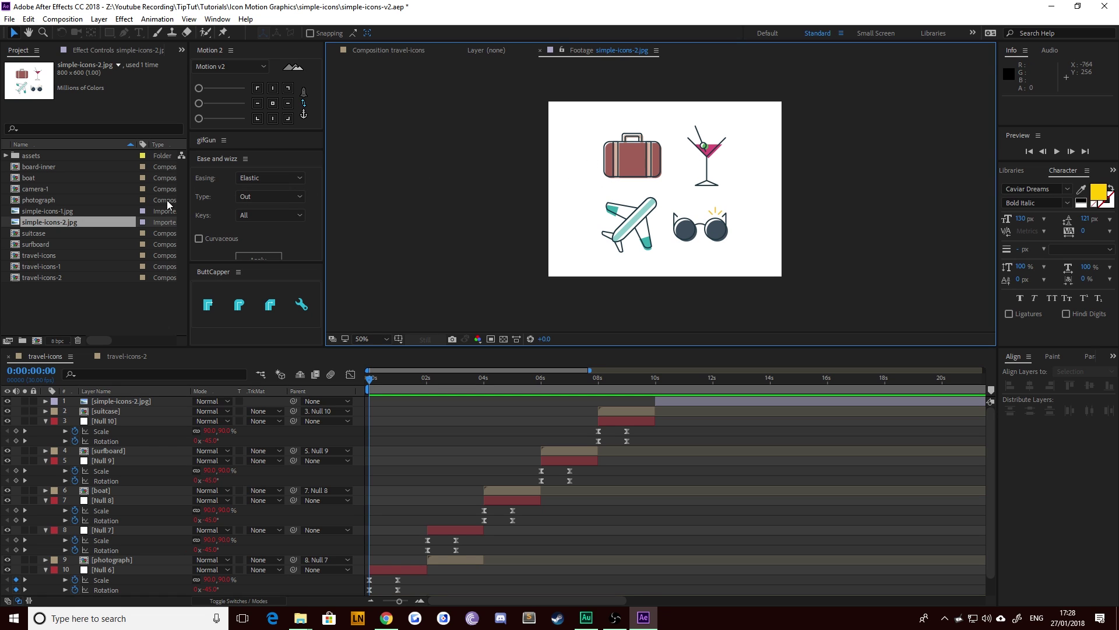
Step: Examine the simple-icons-1.jpg and simple-icons-2.jpg reference images and preview the travel-icons composition
double_click(61, 213)
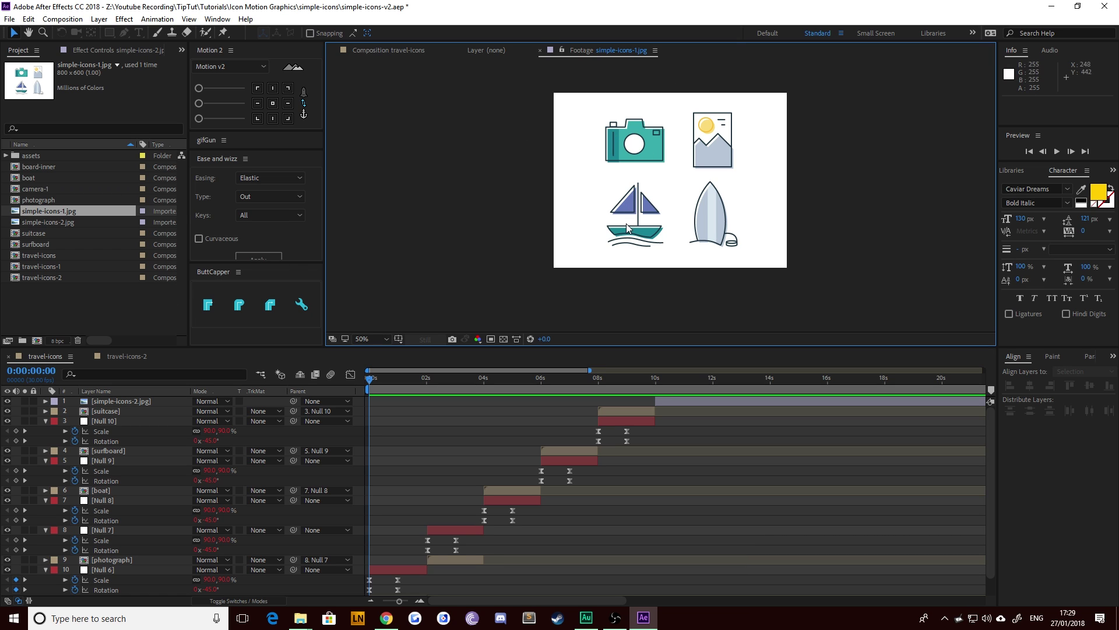
double_click(69, 221)
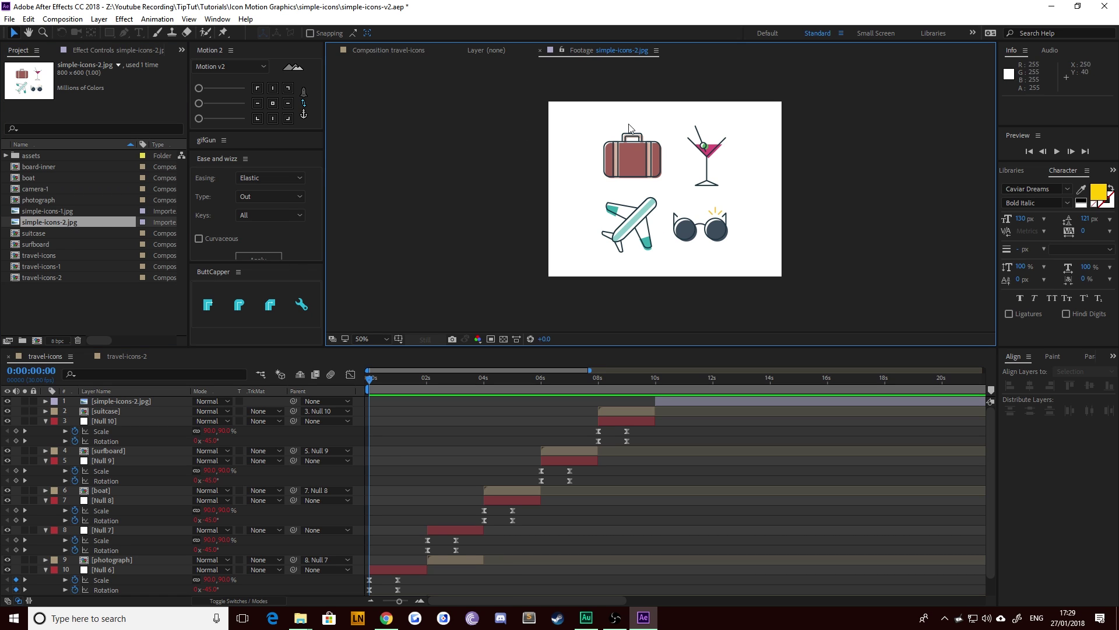
left_click(387, 357)
key("space")
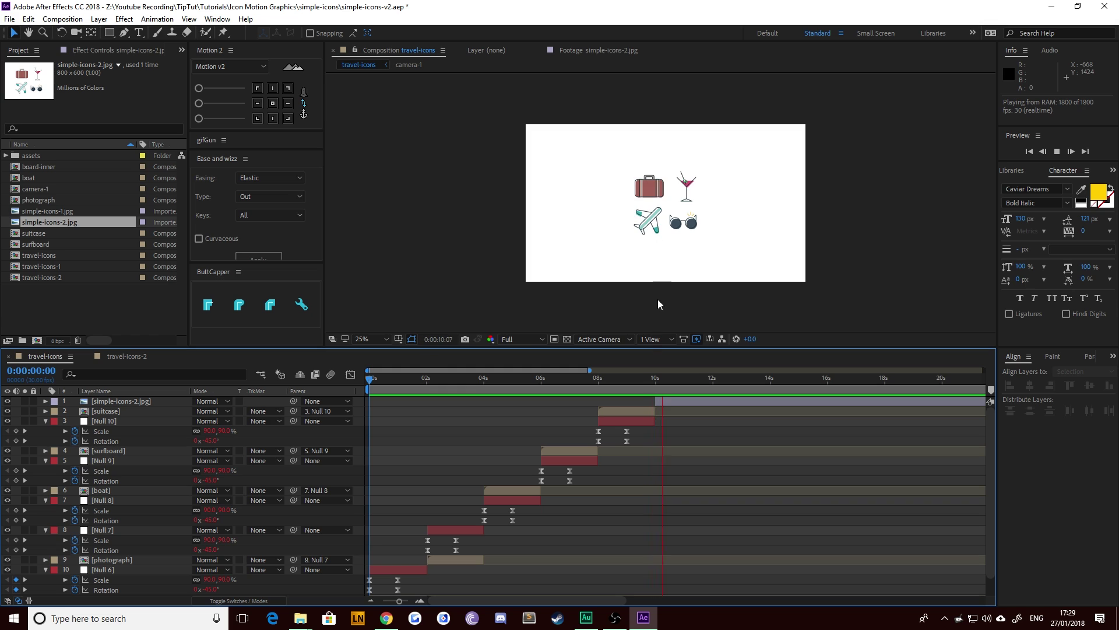
Step: At 0:00:10:00, mask the simple-icons-2.jpg layer with a rectangle enclosing only the cocktail glass
left_click(654, 379)
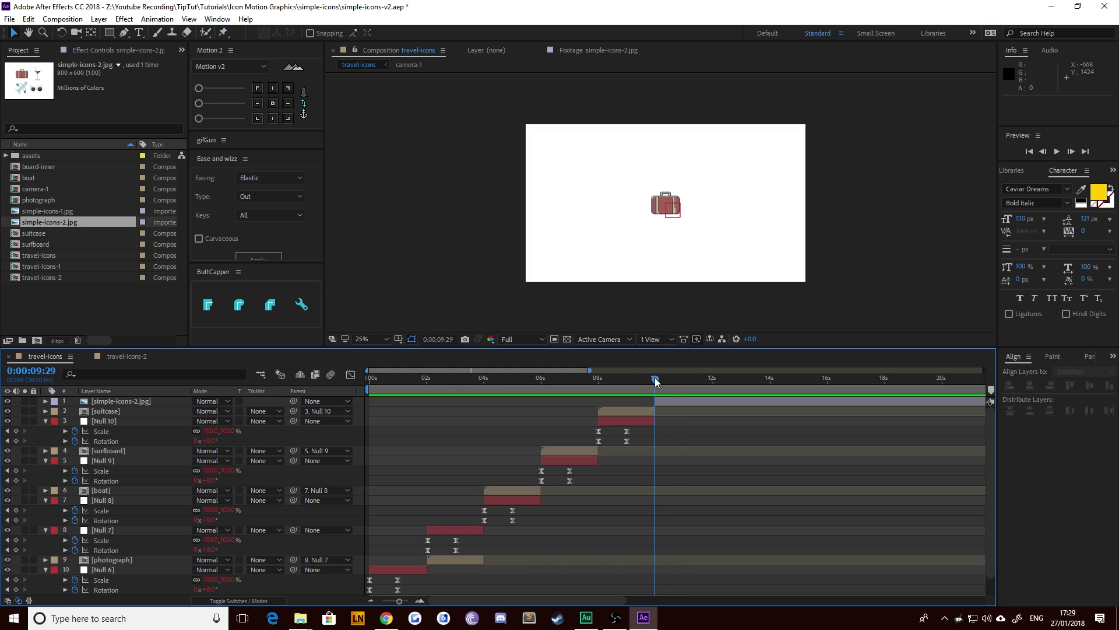
key("Page_Down")
scroll(675, 244, "up", 2)
key("space")
left_click_drag(635, 254, 624, 233)
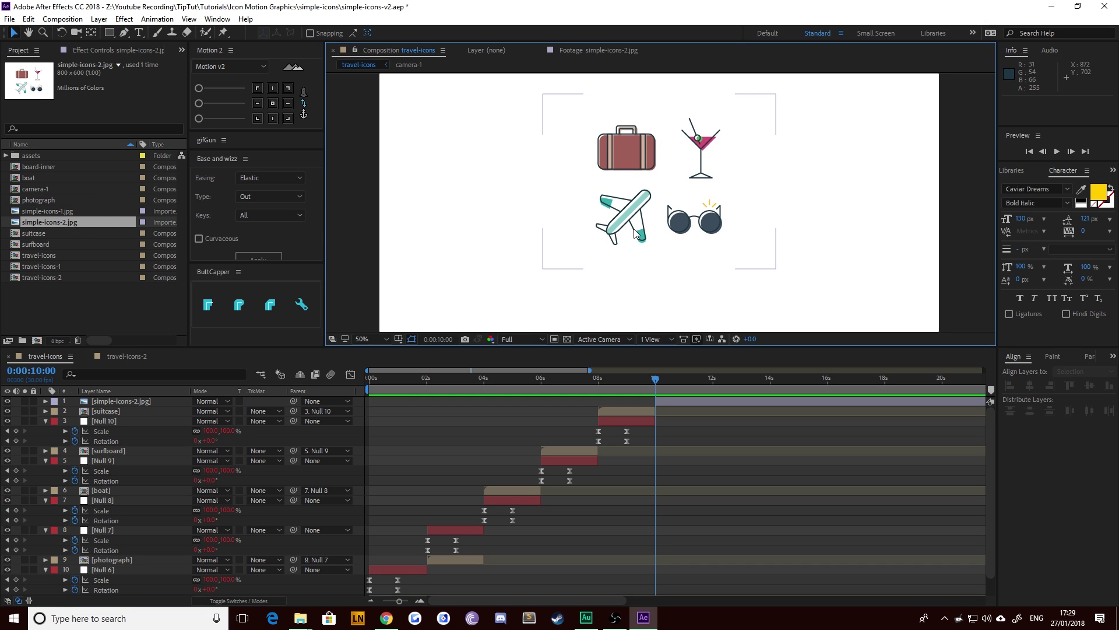
scroll(661, 209, "up", 2)
key("space")
left_click_drag(700, 155, 622, 313)
left_click_drag(626, 216, 536, 249)
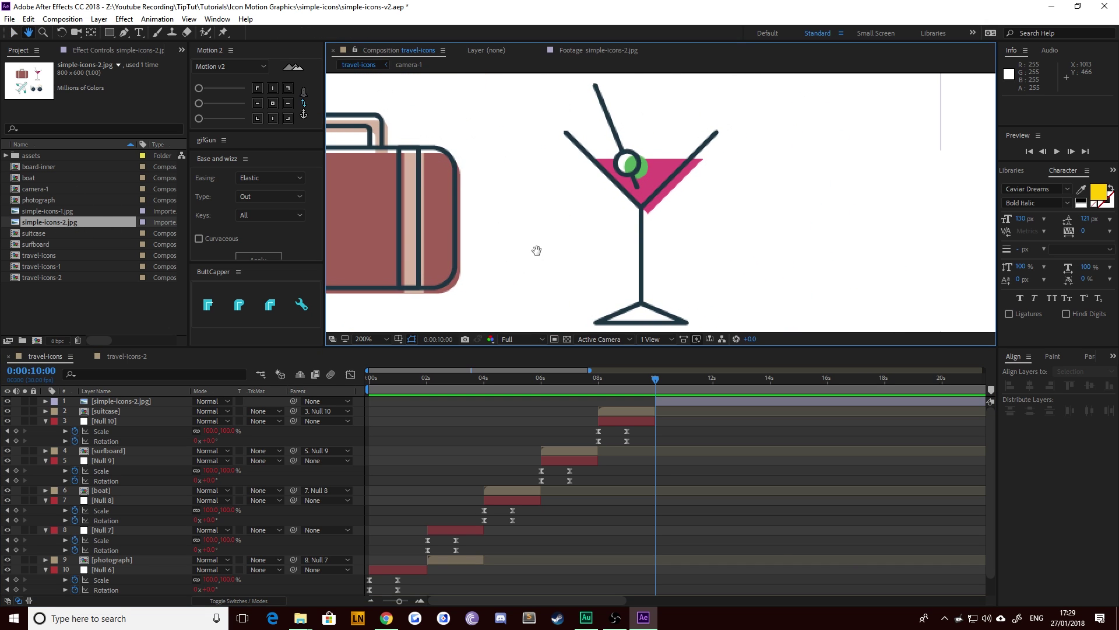
scroll(537, 249, "down", 1)
left_click(108, 33)
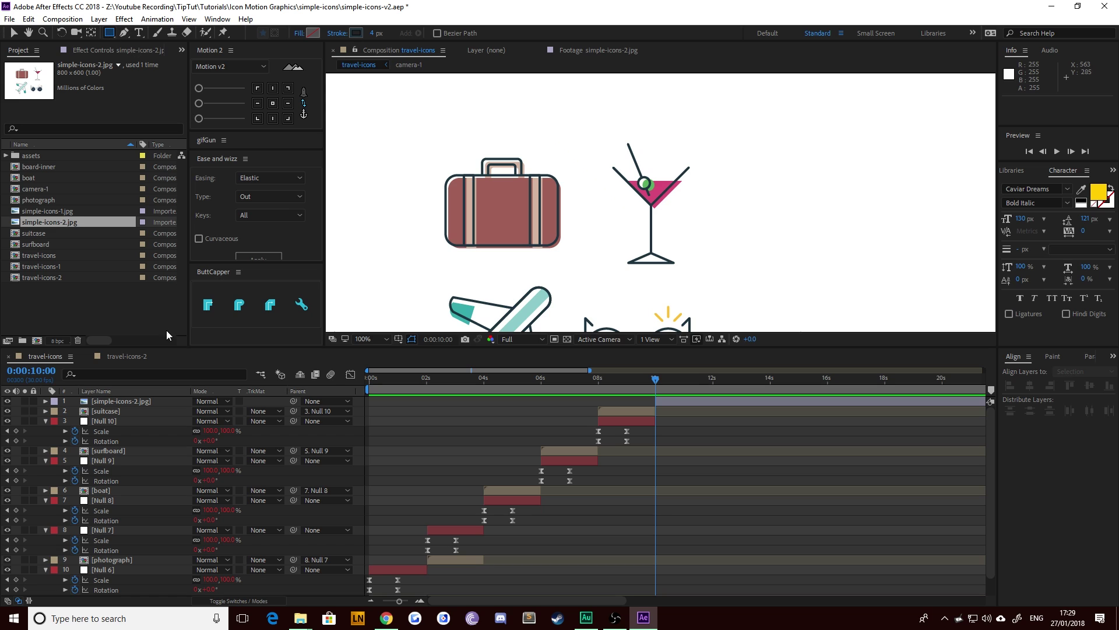
left_click(113, 401)
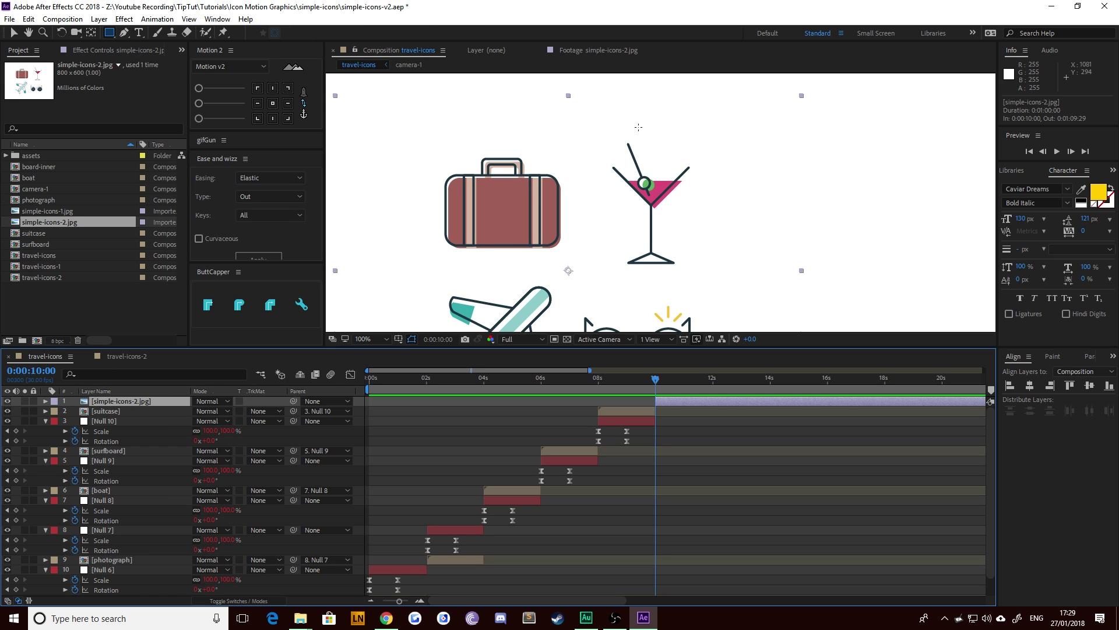
left_click_drag(599, 134, 702, 277)
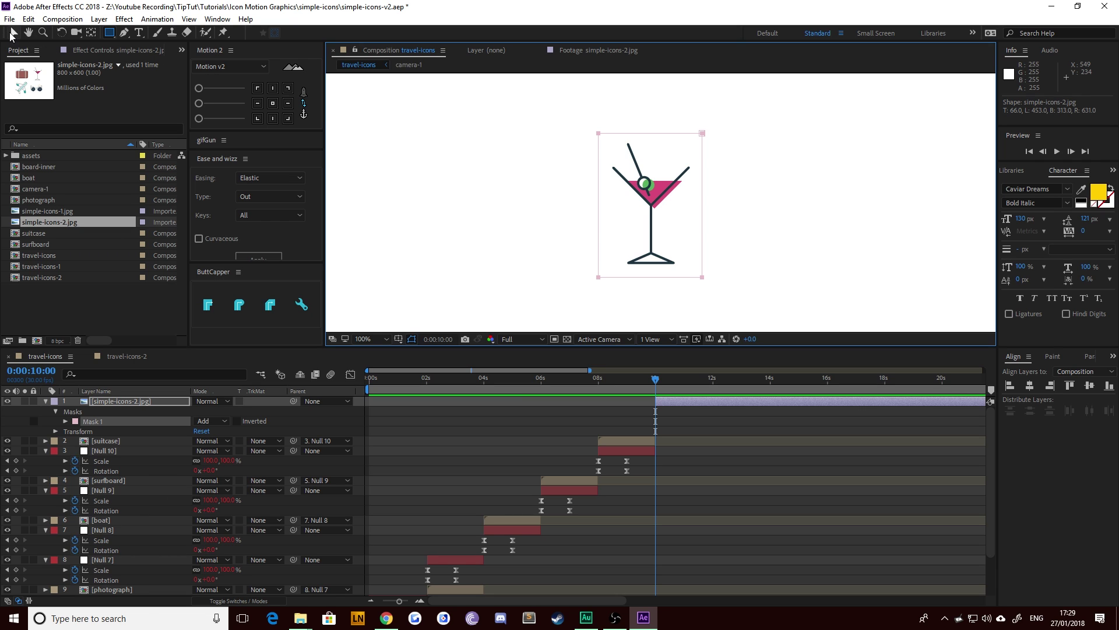
left_click(14, 32)
Step: Center the simple-icons-2.jpg layer's anchor point on the masked cocktail glass
left_click(260, 400)
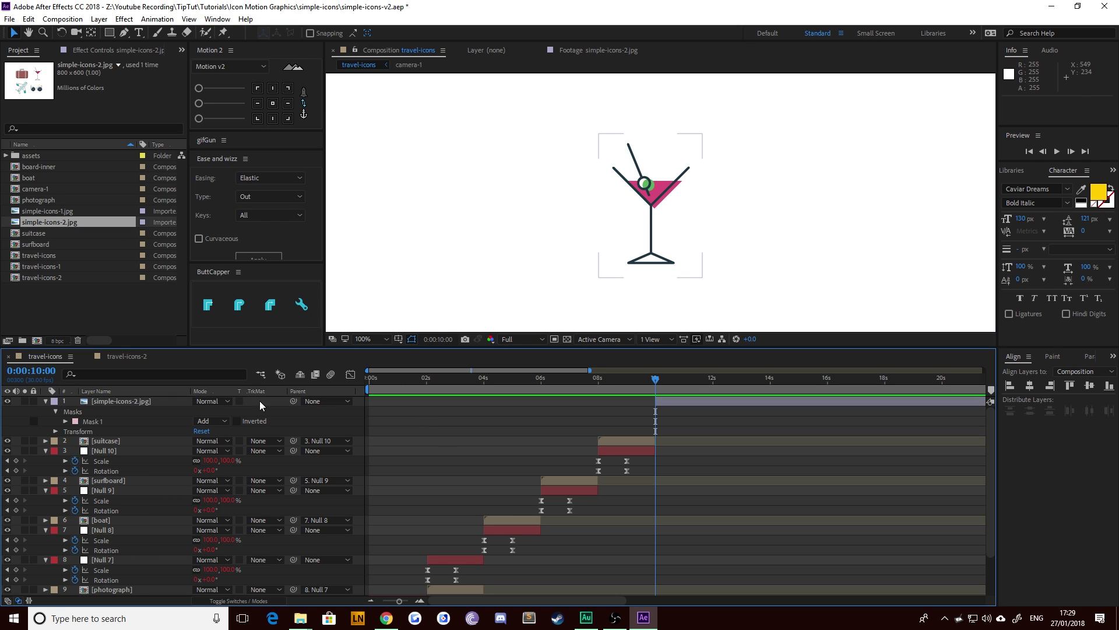
left_click(273, 104)
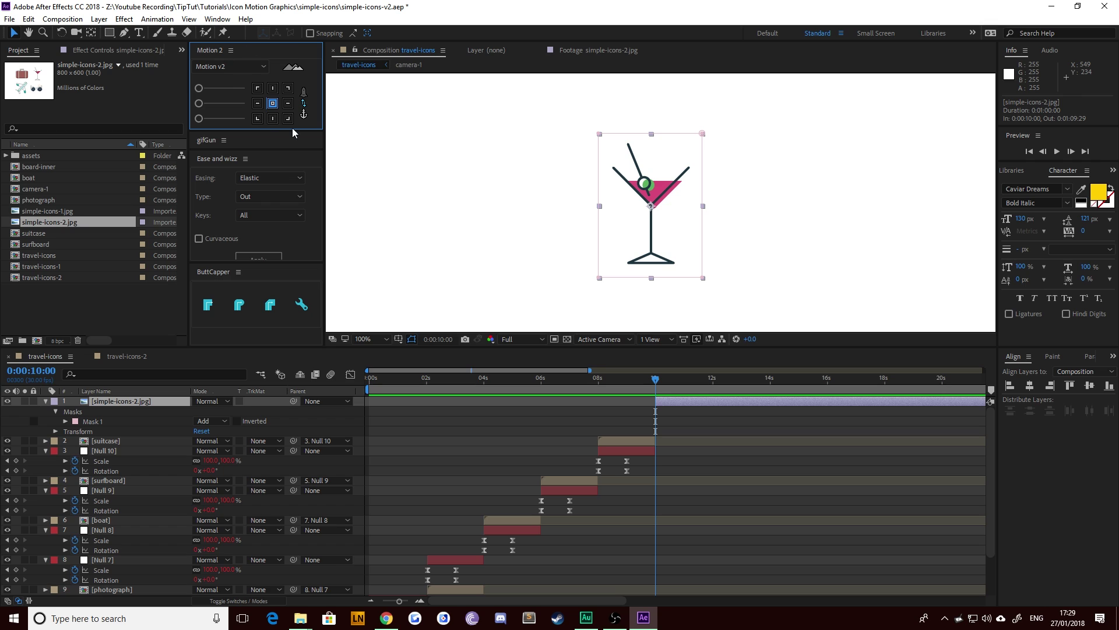
left_click(92, 32)
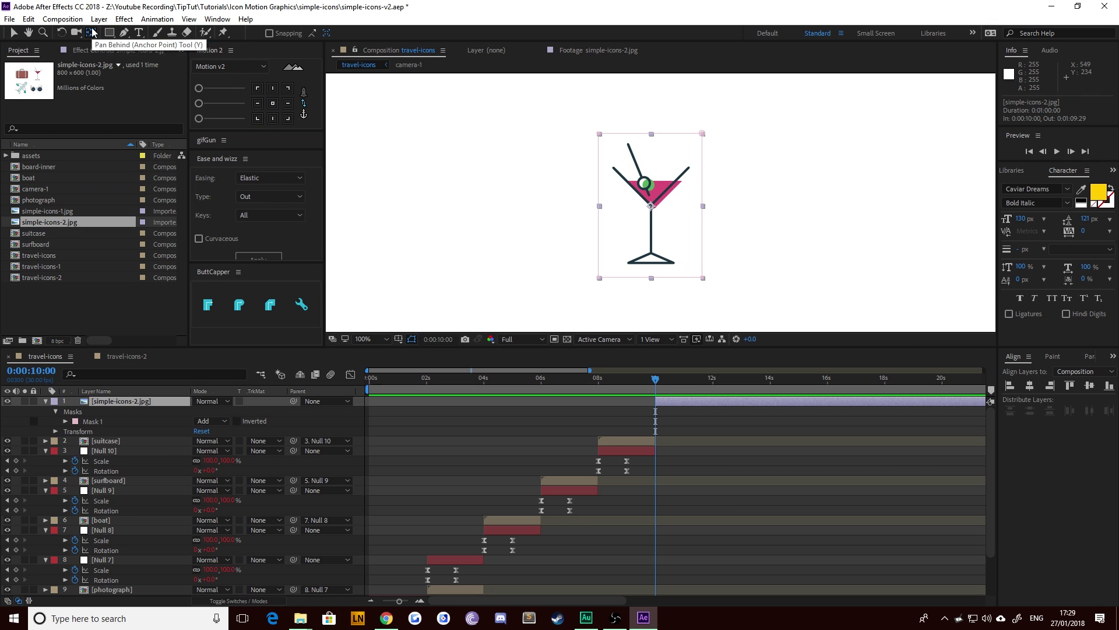
left_click(651, 207)
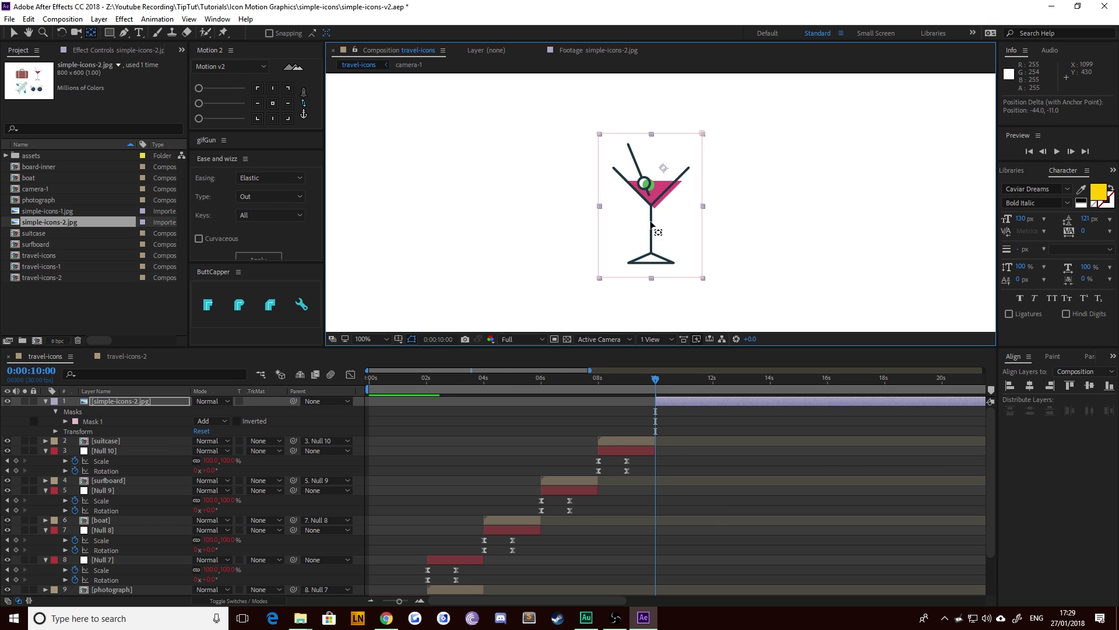
Step: Set the simple-icons-2.jpg layer's position to 960, 540 so the cocktail glass sits in the composition's center
left_click(159, 404)
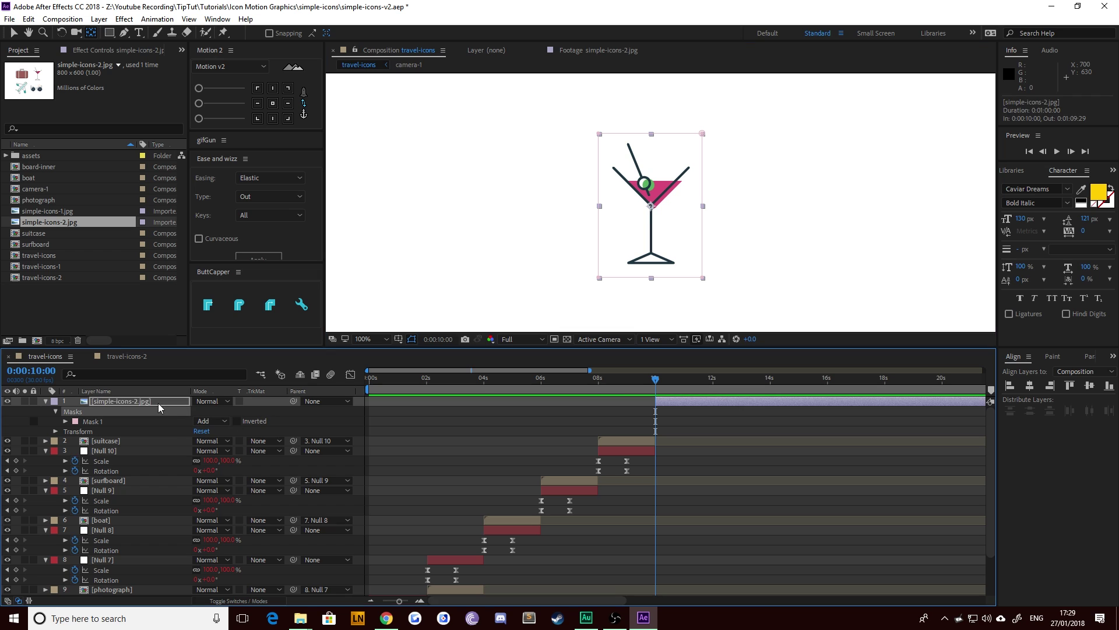
key("p")
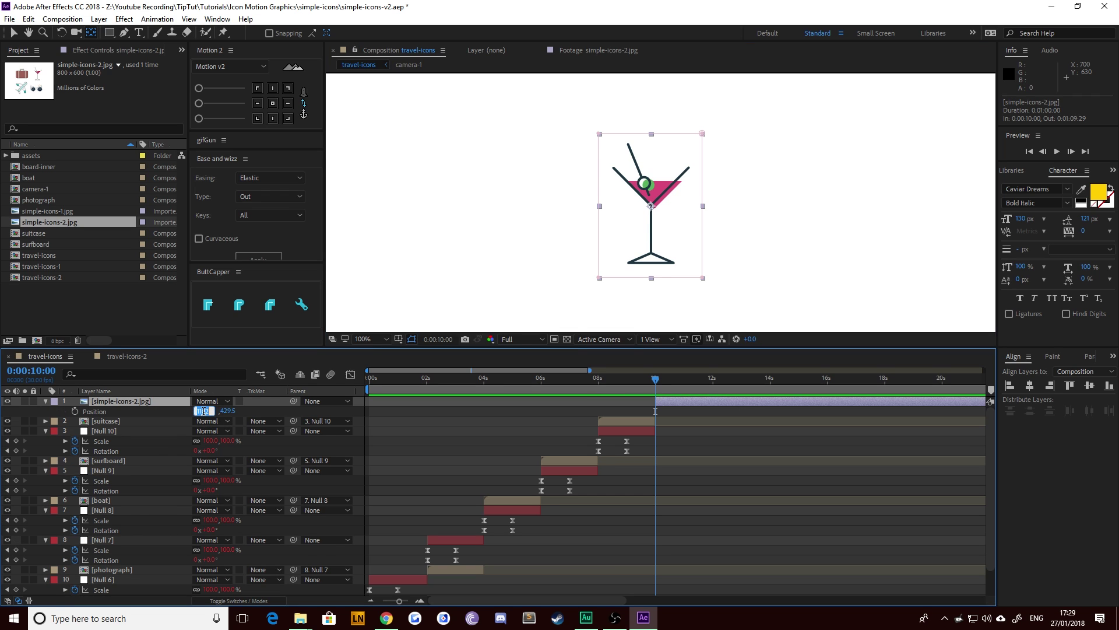
left_click(204, 412)
type("960")
key("Tab")
type("540")
key("Return")
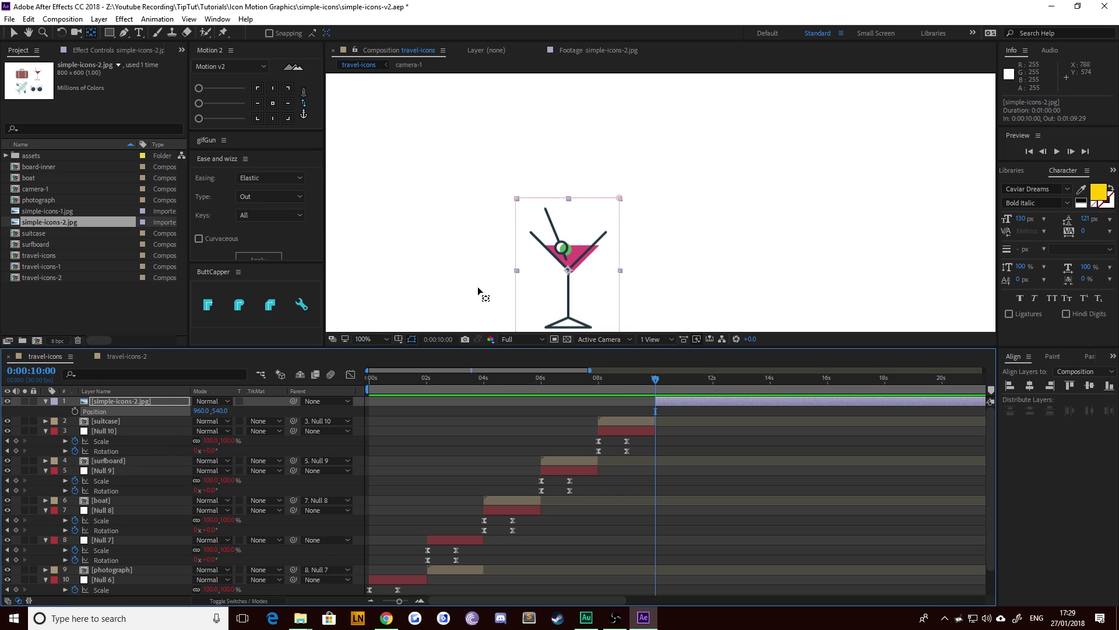
scroll(479, 293, "down", 1)
left_click_drag(472, 311, 500, 265)
scroll(607, 248, "down", 1)
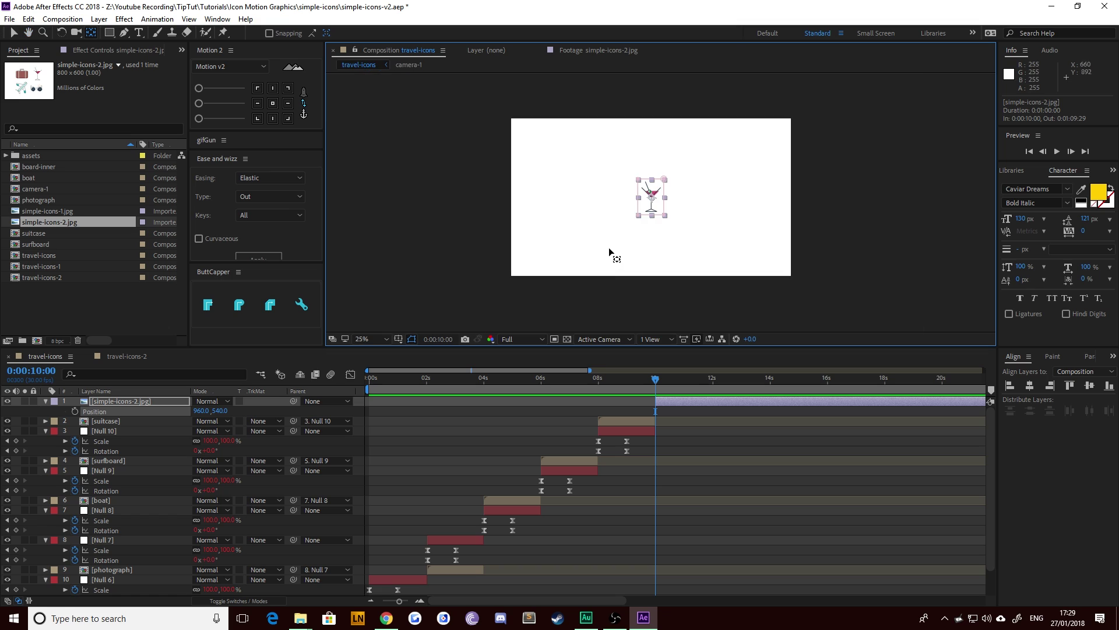
scroll(614, 242, "up", 2)
left_click_drag(614, 242, 644, 239)
left_click(12, 35)
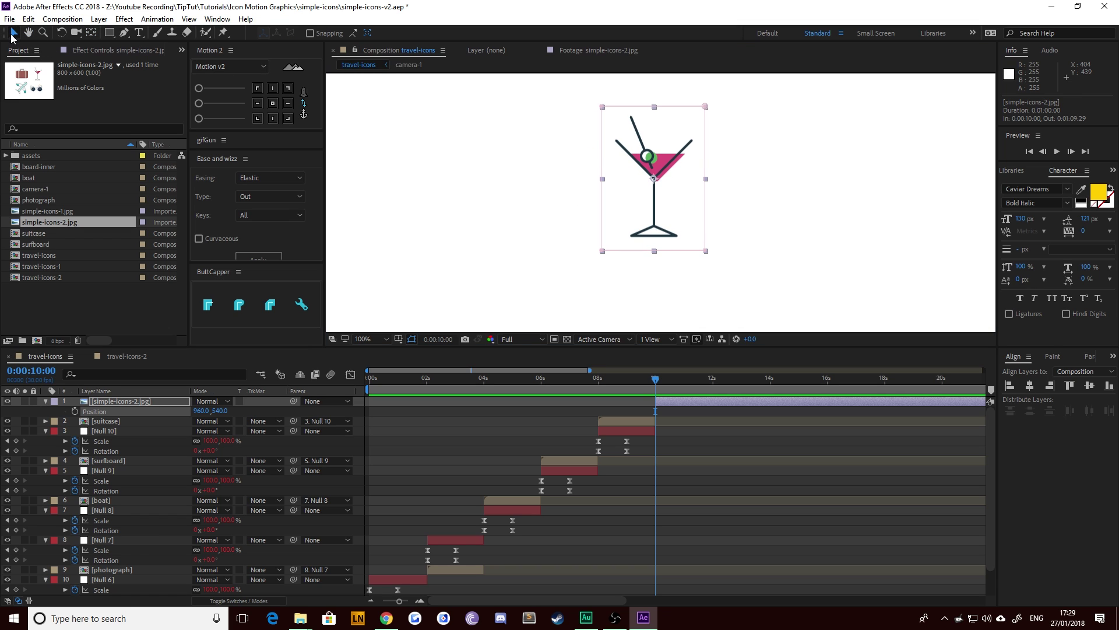
Step: Trace the V-shaped bowl outline of the cocktail glass with the Pen tool on a new shape layer and trim its start to 0:00:10:00
left_click(551, 255)
left_click_drag(527, 180, 524, 190)
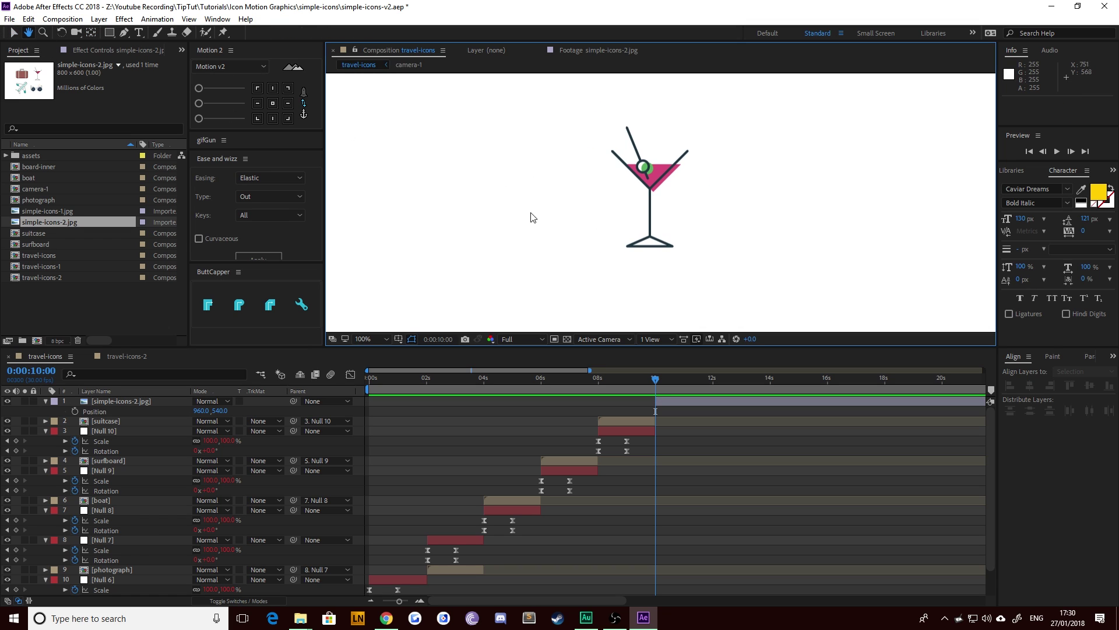
left_click(686, 403)
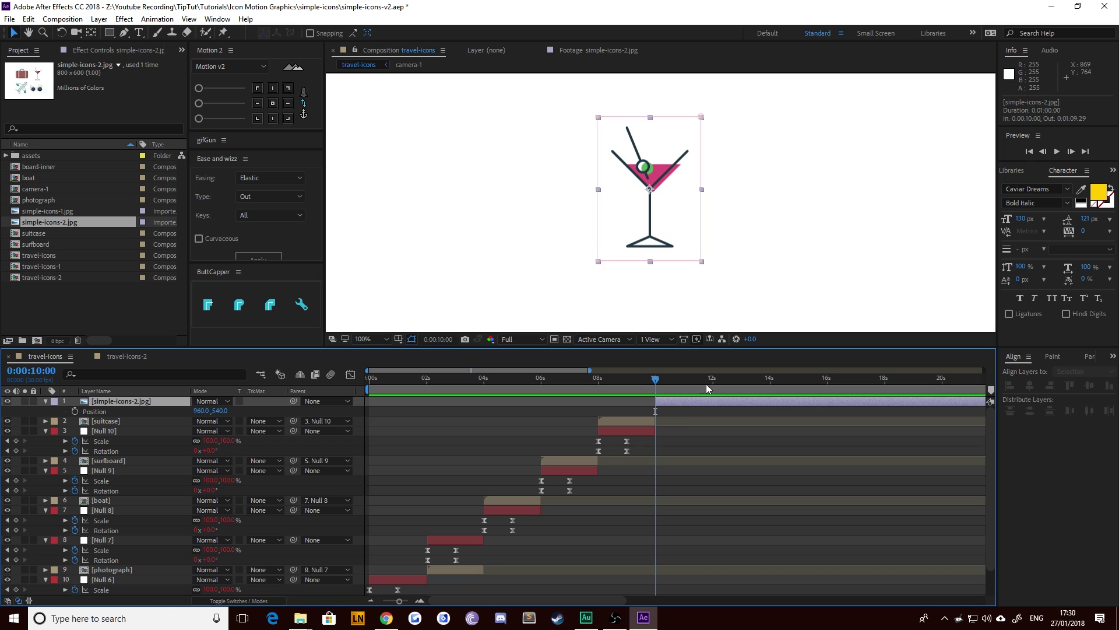
scroll(664, 194, "up", 2)
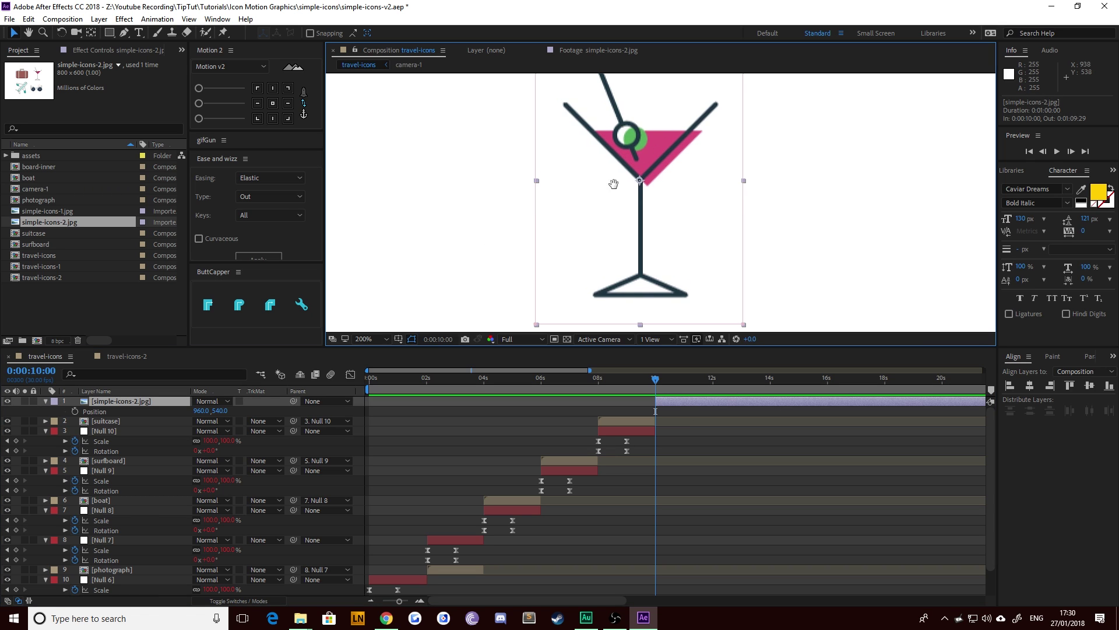
left_click(565, 411)
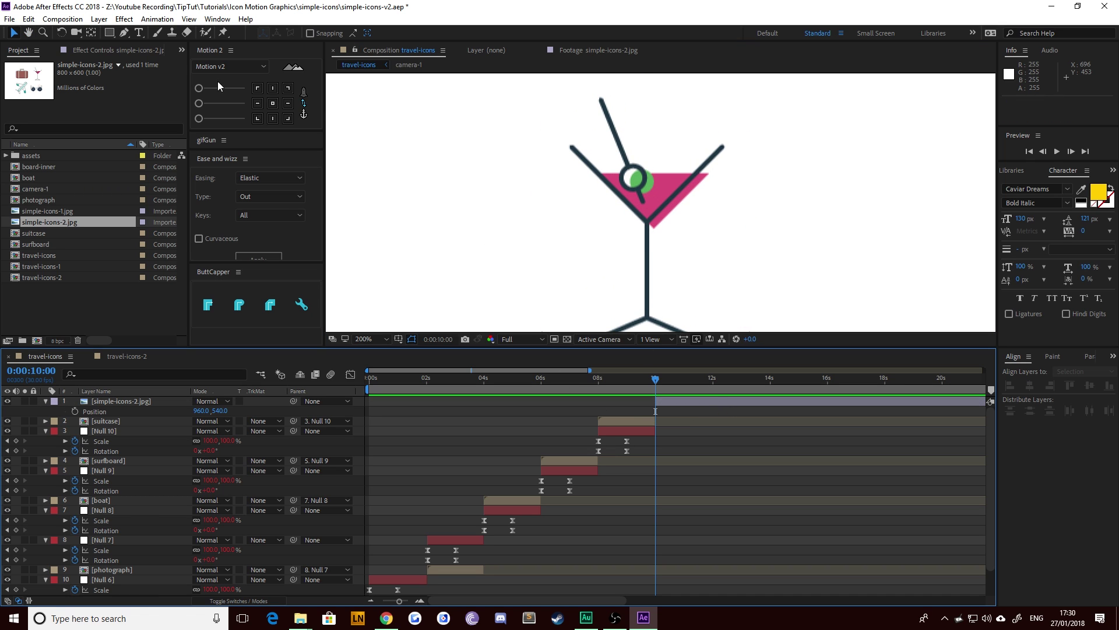
left_click(128, 32)
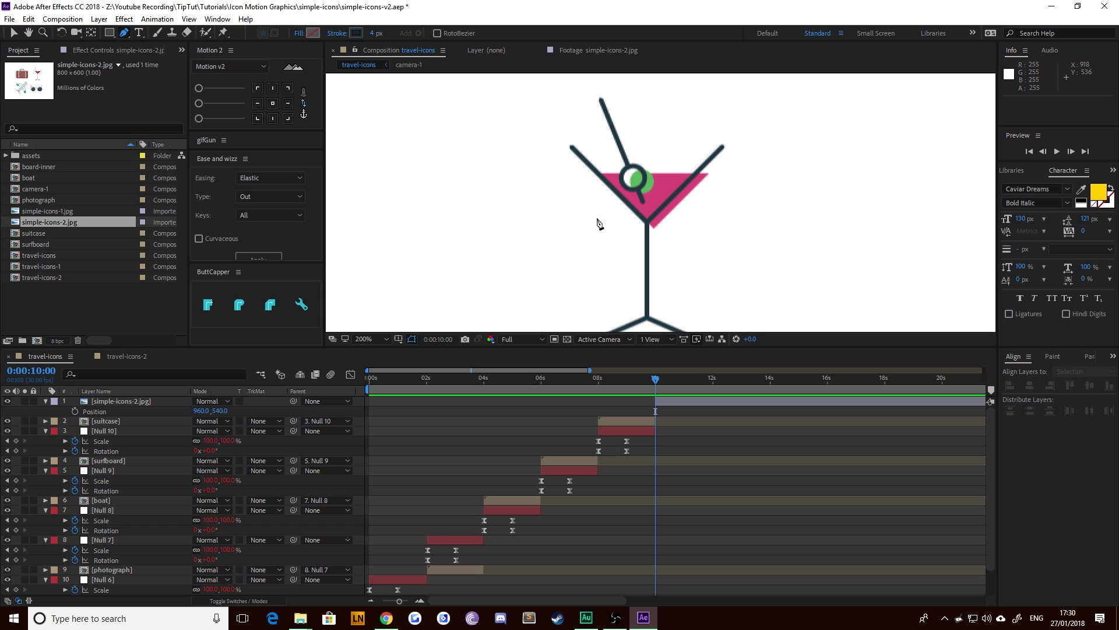
scroll(593, 219, "up", 1)
left_click_drag(523, 165, 549, 182)
scroll(562, 204, "down", 1)
left_click_drag(607, 272, 620, 234)
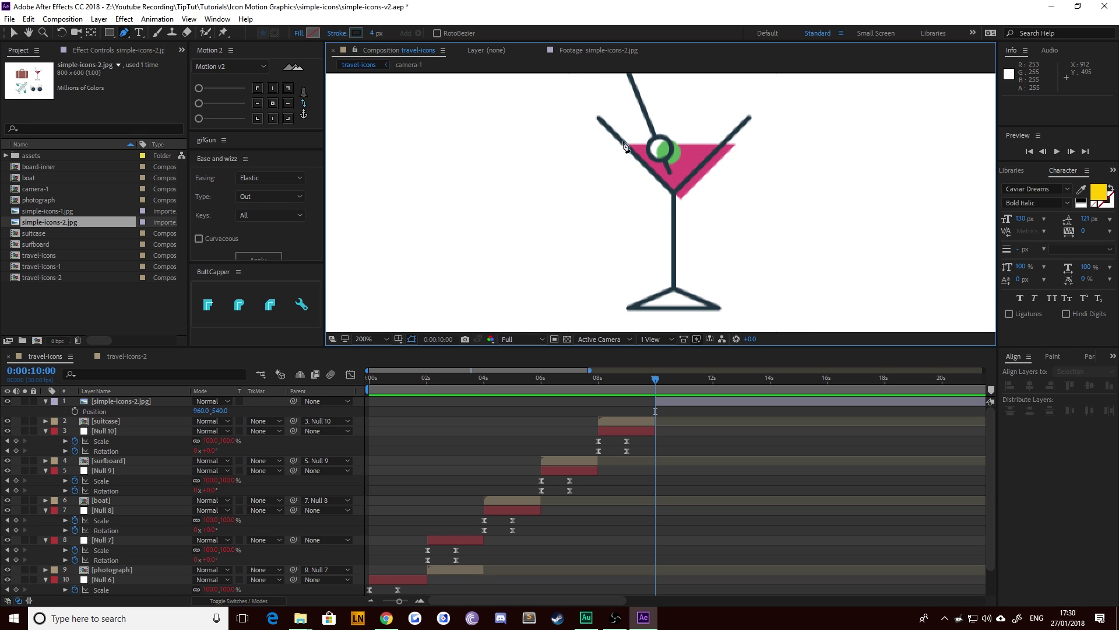
left_click_drag(624, 144, 554, 217)
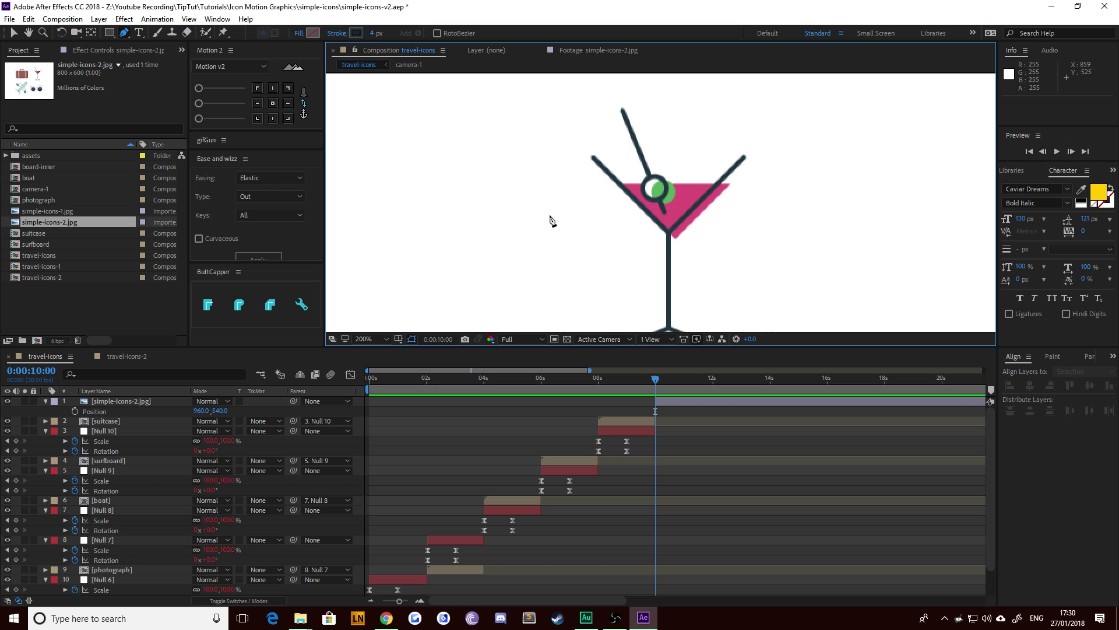
scroll(611, 239, "up", 1)
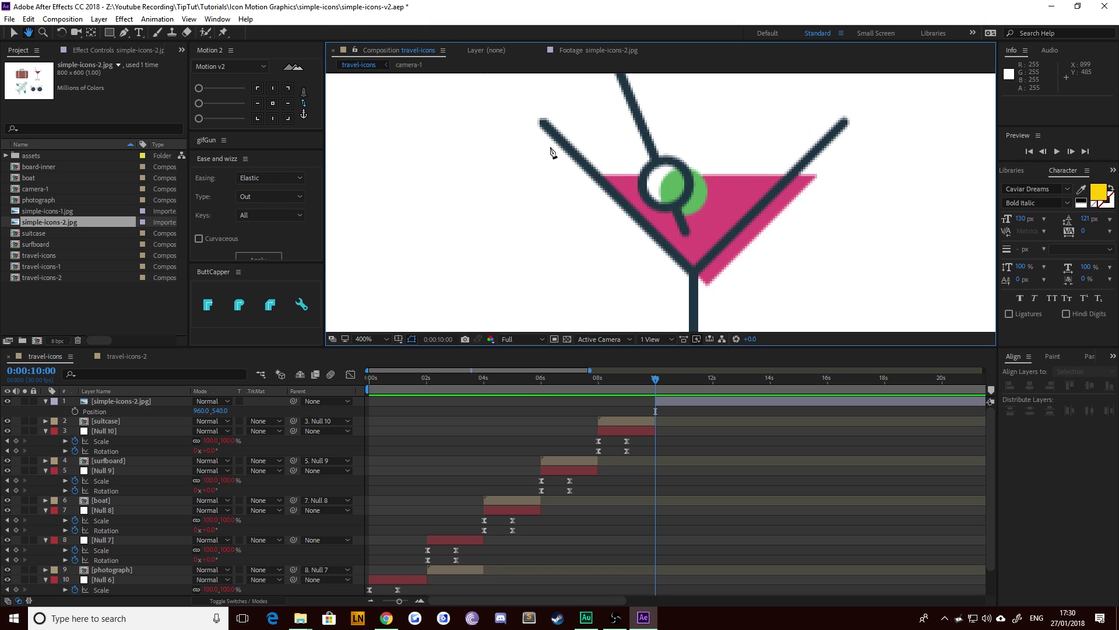
left_click(544, 125)
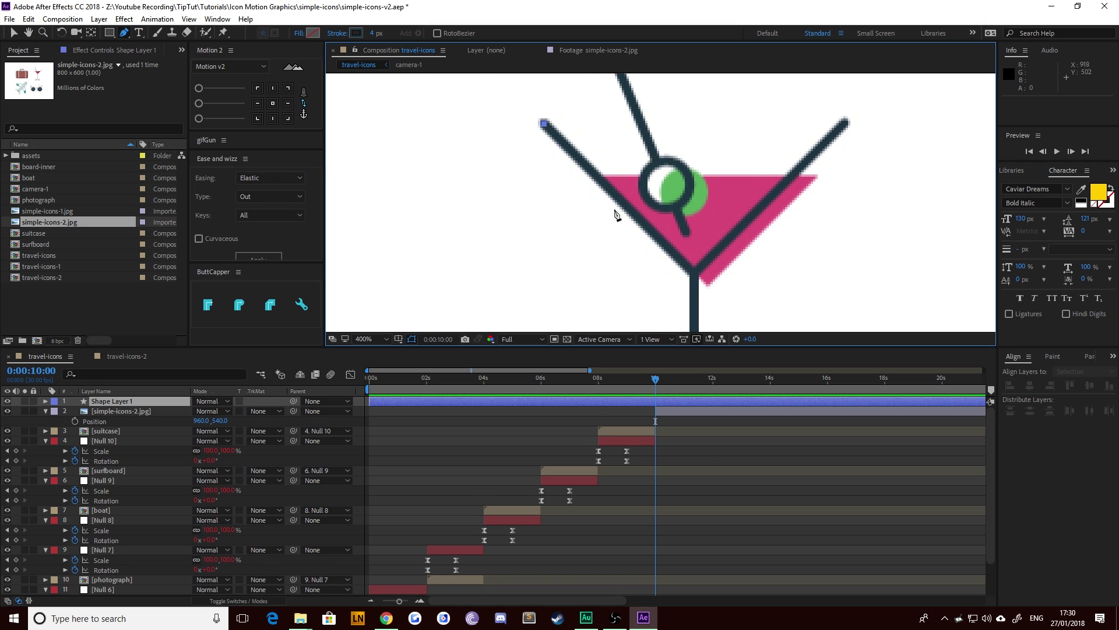
left_click(695, 274)
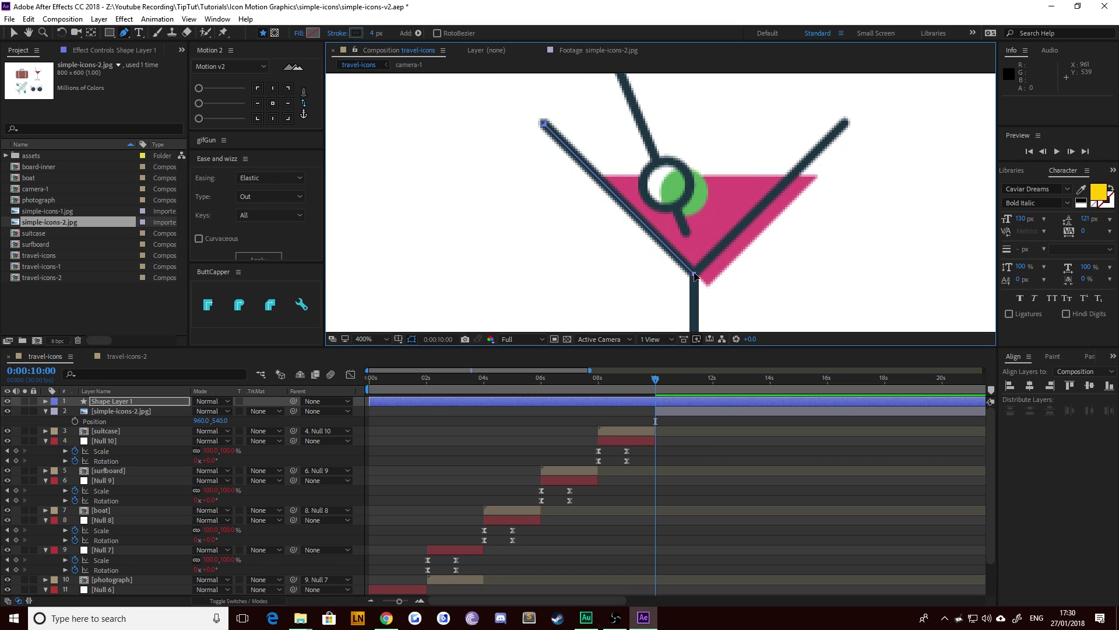
left_click(847, 123)
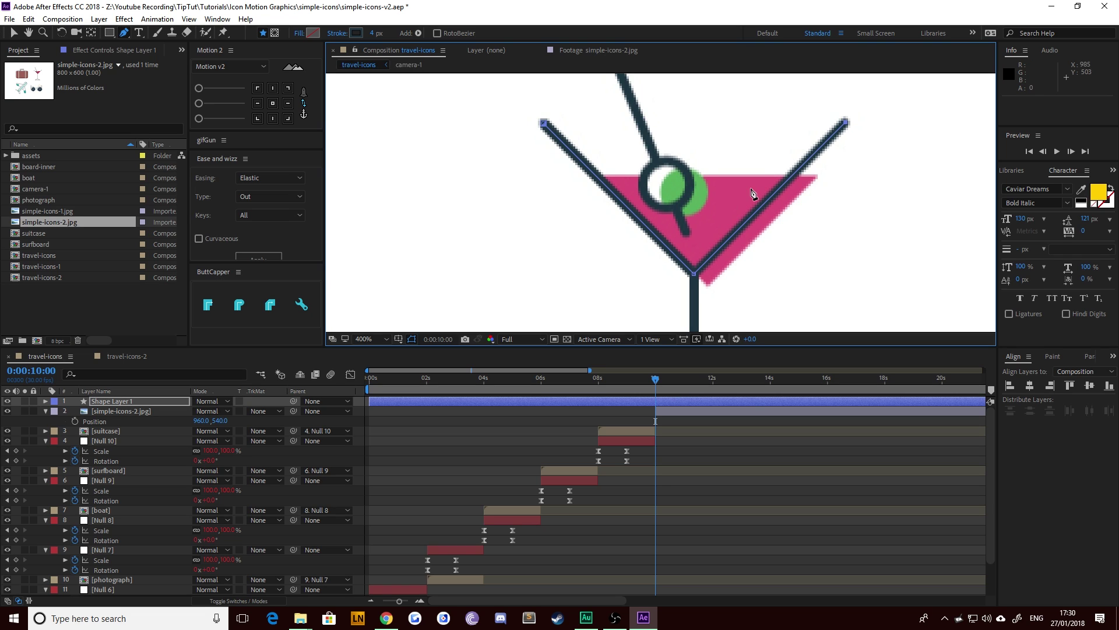
key("alt+bracketleft")
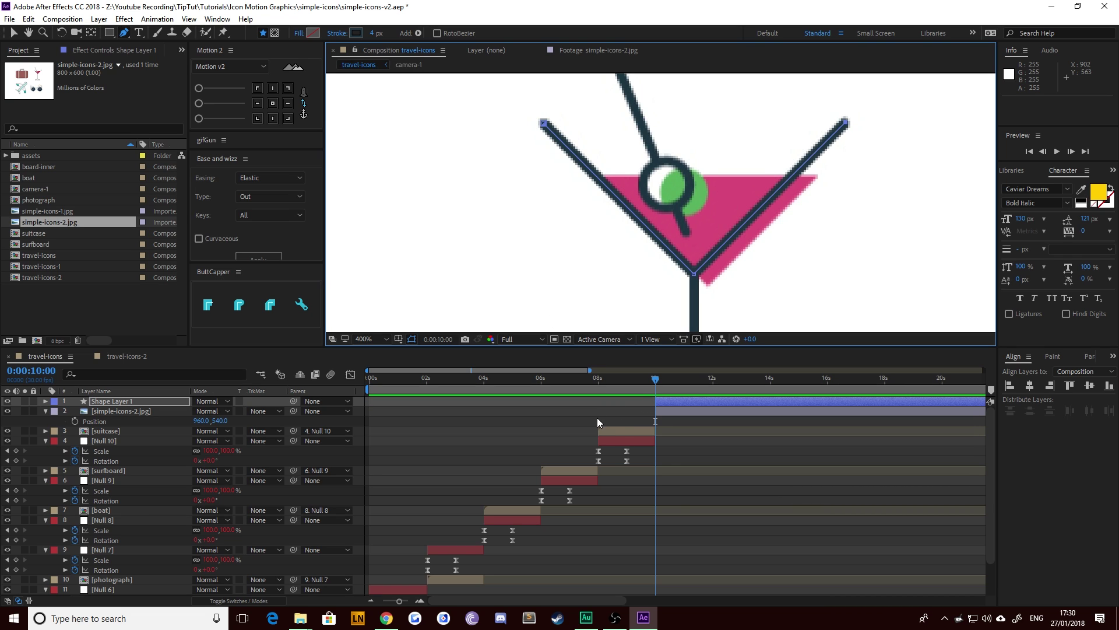
left_click(624, 415)
Step: Draw the glass's vertical stem from the bowl's tip to the base on a separate shape layer and trim its start to 0:00:10:00
left_click_drag(669, 280, 651, 158)
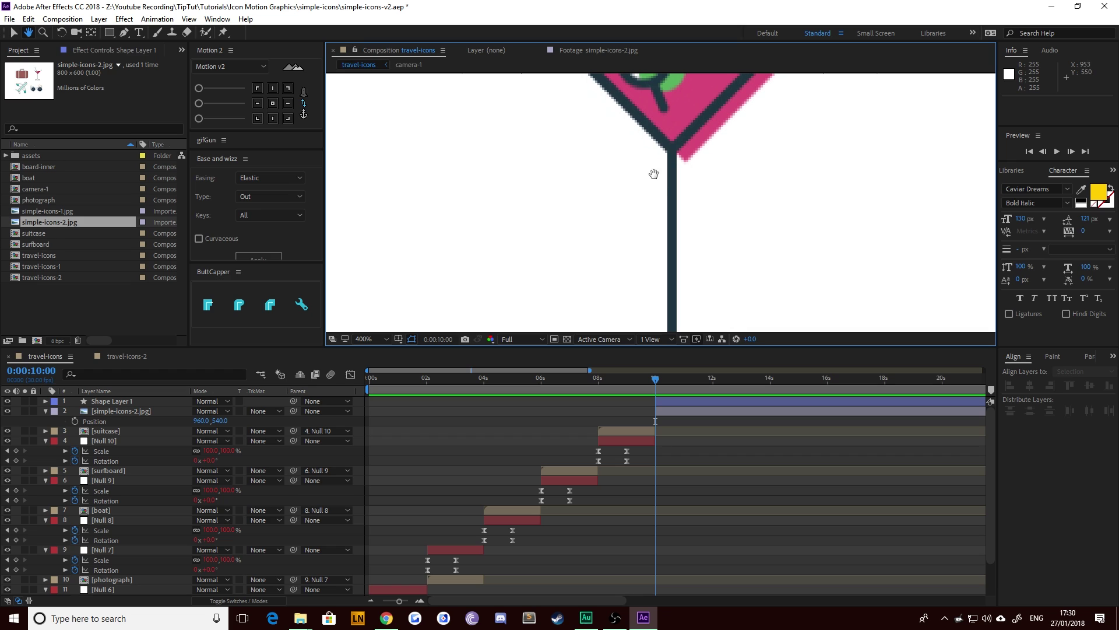
key("g")
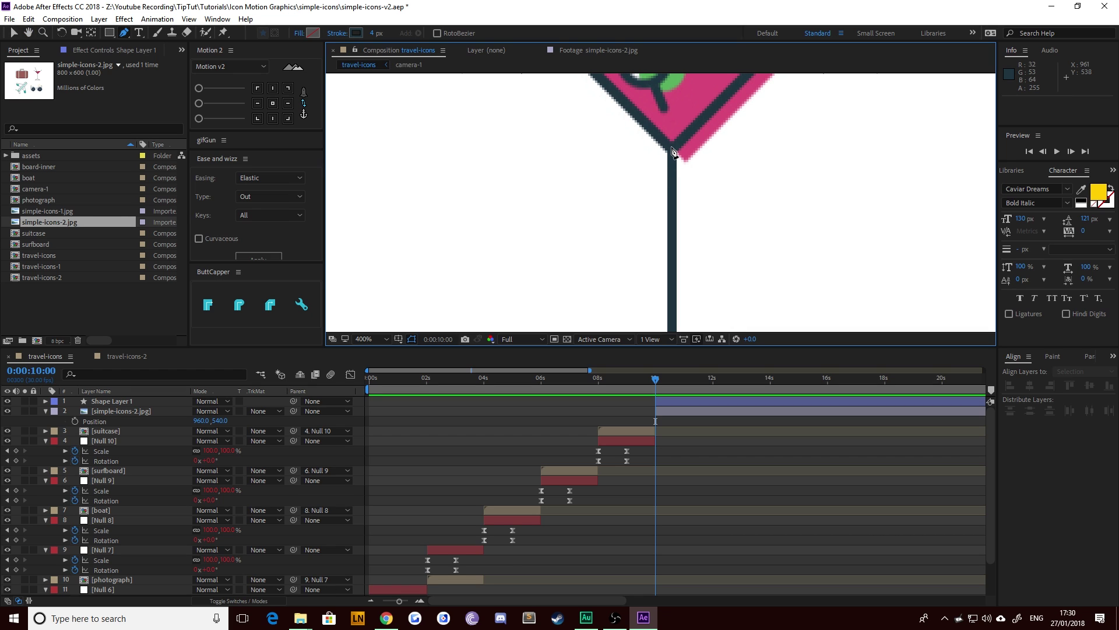
left_click(672, 152)
left_click_drag(622, 262, 602, 150)
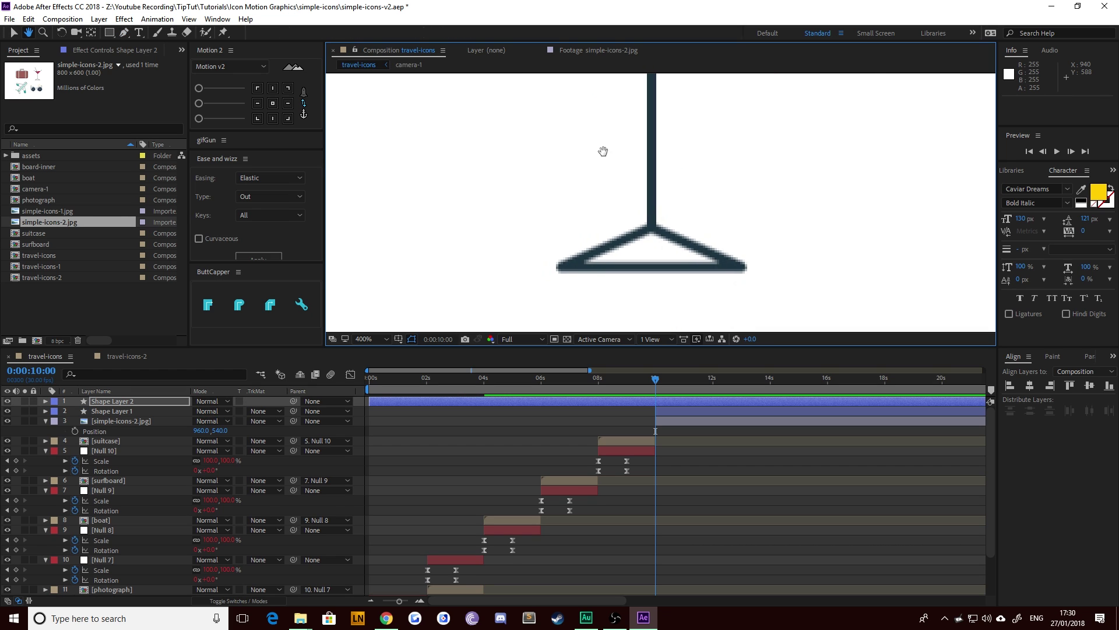
left_click(652, 228)
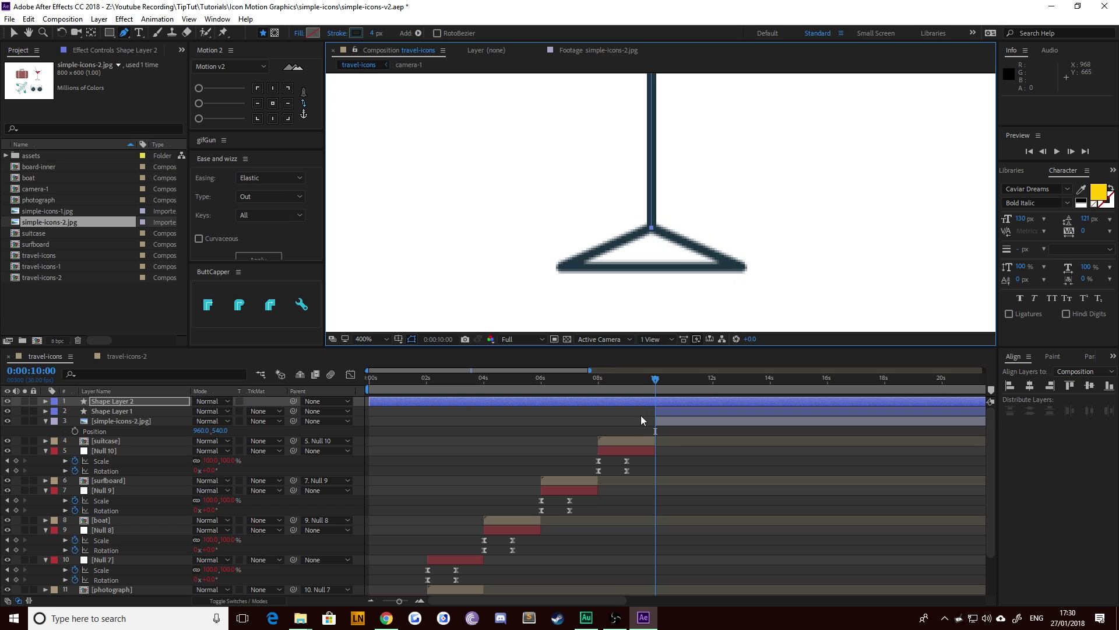
key("alt+bracketleft")
left_click(634, 417)
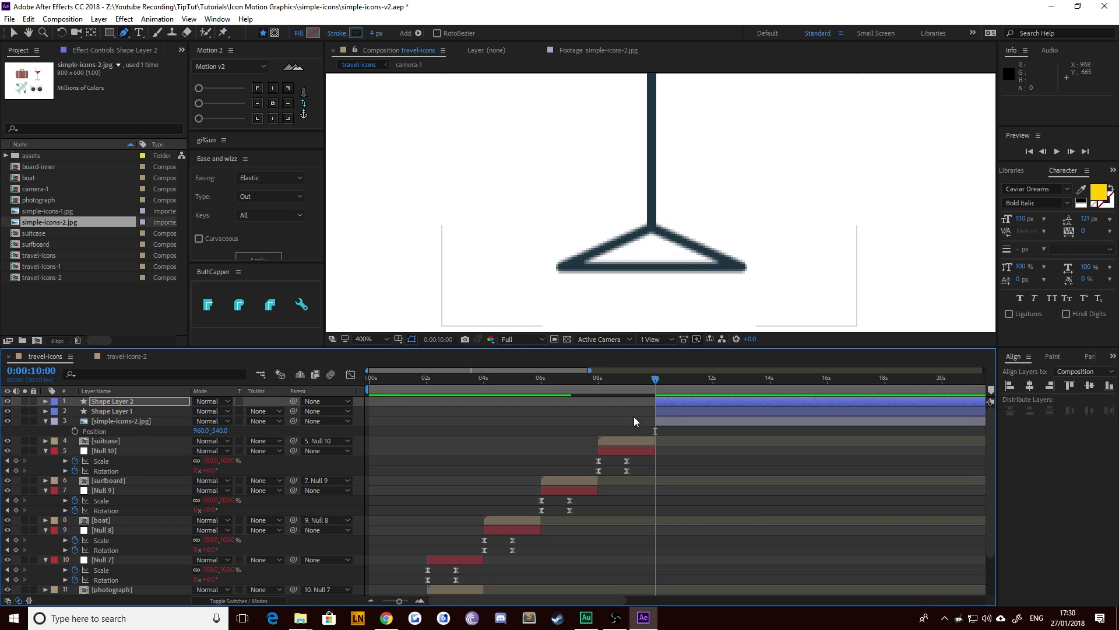
Step: Trace the glass's closed triangular base with the Pen tool on a new shape layer and trim its start to 0:00:10:00
left_click(652, 227)
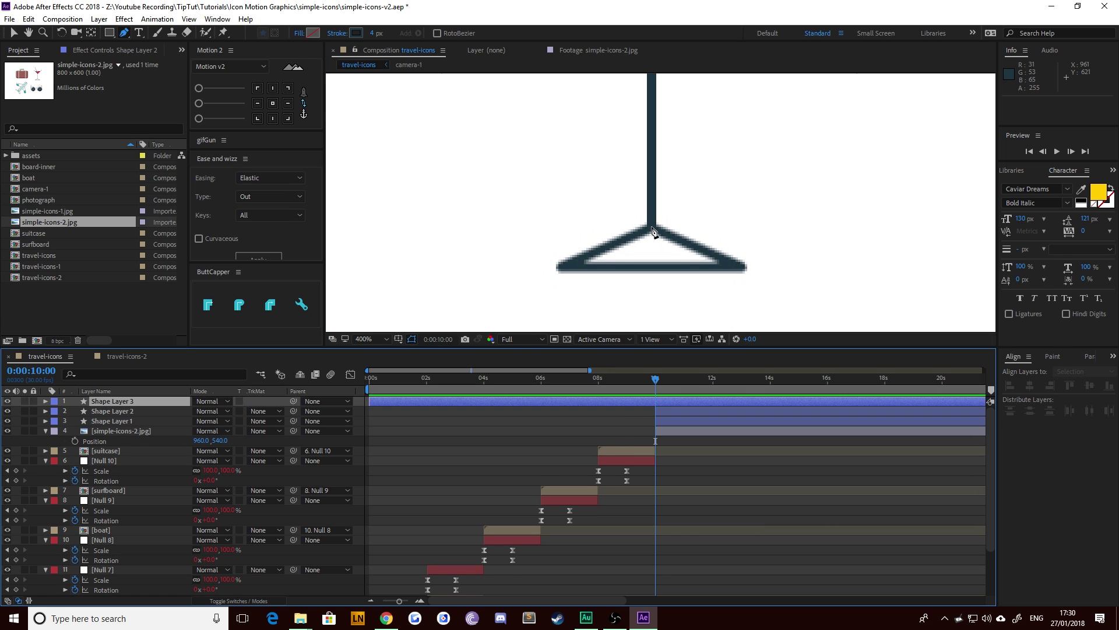
left_click(569, 267, "shift")
key("ctrl+z")
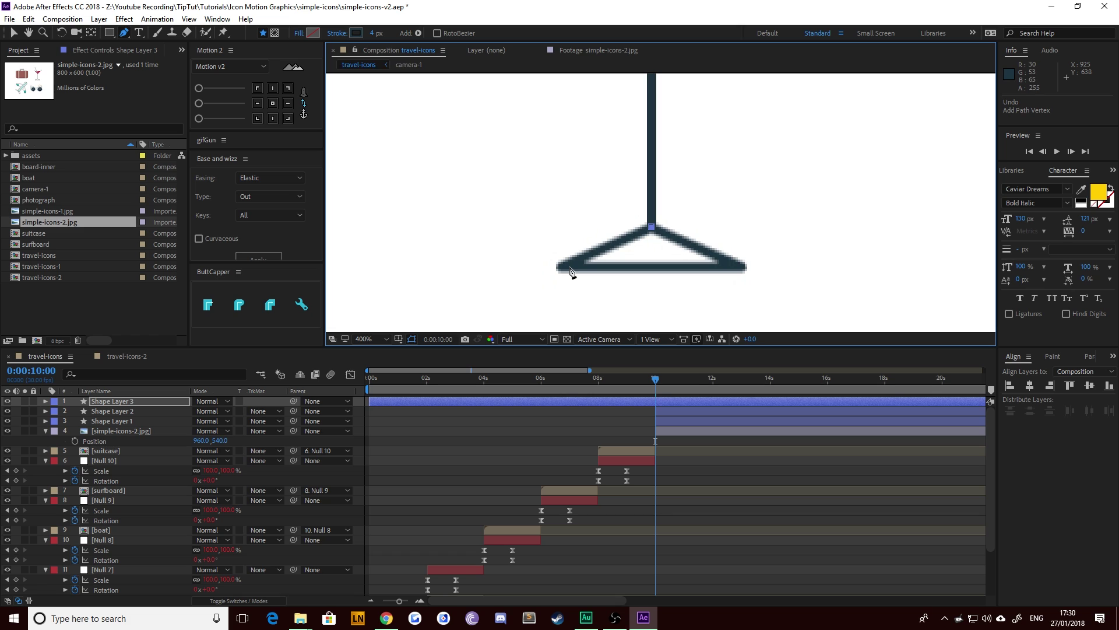
left_click(565, 267)
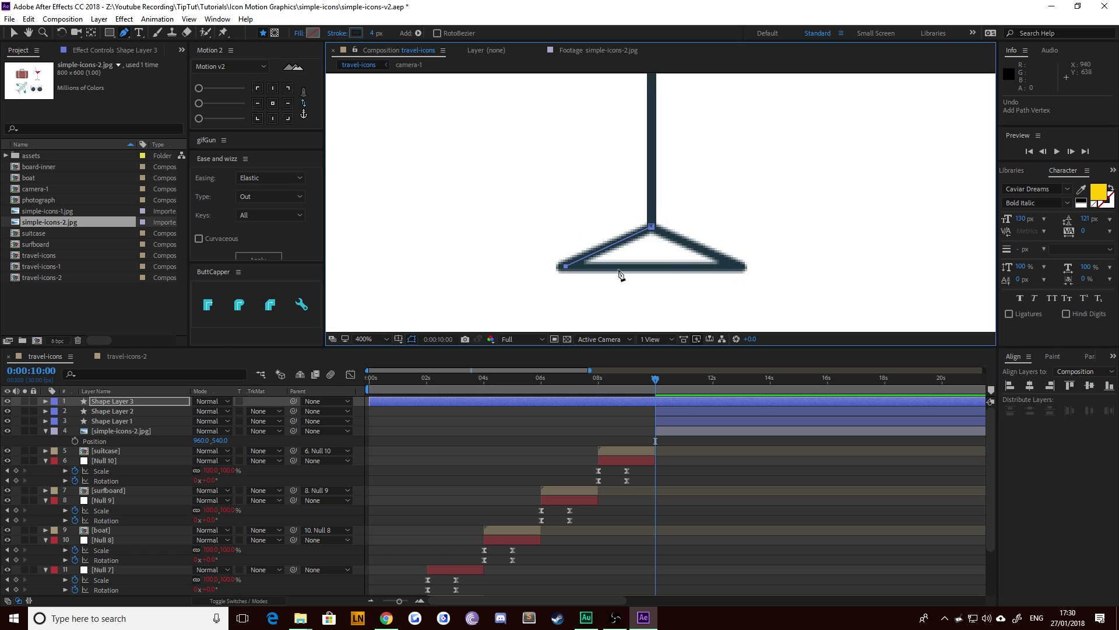
left_click(740, 267)
left_click(651, 227)
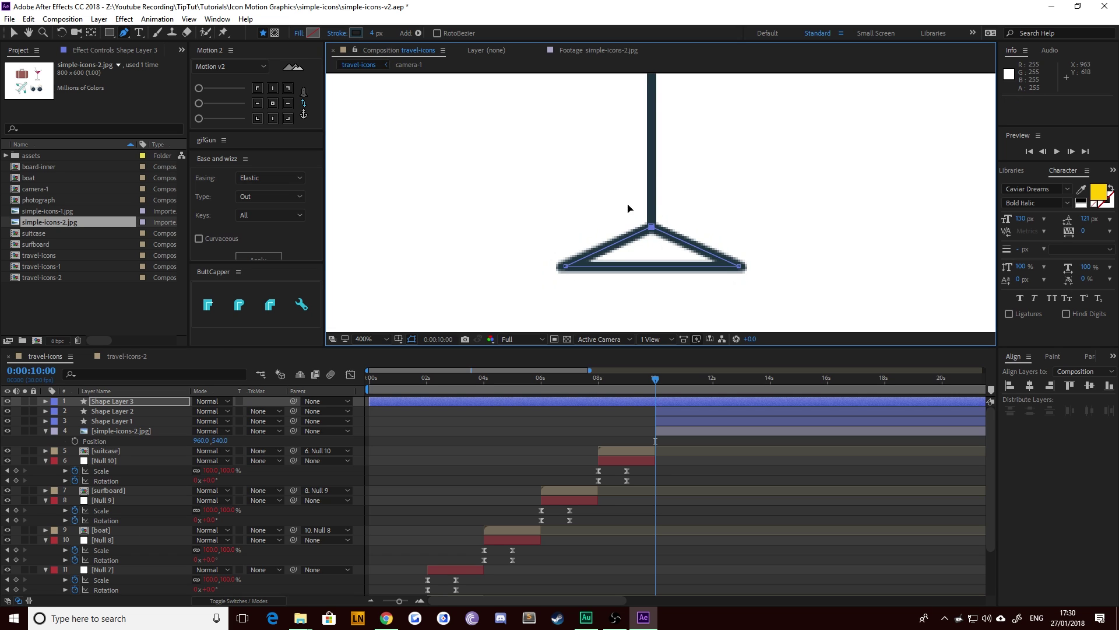
key("space")
left_click_drag(594, 169, 637, 315)
left_click_drag(637, 204, 622, 281)
key("comma")
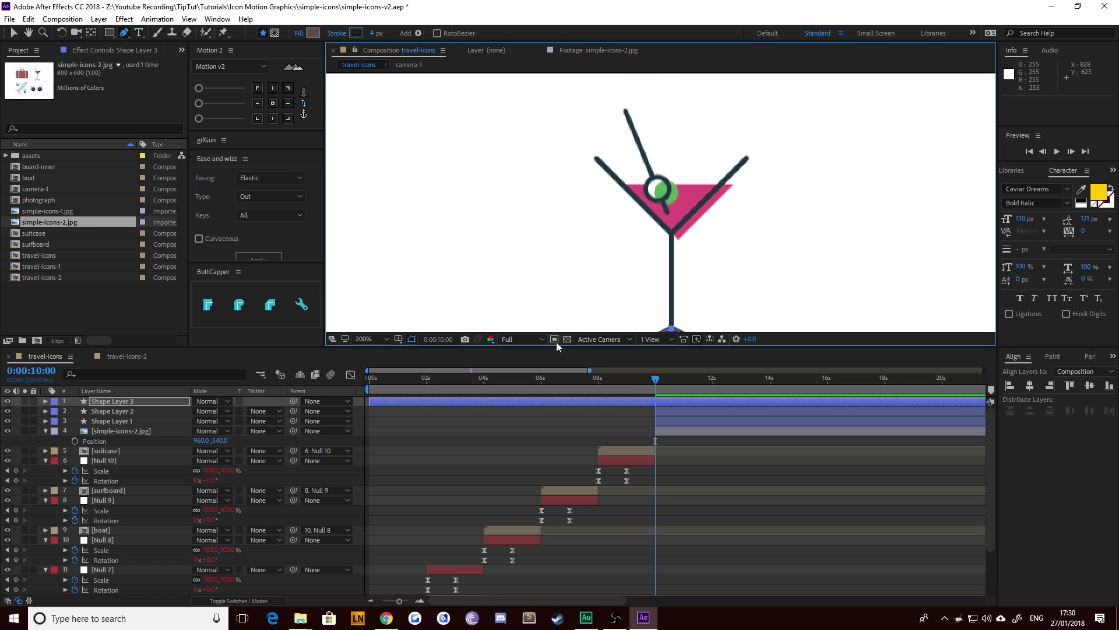
left_click(608, 427)
Step: Draw a circle over the olive's outline with the Ellipse tool on a new shape layer and trim its start to 0:00:10:00
key("space")
left_click_drag(604, 312, 577, 293)
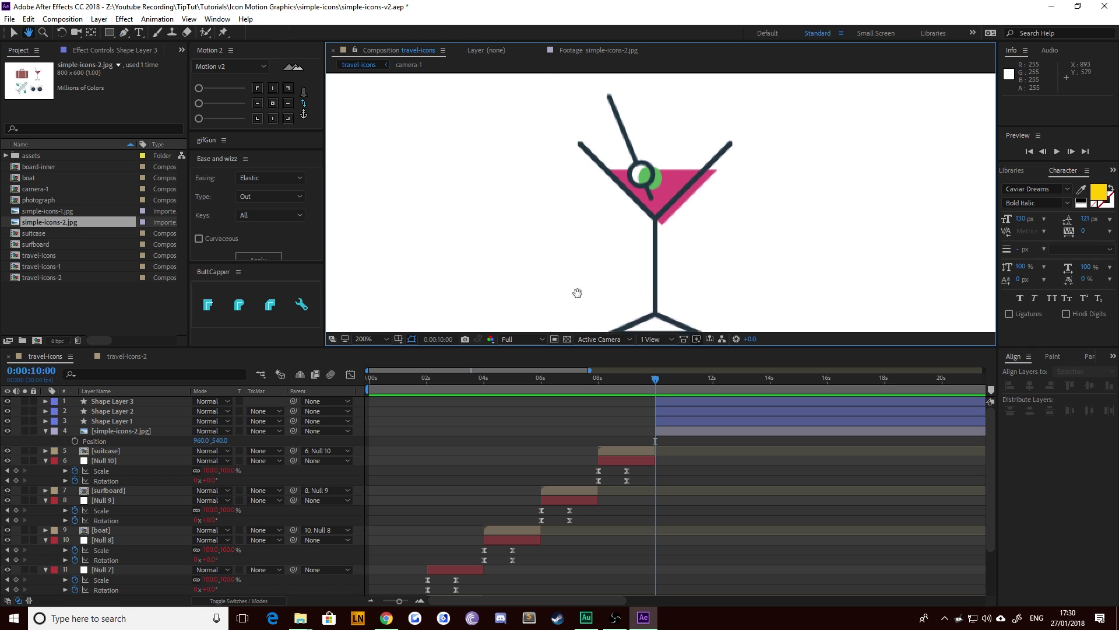
scroll(577, 293, "up", 2)
left_click(109, 32)
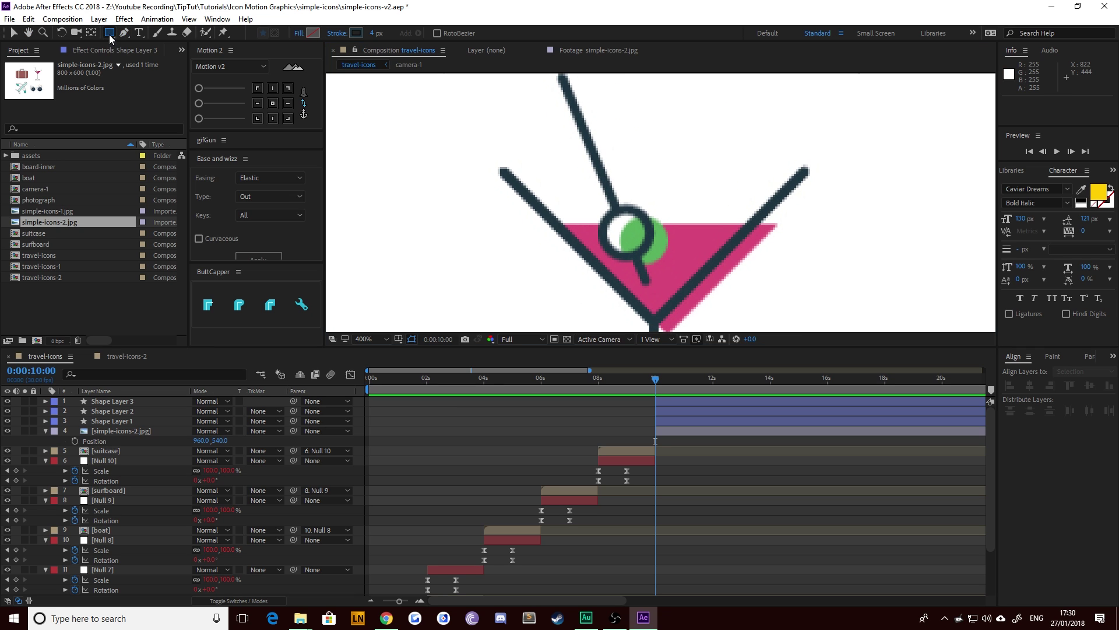
left_click_drag(111, 38, 142, 58)
scroll(626, 234, "up", 2)
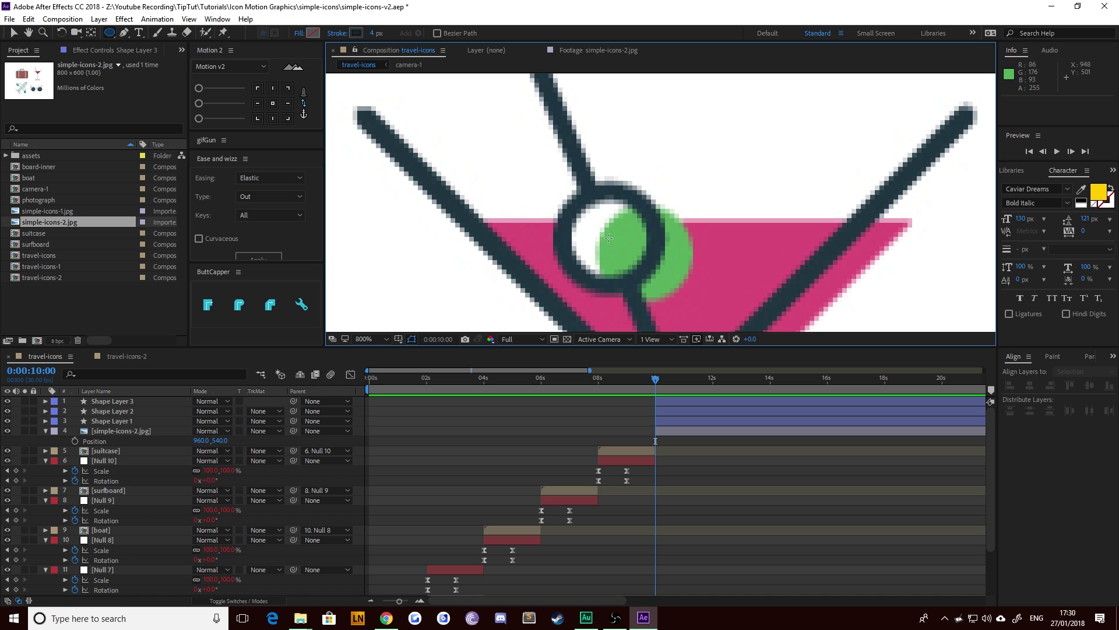
left_click_drag(608, 238, 567, 197)
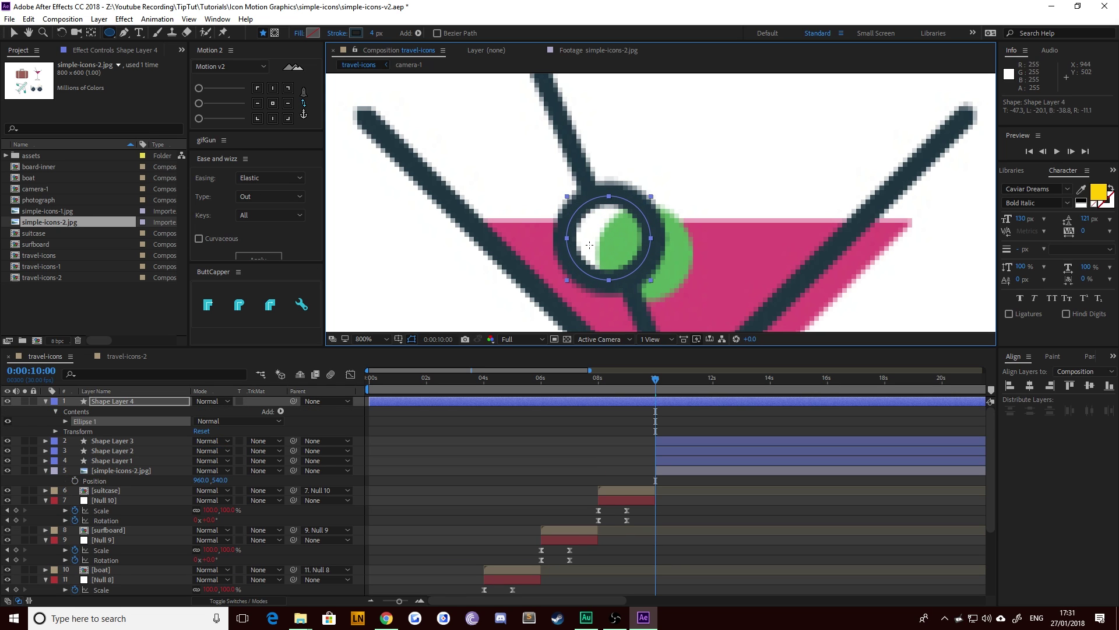
key("u")
left_click(644, 419)
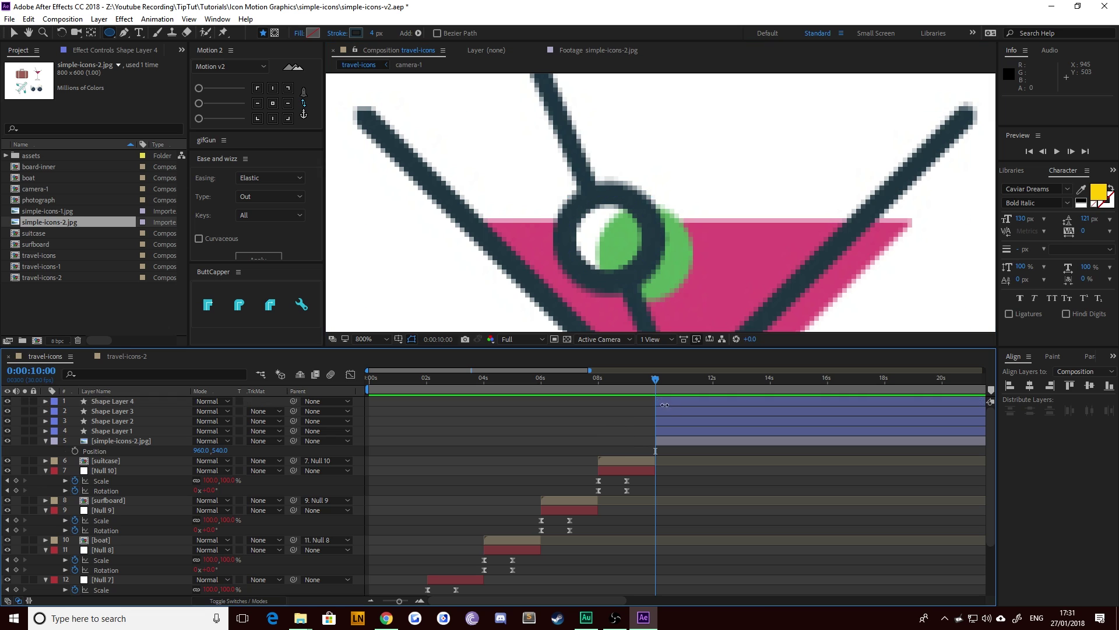
left_click(666, 402)
Step: Draw the diagonal cocktail stick through the olive on a new shape layer and trim its start to 0:00:10:00
scroll(632, 281, "down", 3)
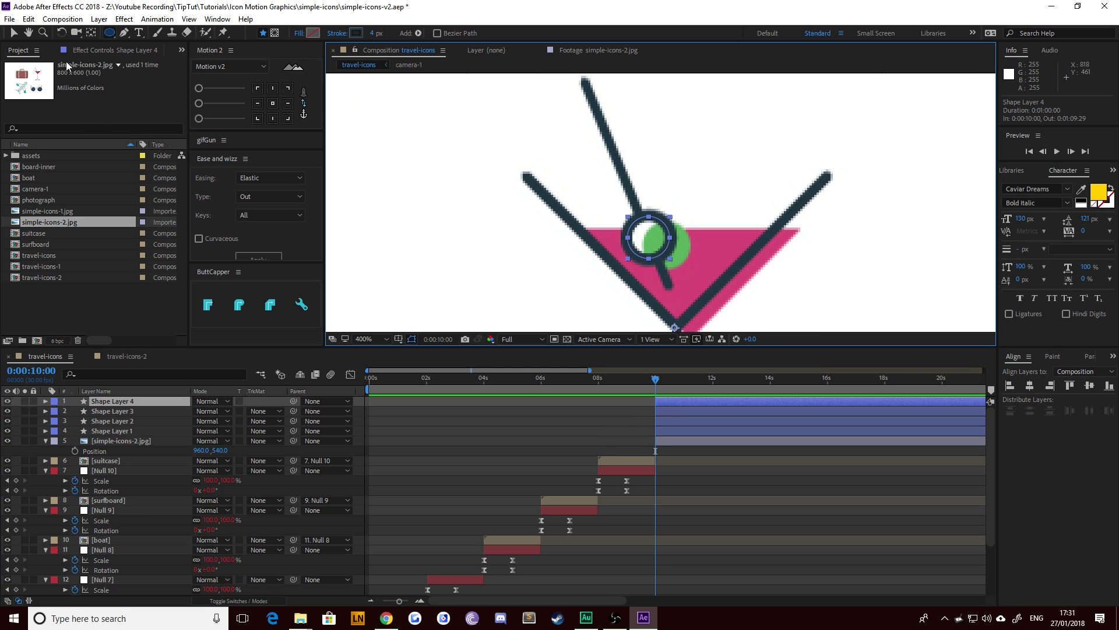
left_click_drag(681, 307, 589, 288)
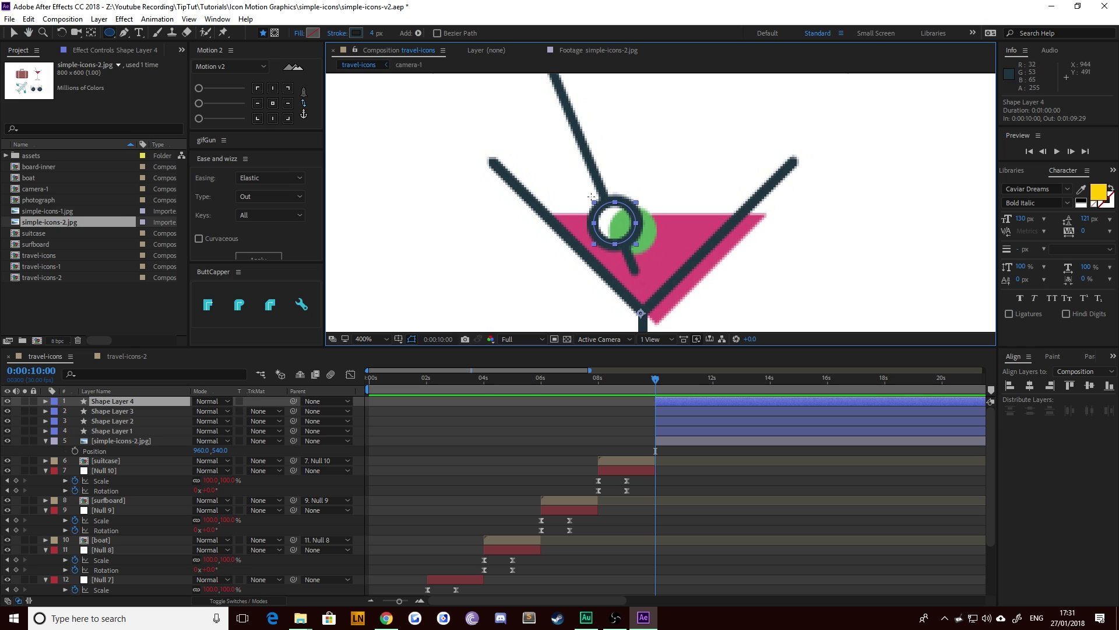
left_click_drag(608, 204, 625, 221)
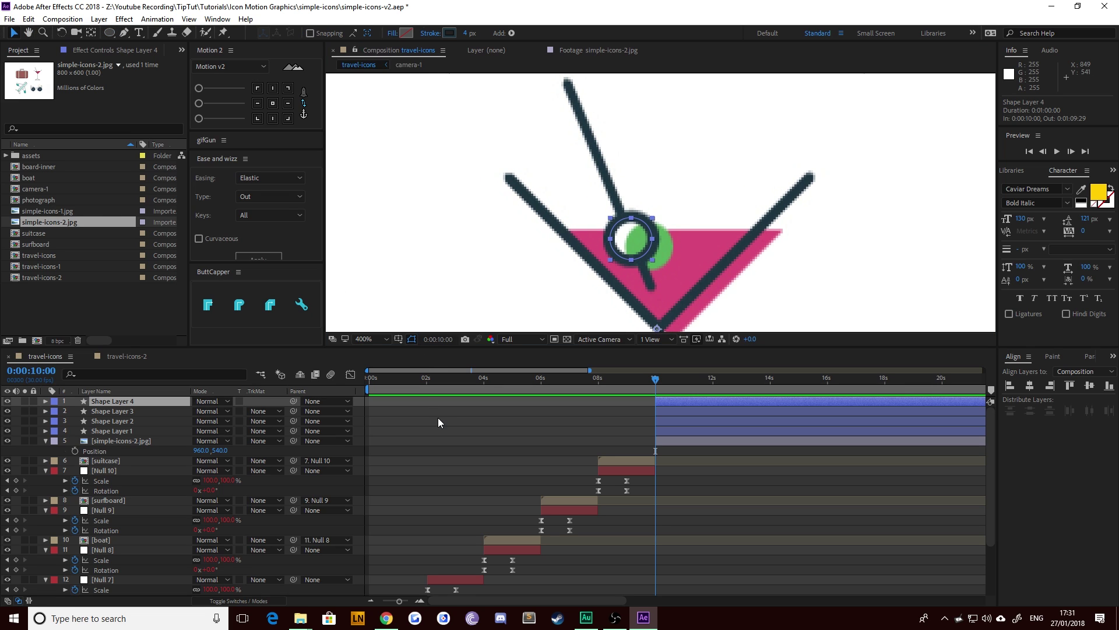
left_click(124, 32)
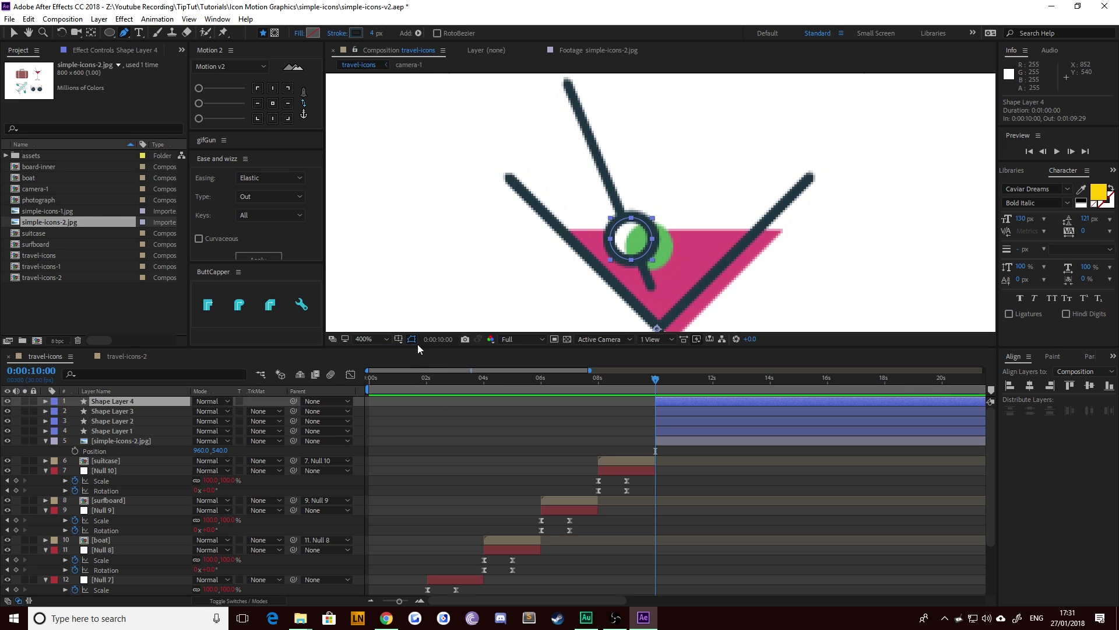
left_click(475, 427)
left_click_drag(574, 94, 586, 110)
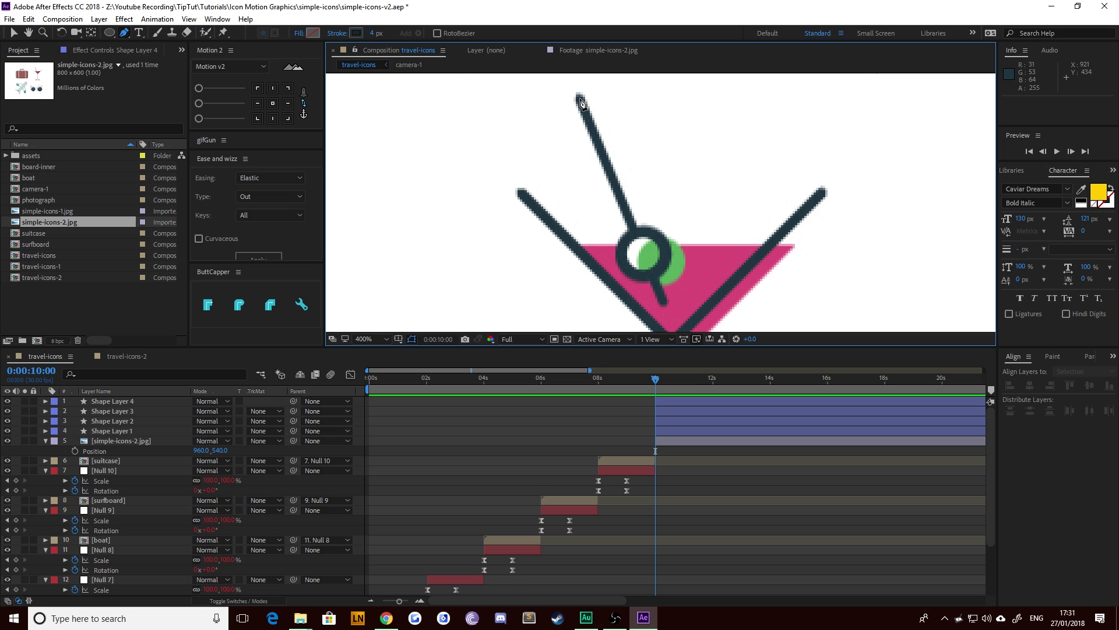
left_click(580, 98)
left_click(665, 303)
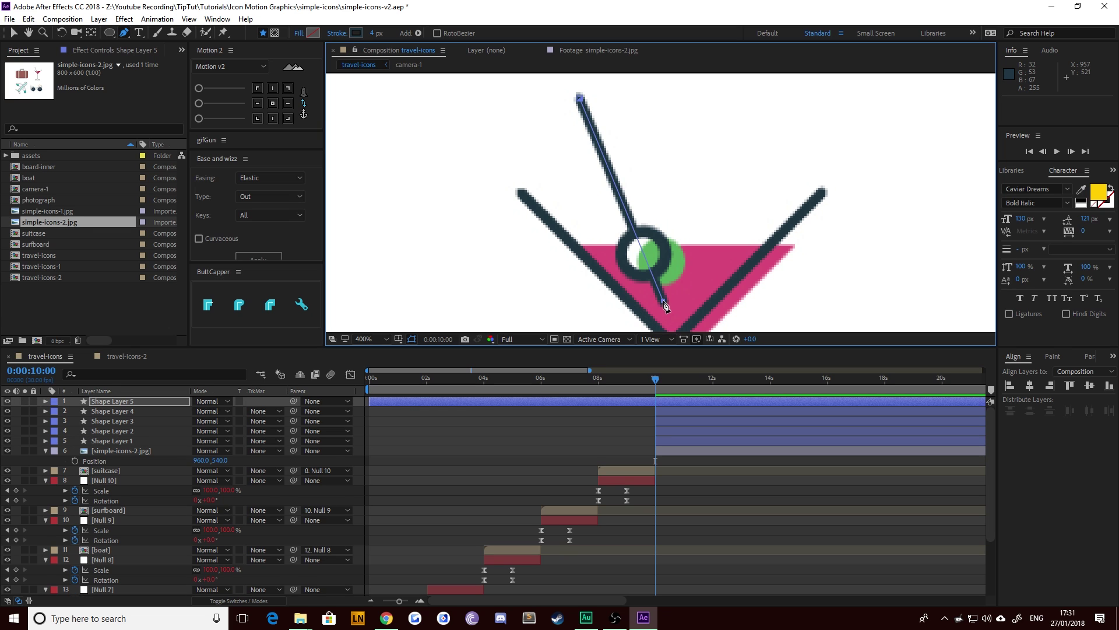
key("alt+[")
left_click(431, 417)
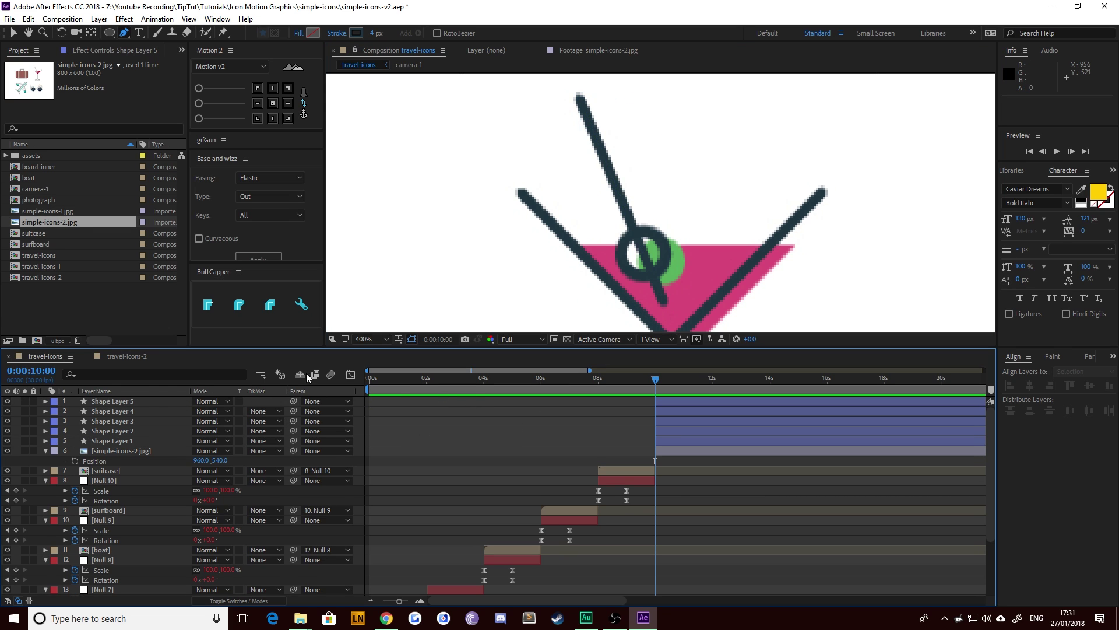
Step: Rename the V-shaped bowl's shape layer as glass
left_click(123, 402)
key("v")
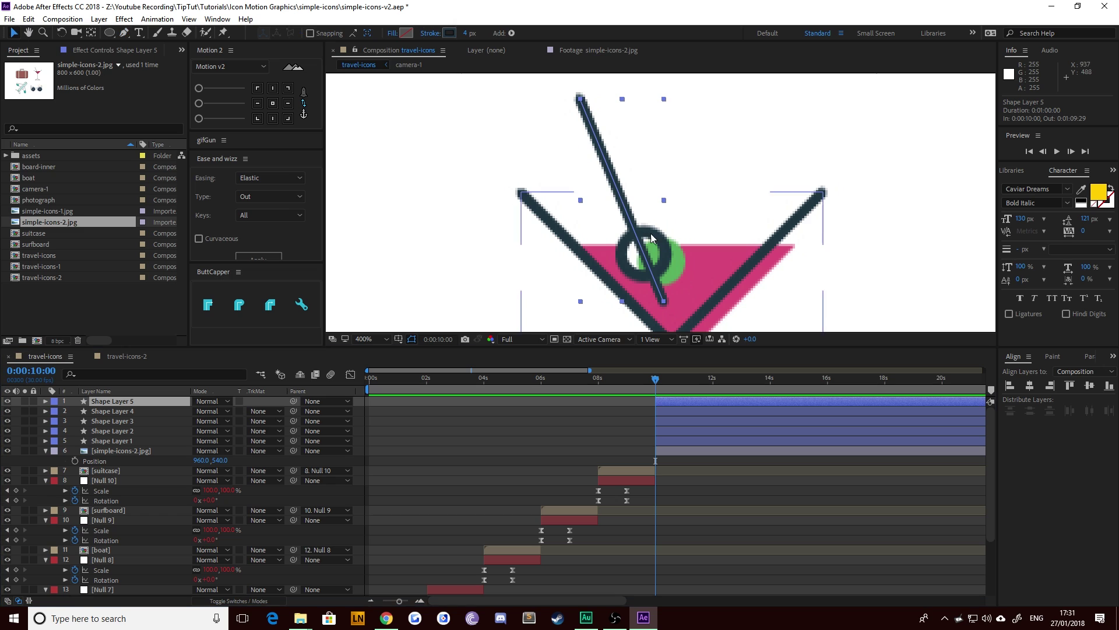
left_click(521, 450)
left_click(112, 440)
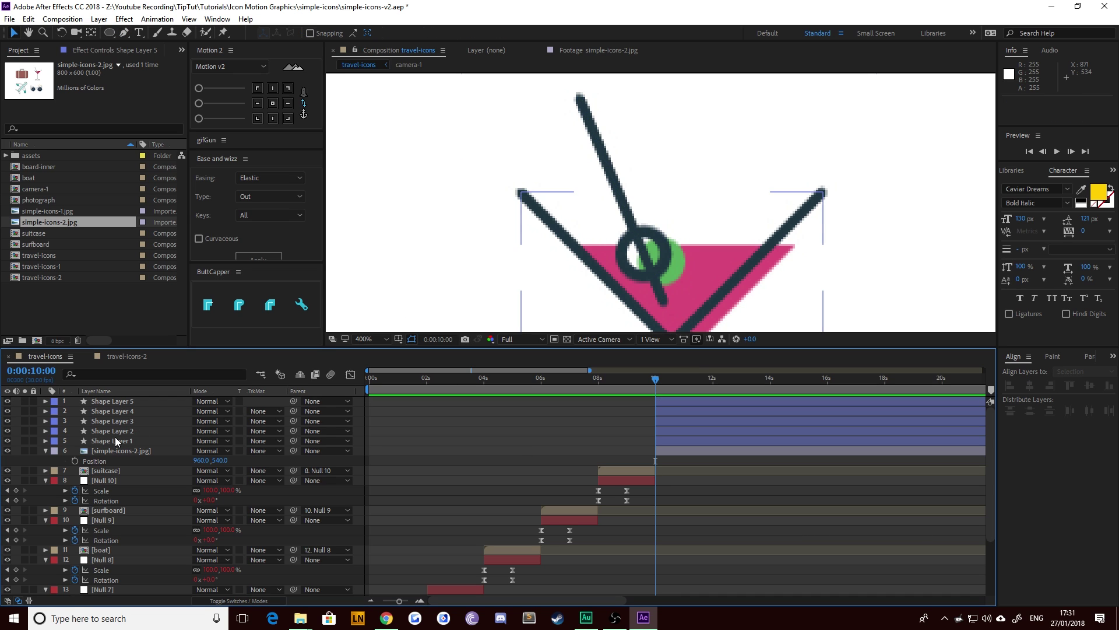
key("comma")
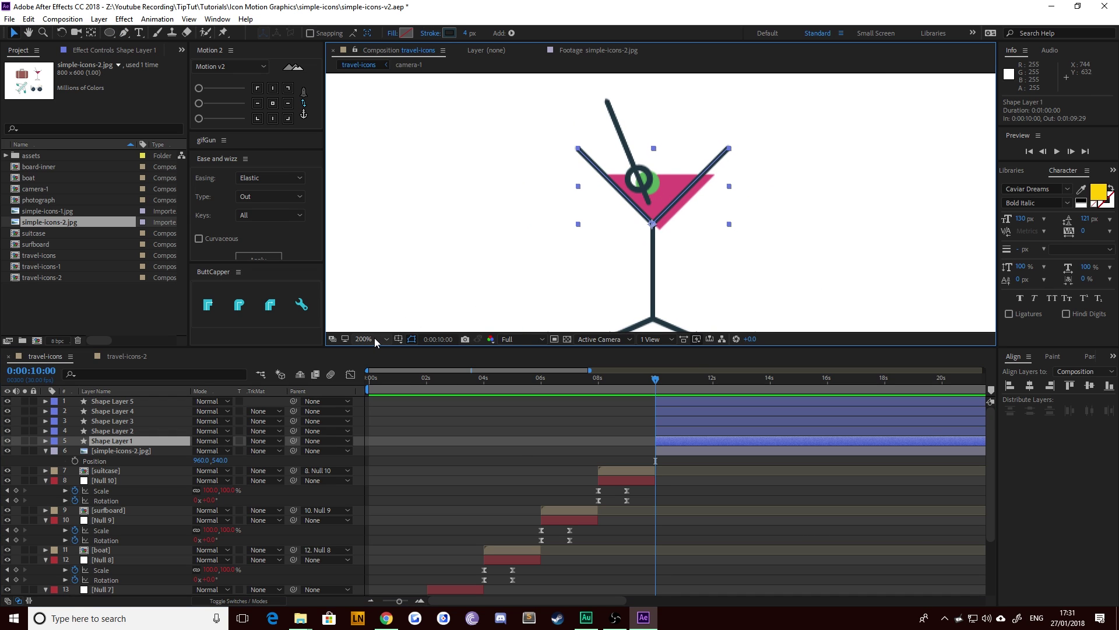
key("Return")
type("glass")
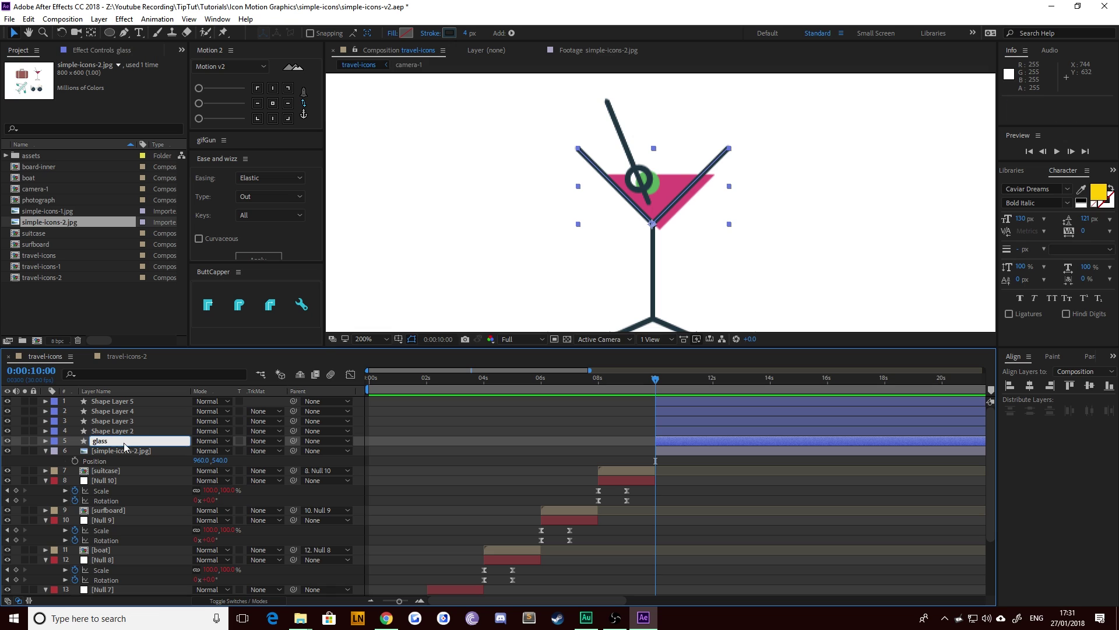
key("Return")
Step: Rename the vertical line's shape layer as stem and the triangle's shape layer as base
left_click(111, 431)
key("Return")
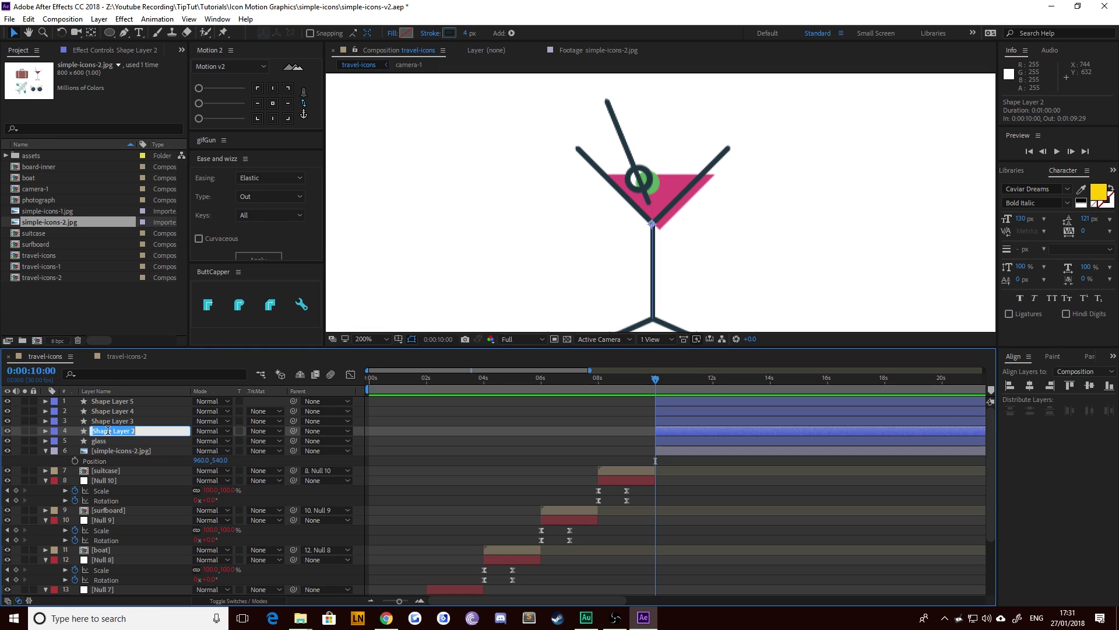
type("stem")
key("Return")
left_click(121, 422)
key("Return")
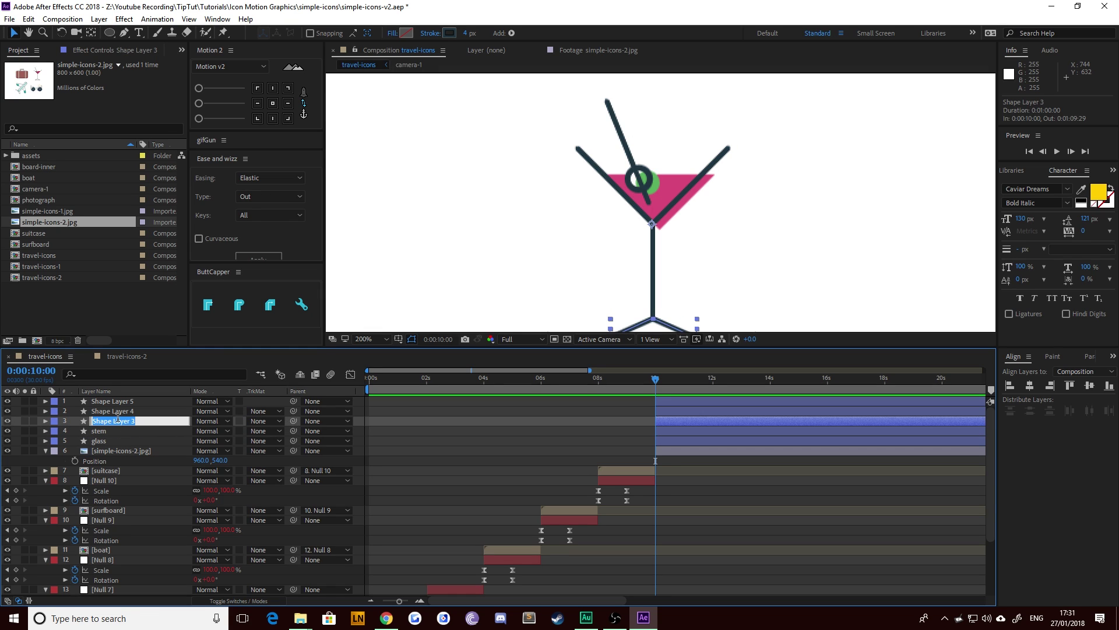
type("base")
key("Return")
Step: Rename the circle's shape layer as olive and the diagonal line's shape layer as stick
left_click(124, 410)
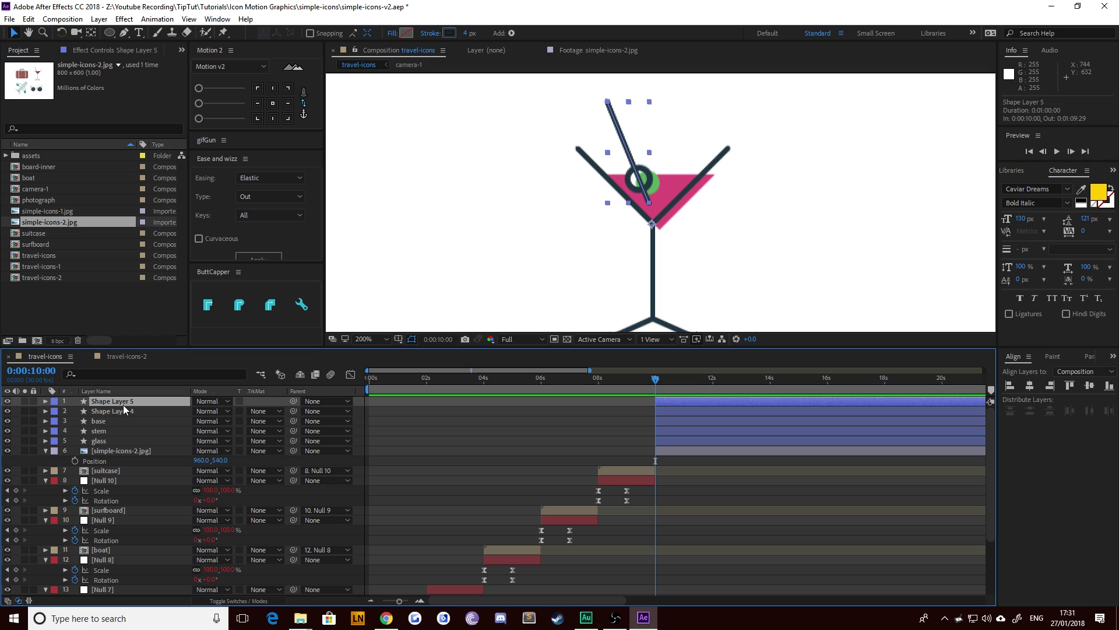
key("Return")
type("olive")
key("Return")
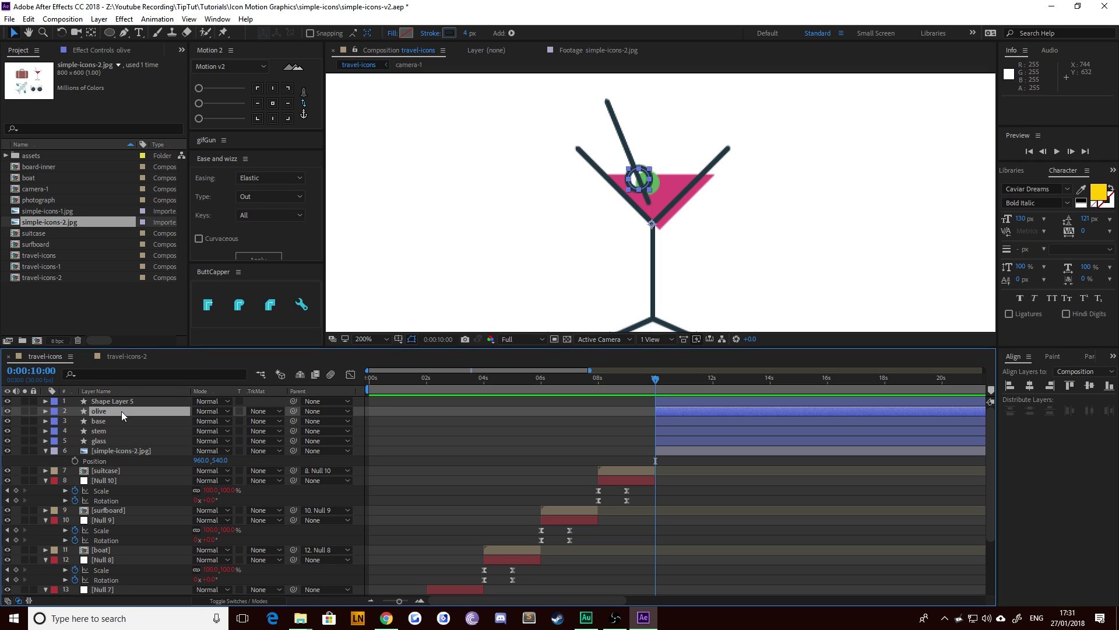
left_click(97, 400)
key("Return")
type("stick")
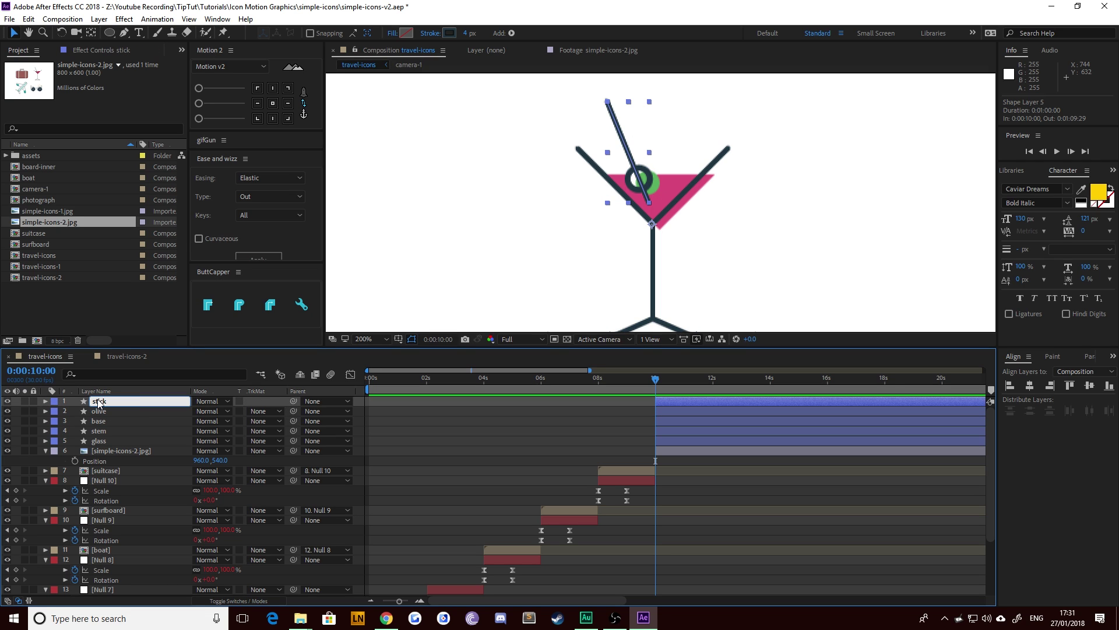
key("Return")
Step: Duplicate the olive layer, move the copy below the original and rename it olive-white
left_click(100, 412)
scroll(619, 215, "up", 1)
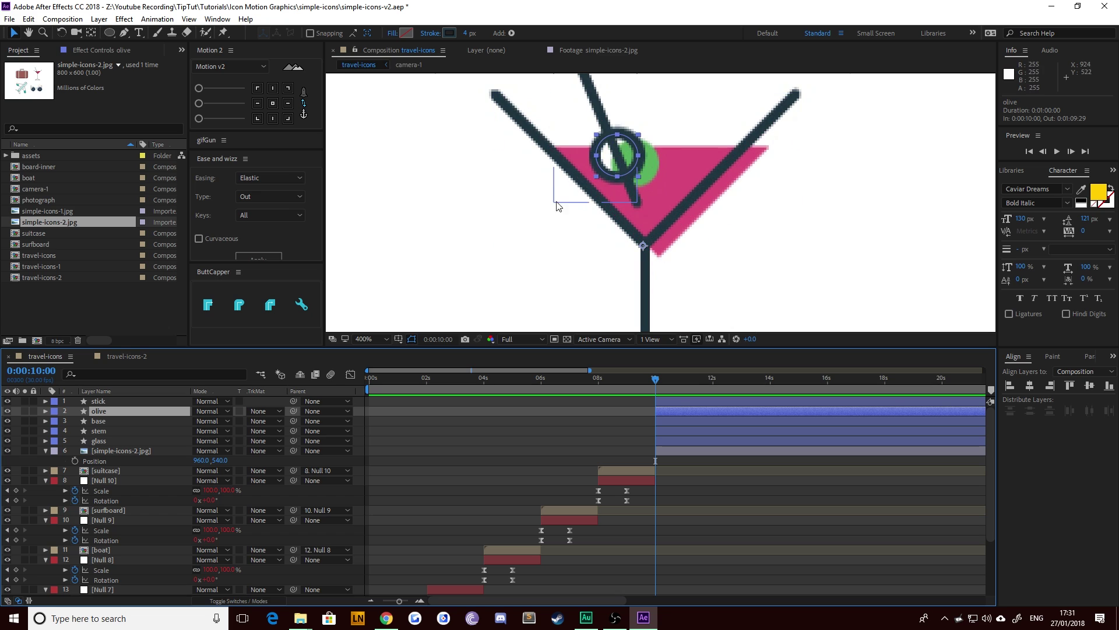
key("ctrl+d")
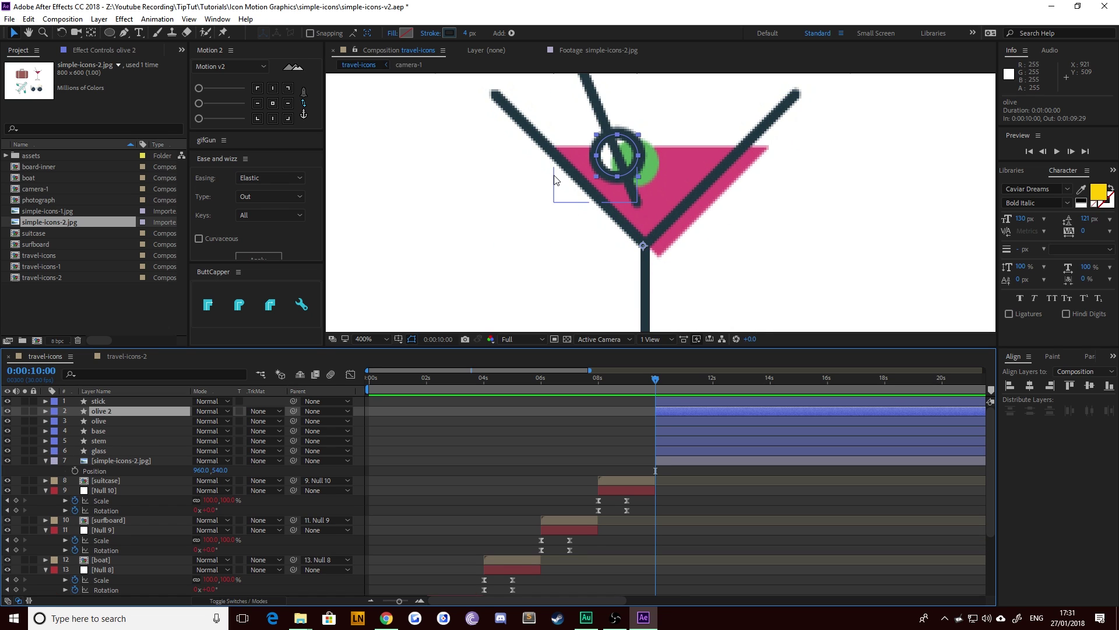
key("ctrl+bracketleft")
key("Return")
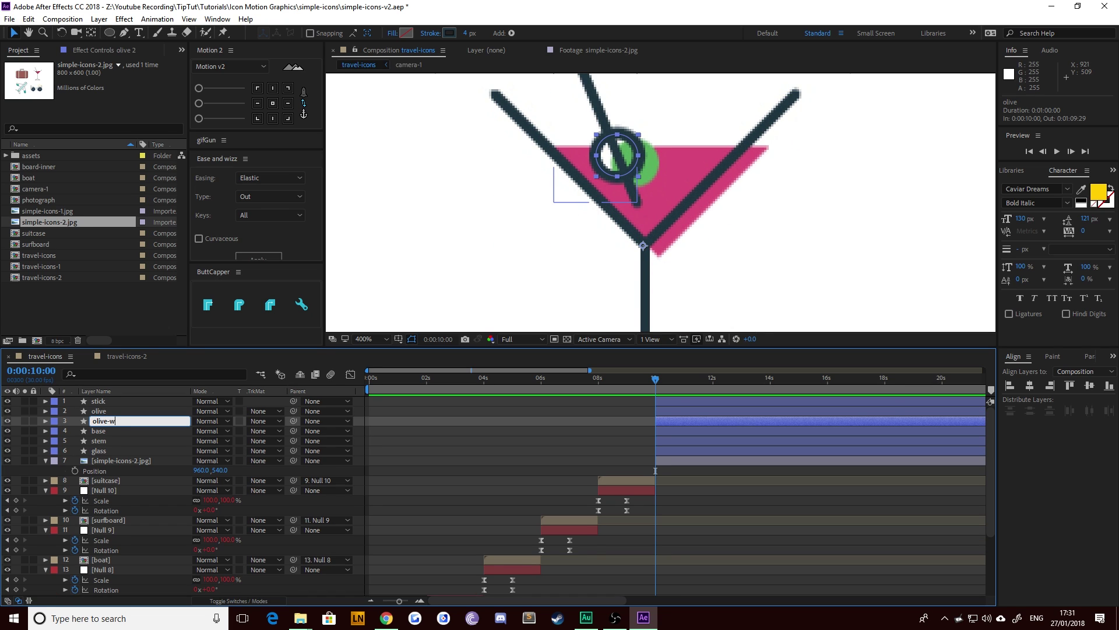
key("Return")
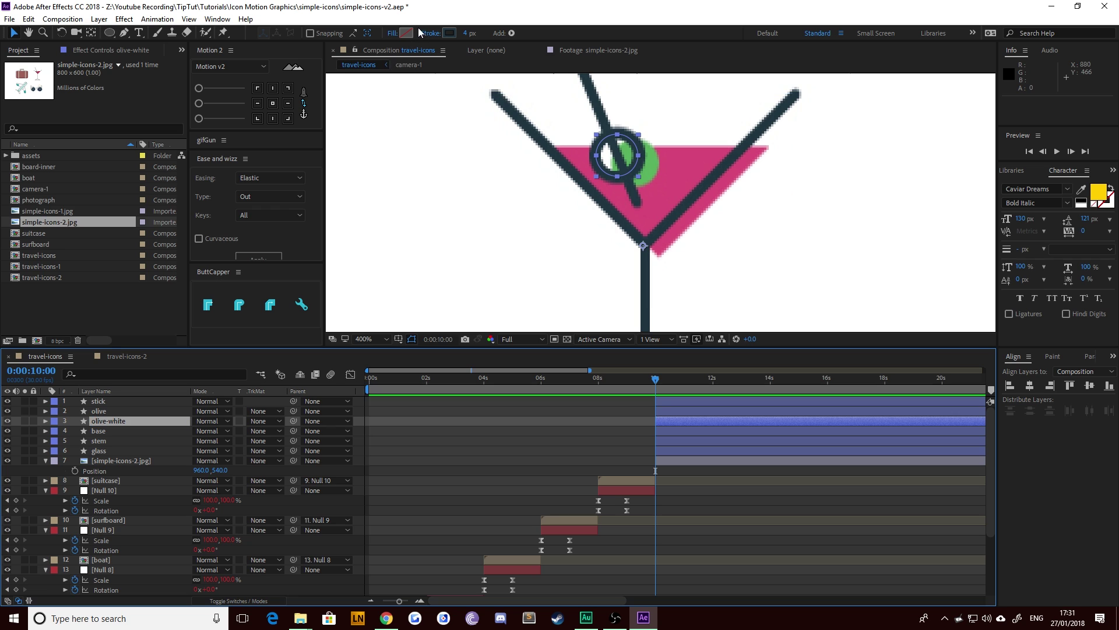
Step: Set the fill colour of the olive-white circle to white
left_click(407, 33)
type("FFFFFF")
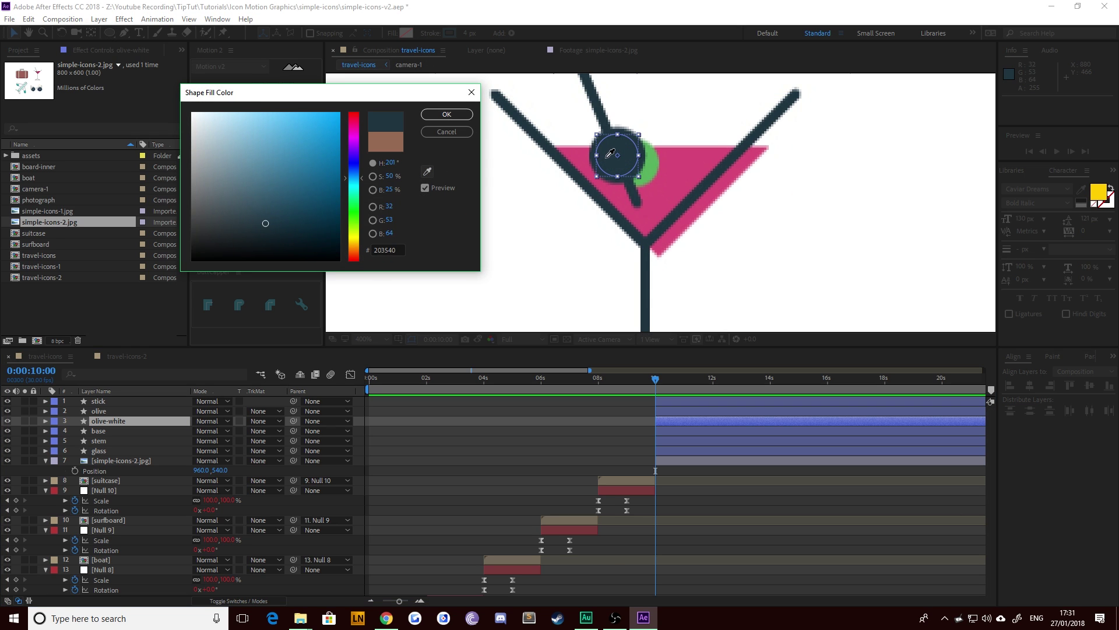
left_click(467, 117)
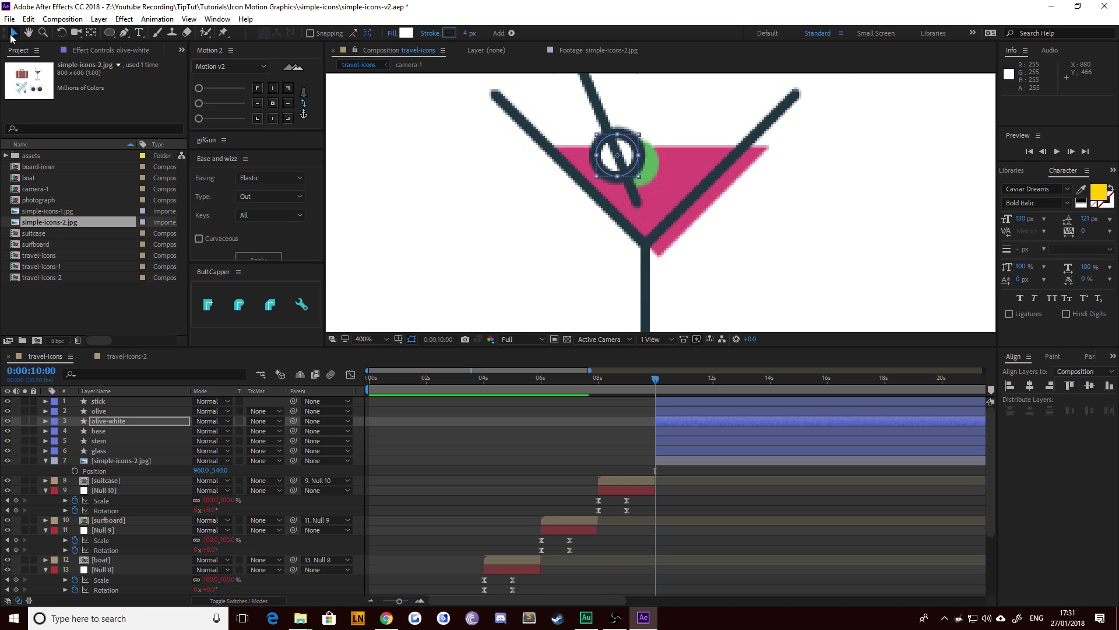
Step: Duplicate the olive-white layer and rename the copy olive-green
key("ctrl+d")
key("Return")
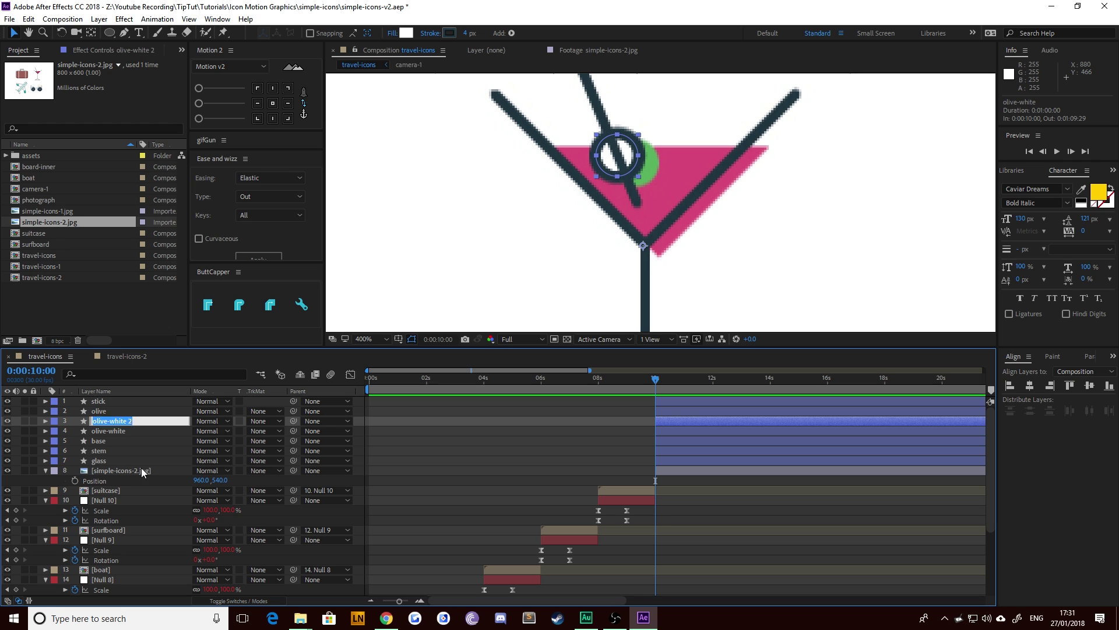
type("olive-green")
key("Return")
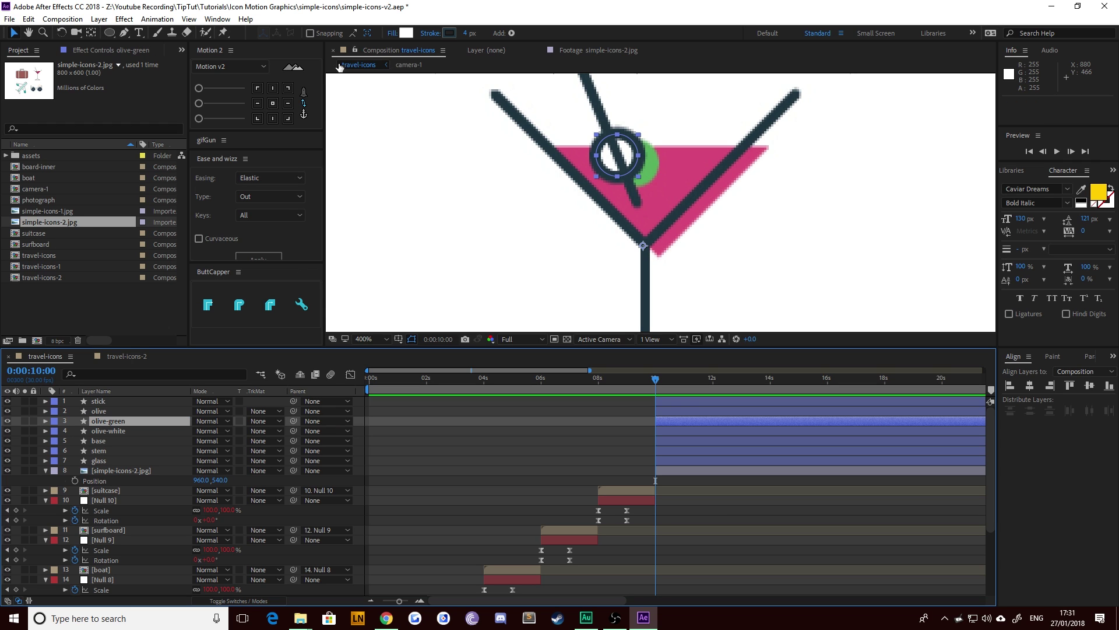
Step: Set the fill of the olive-green circle to the green sampled from the olive in the reference image
left_click(405, 33)
left_click(428, 170)
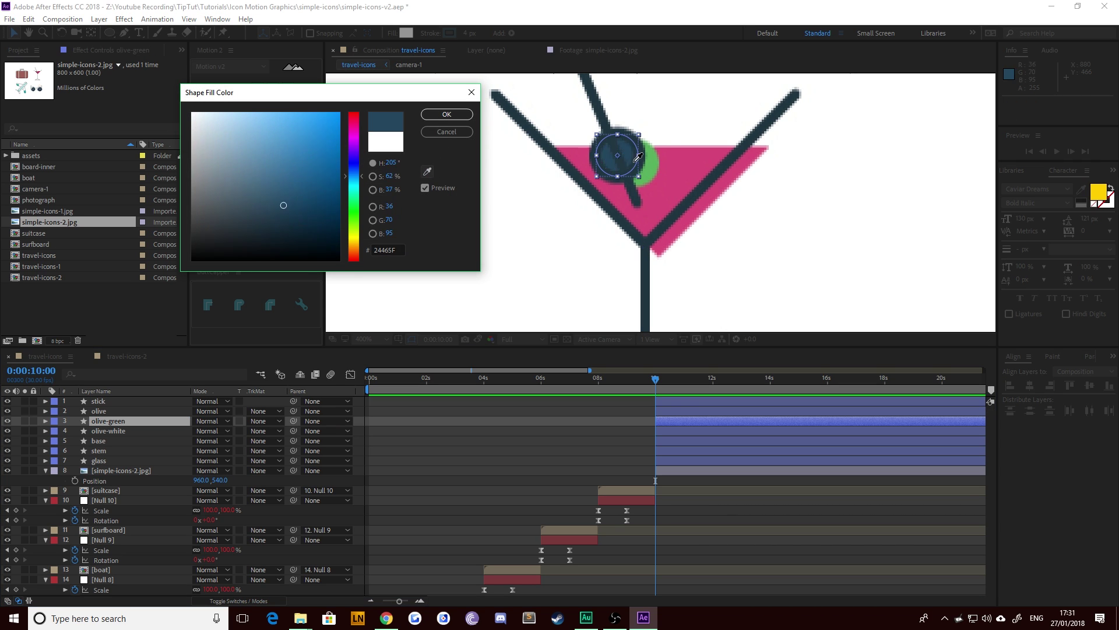
left_click(654, 165)
left_click(452, 115)
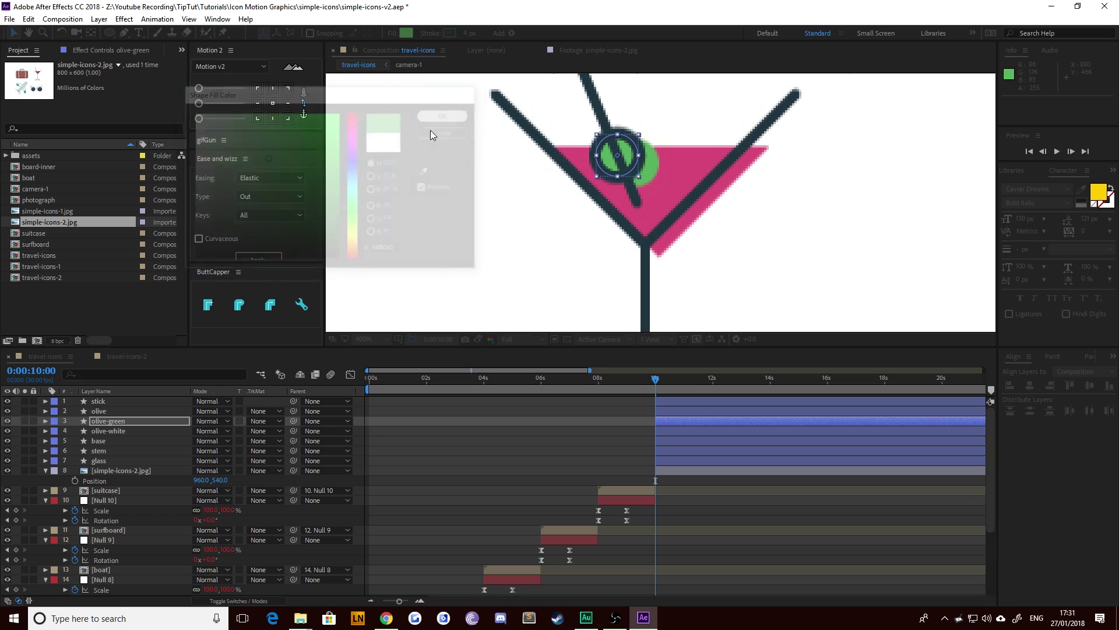
Step: Nudge the olive-green circle right and slightly down to line up with the reference's green olive shading
key("shift+Right")
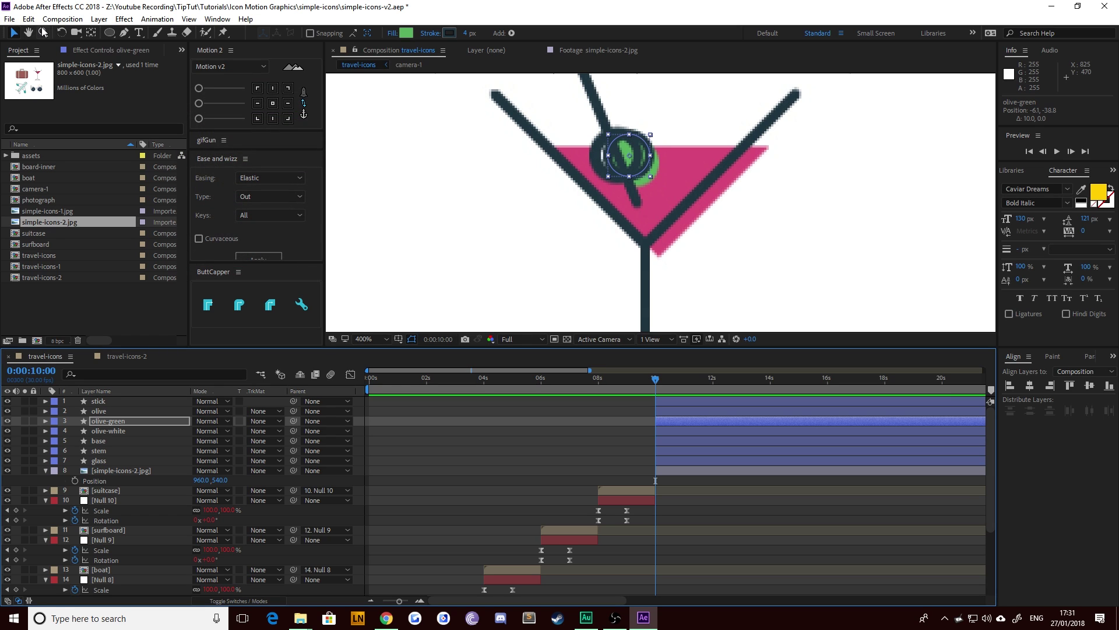
key("shift+Right")
key("shift+Down")
key("shift+Down")
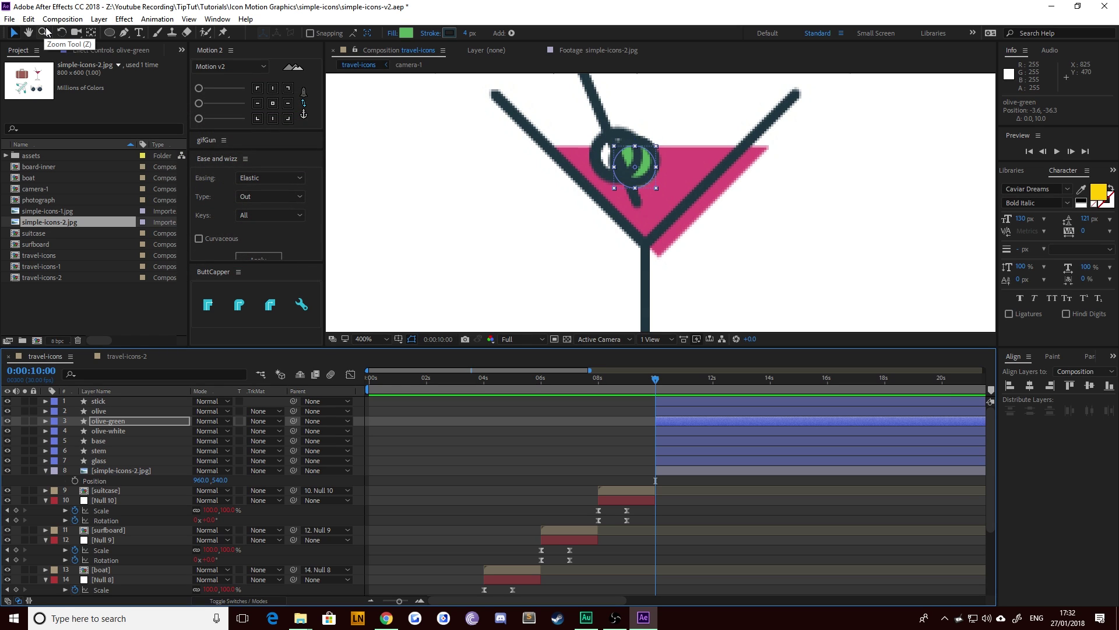
key("shift+Up")
key("Down")
key("Right")
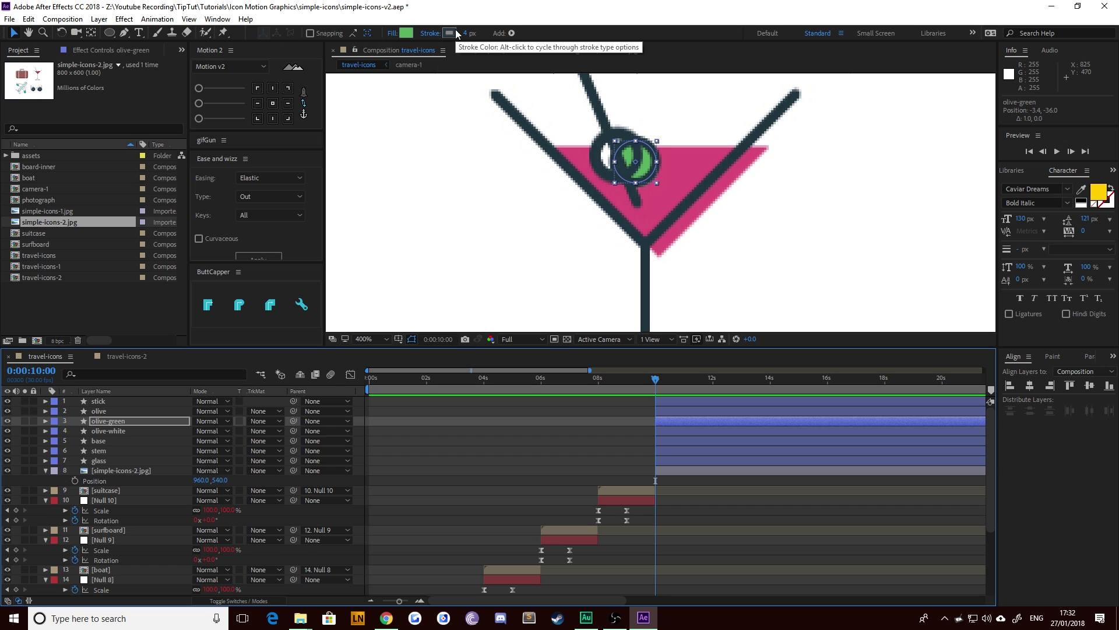
Step: Set the olive-green circle's stroke to none and collapse the layer's properties
key("h")
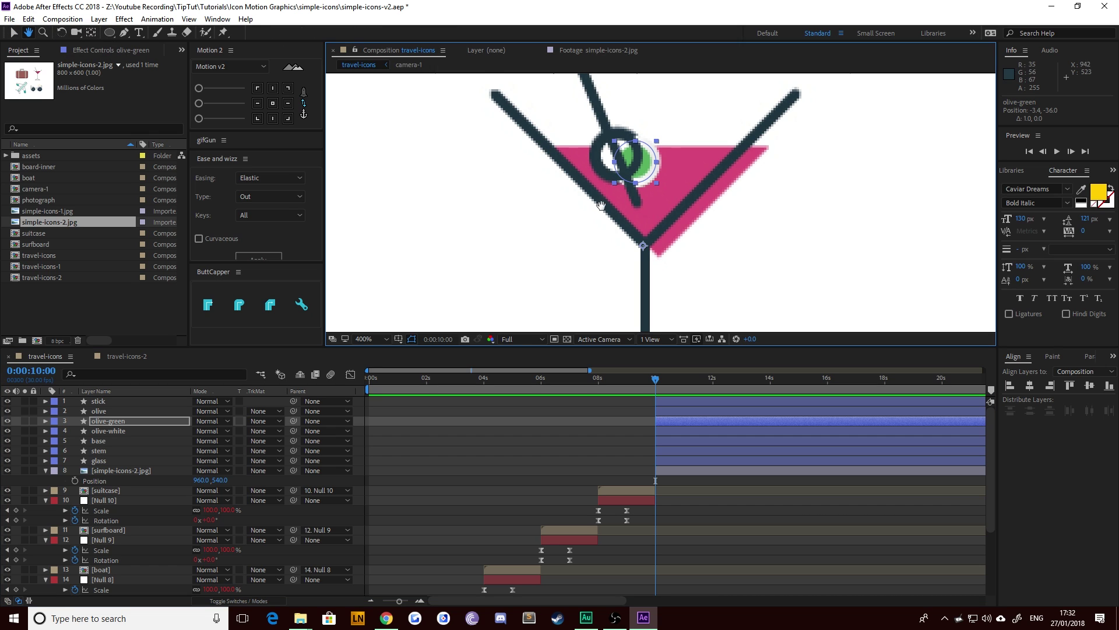
left_click(14, 32)
left_click(660, 167)
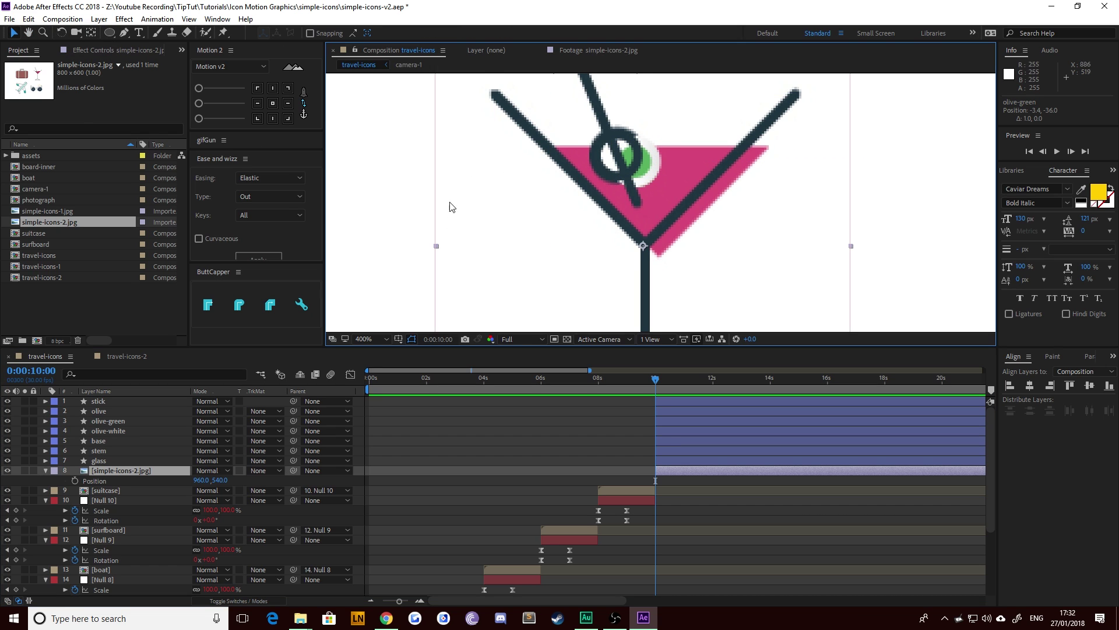
left_click(641, 170)
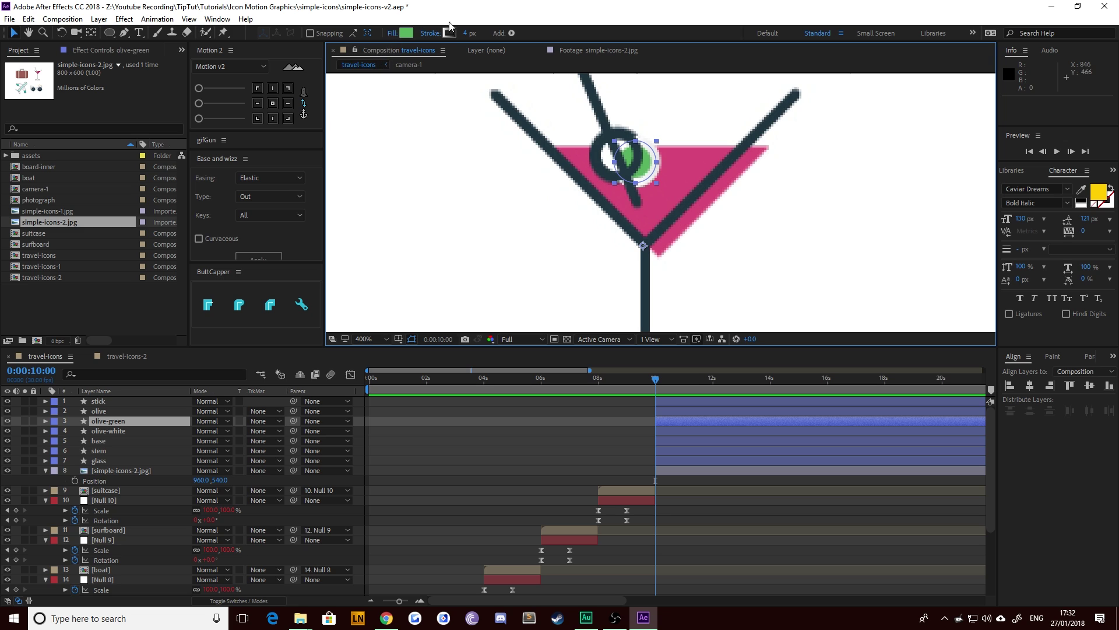
left_click(450, 33, "alt")
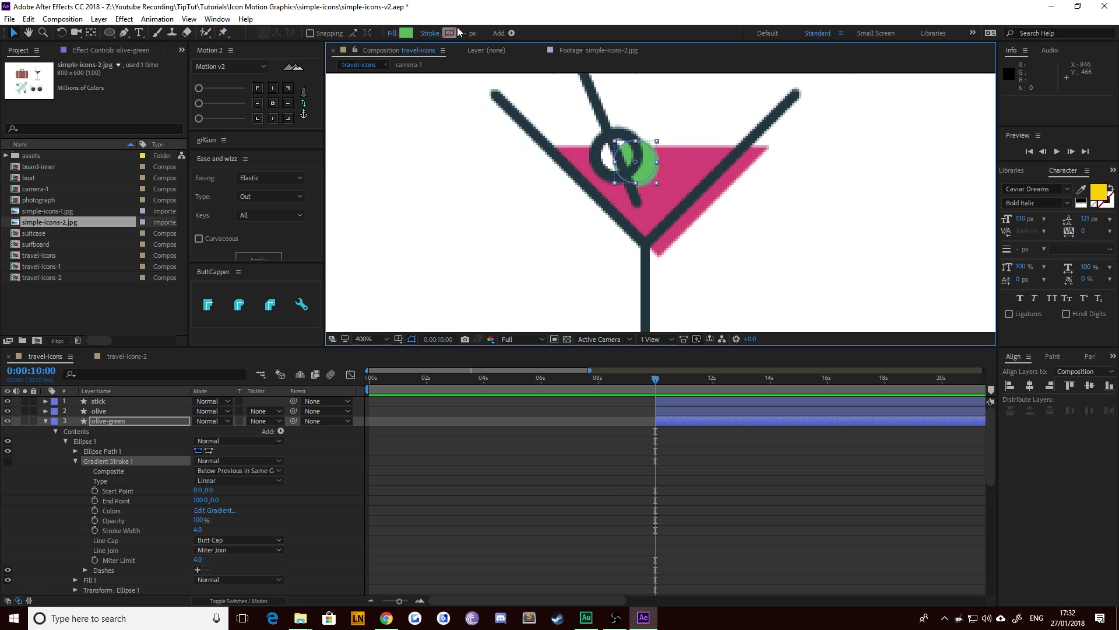
left_click(106, 421)
key("u")
Step: Set the olive-white circle's stroke to none and move its layer above olive-green
left_click(115, 432)
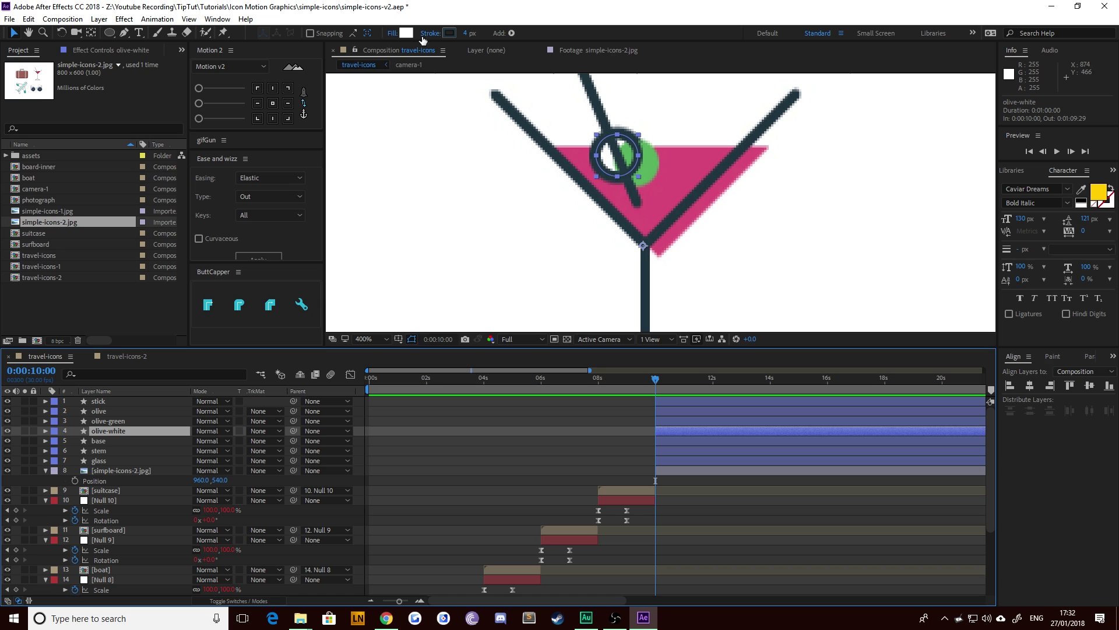
left_click(452, 34, "alt")
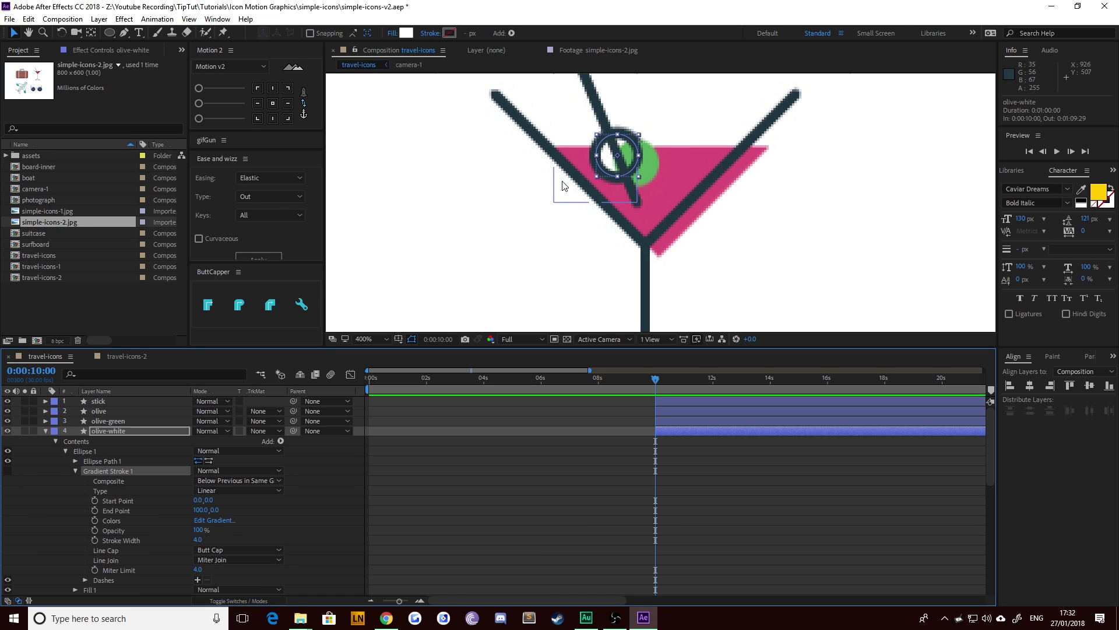
left_click(129, 430)
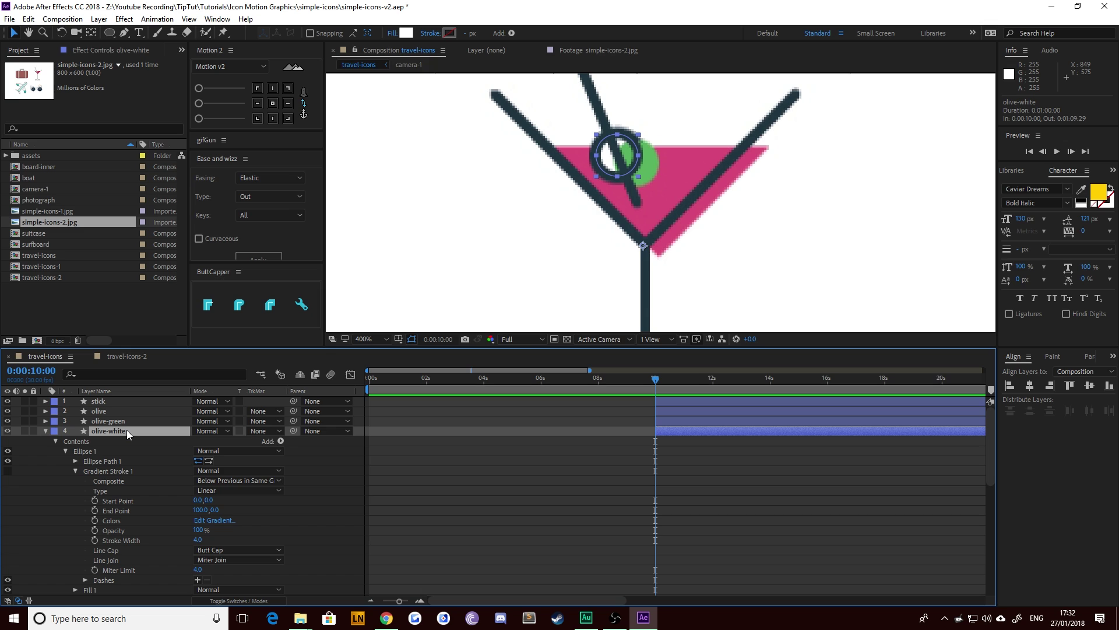
key("ctrl+alt+Up")
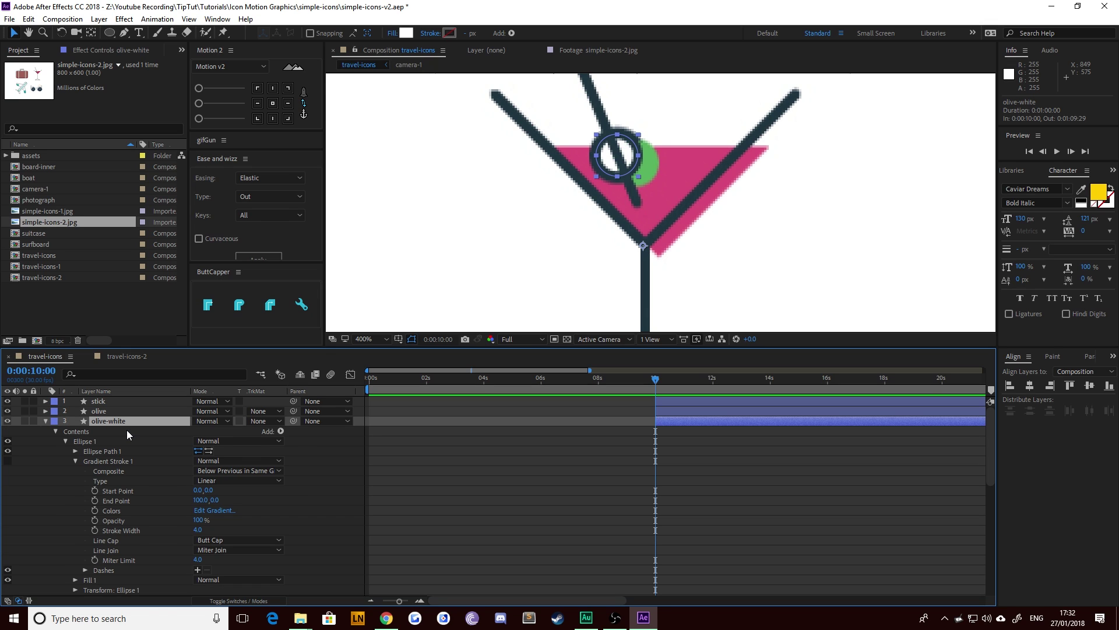
left_click(438, 213)
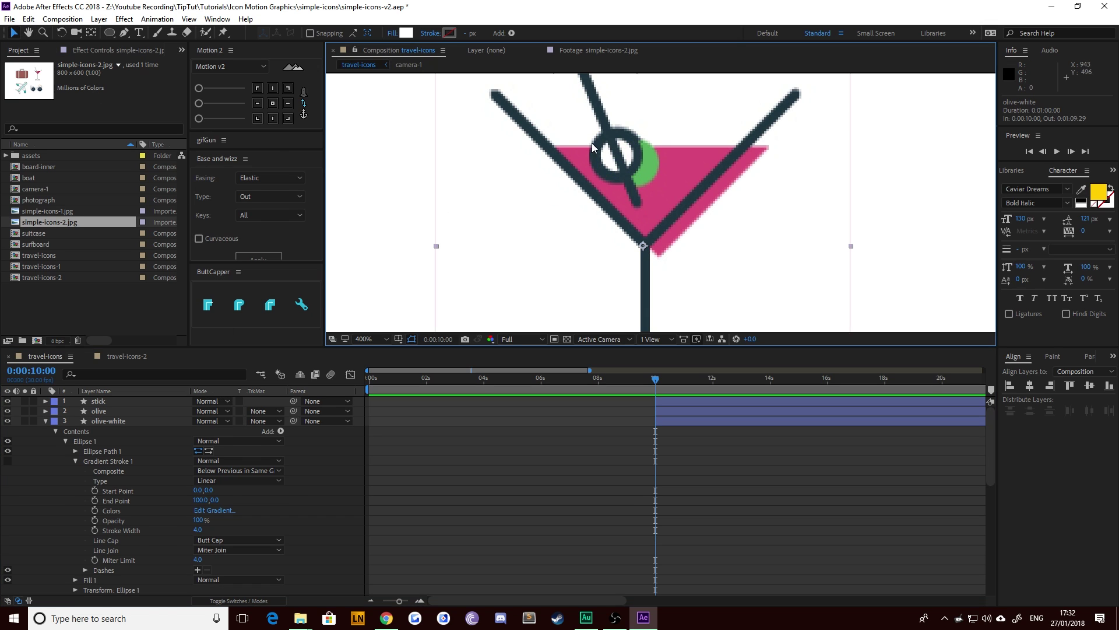
left_click(102, 421)
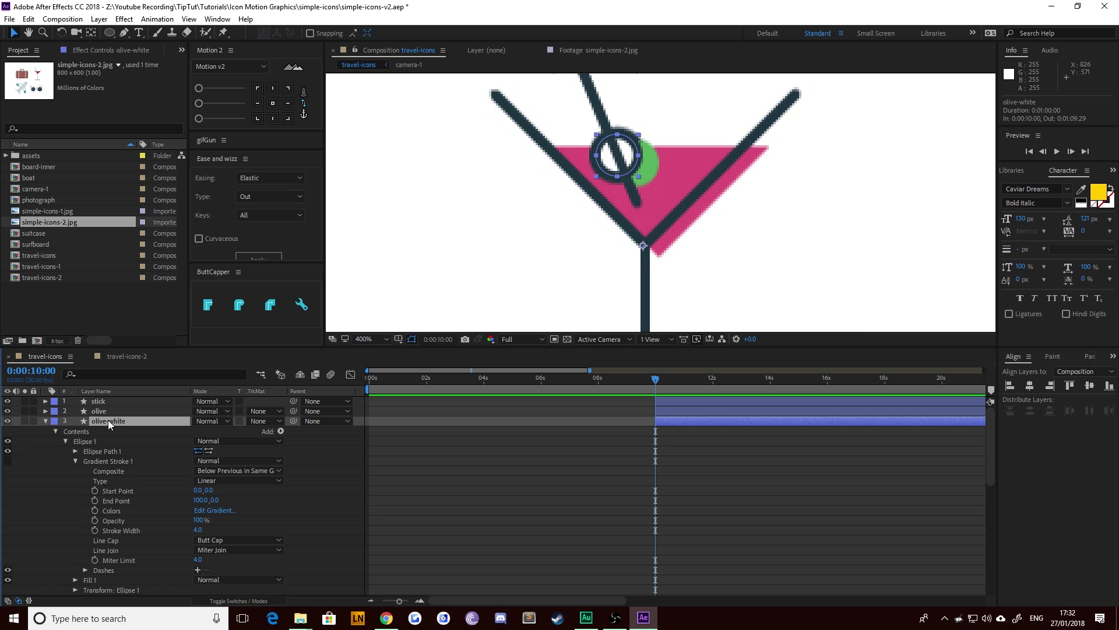
key("u")
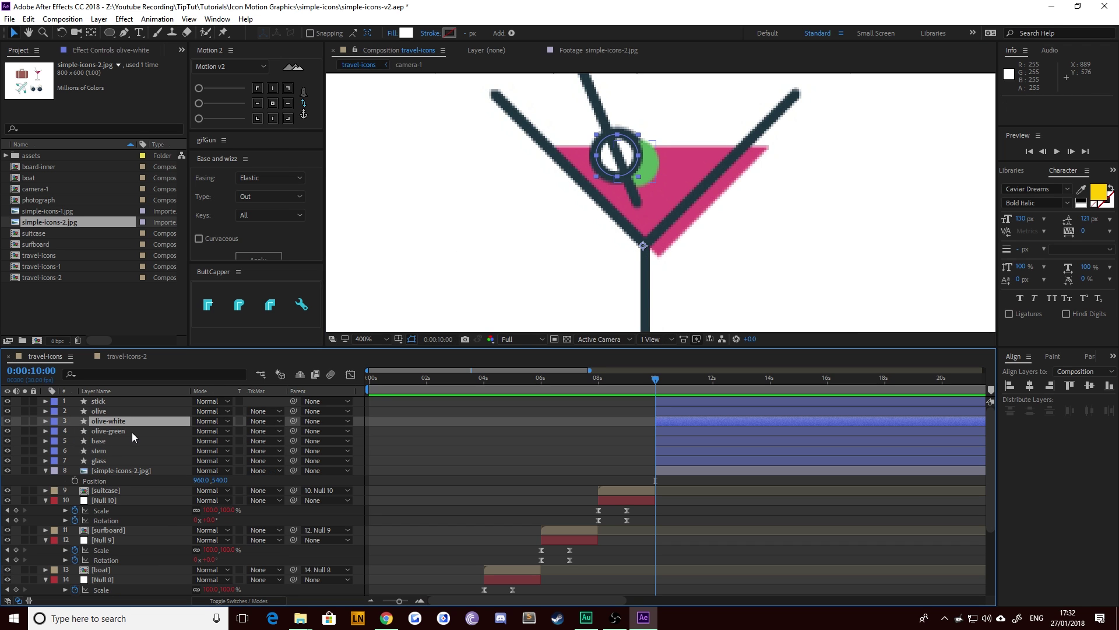
Step: Move the stick layer down between olive-white and olive-green in the layer order
left_click(97, 402)
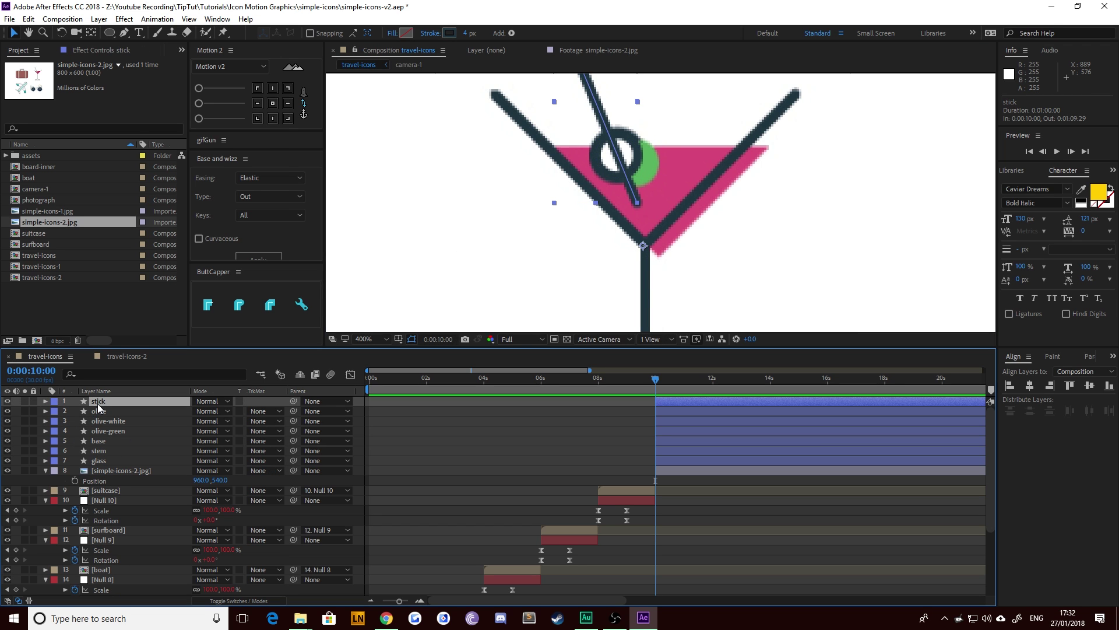
key("ctrl+bracketleft")
key("ctrl+bracketleft")
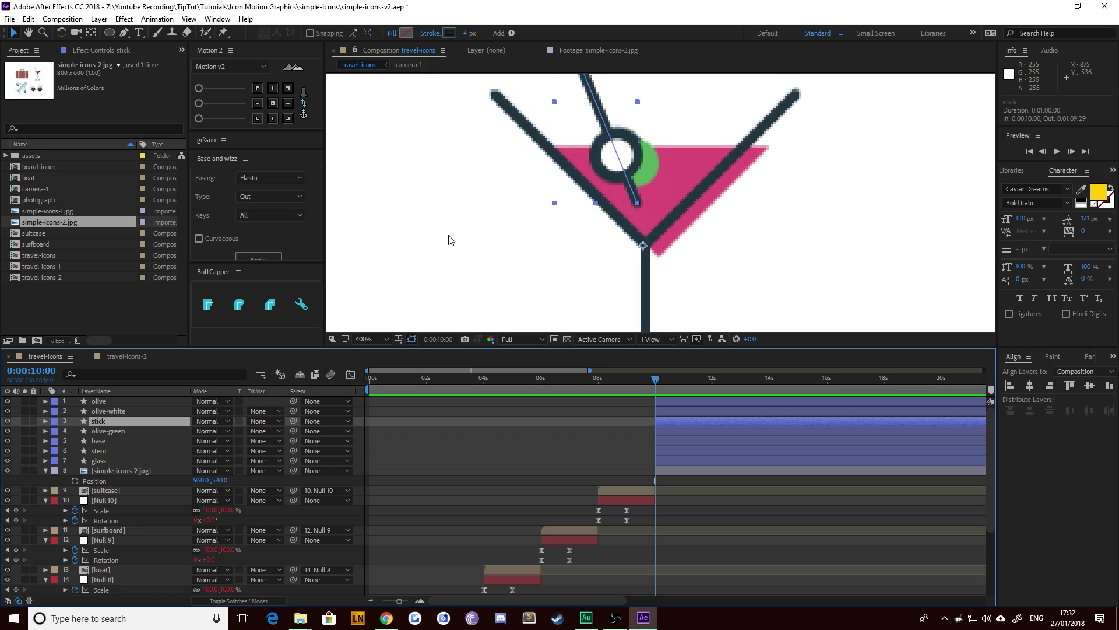
left_click(417, 240)
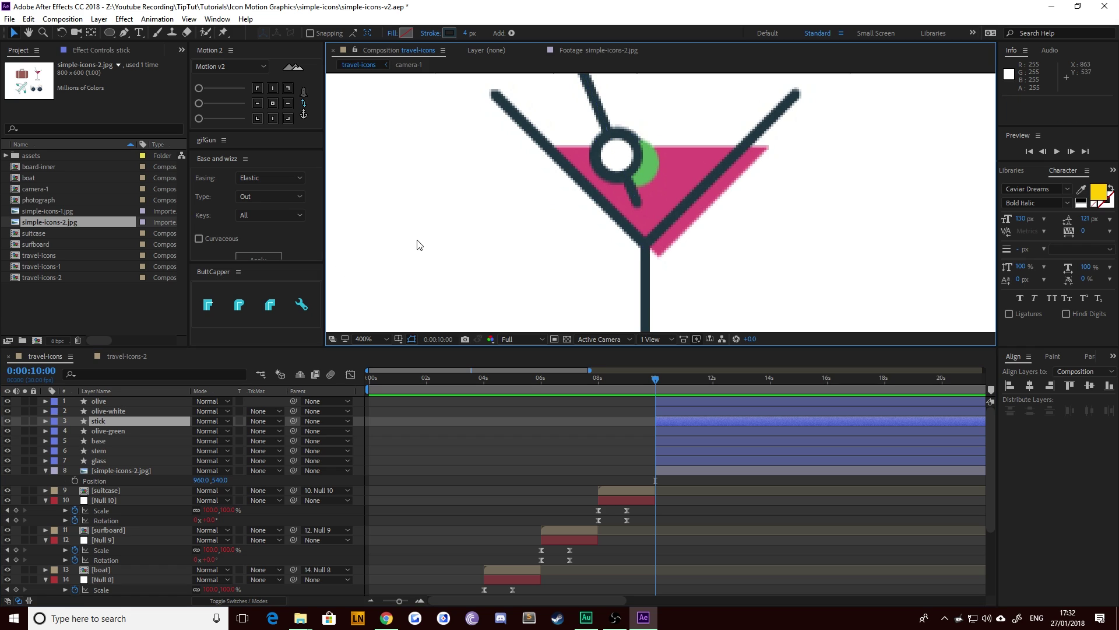
Step: Try the olive-green layer above the stick layer
left_click(110, 429)
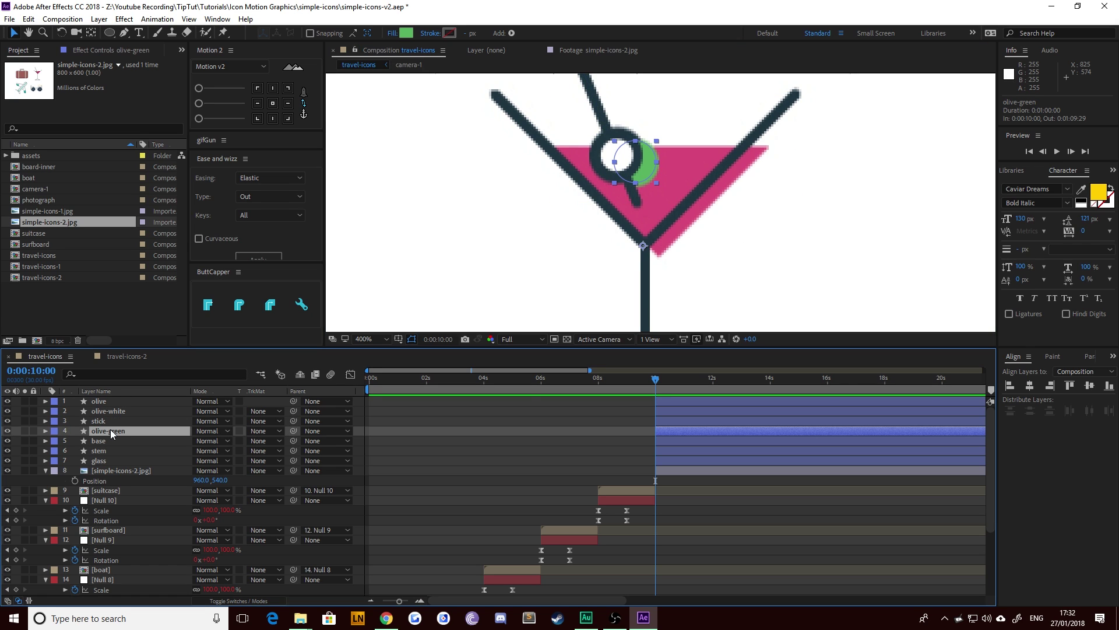
key("ctrl+bracketright")
left_click(428, 282)
scroll(553, 230, "down", 1)
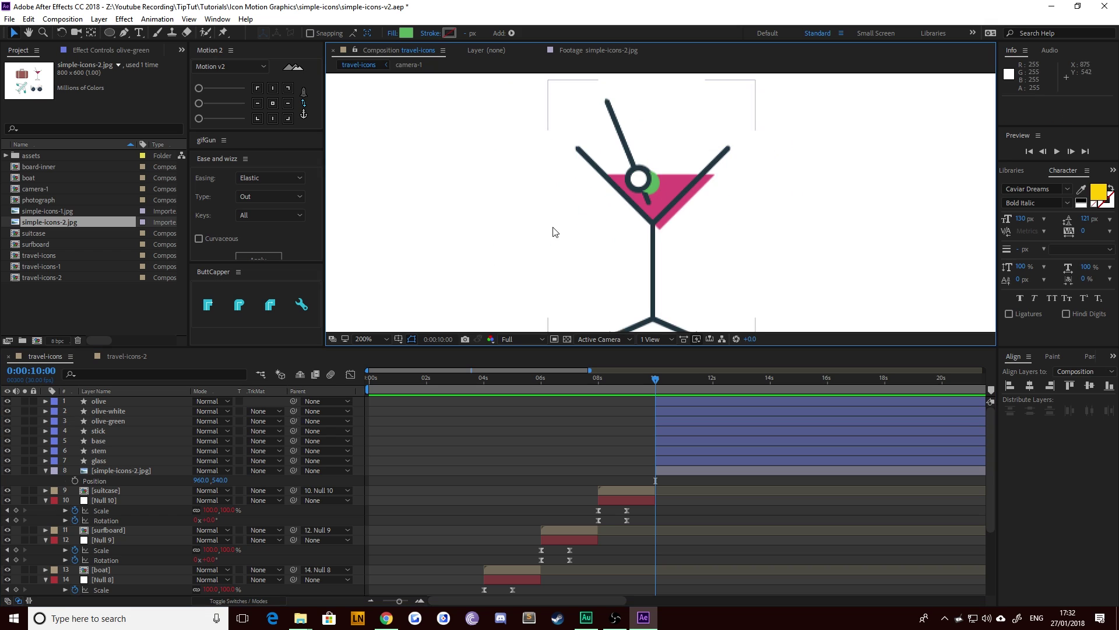
left_click_drag(509, 262, 452, 252)
scroll(539, 252, "up", 1)
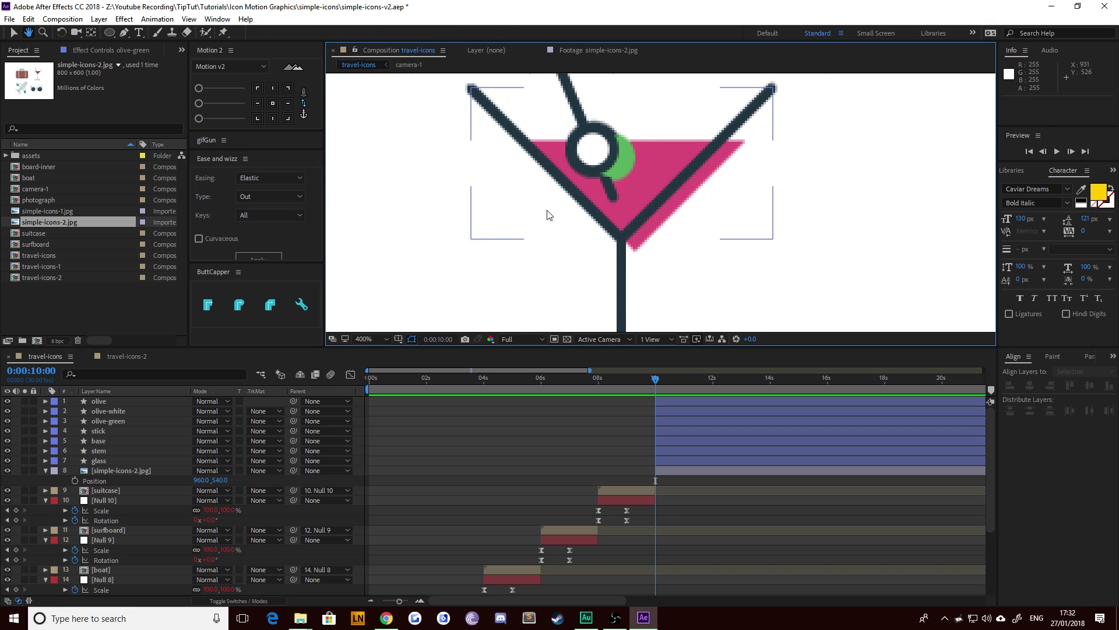
Step: Return the stick layer to its place above olive-green and deselect it
left_click_drag(101, 436, 102, 421)
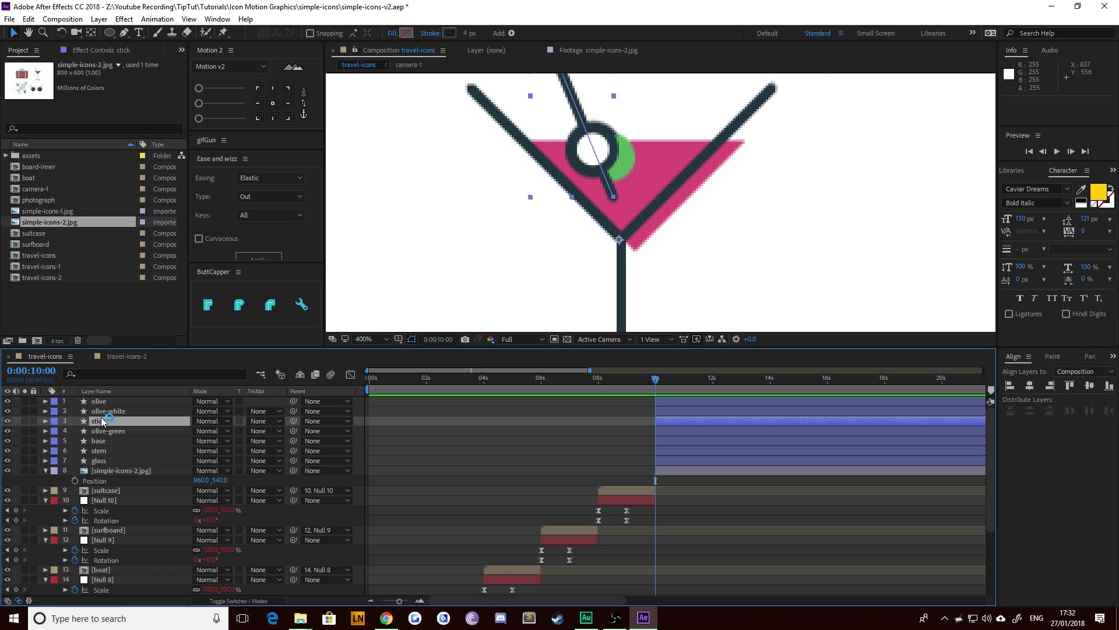
left_click(428, 245)
left_click_drag(630, 191, 647, 203)
left_click(902, 209)
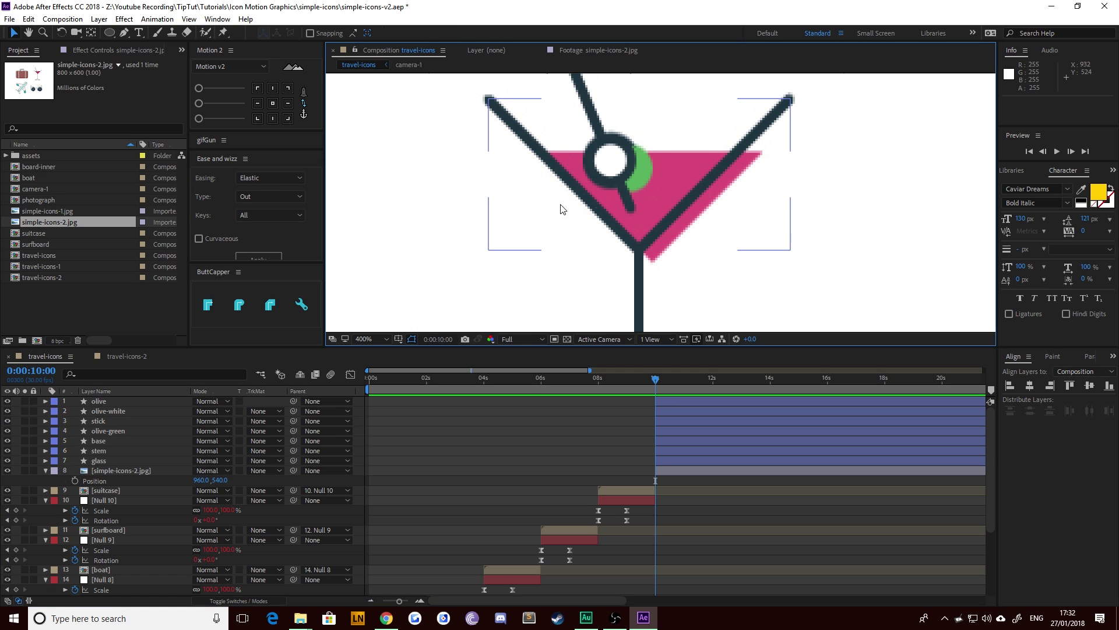
Step: Trace the reference's pink drink with the Pen tool as a closed triangular shape on a new shape layer, with green fill and no stroke
key("g")
left_click(751, 499)
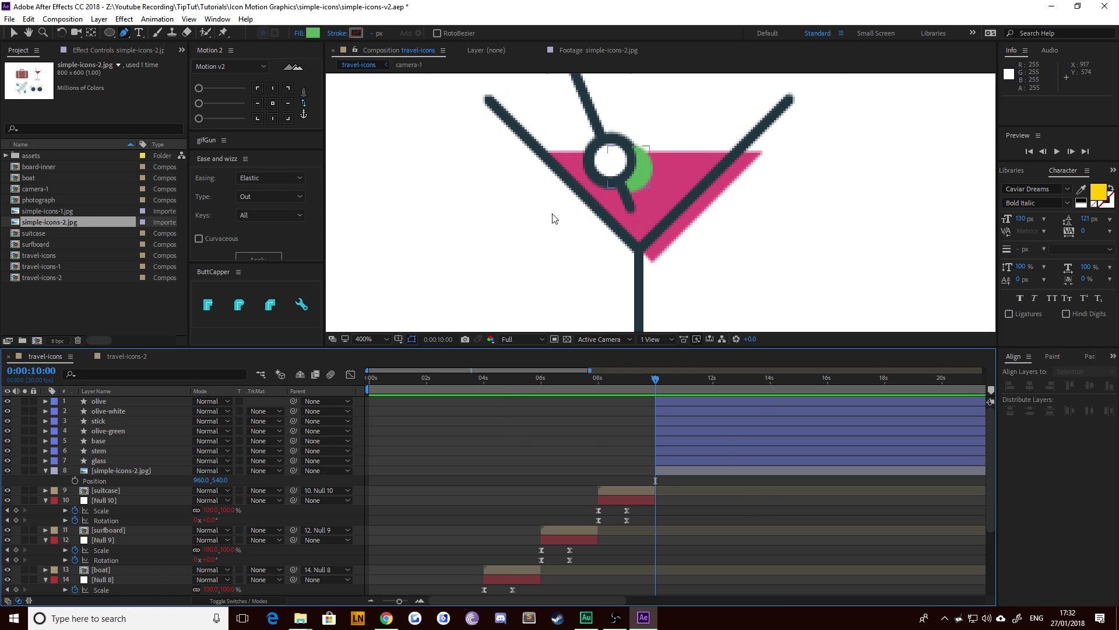
scroll(558, 181, "up", 1)
left_click_drag(481, 176, 545, 190)
left_click_drag(910, 159, 875, 147)
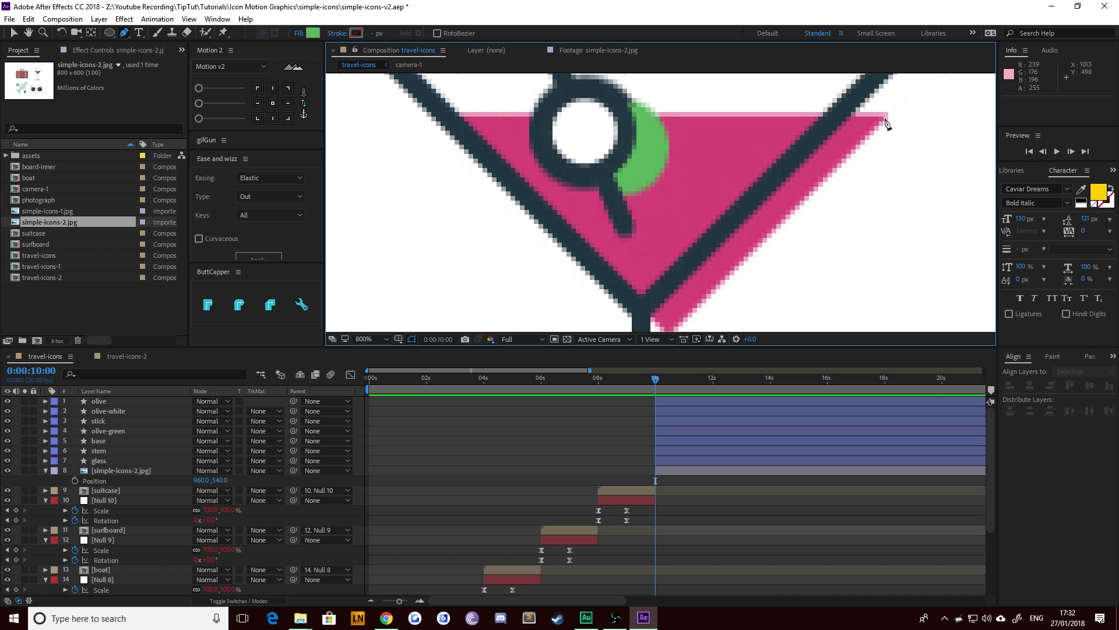
left_click(884, 118)
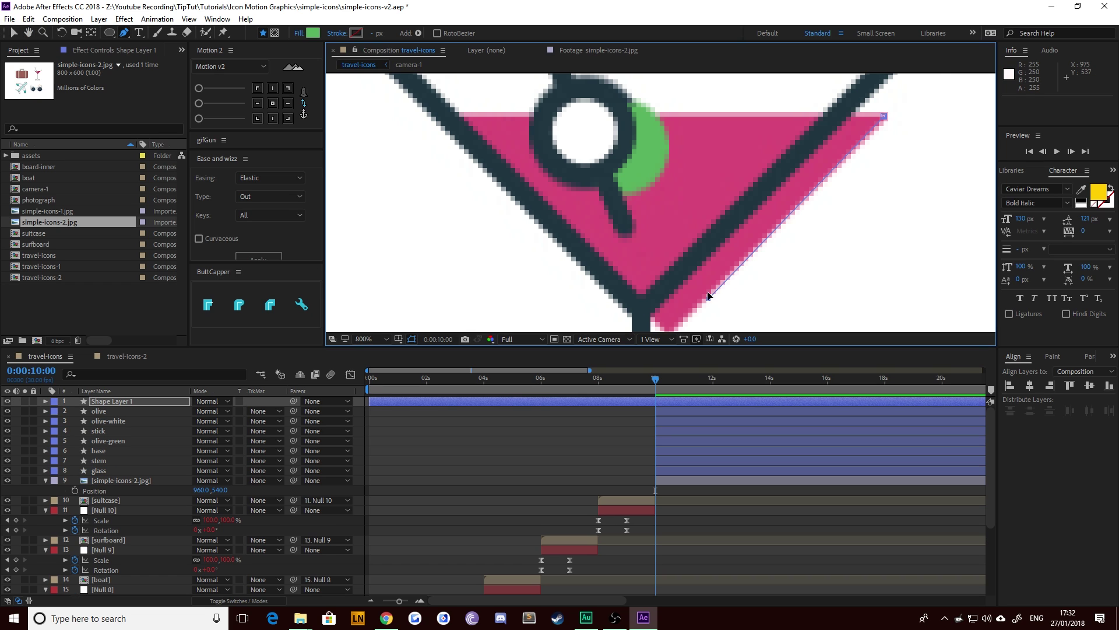
key("ctrl+z")
left_click_drag(695, 307, 692, 252)
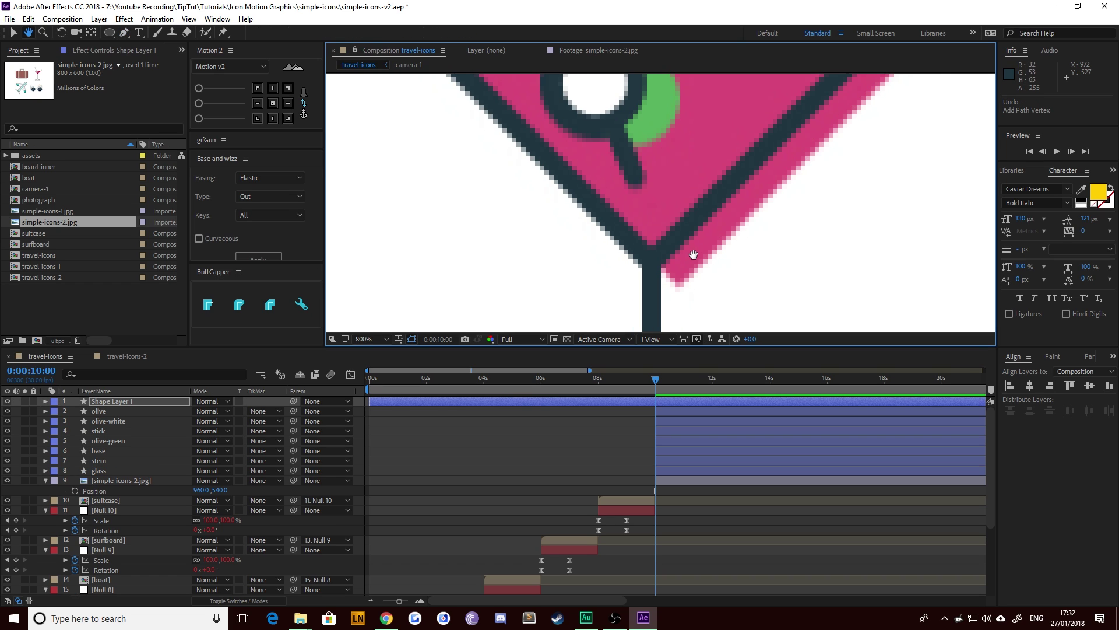
left_click(679, 285)
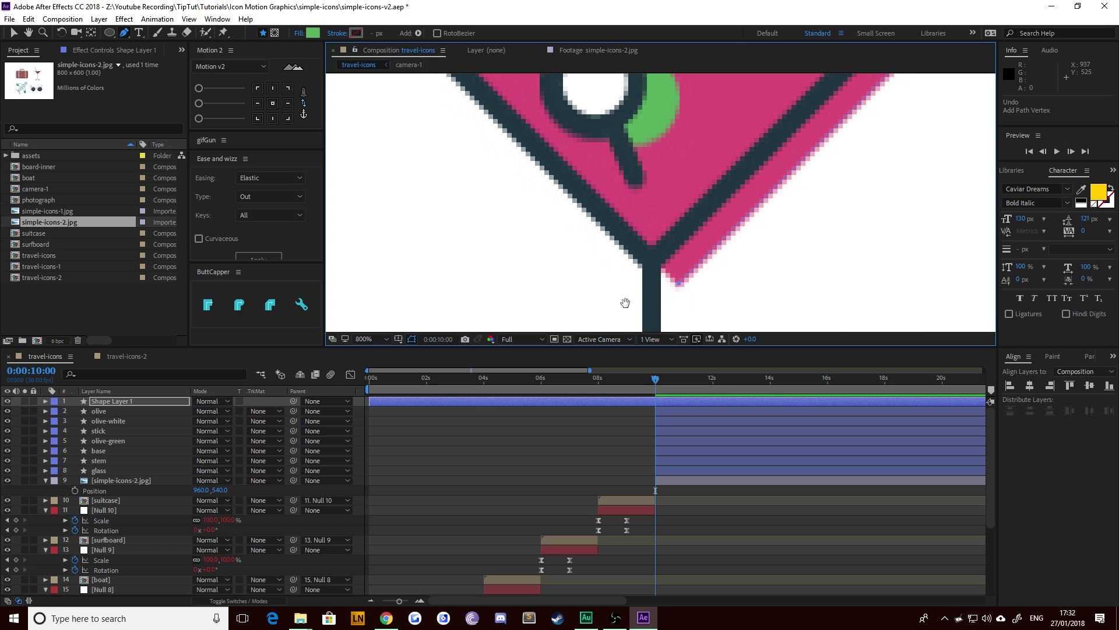
left_click_drag(541, 192, 626, 310)
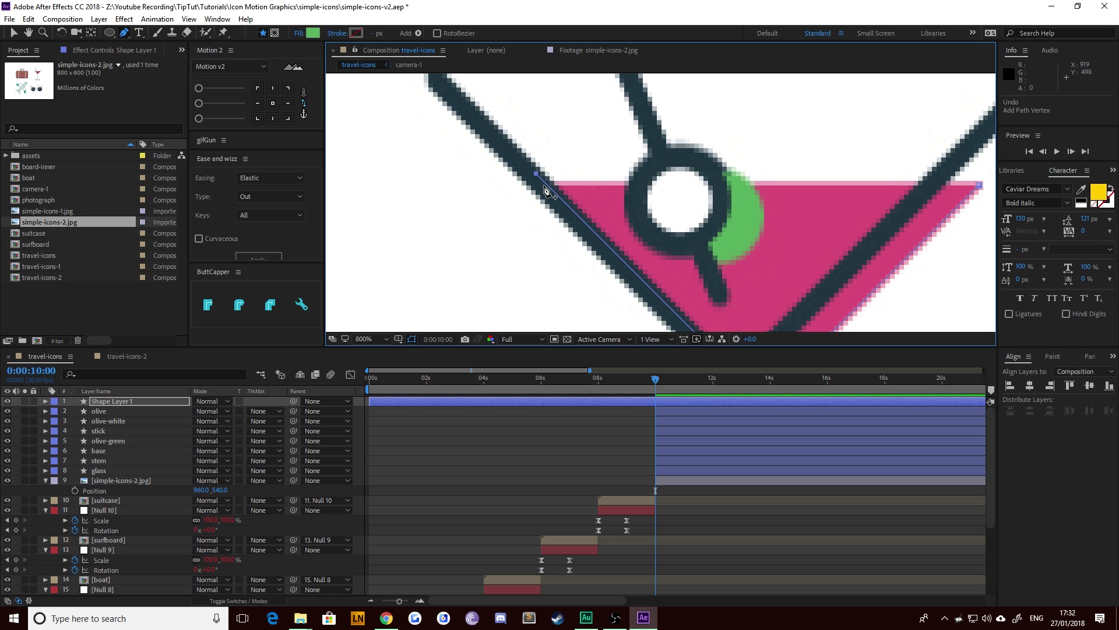
left_click(549, 187)
key("ctrl+z")
left_click(549, 187)
left_click_drag(736, 212, 565, 213)
left_click(809, 186)
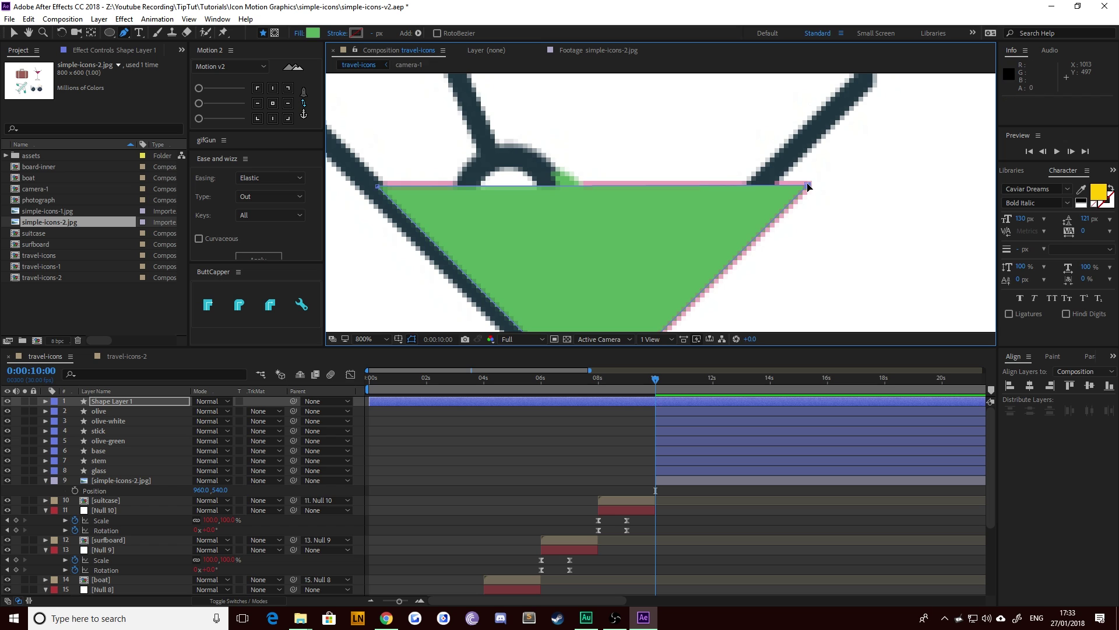
left_click_drag(484, 210, 613, 213)
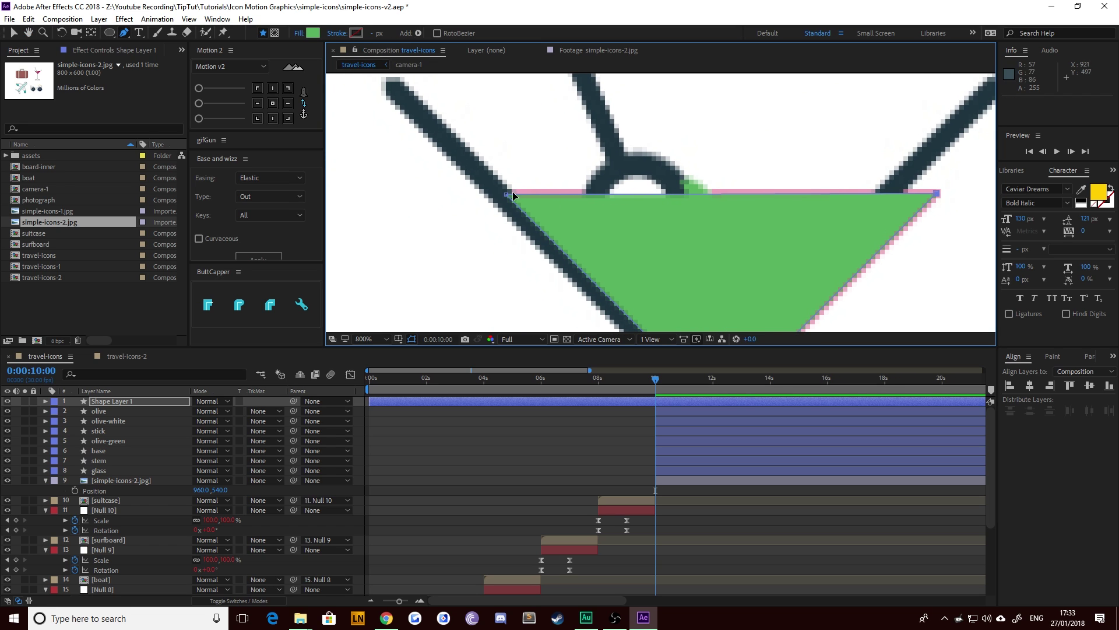
left_click(13, 32)
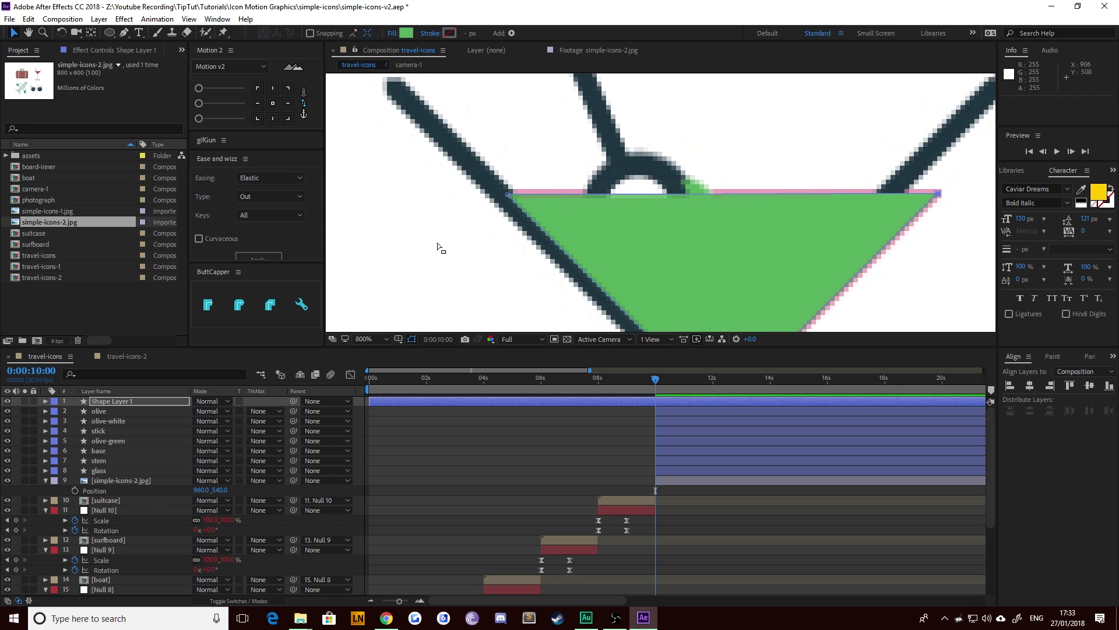
left_click_drag(654, 243, 842, 311)
key("comma")
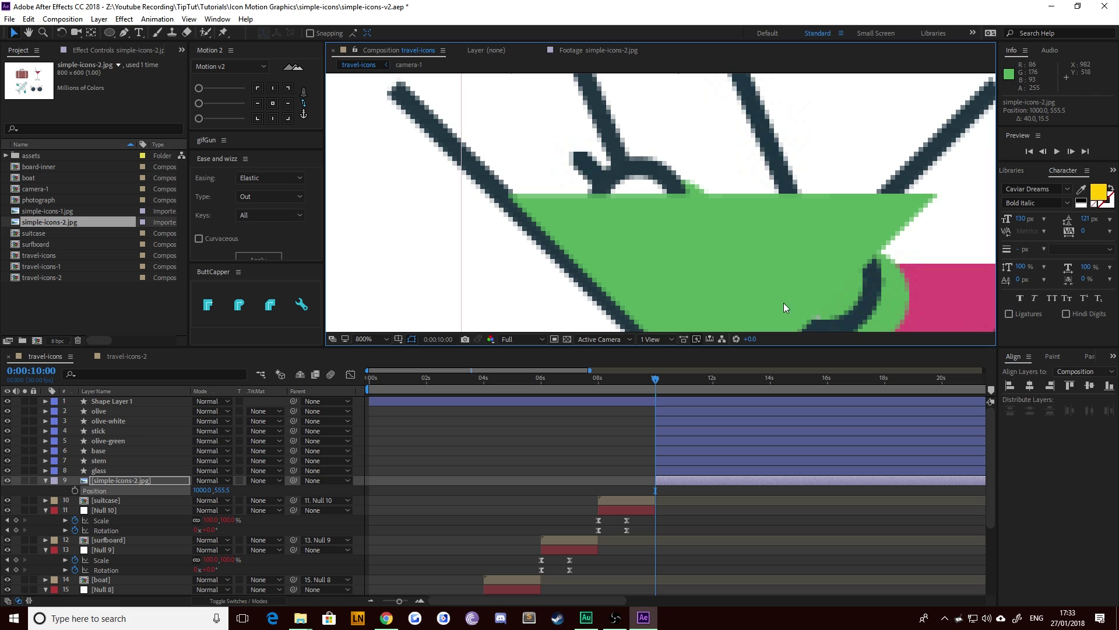
key("ctrl+z")
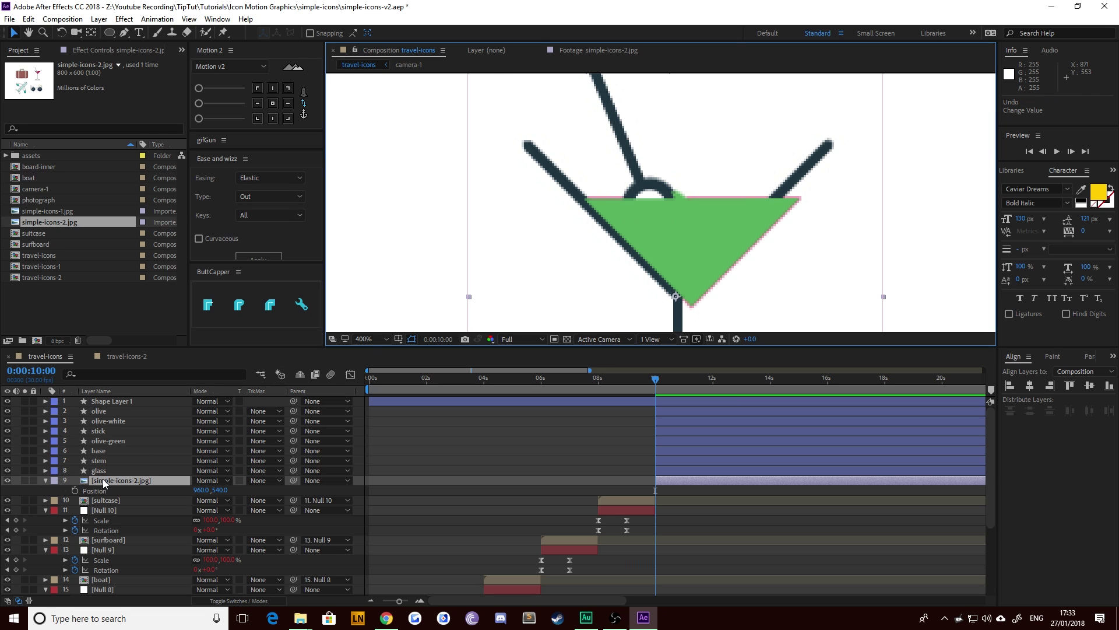
Step: Shift the simple-icons-2.jpg reference layer right to X position 980 so its pink drink shows beside the traced triangle
left_click(102, 479)
key("shift+Right")
key("shift+Right")
key("shift+Right")
key("shift+Right")
key("shift+Right")
key("shift+Right")
key("shift+Right")
key("shift+Right")
key("shift+Right")
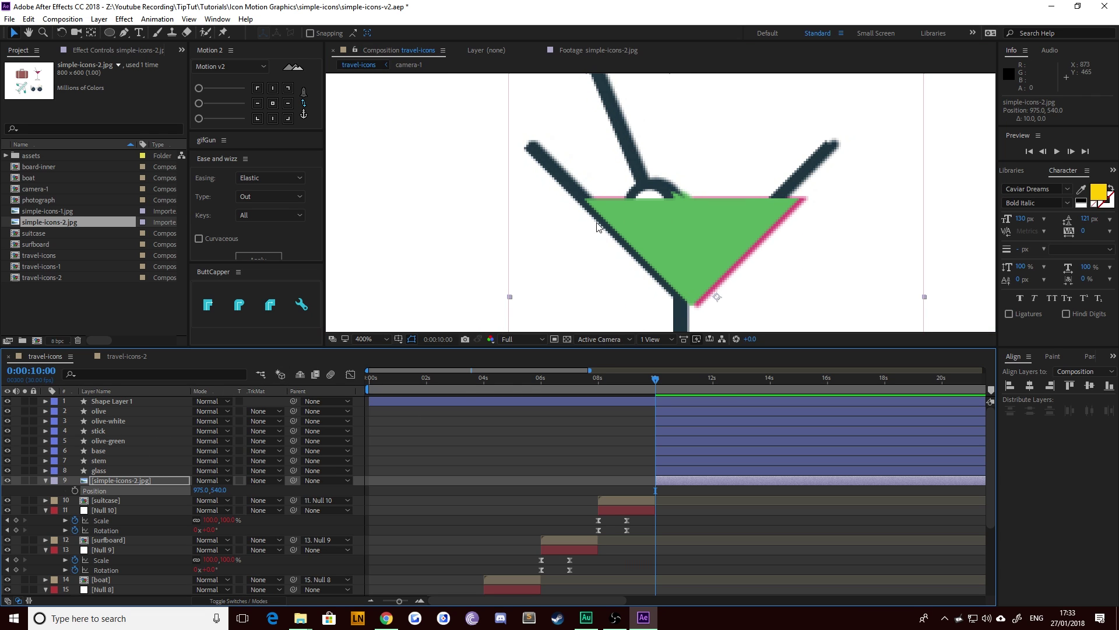
Step: Fill the traced drink triangle with the pink sampled from the reference and delete the simple-icons-2.jpg layer
left_click(700, 219)
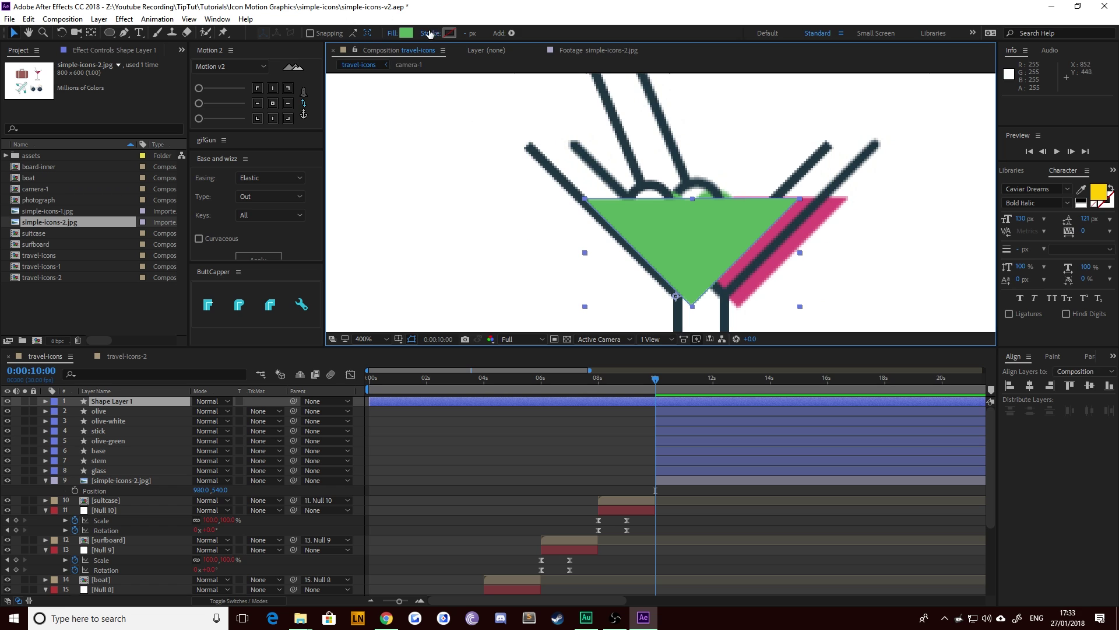
left_click(409, 33)
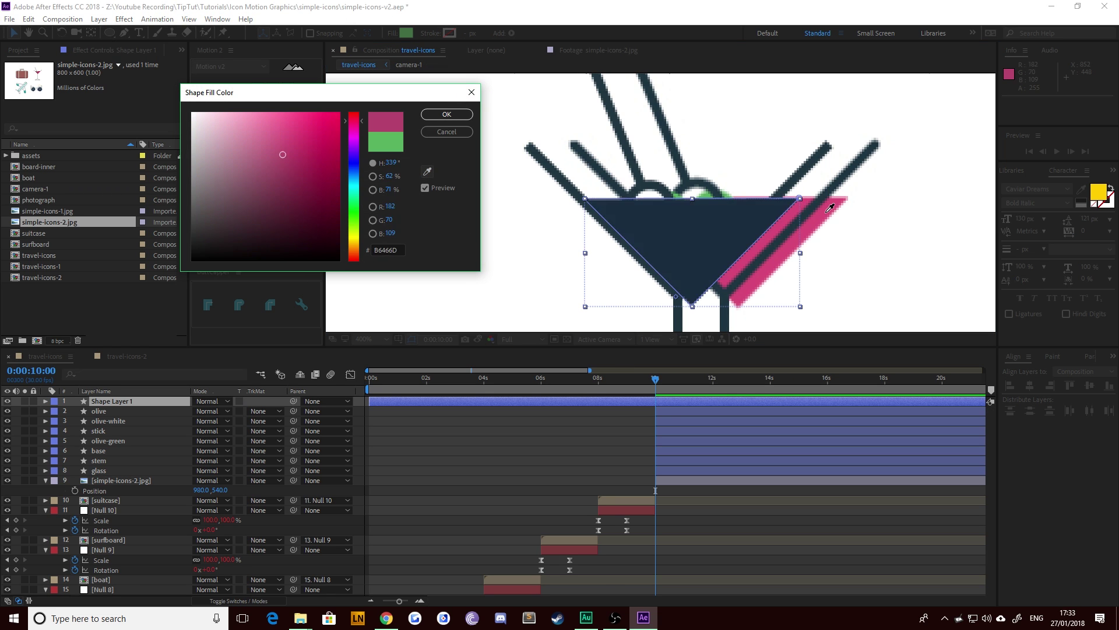
left_click(447, 114)
left_click(118, 480)
key("Delete")
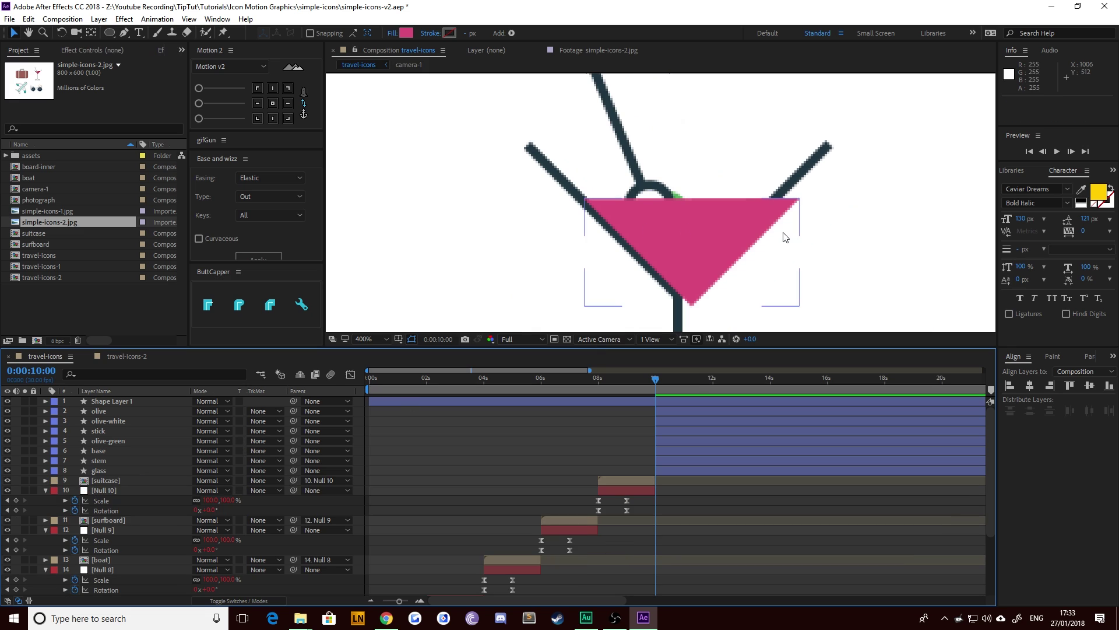
Step: Trim the pink drink layer to start at 10 seconds and move it directly below the glass layer
key("comma")
left_click(106, 399)
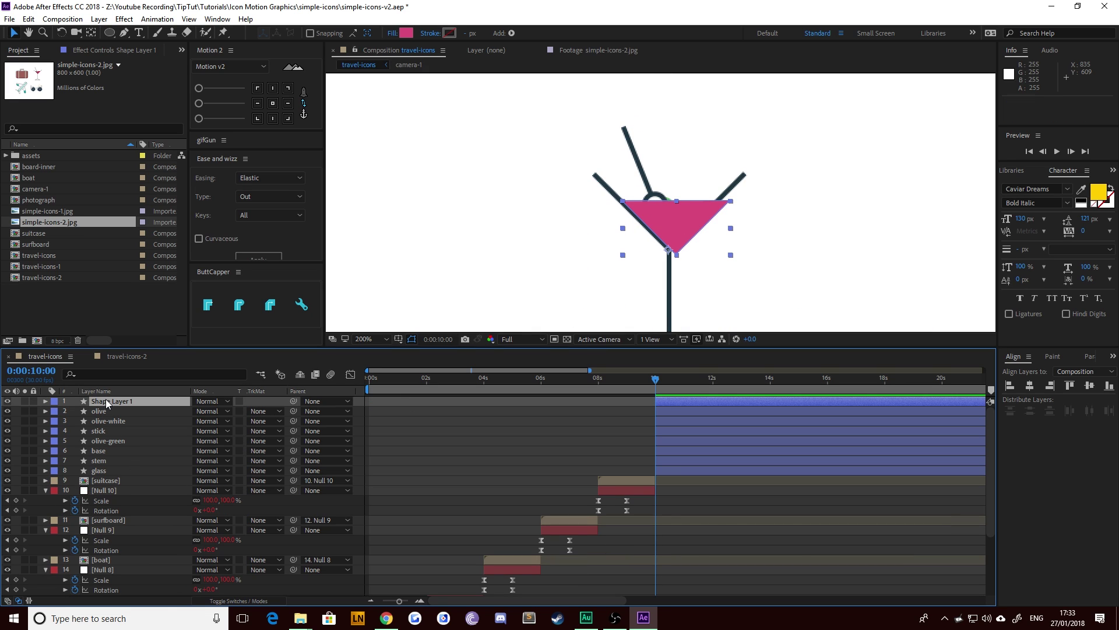
key("ctrl+bracketleft")
key("ctrl+bracketleft")
key("ctrl+bracketleft")
key("ctrl+bracketleft")
key("ctrl+bracketleft")
key("ctrl+bracketleft")
key("ctrl+bracketleft")
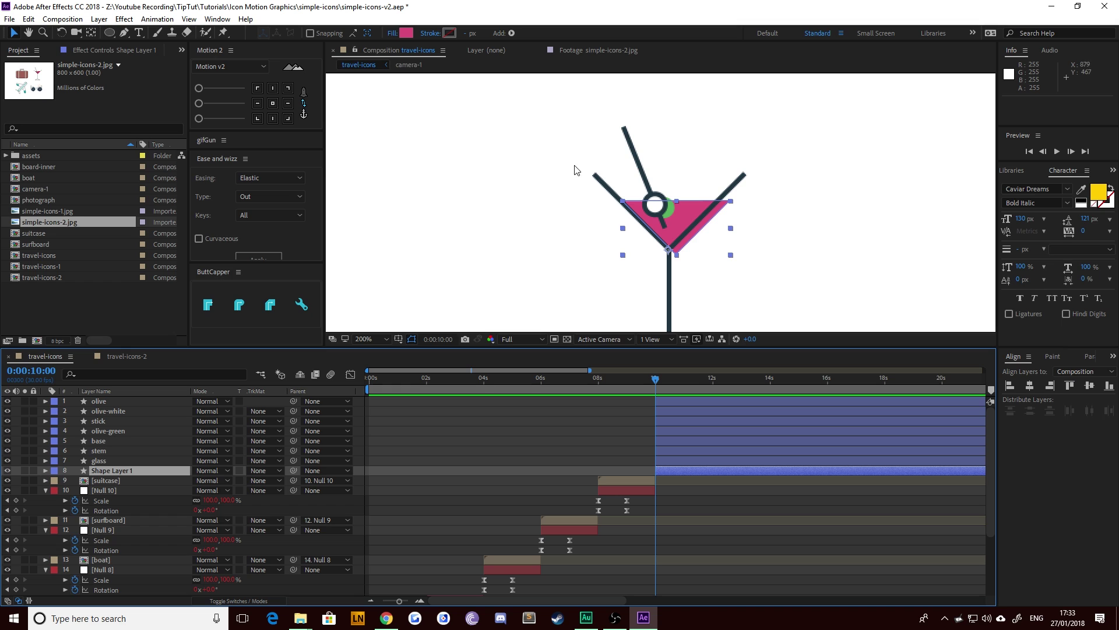
left_click(531, 219)
left_click_drag(530, 283, 529, 233)
key("comma")
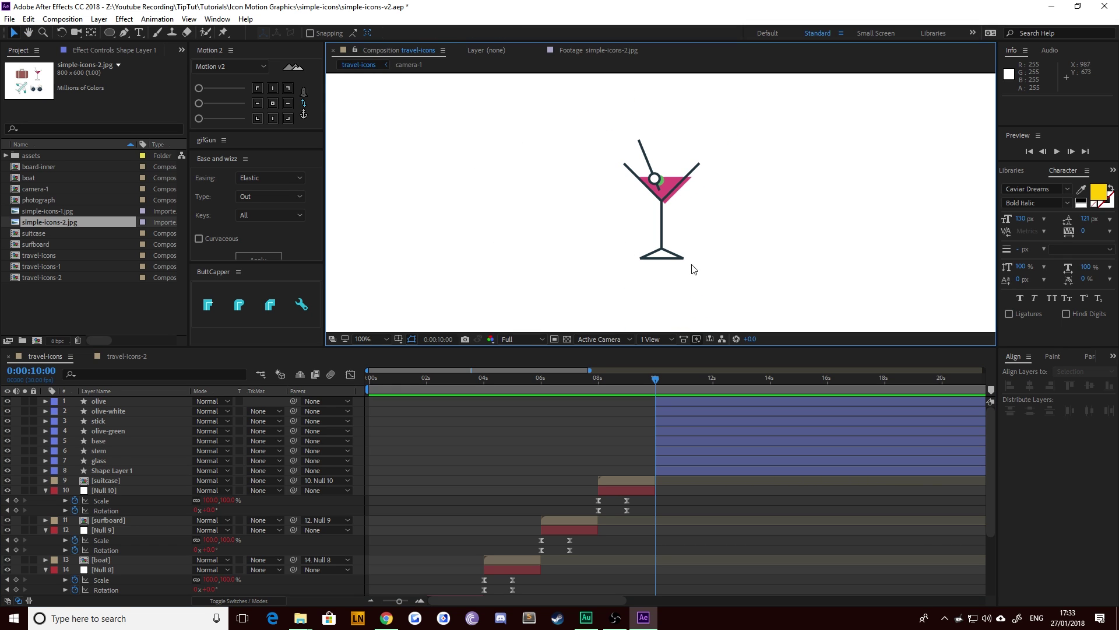
Step: Select all the cocktail glass shape layers and apply round caps to their strokes with ButtCapper
left_click_drag(949, 327, 509, 110)
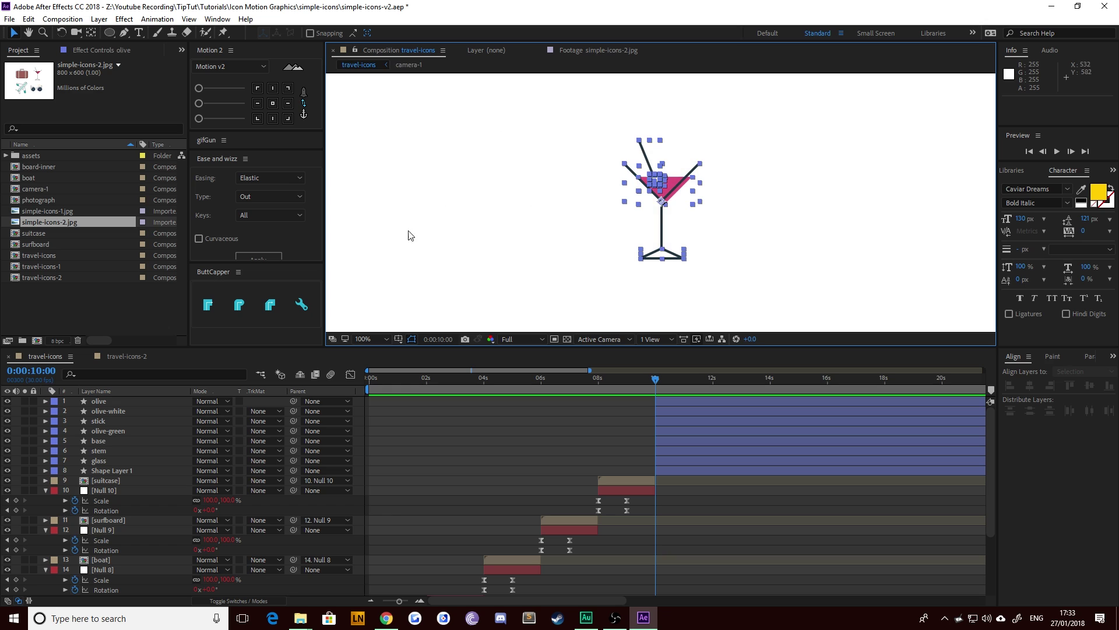
left_click(238, 312)
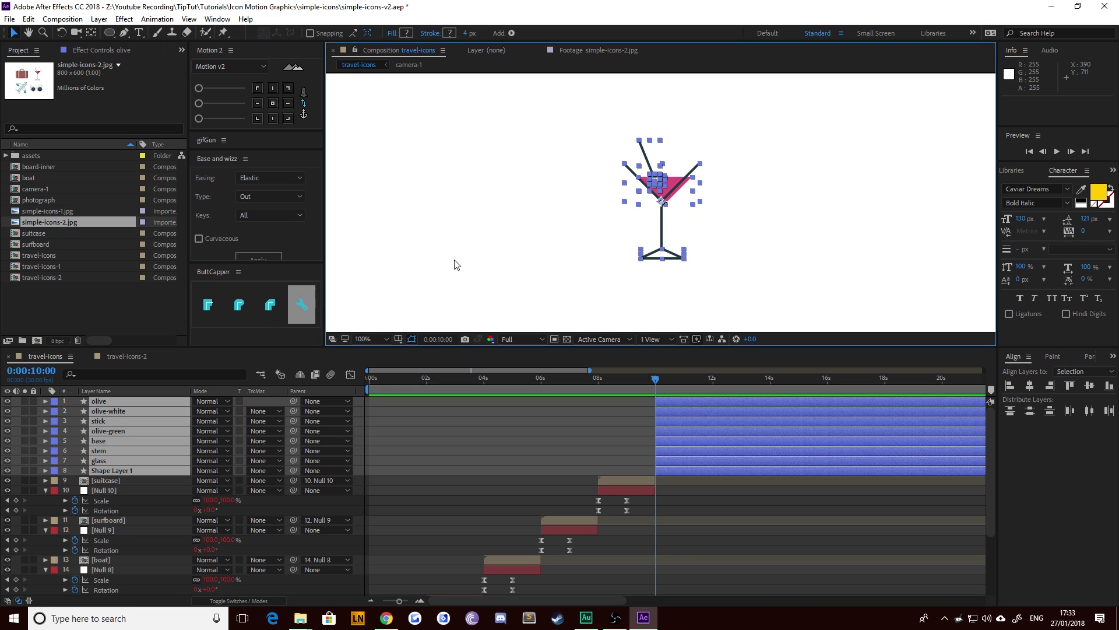
left_click(586, 194)
key("period")
left_click_drag(537, 148, 581, 187)
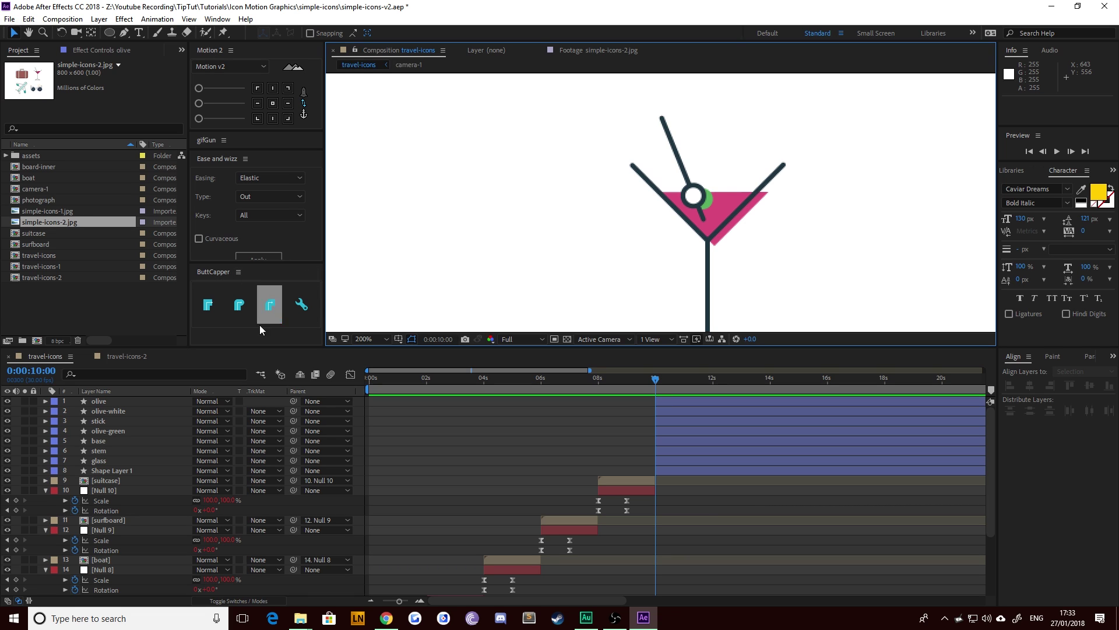
Step: Inspect the line cap and line join settings of the olive layer's ellipse stroke, and collapse its properties
left_click(100, 402)
left_click(46, 401)
left_click(56, 412)
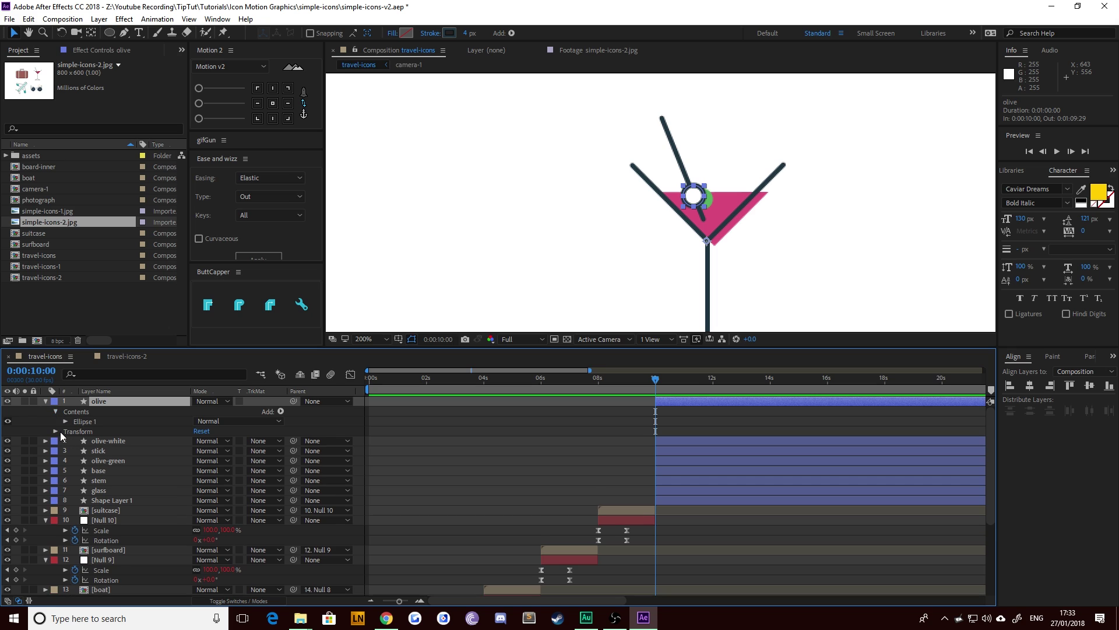
left_click(65, 421)
left_click(76, 441)
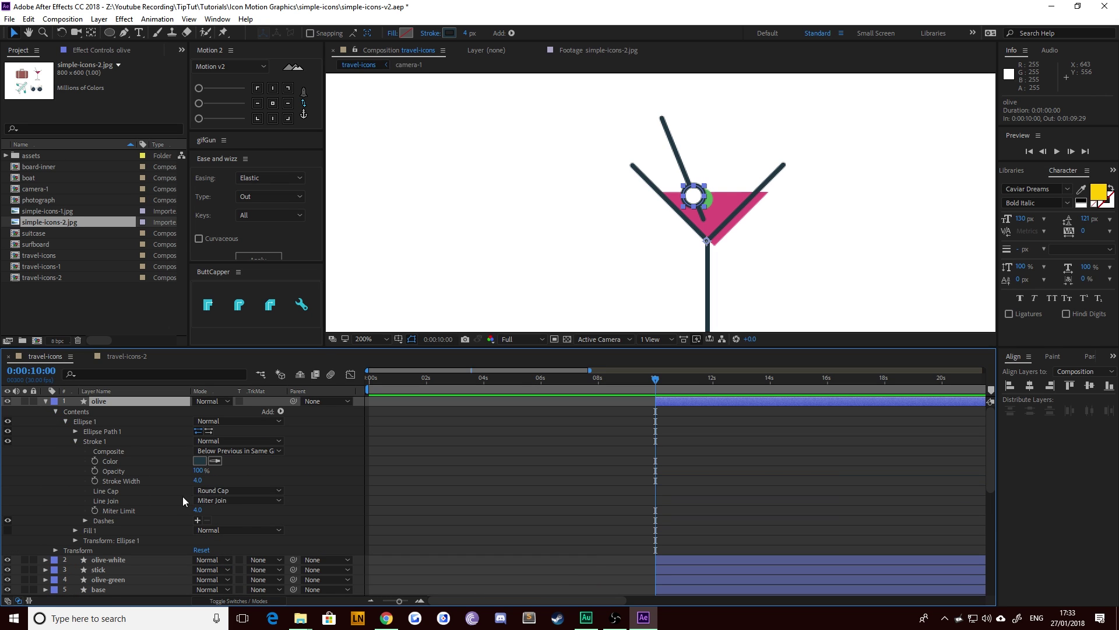
left_click(479, 272)
left_click(106, 400)
key("u")
left_click(581, 282)
key("space")
scroll(584, 272, "down", 1)
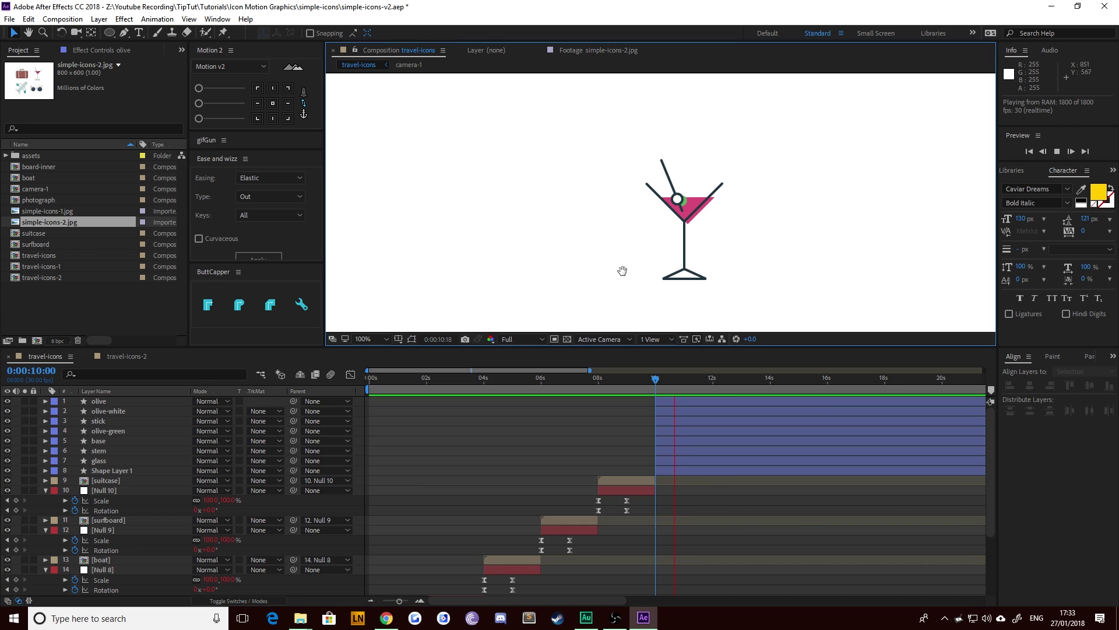
left_click_drag(622, 272, 588, 251)
left_click(663, 377)
left_click(688, 400)
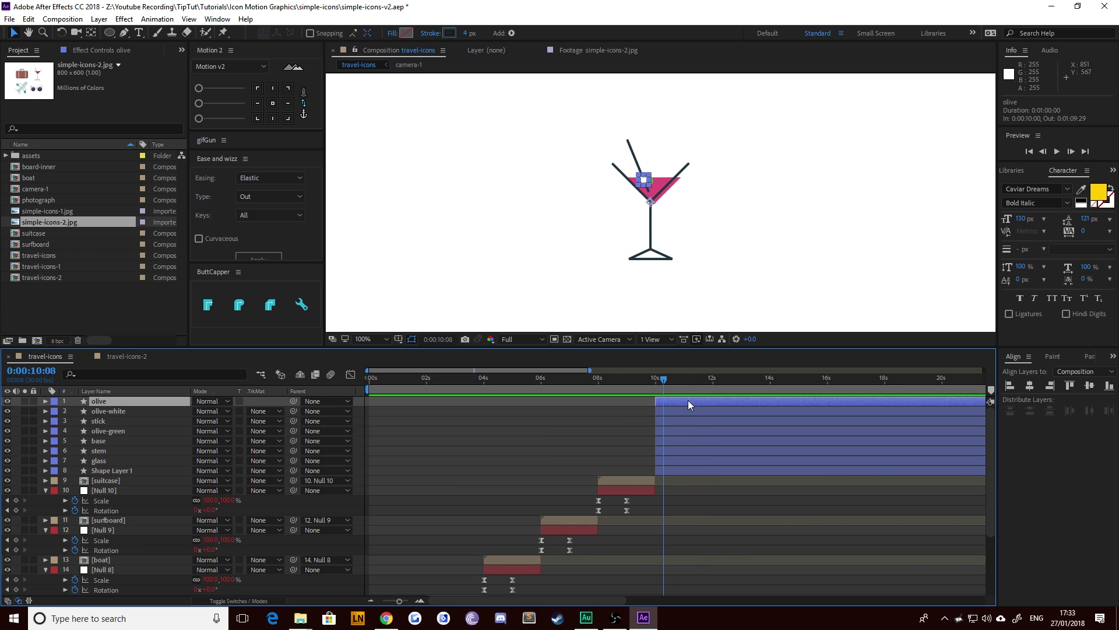
key("i")
left_click(562, 200)
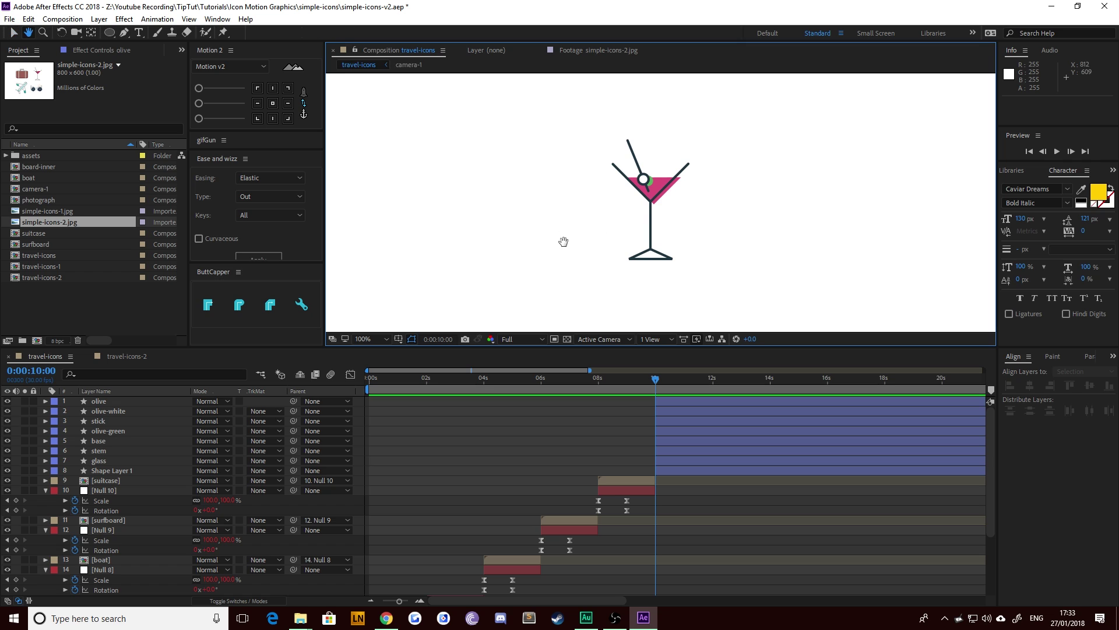
left_click_drag(563, 242, 535, 245)
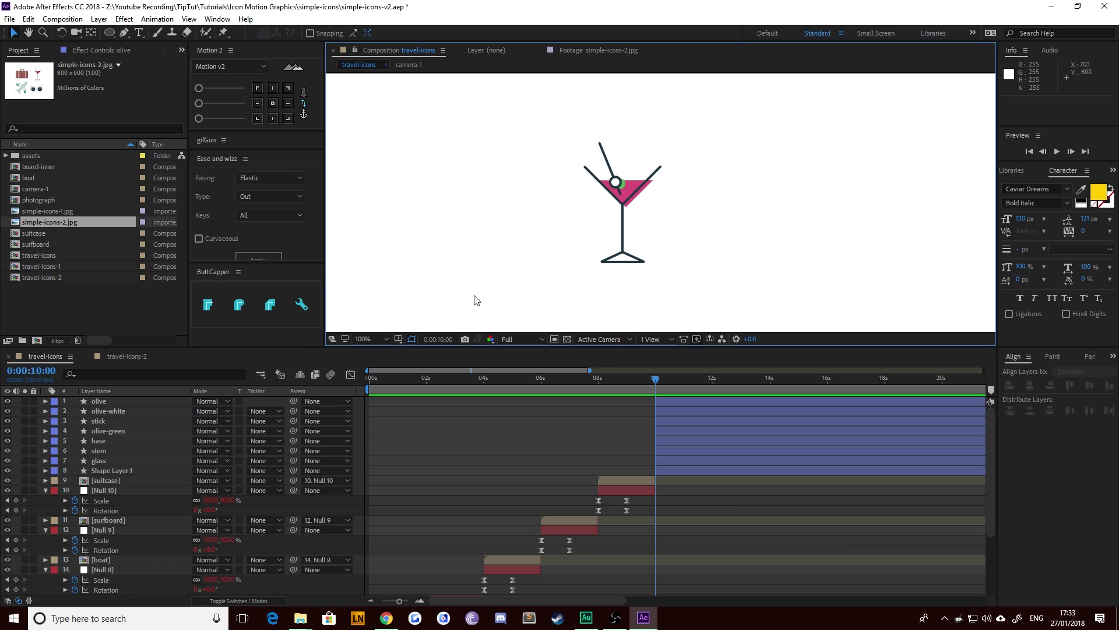
Step: Preview the finished cocktail animation in the travel-icons-2 composition from 0:00:02:31 and return to travel-icons
left_click(109, 359)
left_click_drag(389, 601, 383, 601)
left_click_drag(830, 387, 540, 415)
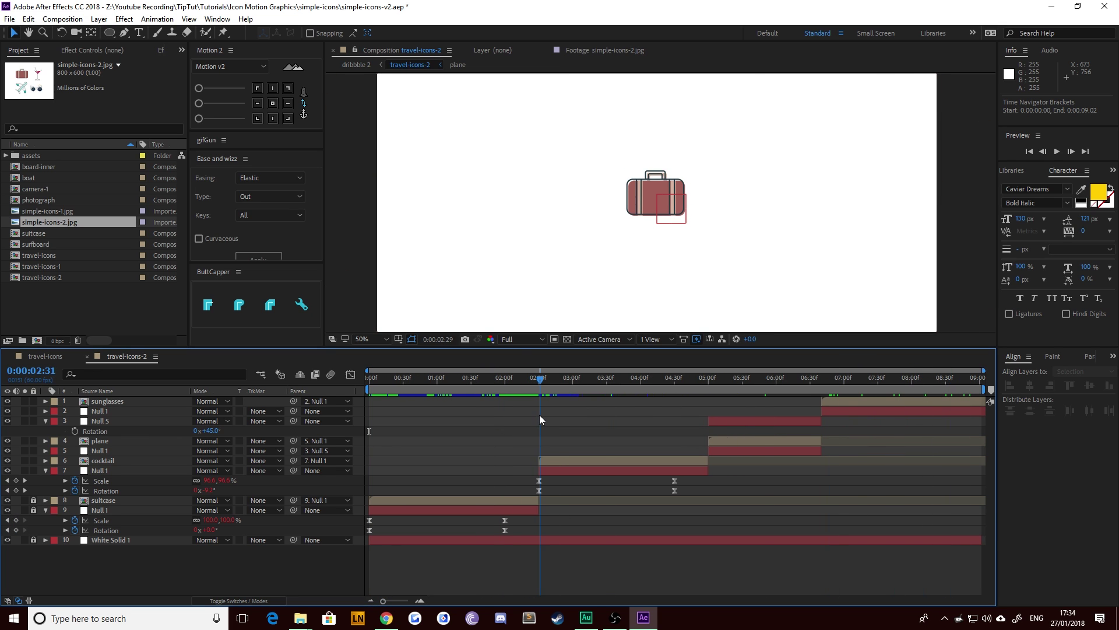
key("space")
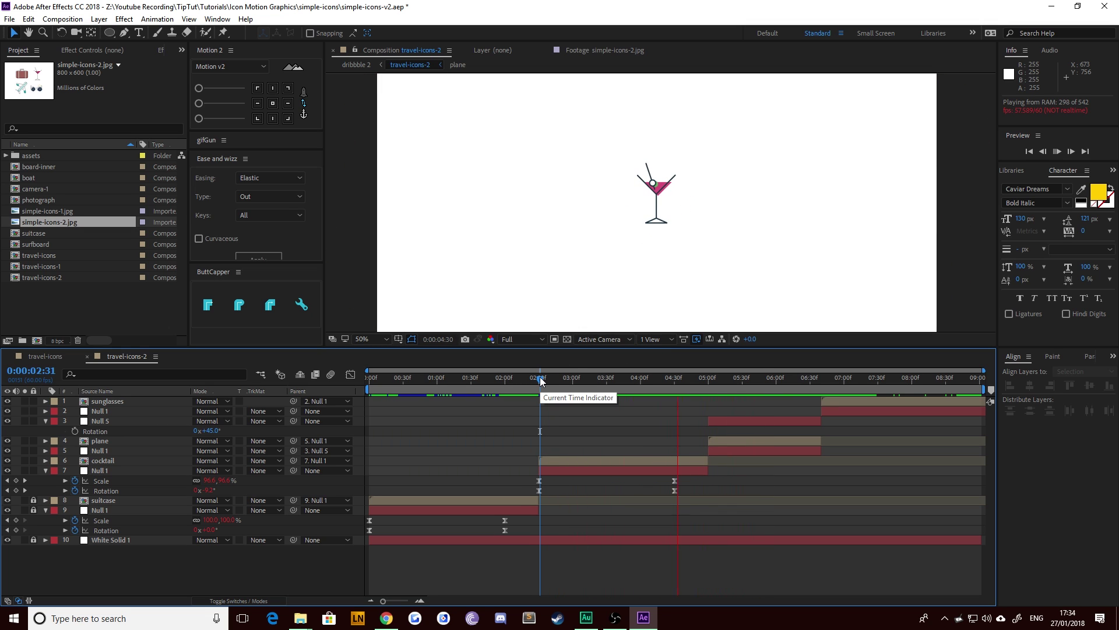
key("space")
left_click(66, 358)
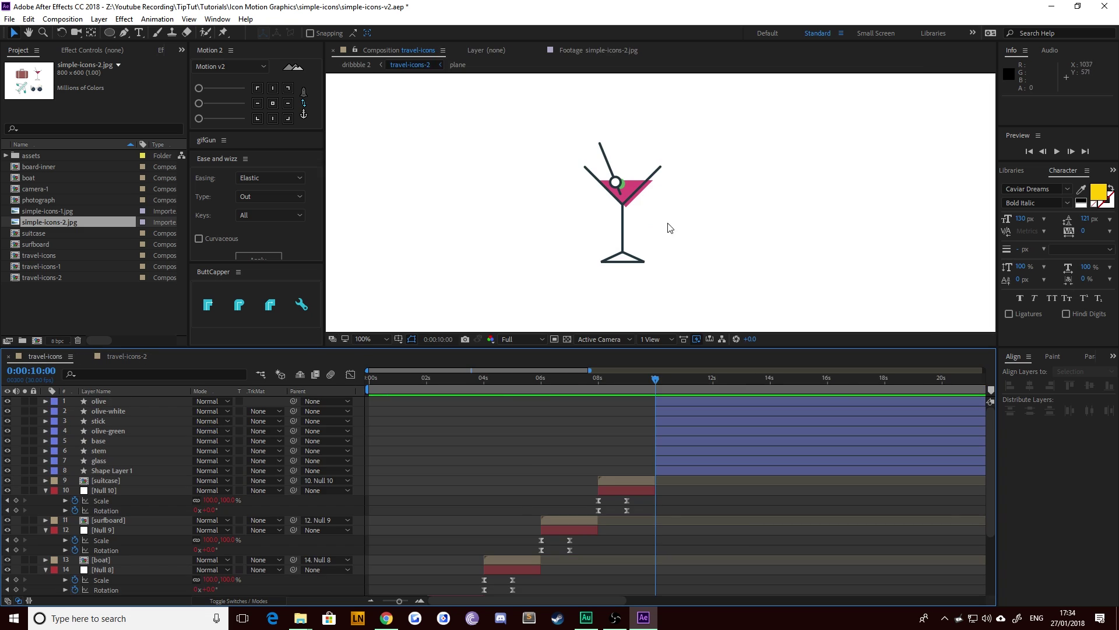
Step: Draw a circle centred where the glass meets its stem, with no fill and a 12 px stroke in pink sampled from the drink
scroll(507, 213, "up", 2)
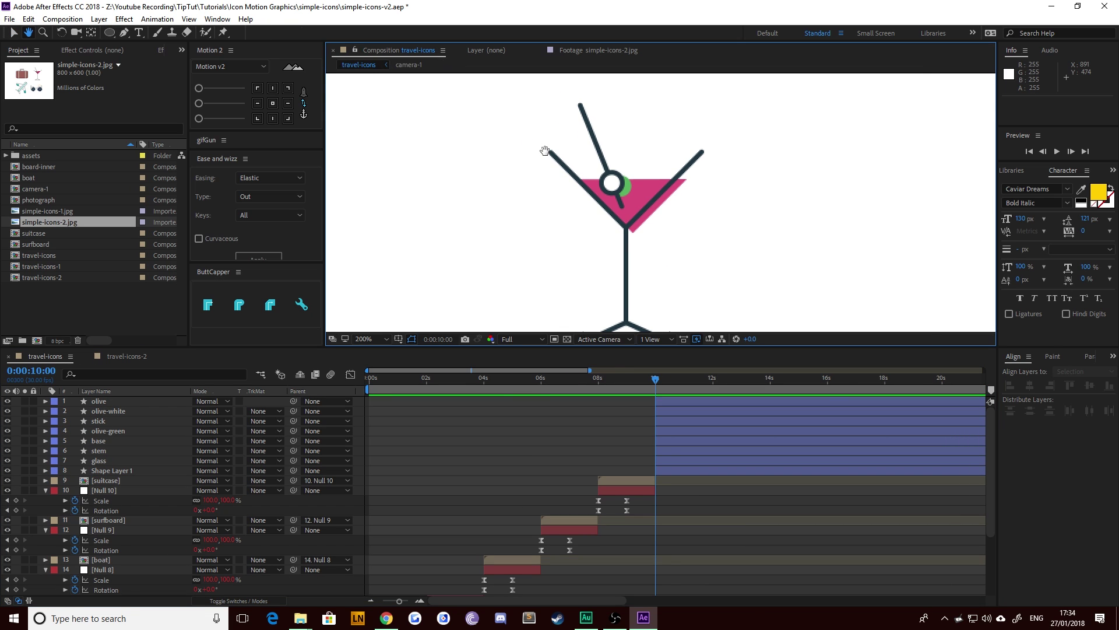
key("v")
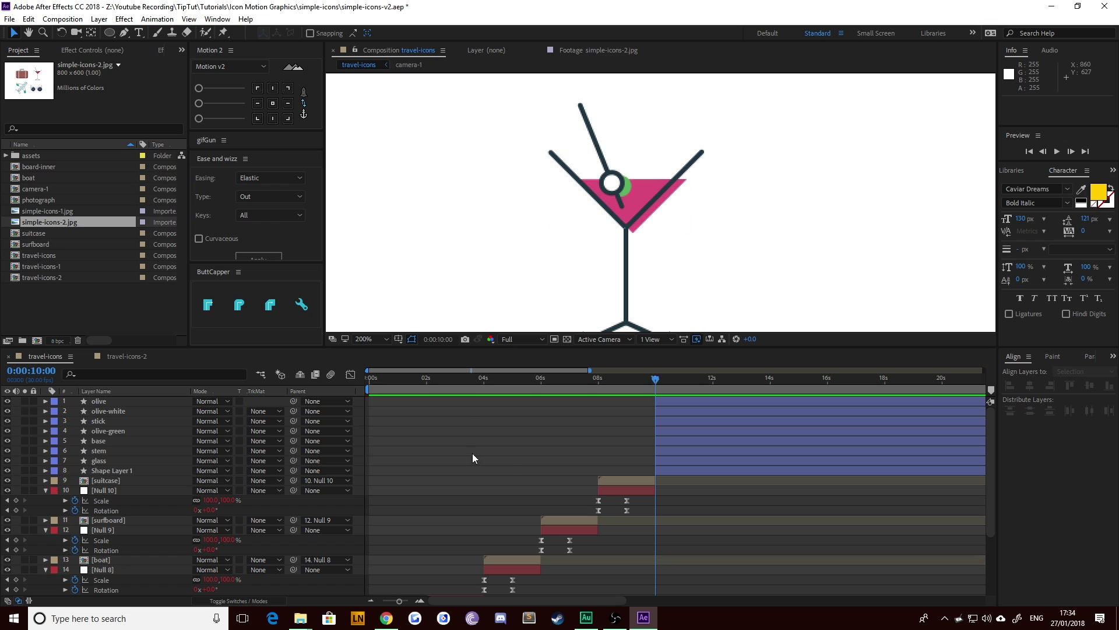
left_click(469, 419)
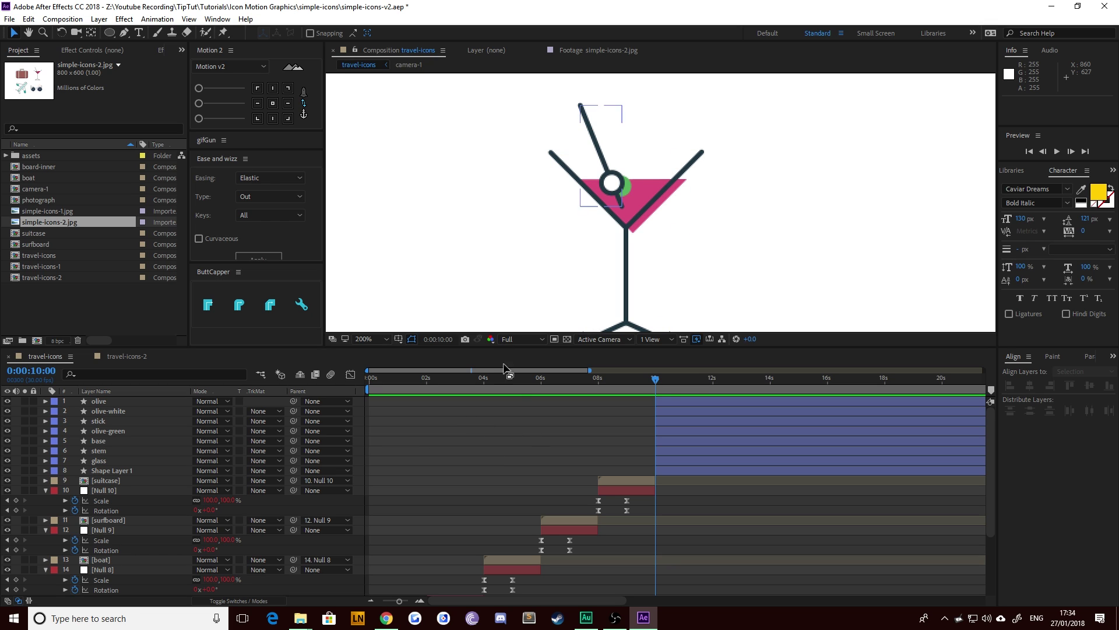
left_click(109, 33)
left_click(313, 33)
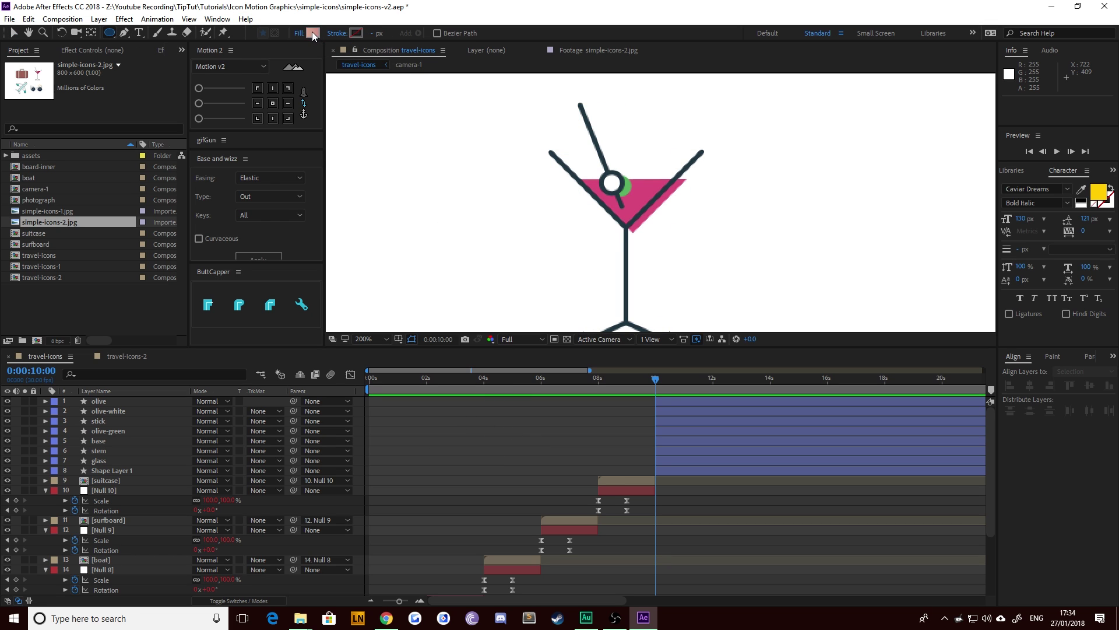
left_click(355, 33)
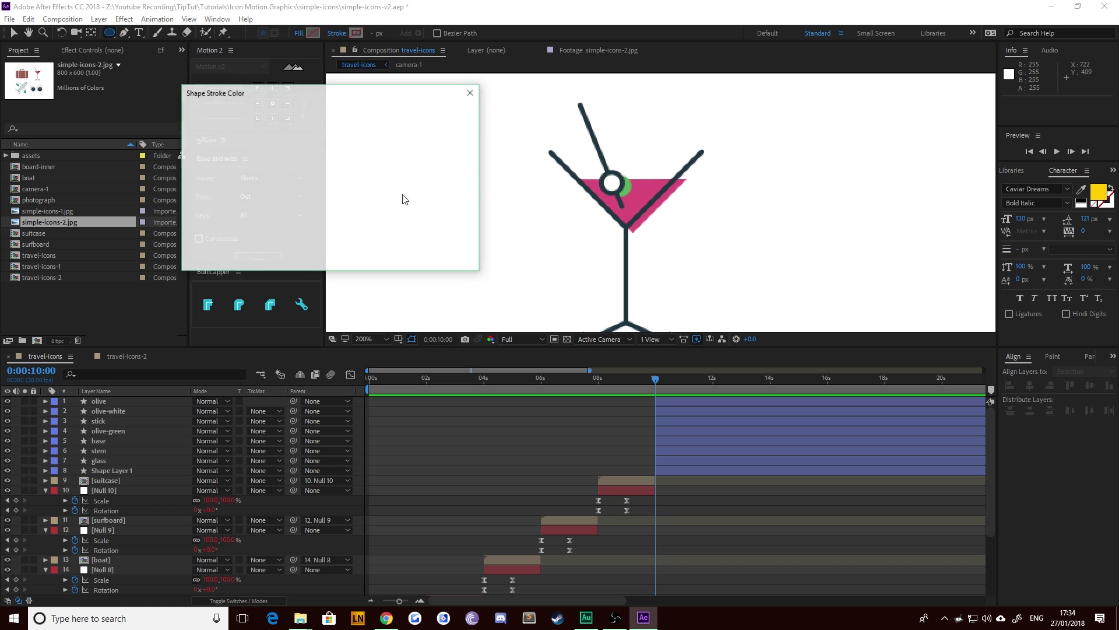
left_click(428, 171)
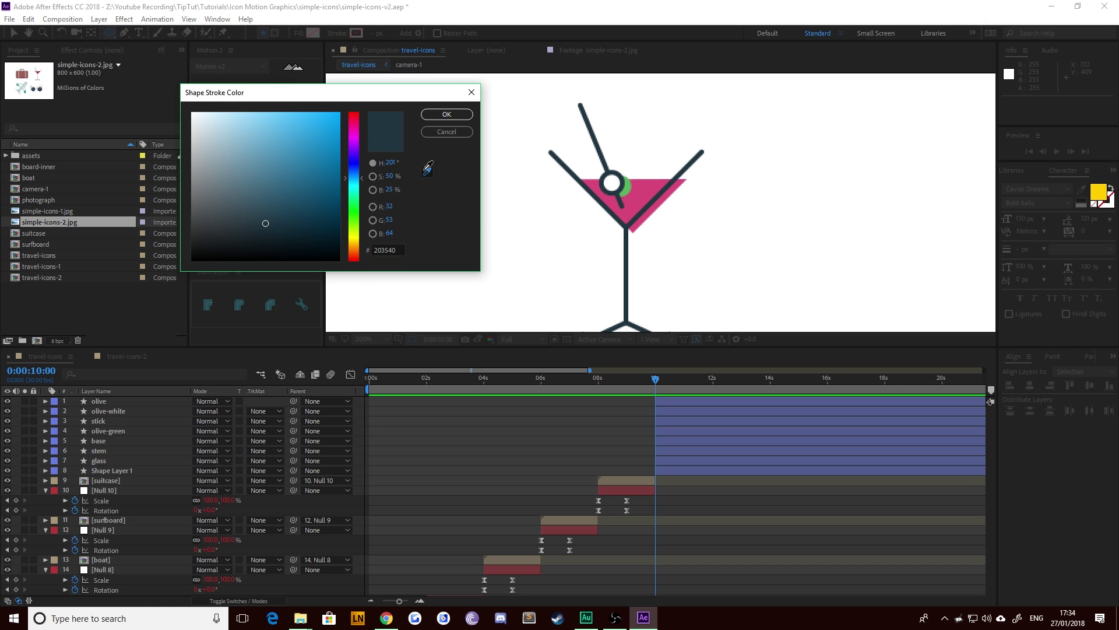
left_click(647, 186)
left_click(447, 115)
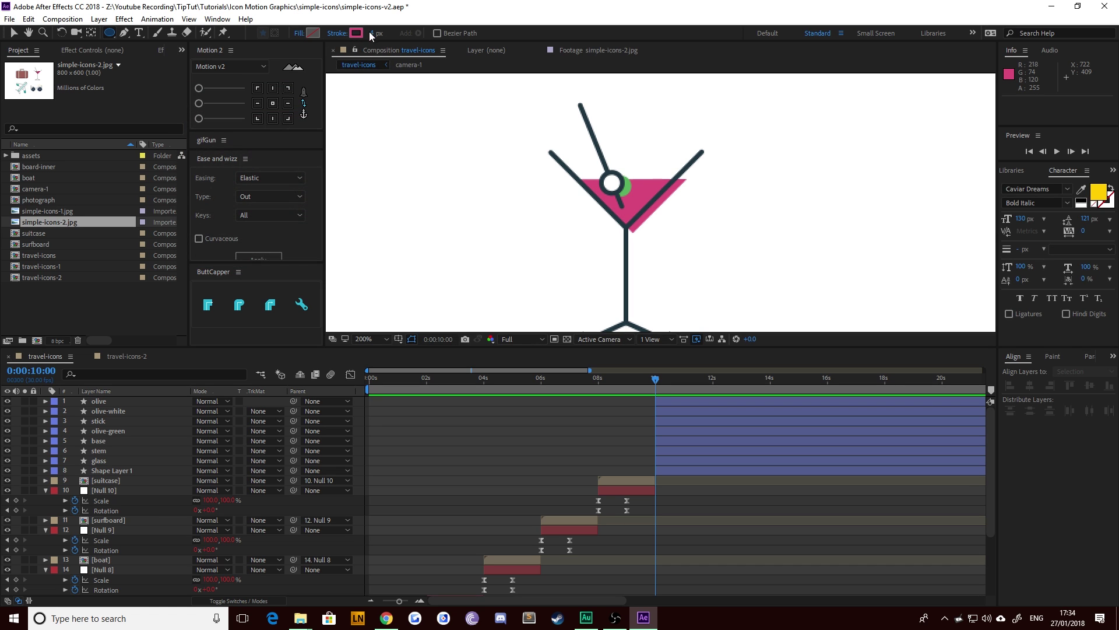
left_click(373, 33)
mouse_move(626, 227)
left_mouse_down()
mouse_move(583, 197)
mouse_move(583, 183)
left_mouse_up()
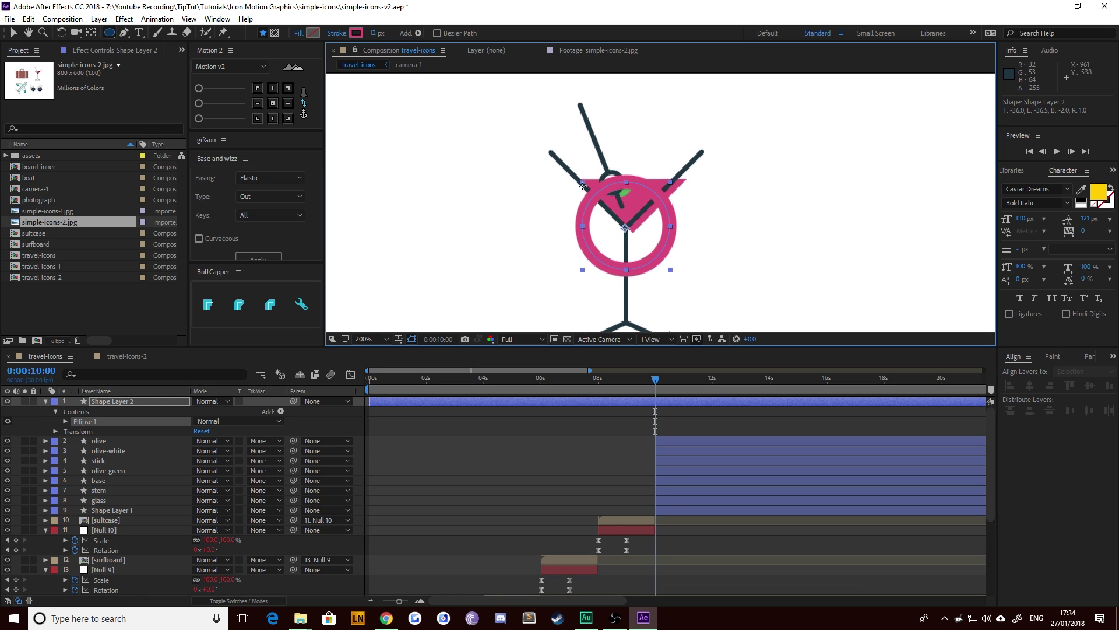
Step: Rename the new circle's shape layer as drink-left
left_click(13, 33)
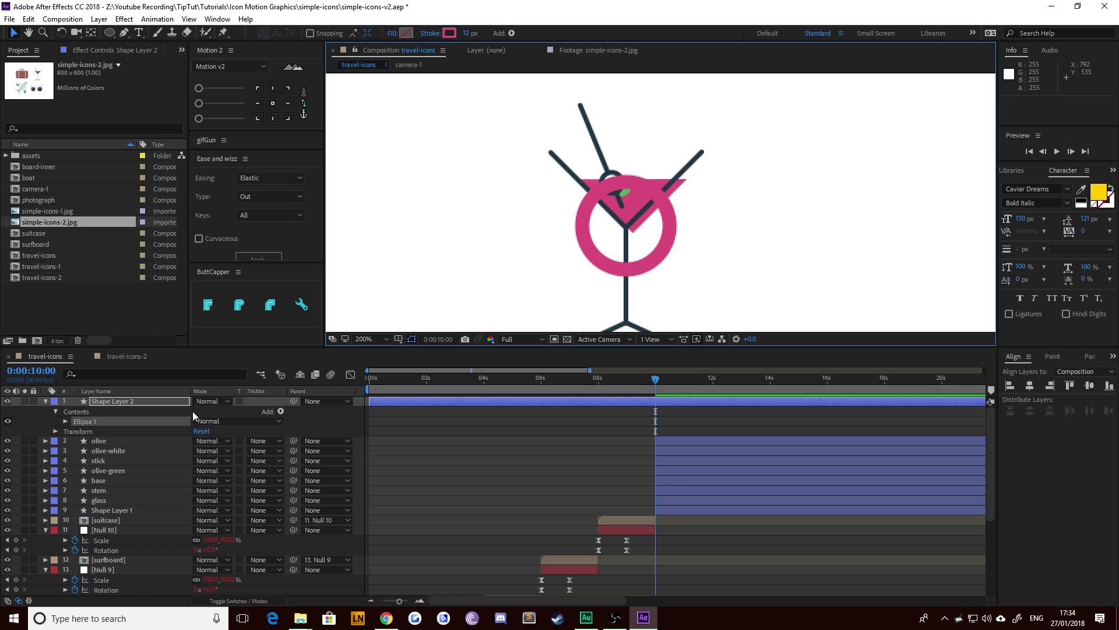
left_click(119, 404)
key("Return")
type("drink-left")
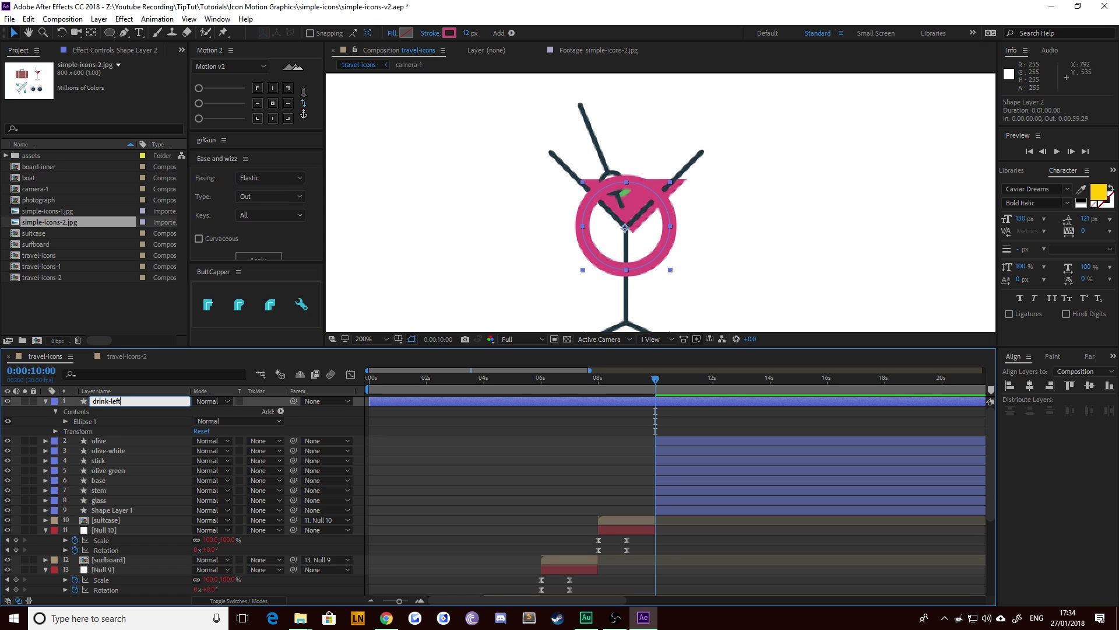
key("Return")
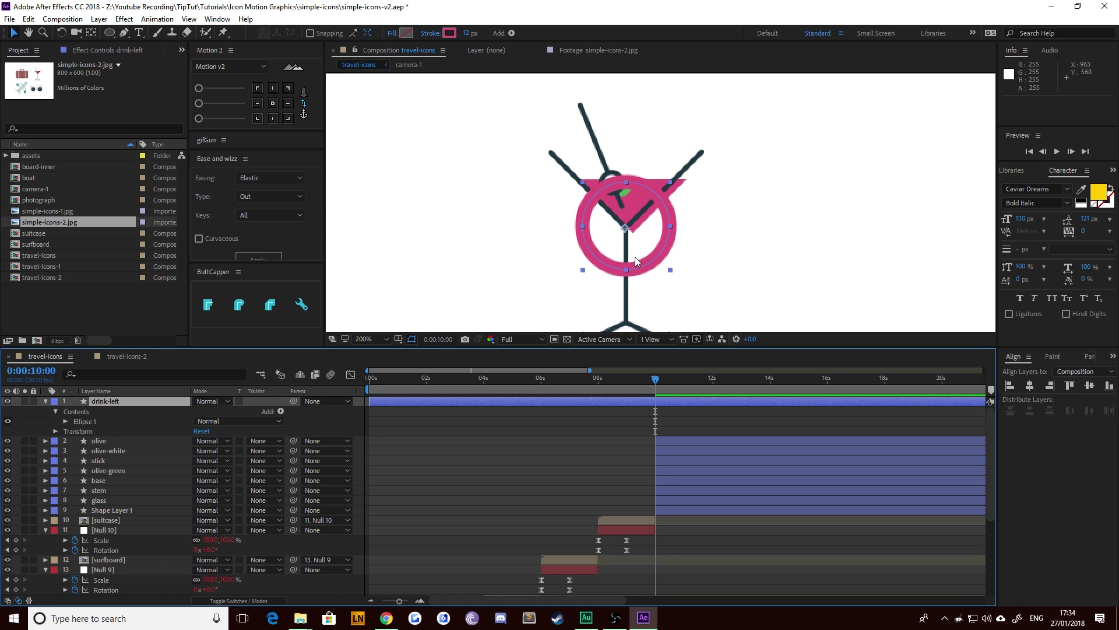
Step: Move the drink-left circle left until its right edge meets the stem's line, and trim its layer to start at 10 seconds
left_click_drag(668, 244, 615, 255)
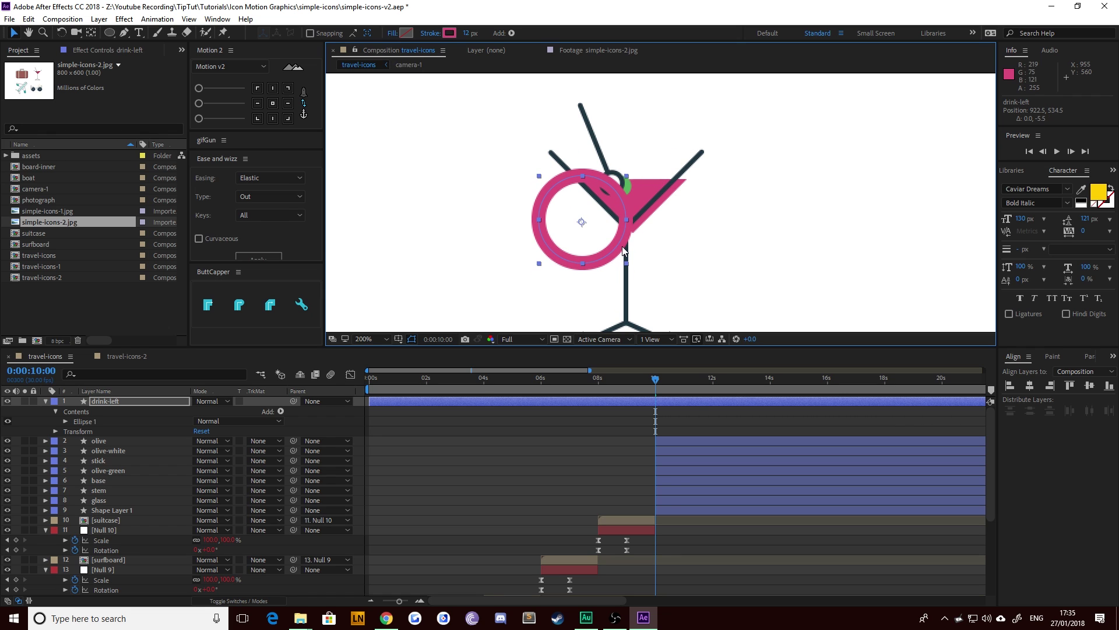
key("Down")
key("Left")
key("Left")
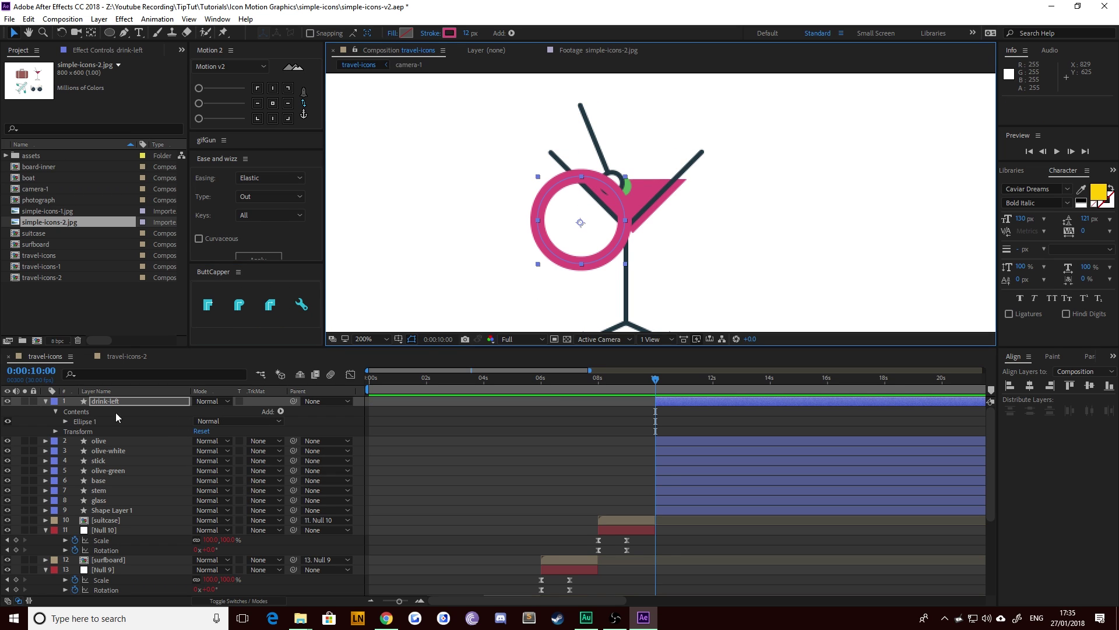
Step: Add Trim Paths to the drink-left circle, set its Offset to 85°, and nudge the circle 1 px right
left_click(280, 411)
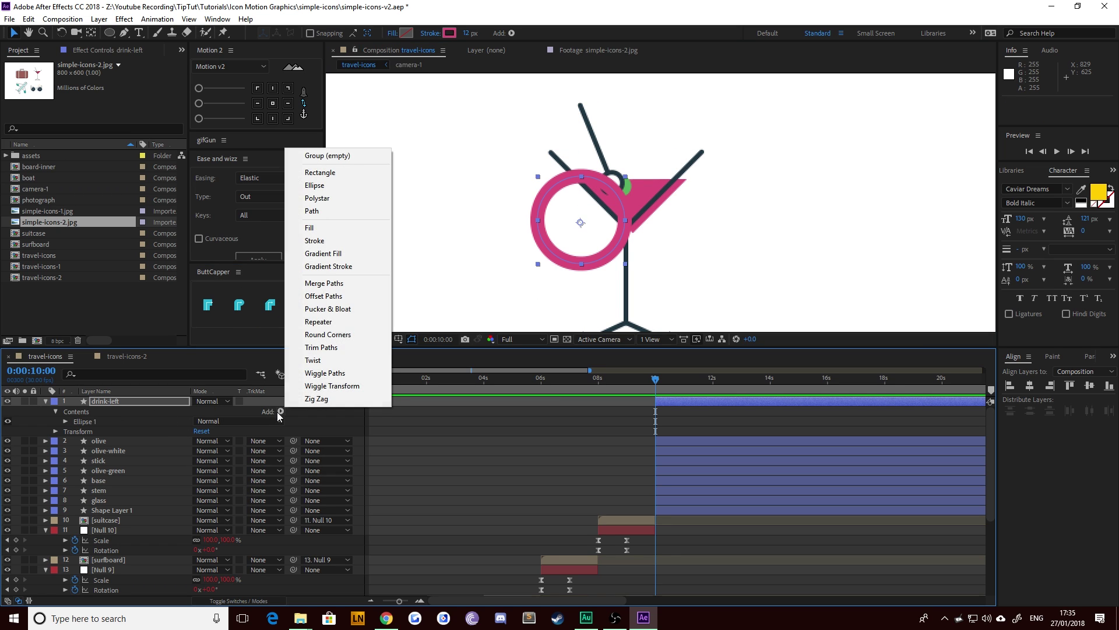
left_click(317, 348)
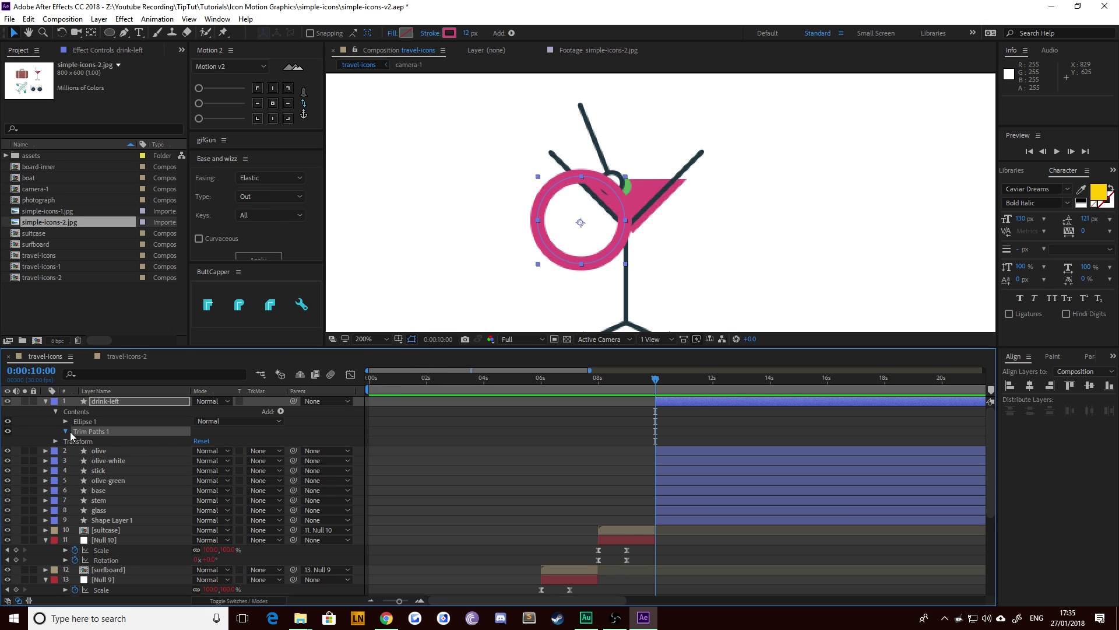
left_click(66, 431)
left_click_drag(200, 451, 189, 447)
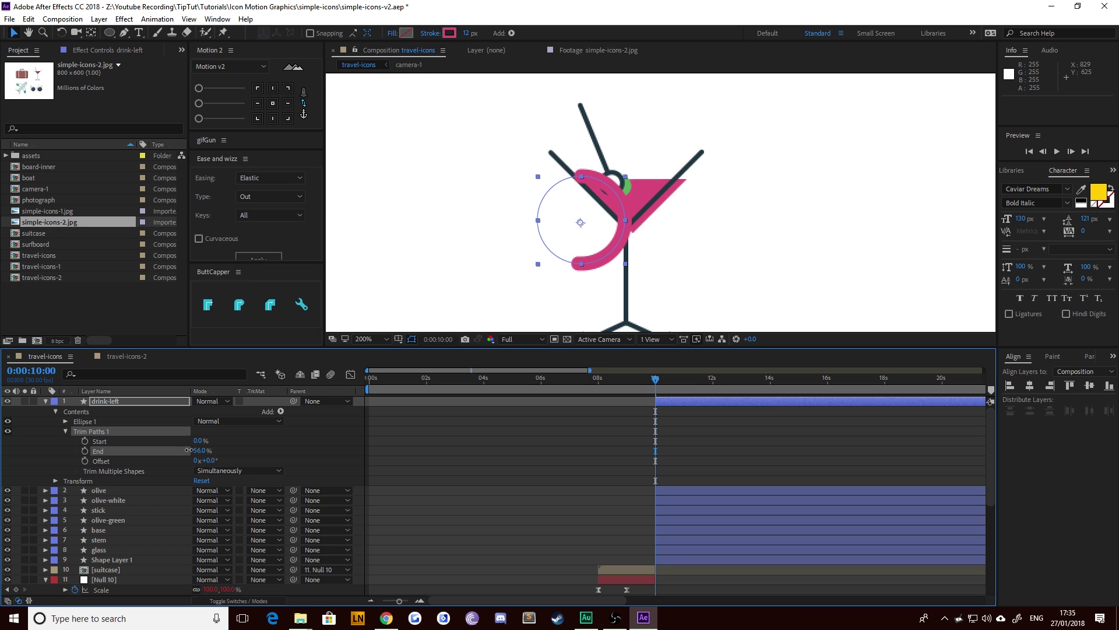
left_click_drag(189, 450, 276, 469)
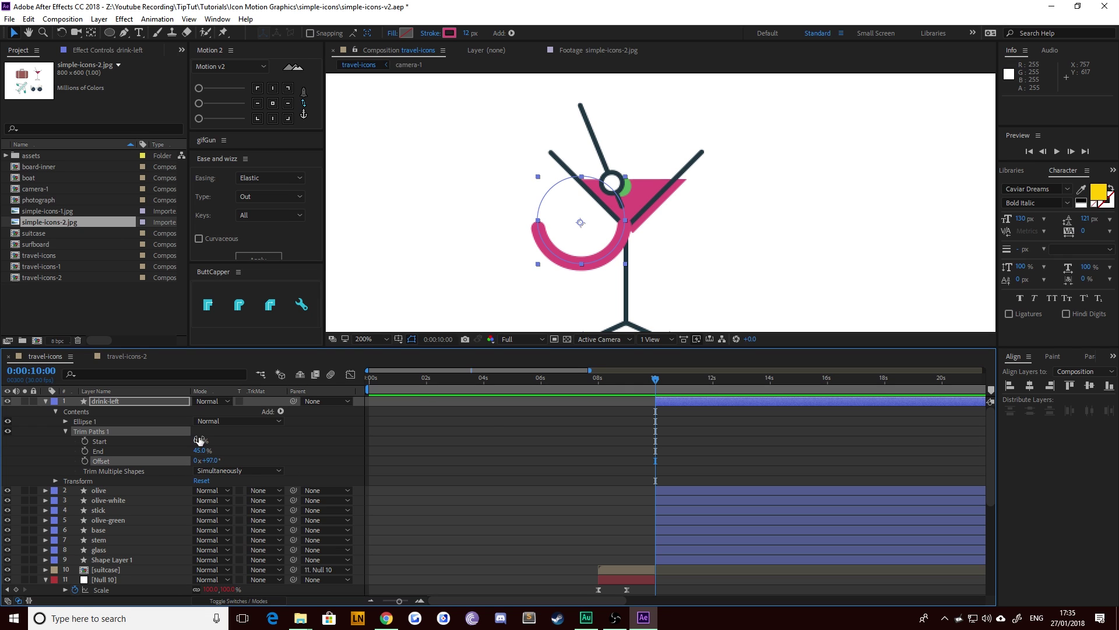
mouse_move(198, 441)
left_mouse_down()
mouse_move(254, 452)
mouse_move(205, 460)
left_mouse_up()
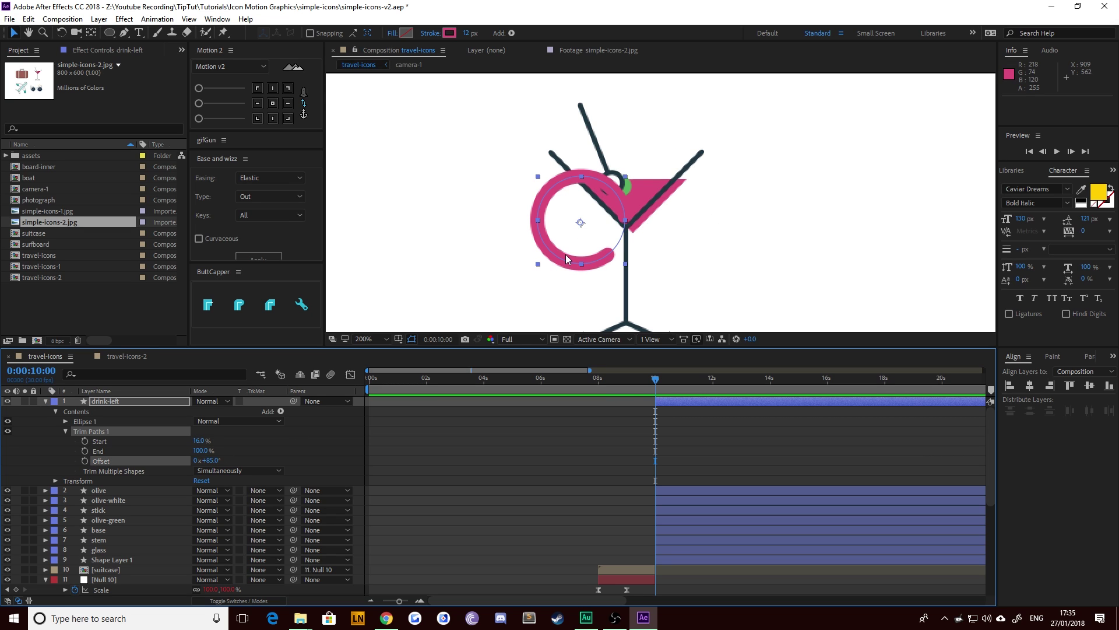
left_click_drag(566, 254, 567, 256)
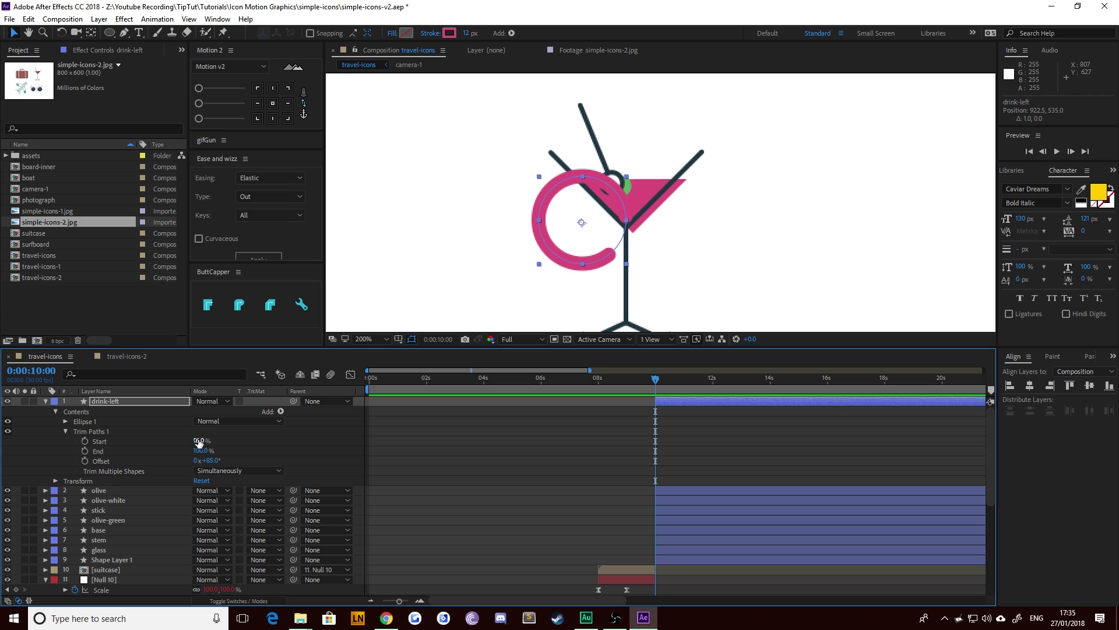
Step: Set the trim's Start and End to 0% and keyframe both at 10 seconds
left_click_drag(198, 441, 140, 455)
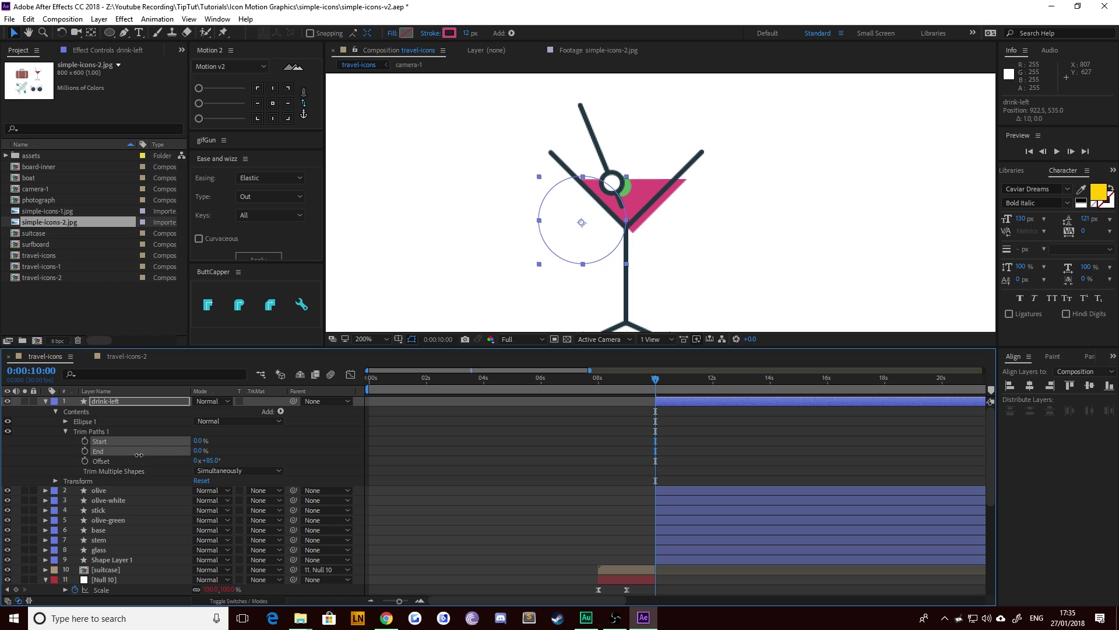
left_click(85, 441)
left_click(85, 450)
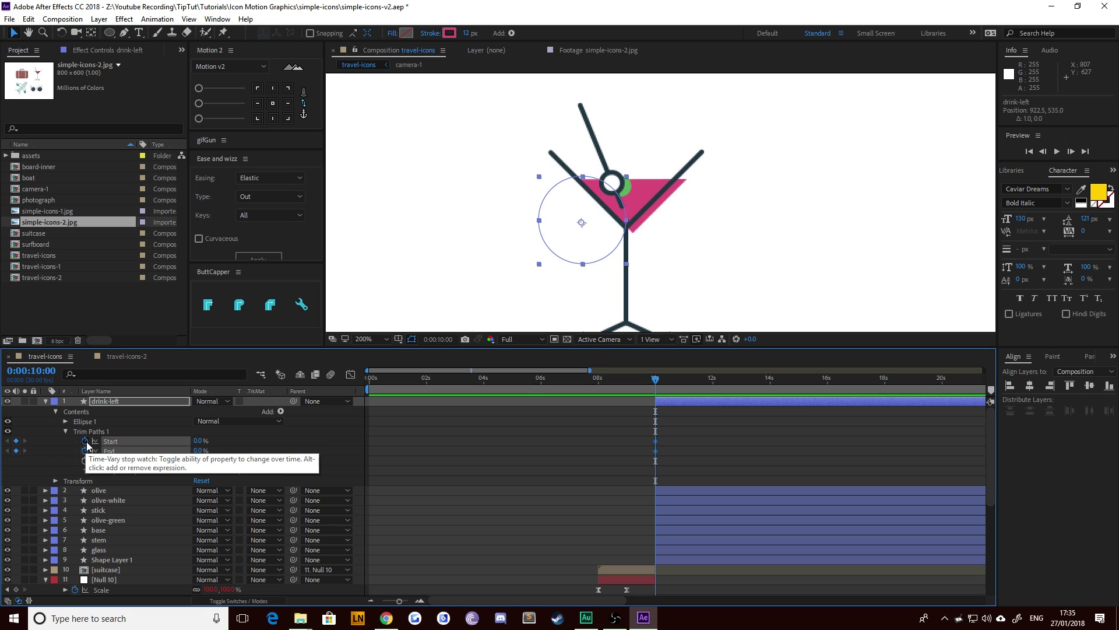
Step: Keyframe the trim's Start and End at 100% at 11 seconds
key("shift+Page_Down")
key("shift+Page_Down")
key("shift+Page_Down")
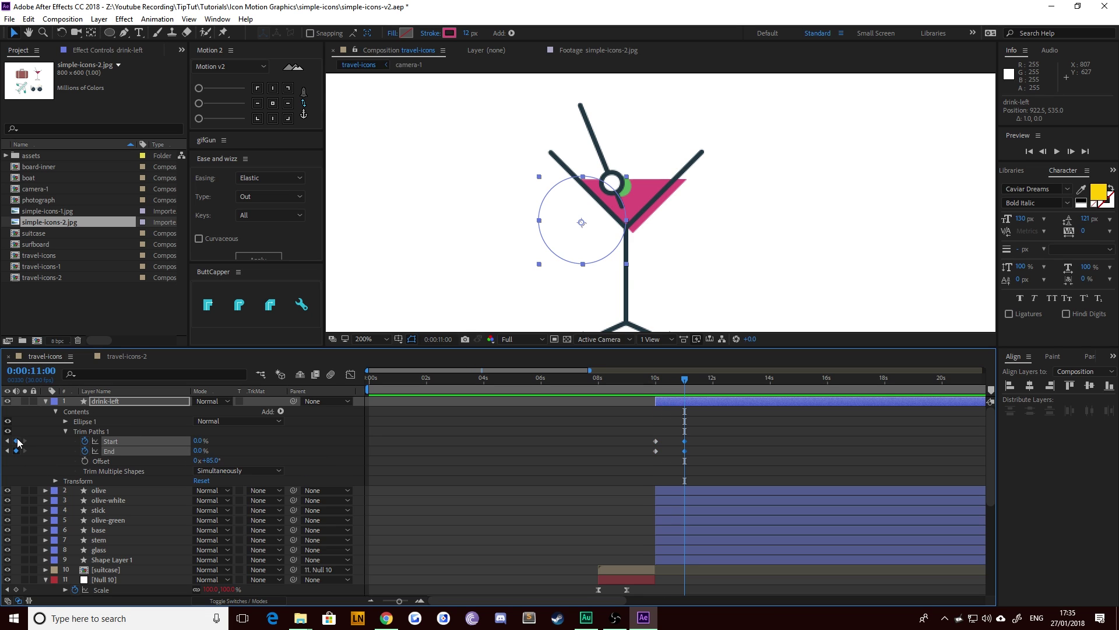
left_click_drag(200, 450, 298, 449)
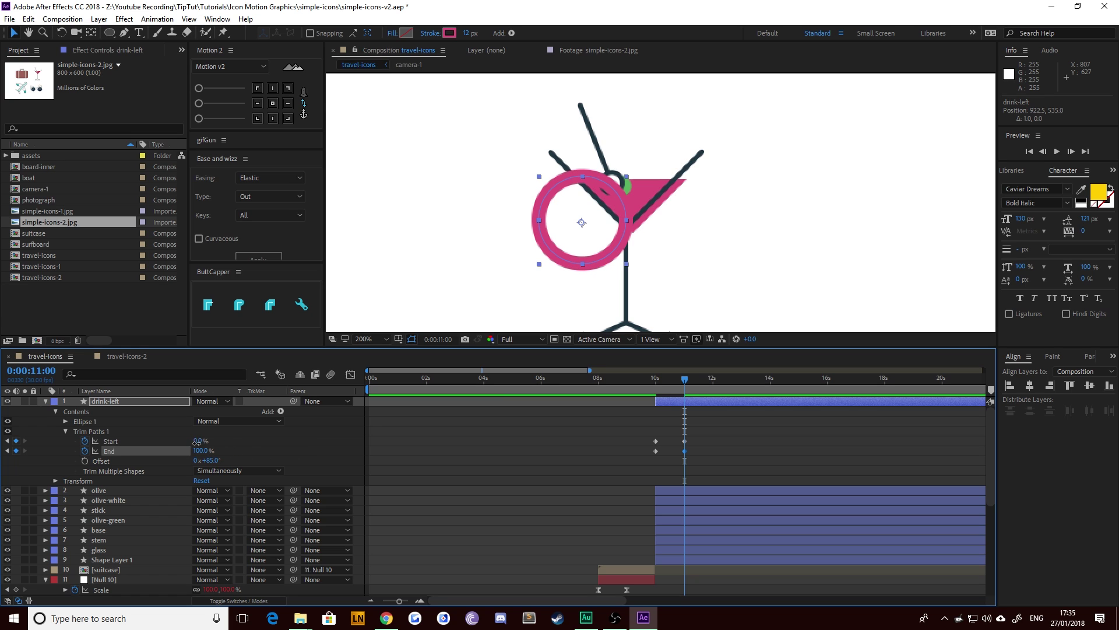
left_click_drag(199, 441, 288, 440)
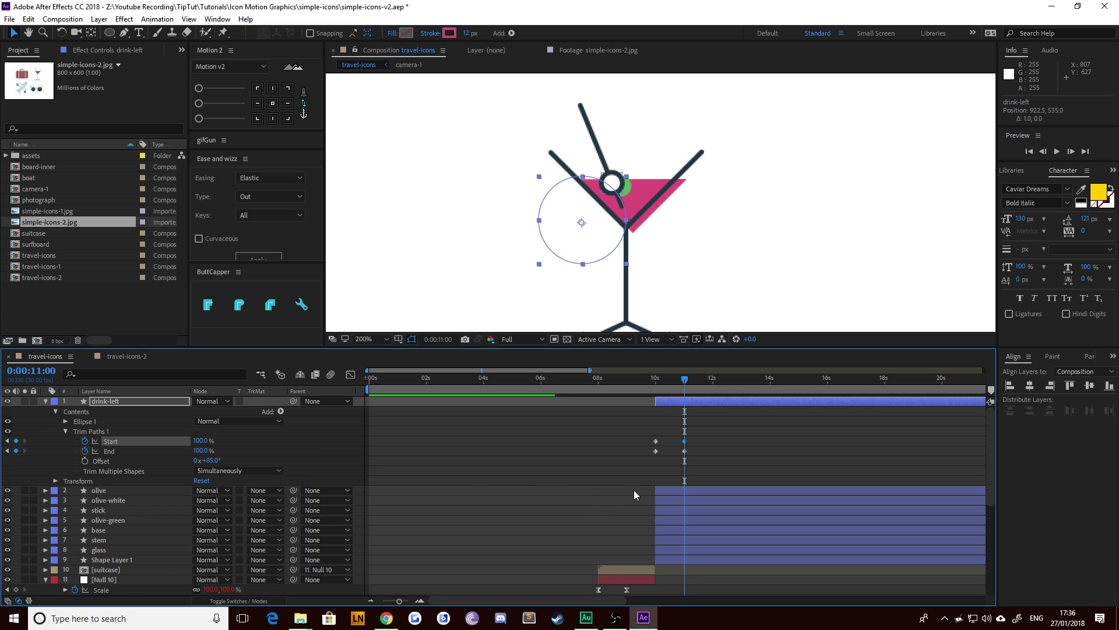
Step: Shift both End keyframes of drink-left 10 frames later and scrub through the staggered stroke
mouse_move(667, 386)
left_mouse_down()
mouse_move(678, 397)
mouse_move(660, 396)
mouse_move(674, 396)
left_mouse_up()
left_click_drag(694, 446, 636, 467)
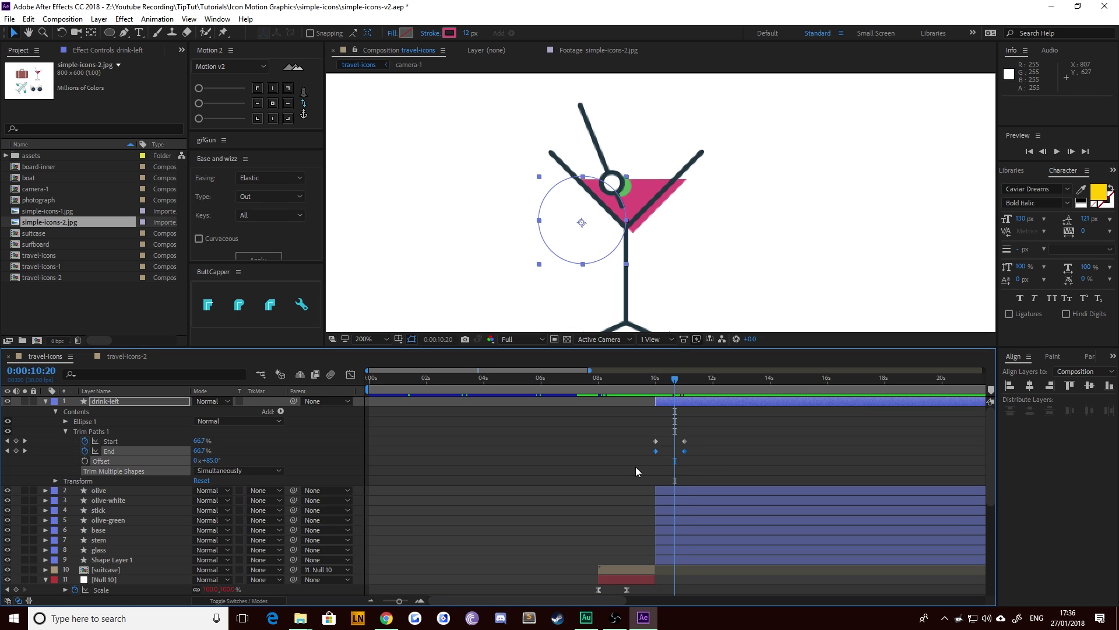
key("alt+shift+Right")
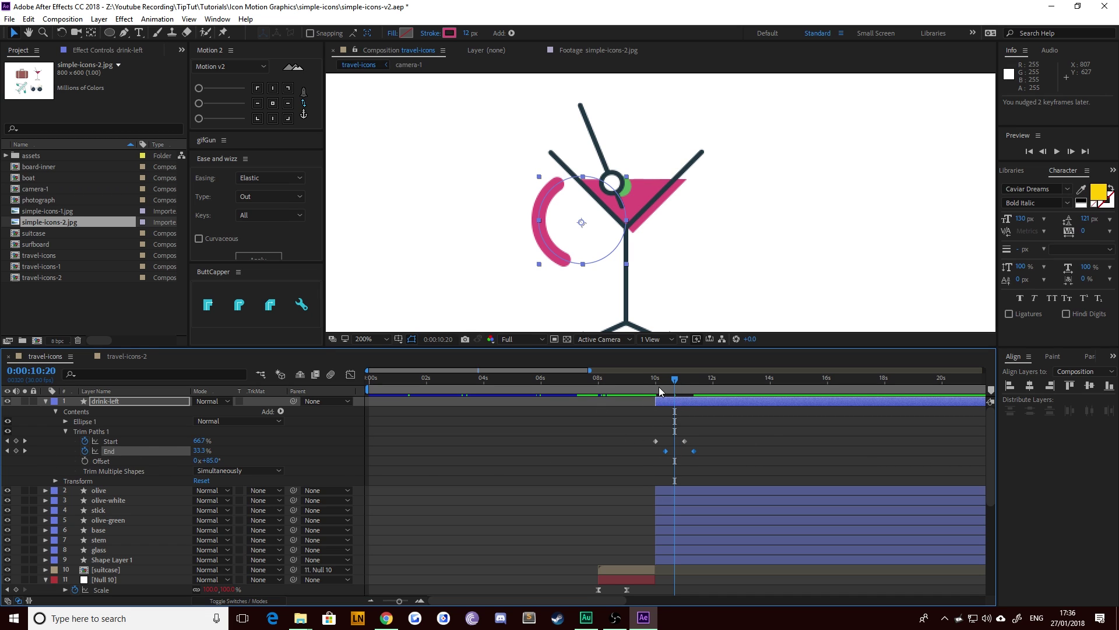
left_click_drag(659, 386, 699, 393)
Step: Apply Easy Ease to all Start and End keyframes and display their speed graph
left_click_drag(706, 465, 637, 432)
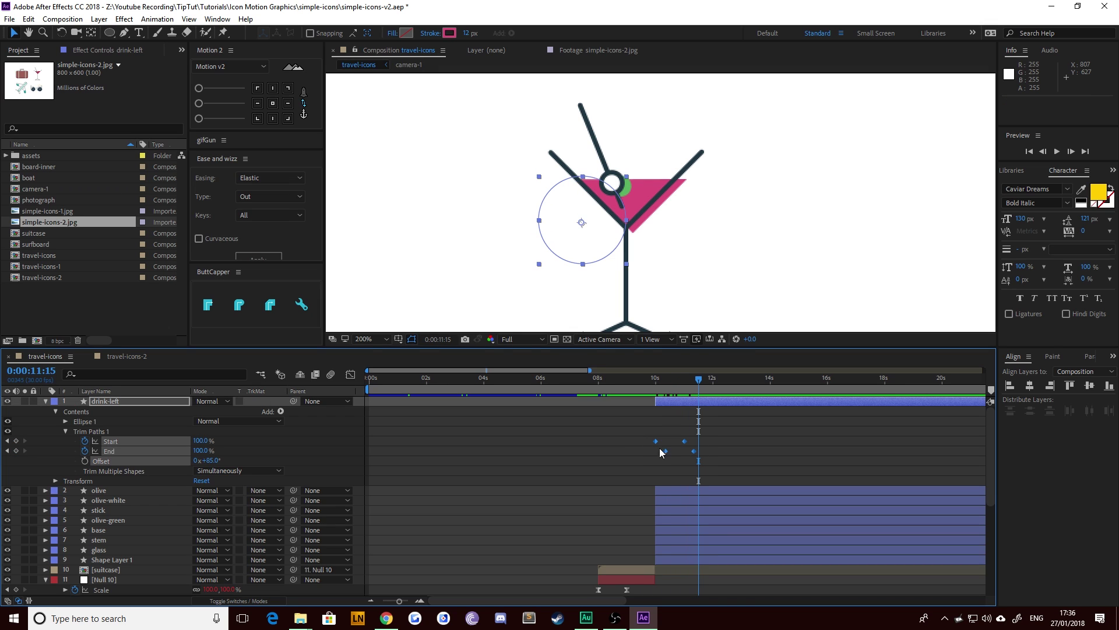
key("F9")
left_click(347, 379)
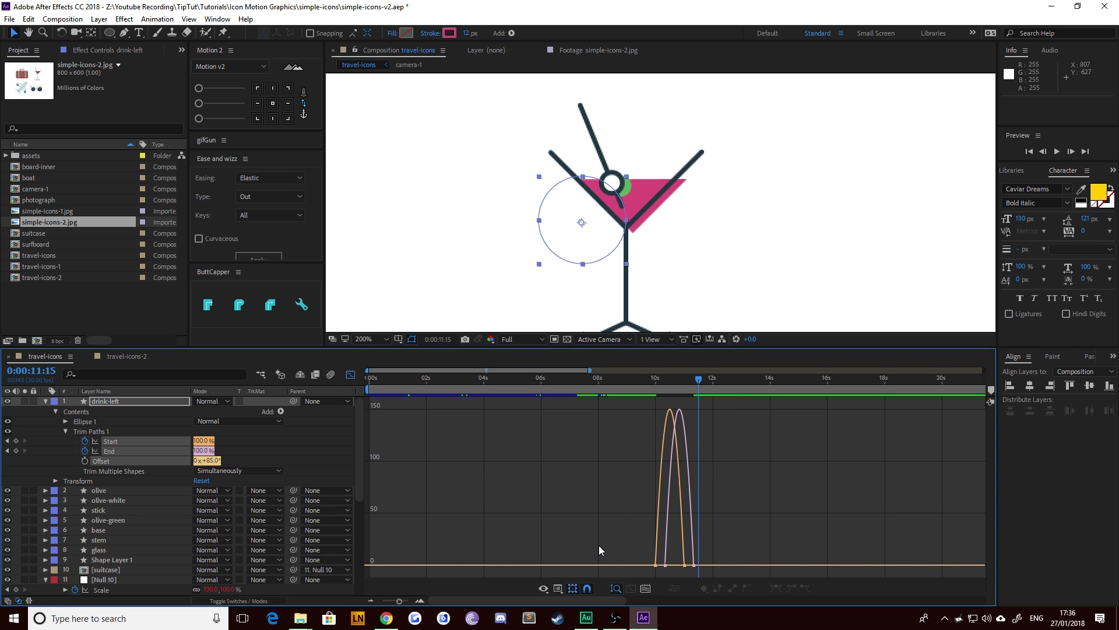
left_click(543, 589)
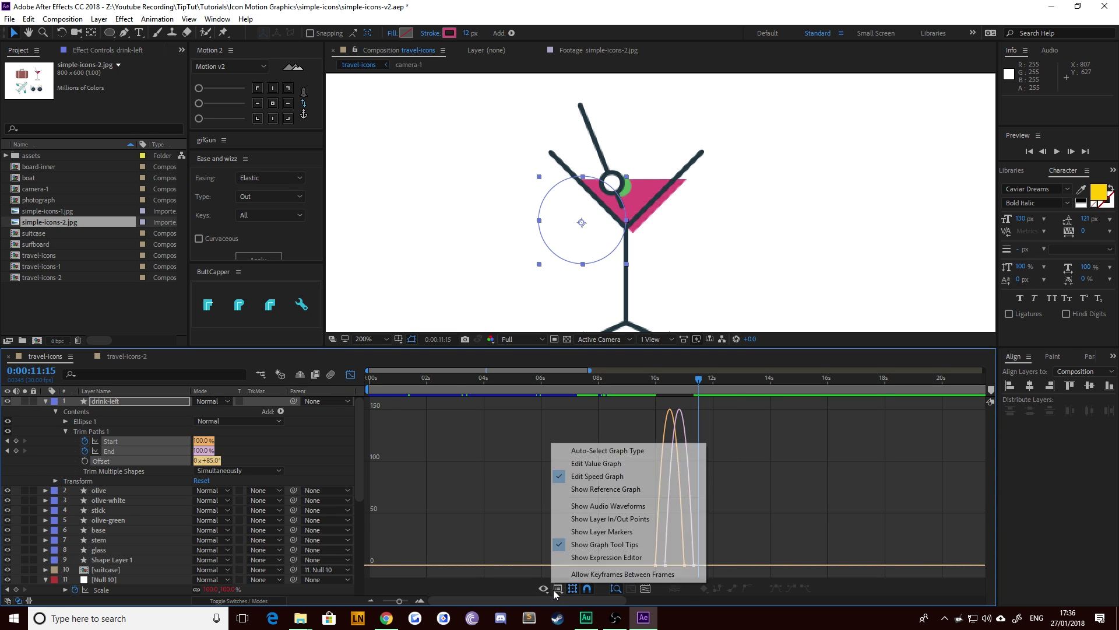
left_click(593, 477)
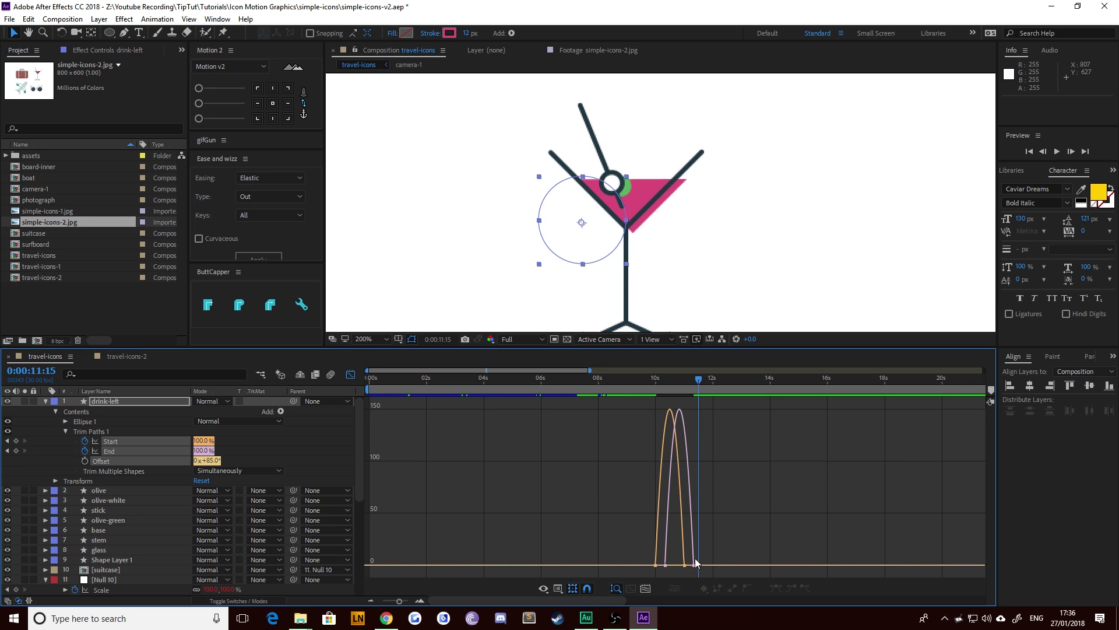
Step: Reshape both speed curves to peak early with a long ease-out, and preview the stroke from 10 seconds
left_click_drag(741, 531, 624, 575)
left_click_drag(402, 604, 406, 605)
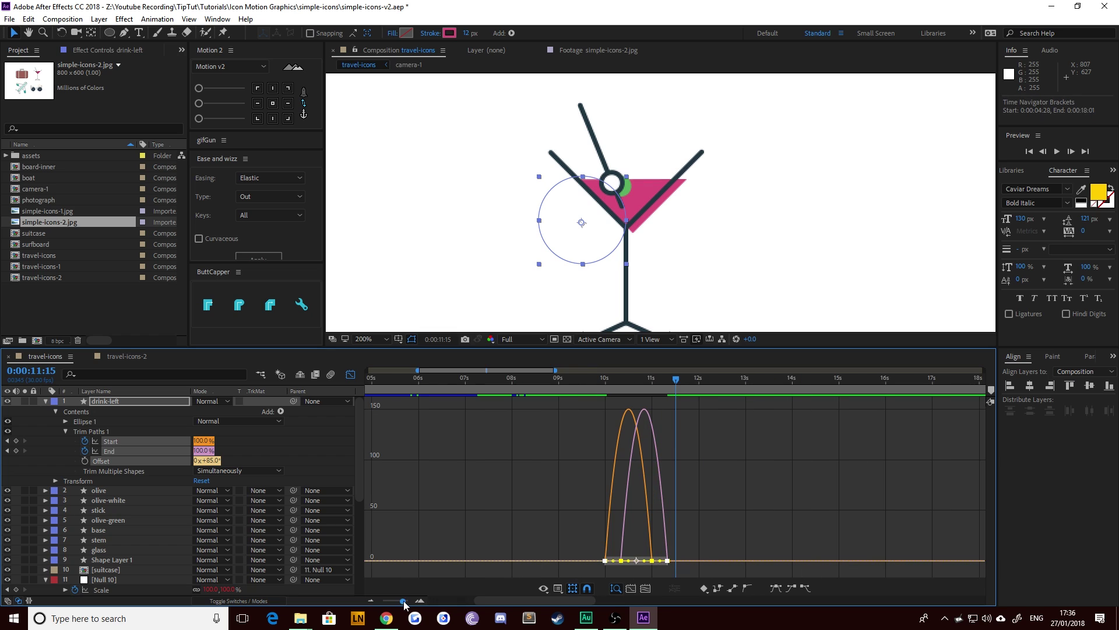
left_click_drag(648, 563, 616, 567)
left_click(606, 379)
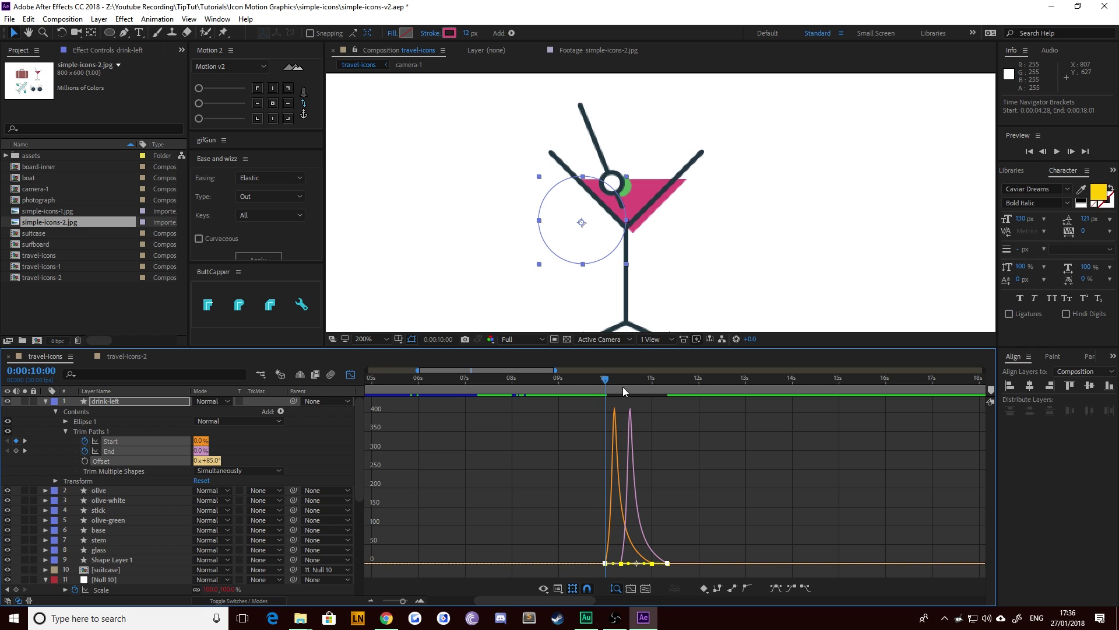
key("space")
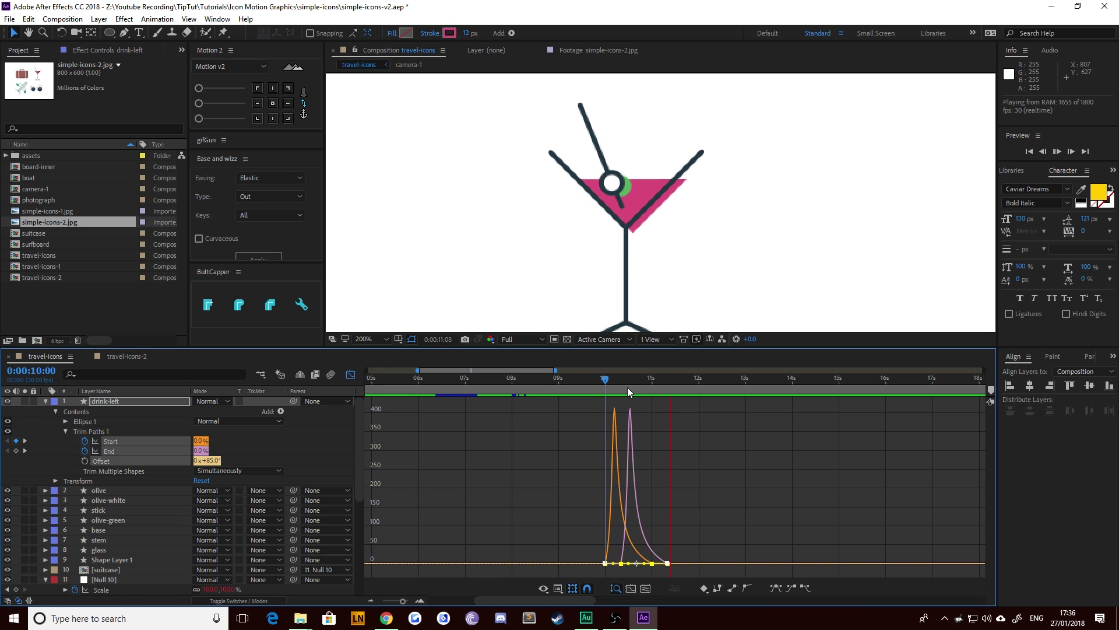
key("space")
key("shift+F3")
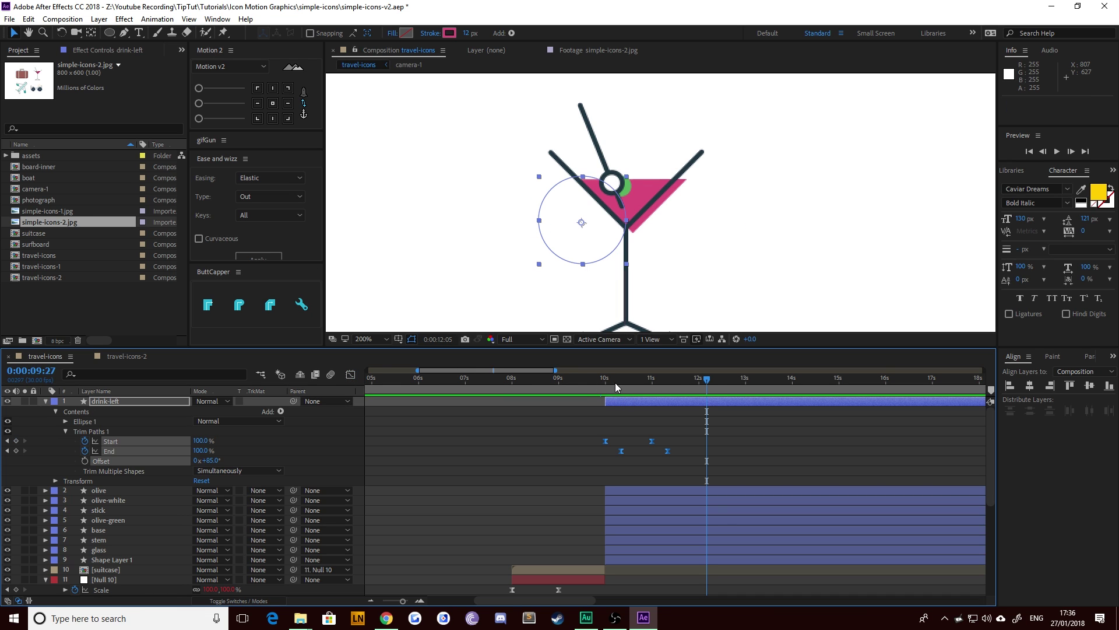
Step: Move drink-left's first End keyframe to 0:00:10:03 so the stroke's tail follows sooner
left_click_drag(616, 387, 635, 386)
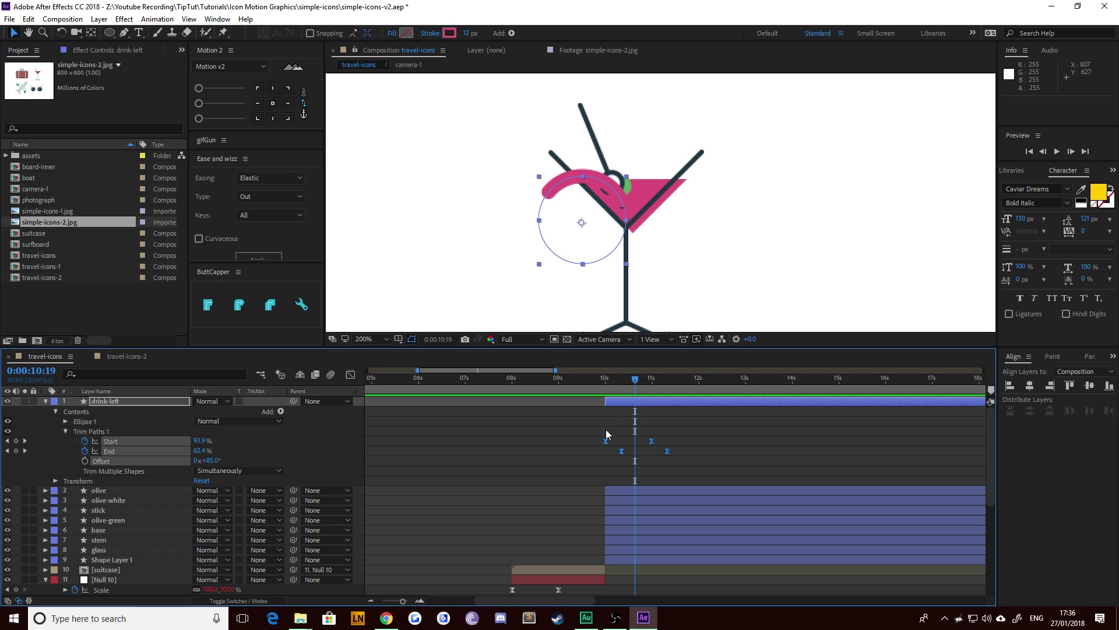
mouse_move(614, 379)
left_mouse_down()
mouse_move(635, 375)
mouse_move(620, 385)
left_mouse_up()
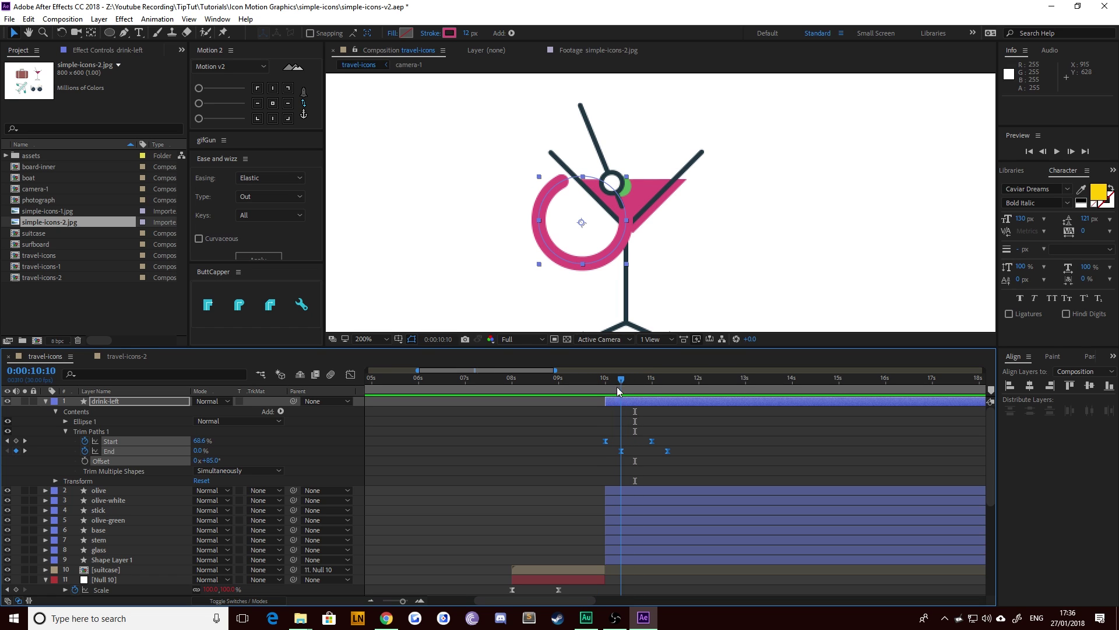
left_click(611, 431)
mouse_move(605, 441)
left_mouse_down()
mouse_move(622, 453)
mouse_move(612, 458)
left_mouse_up()
key("ctrl+z")
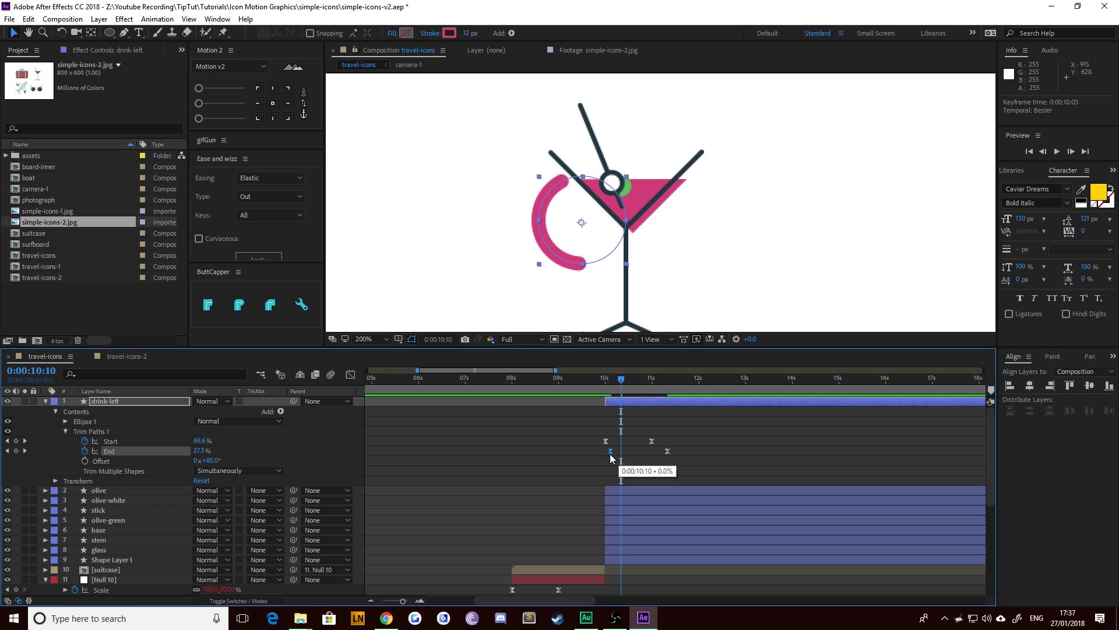
left_click_drag(606, 383, 637, 389)
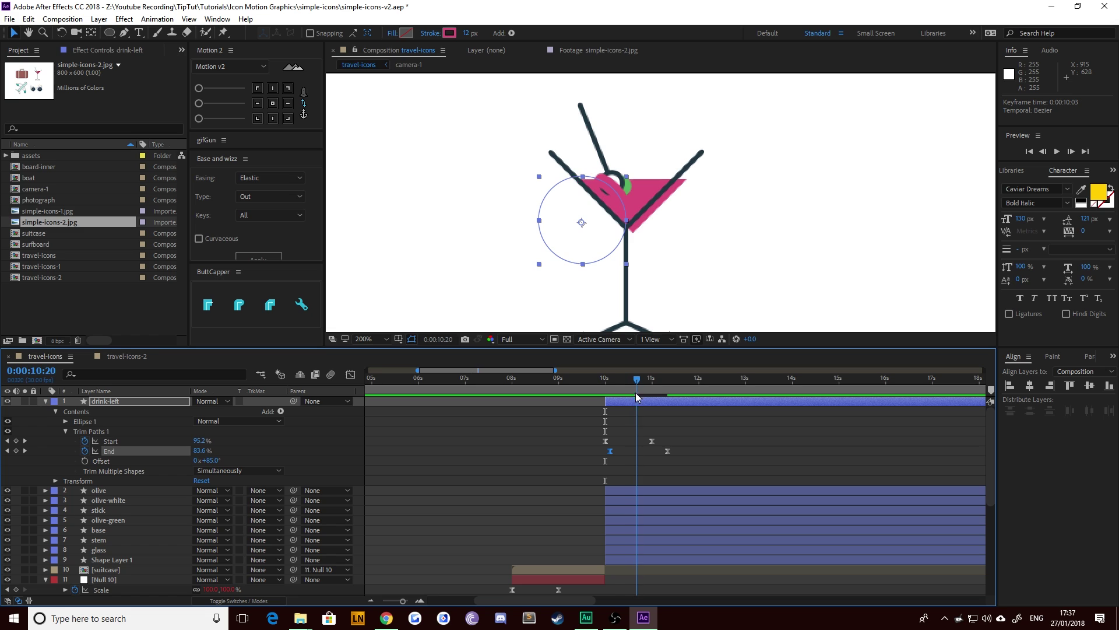
Step: Move drink-left's last End keyframe to 0:00:12:10 and check the slower stroke against the glass
left_click_drag(667, 450, 714, 451)
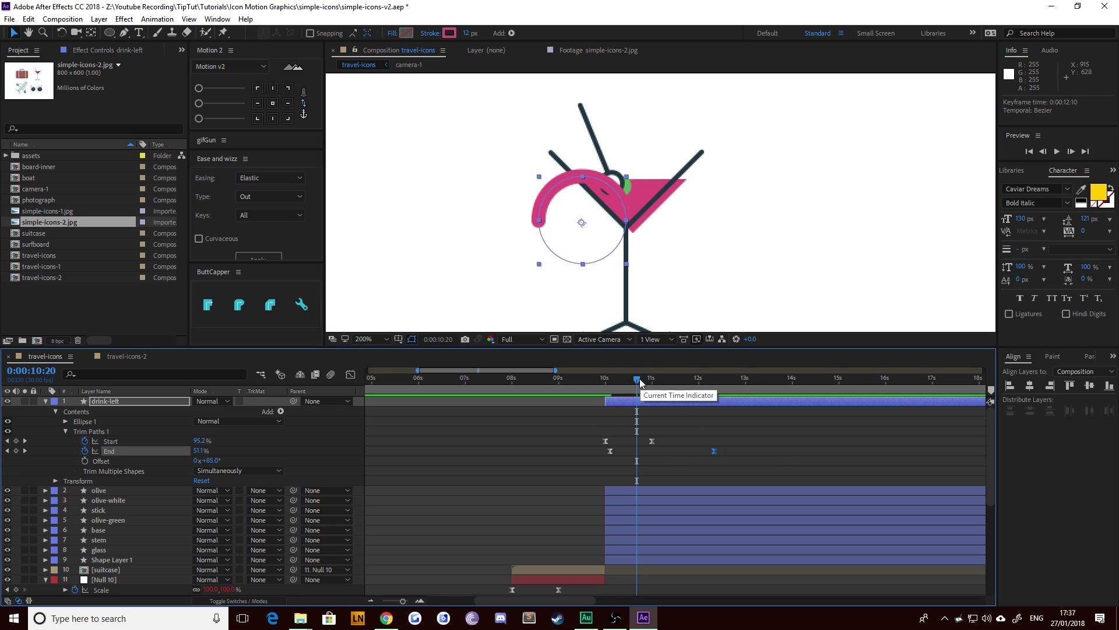
mouse_move(637, 381)
left_mouse_down()
mouse_move(602, 389)
mouse_move(639, 393)
left_mouse_up()
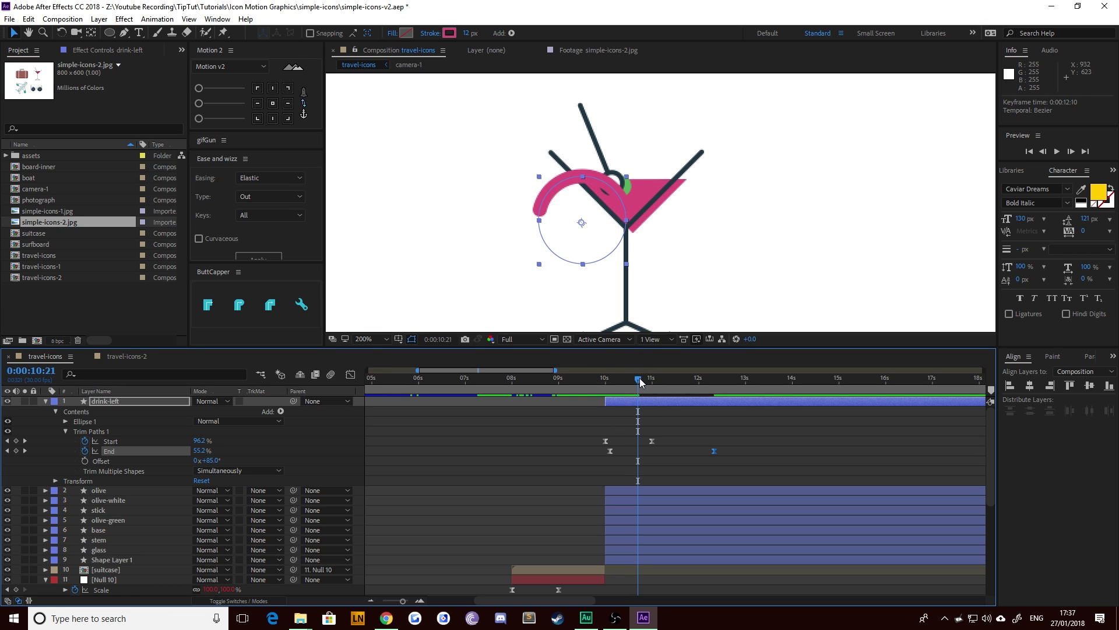
left_click_drag(639, 378, 716, 408)
key("period")
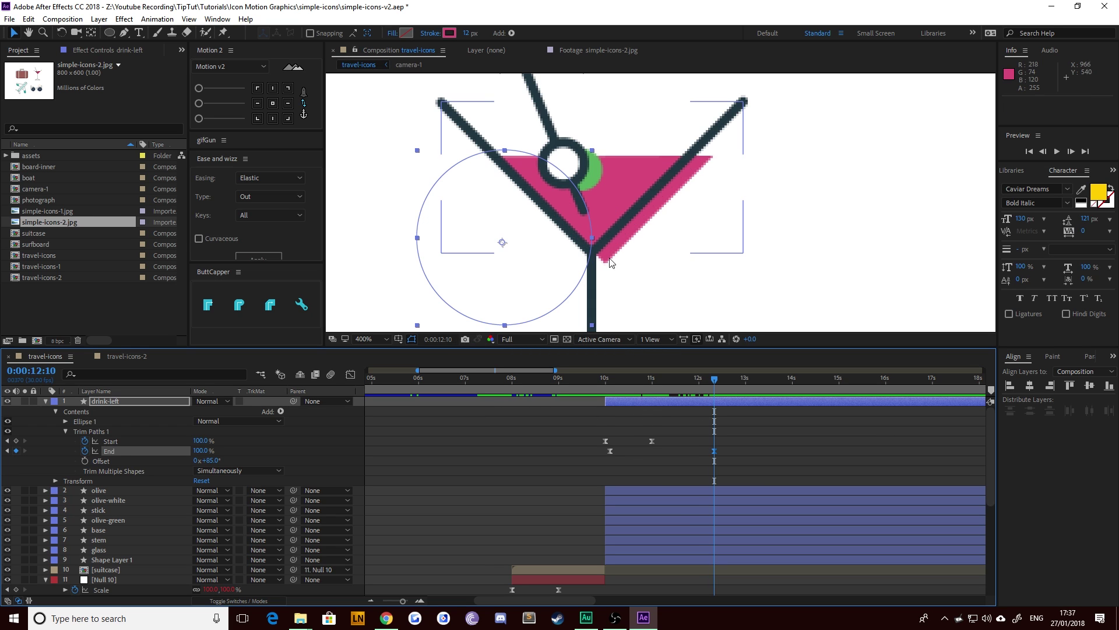
key("comma")
key("comma")
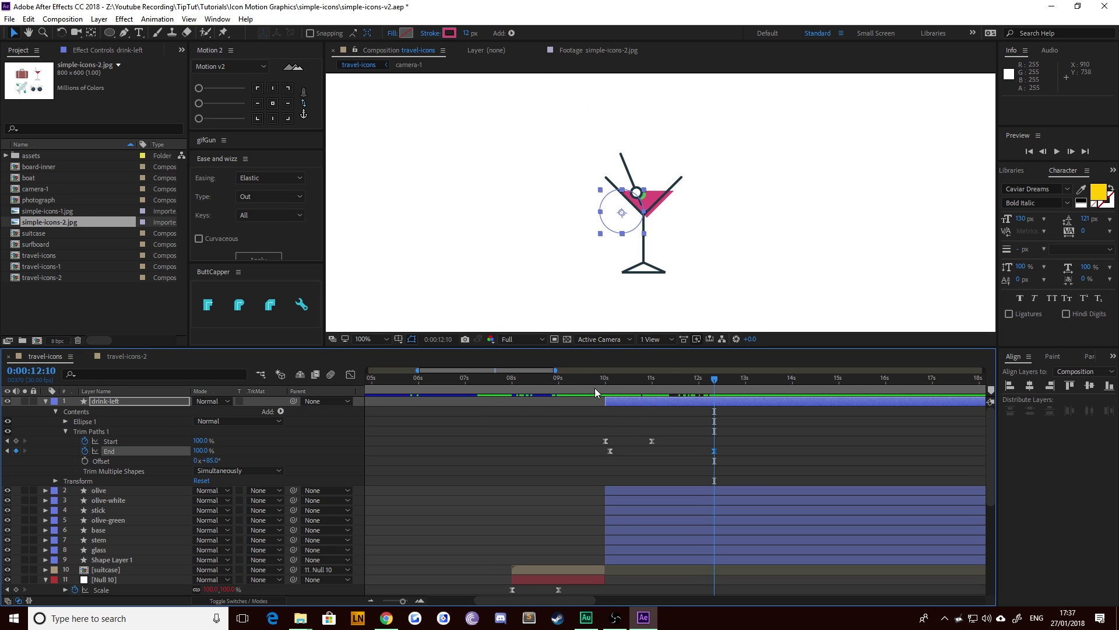
Step: Duplicate the drink-left layer and rename the copy as drink-right
key("u")
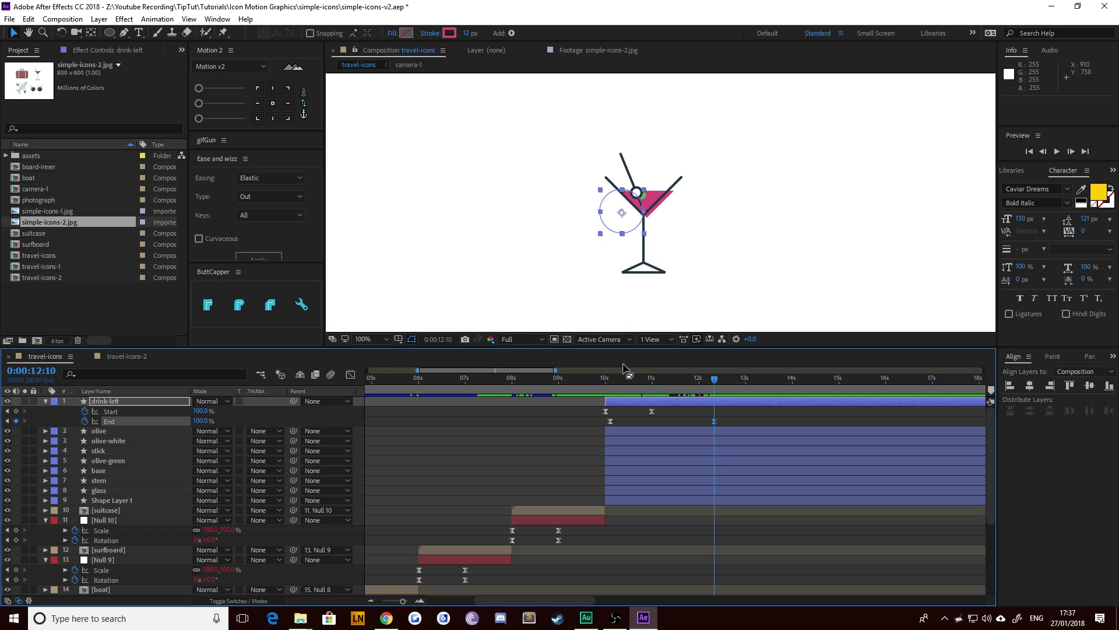
left_click(408, 441)
left_click(104, 402)
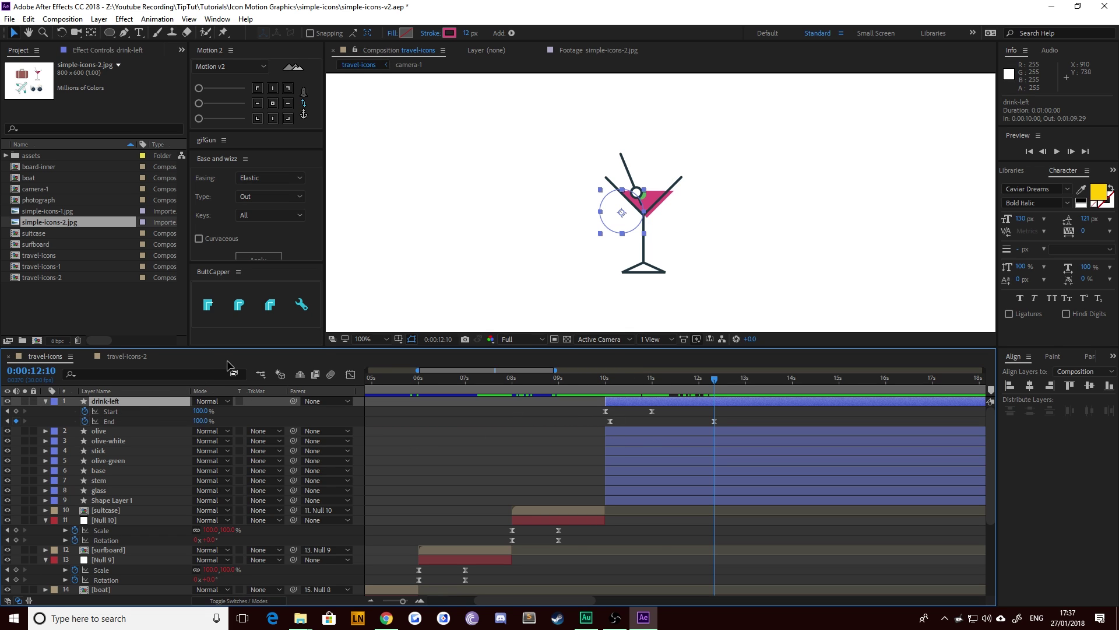
key("ctrl+d")
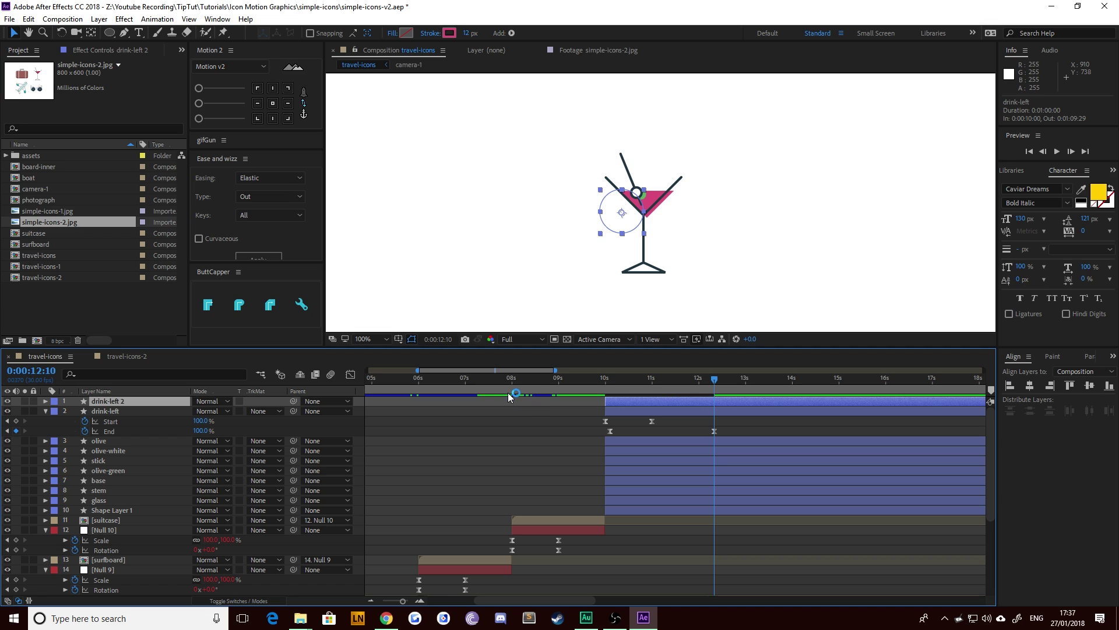
key("Return")
type("dri")
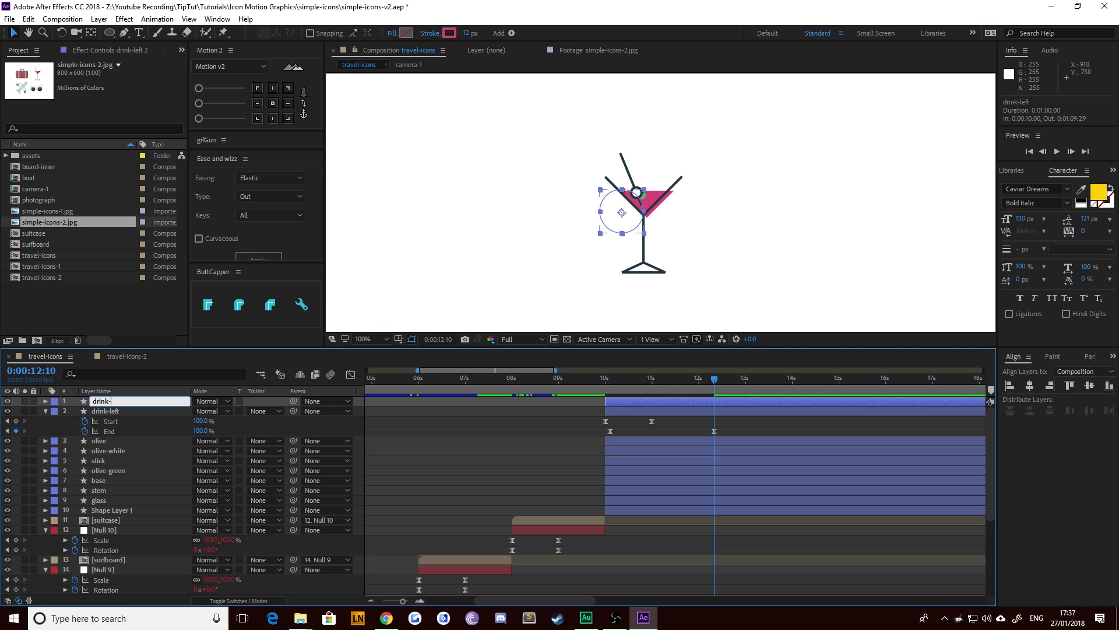
key("Return")
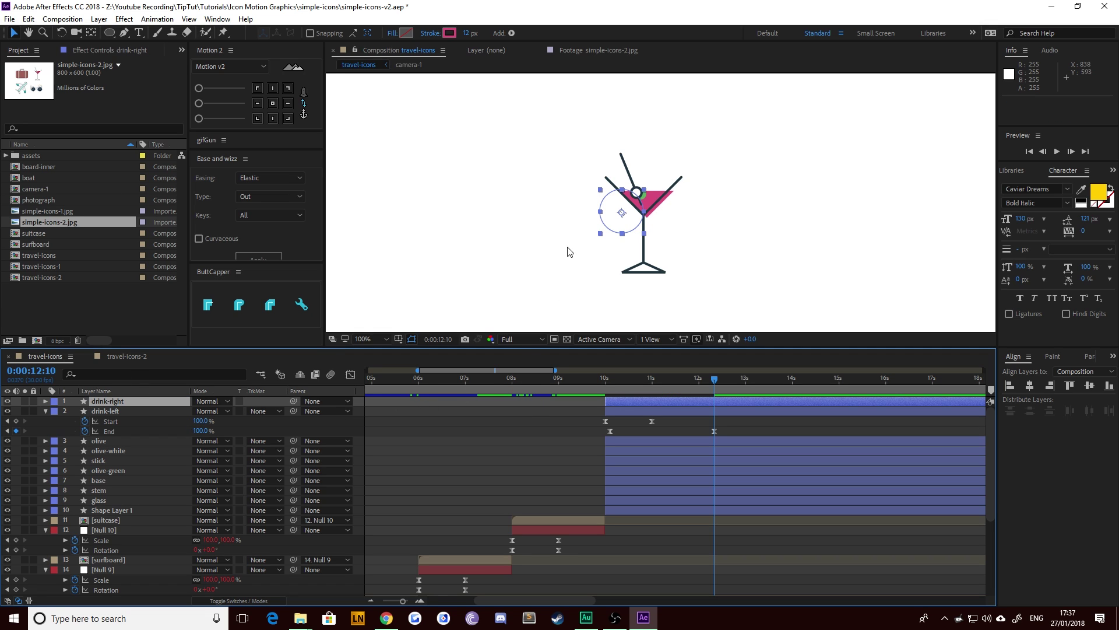
Step: Move drink-right to the right of the glass and shift its layer to begin at 0:00:10:03
left_click_drag(620, 216, 716, 192)
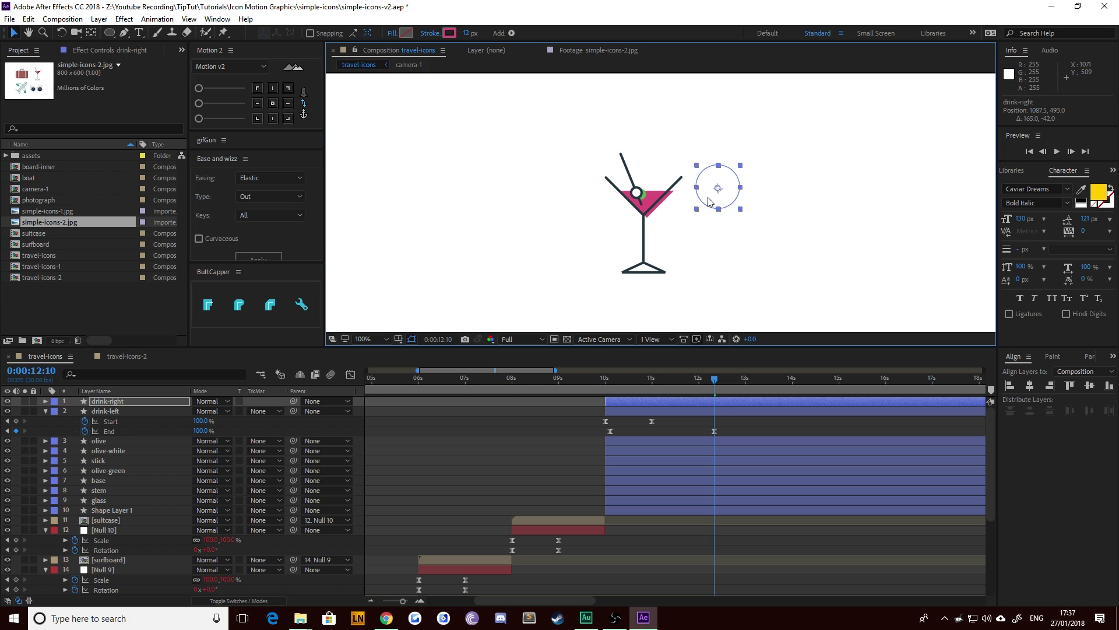
key("u")
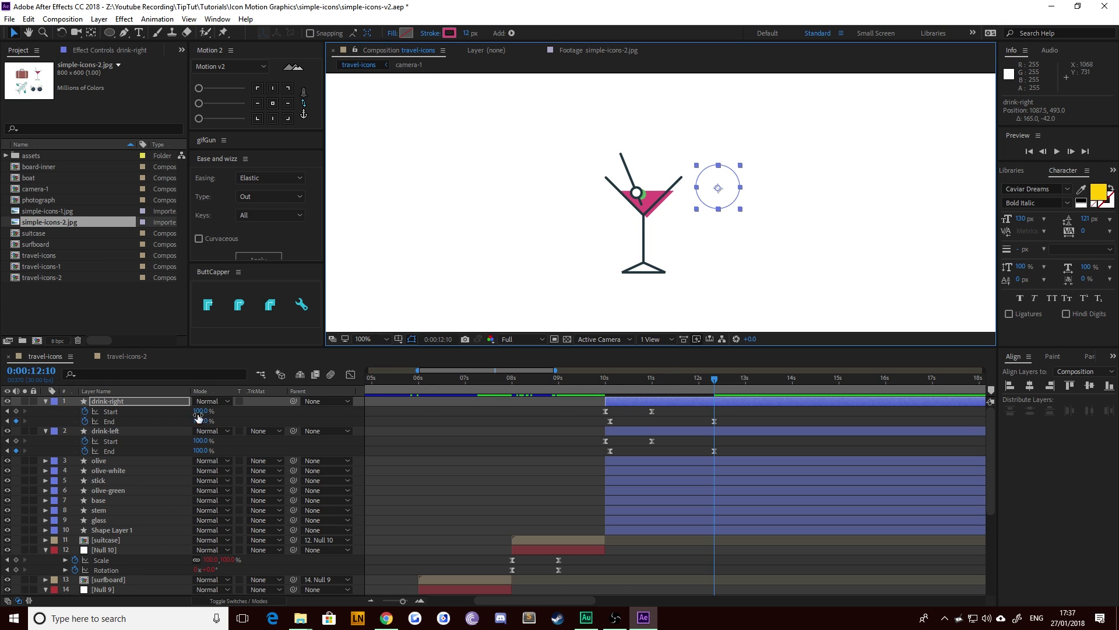
left_click(8, 411)
left_click(8, 413)
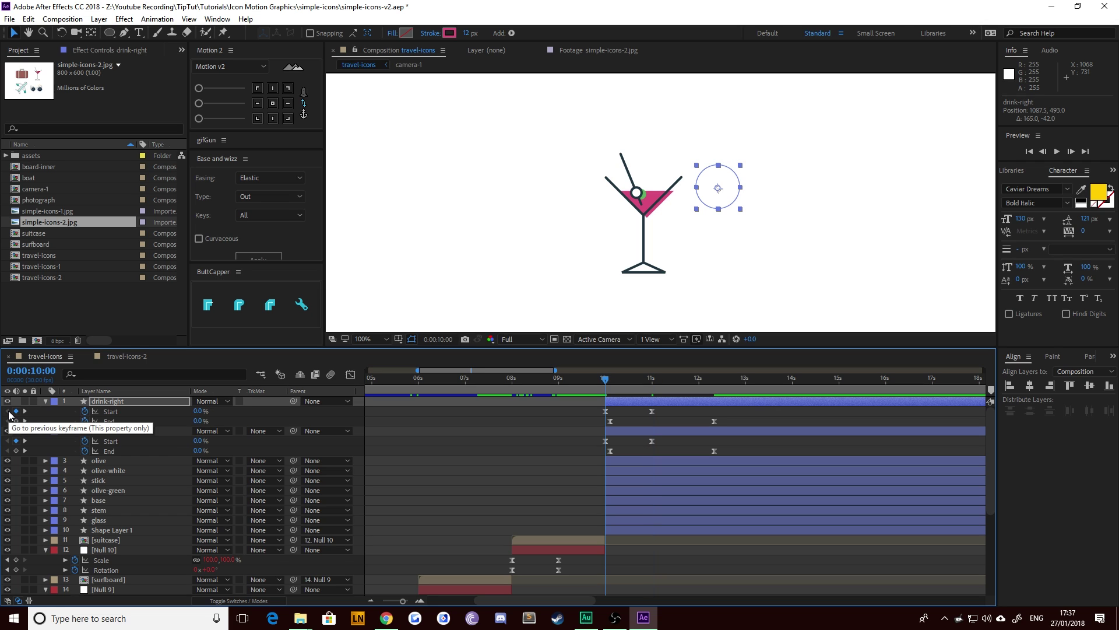
key("Page_Down")
key("Page_Down")
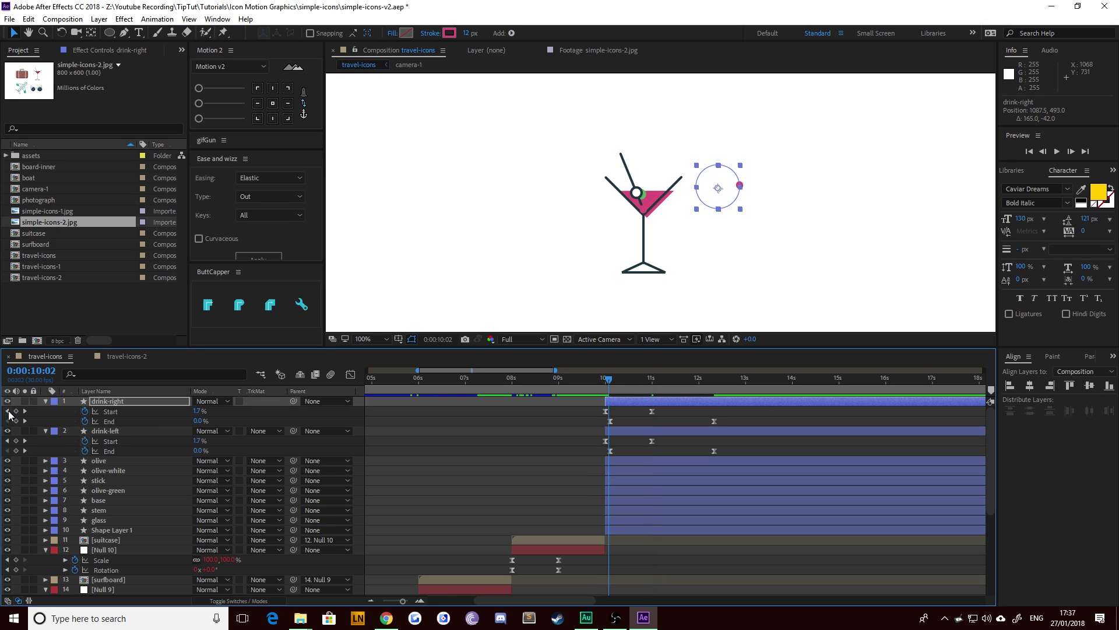
key("bracketleft")
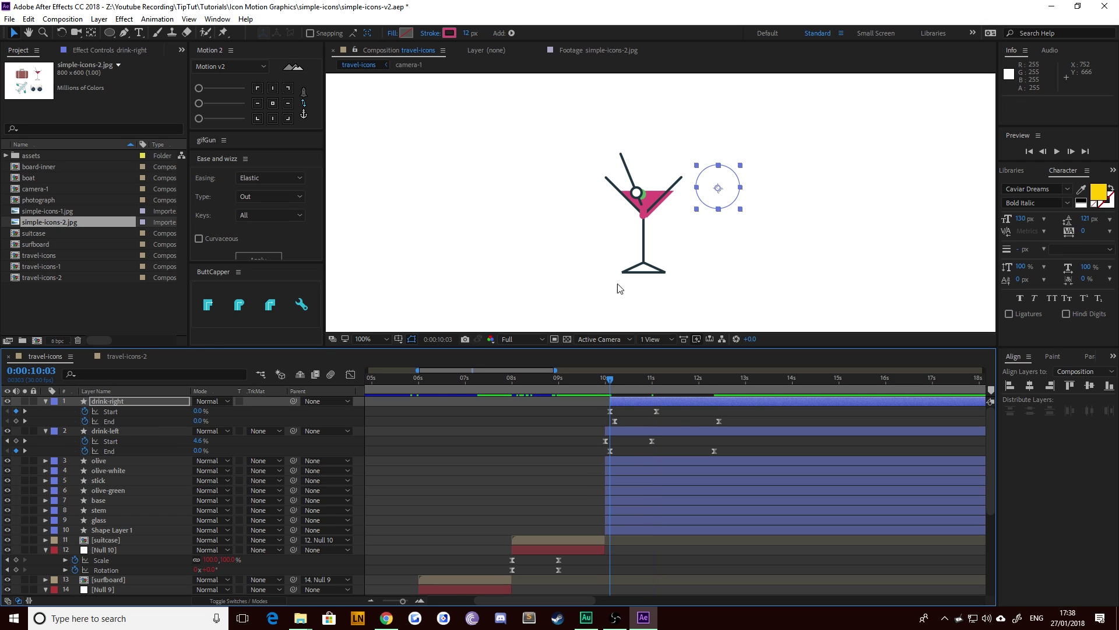
Step: Flip drink-right horizontally and position its circle over the right side of the glass
mouse_move(616, 379)
left_mouse_down()
mouse_move(642, 383)
mouse_move(635, 390)
left_mouse_up()
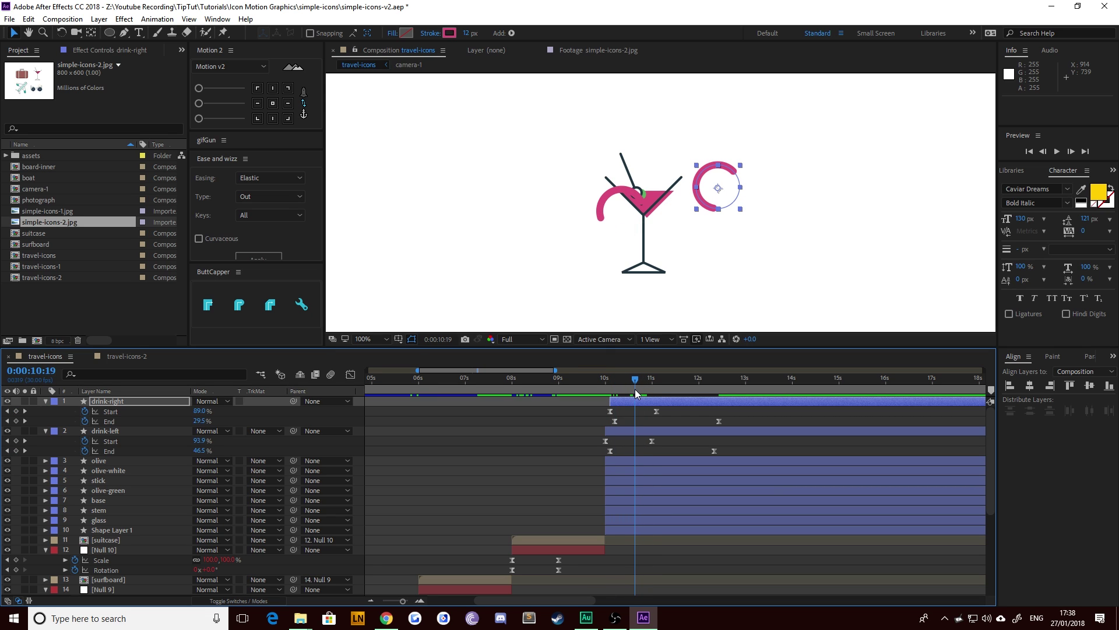
right_click(706, 180)
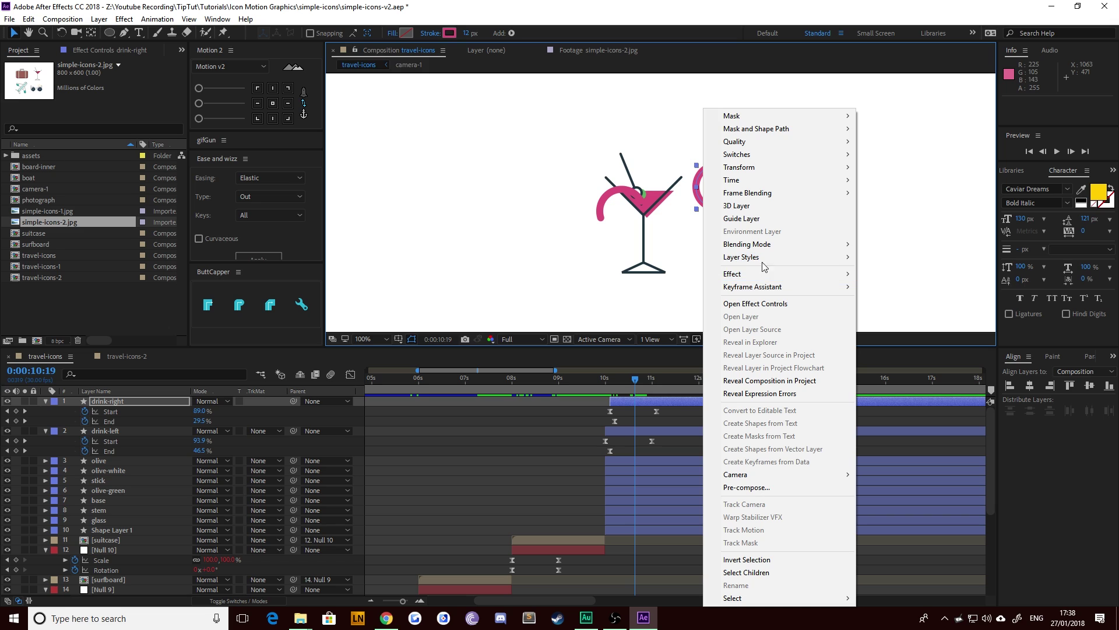
mouse_move(765, 167)
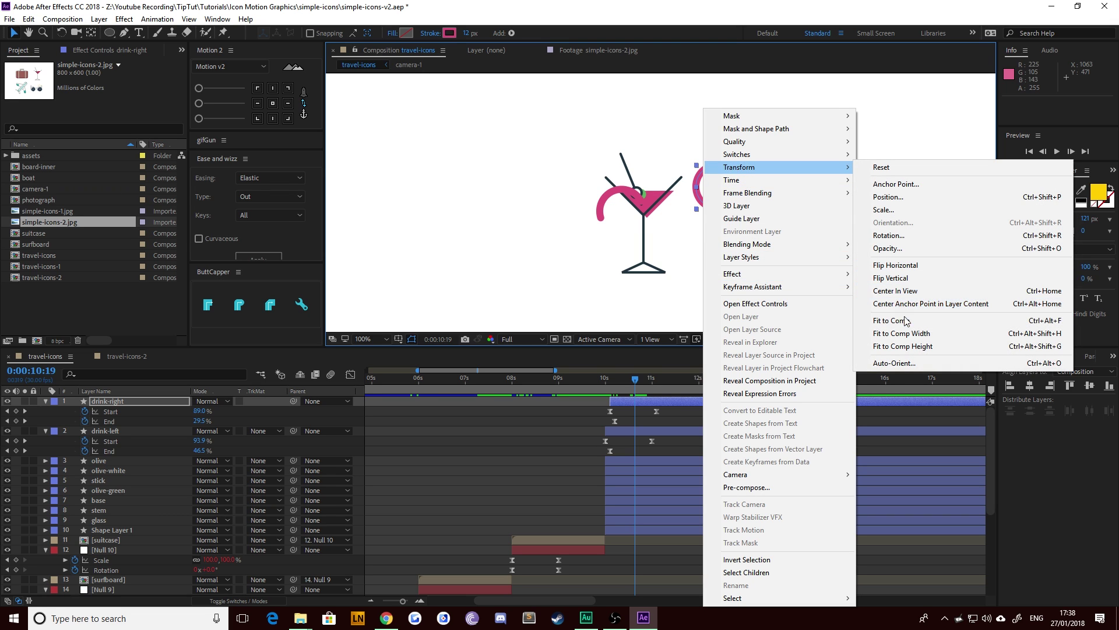
left_click(896, 266)
left_click_drag(616, 380, 669, 392)
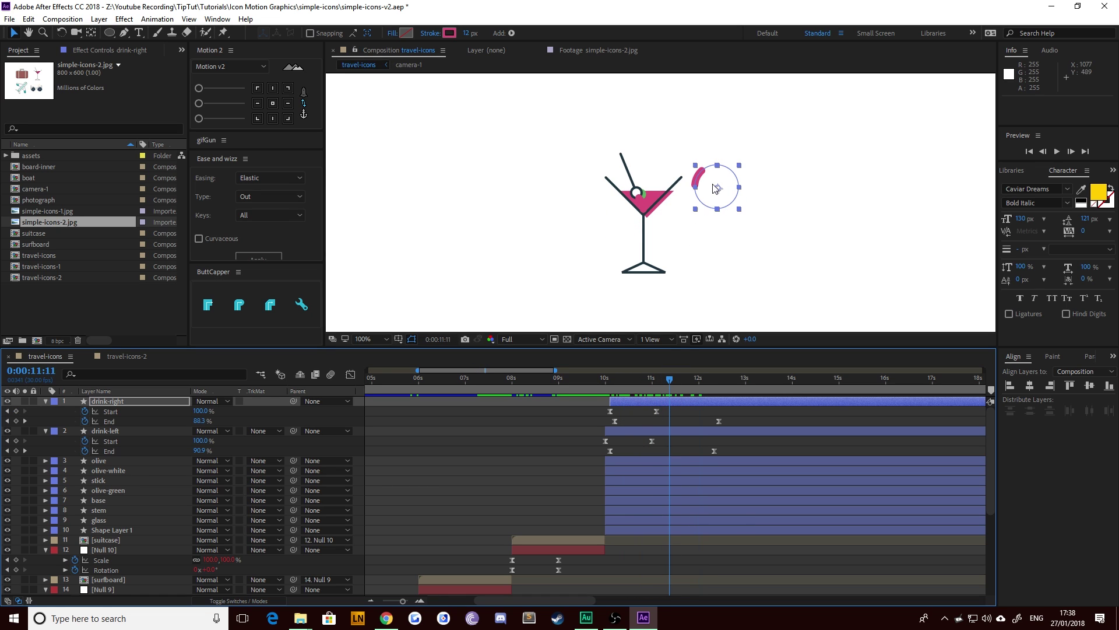
left_click_drag(713, 202, 669, 207)
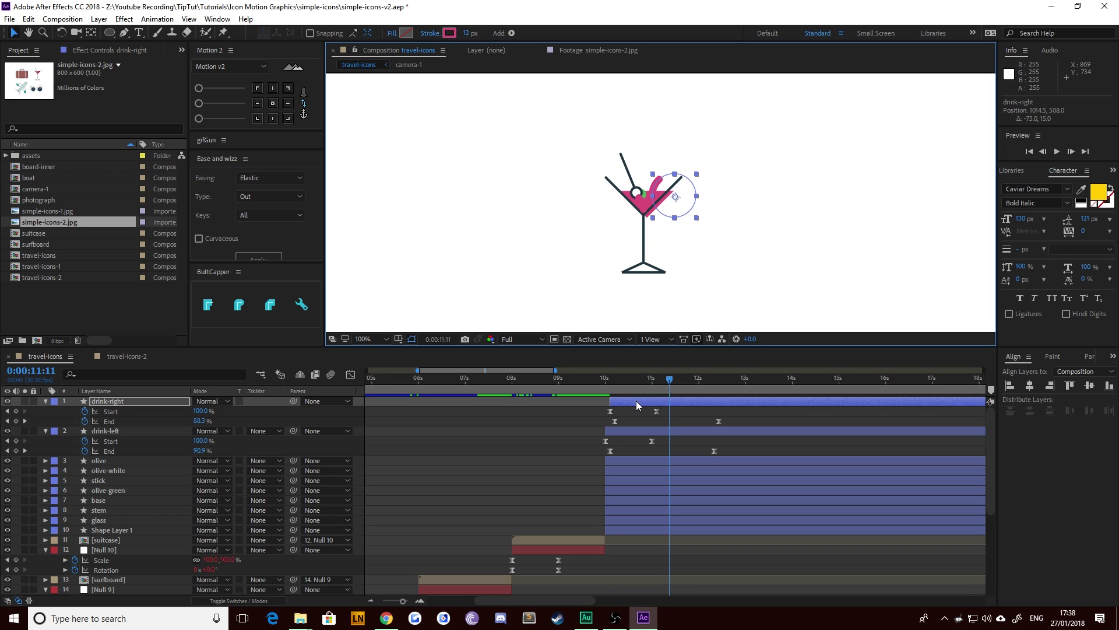
Step: Delay the drink-right layer so it begins at 0:00:11:09, and return to the start of the drink-left animation
left_click_drag(611, 386, 673, 404)
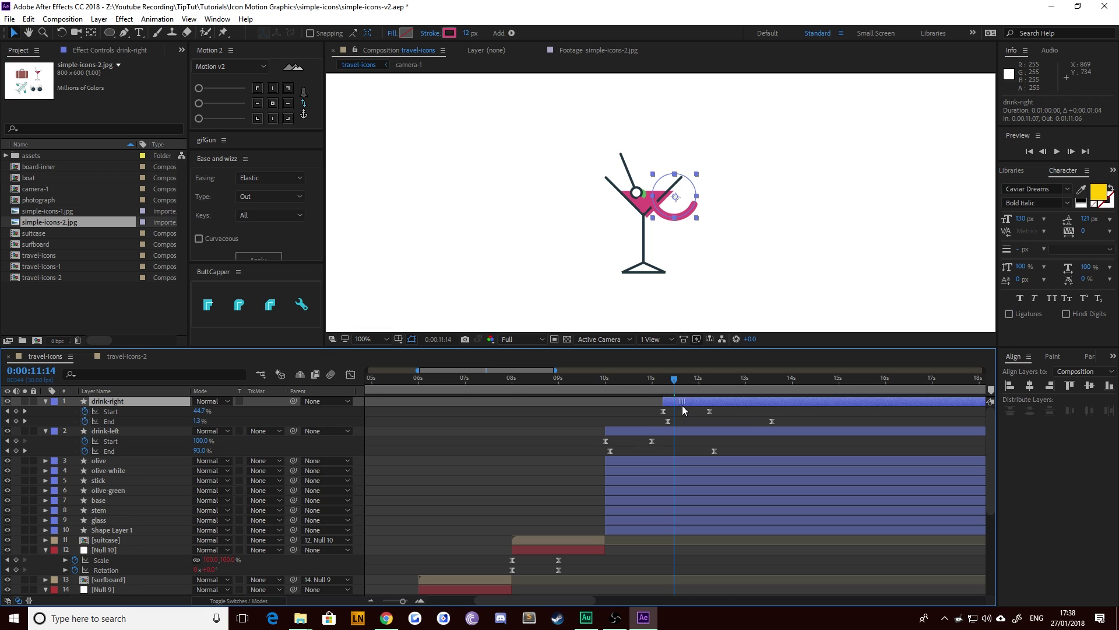
mouse_move(680, 406)
left_mouse_down()
mouse_move(671, 397)
mouse_move(679, 410)
left_mouse_up()
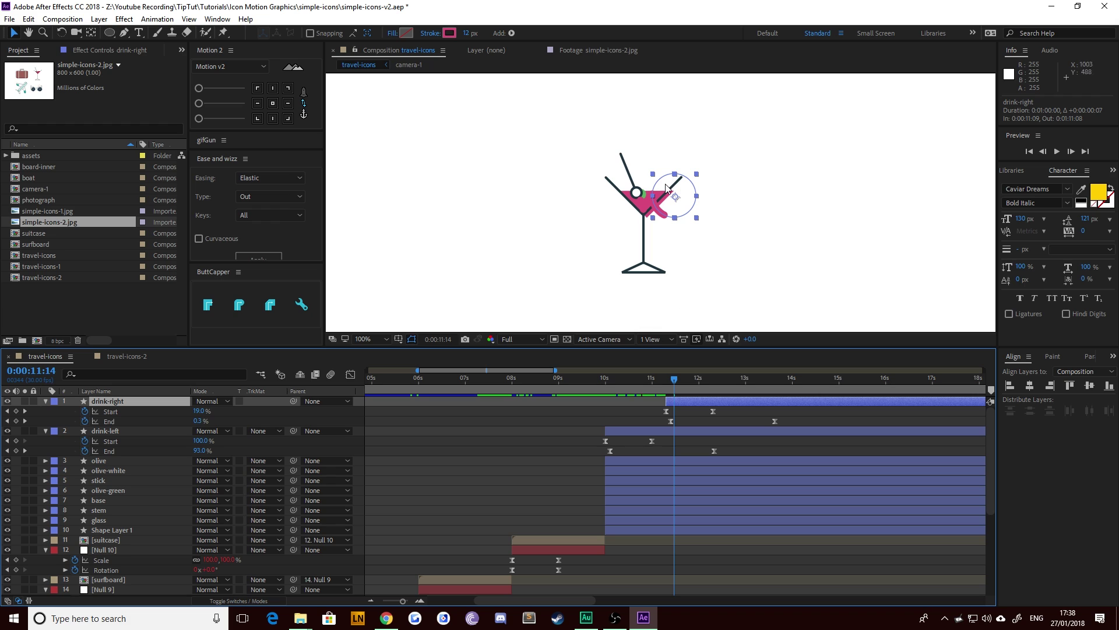
left_click_drag(683, 381, 611, 378)
Step: At 0:00:10:07, hide the olive, olive-white, stick, olive-green, base, stem and glass layers to isolate the pink drink shapes
key("h")
scroll(605, 249, "up", 4)
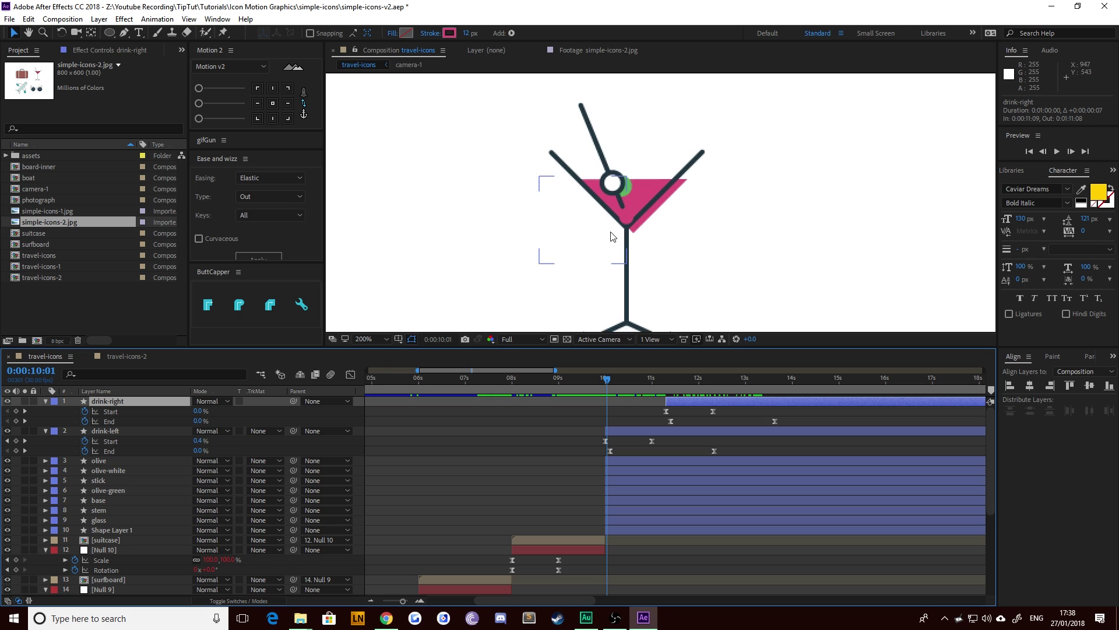
left_click_drag(606, 249, 605, 240)
key("v")
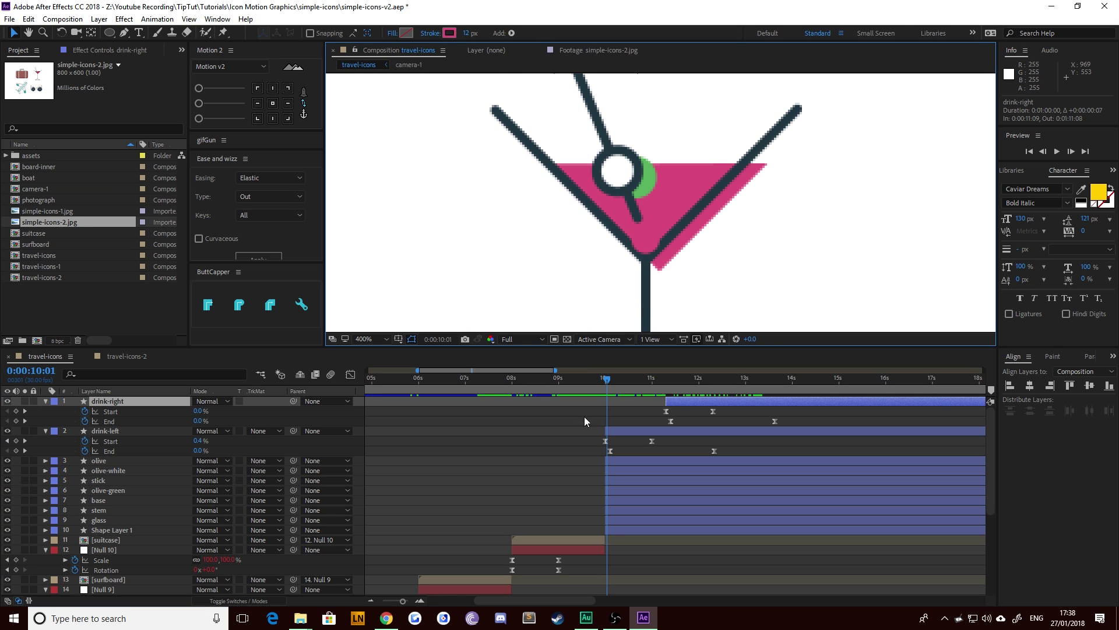
left_click(617, 380)
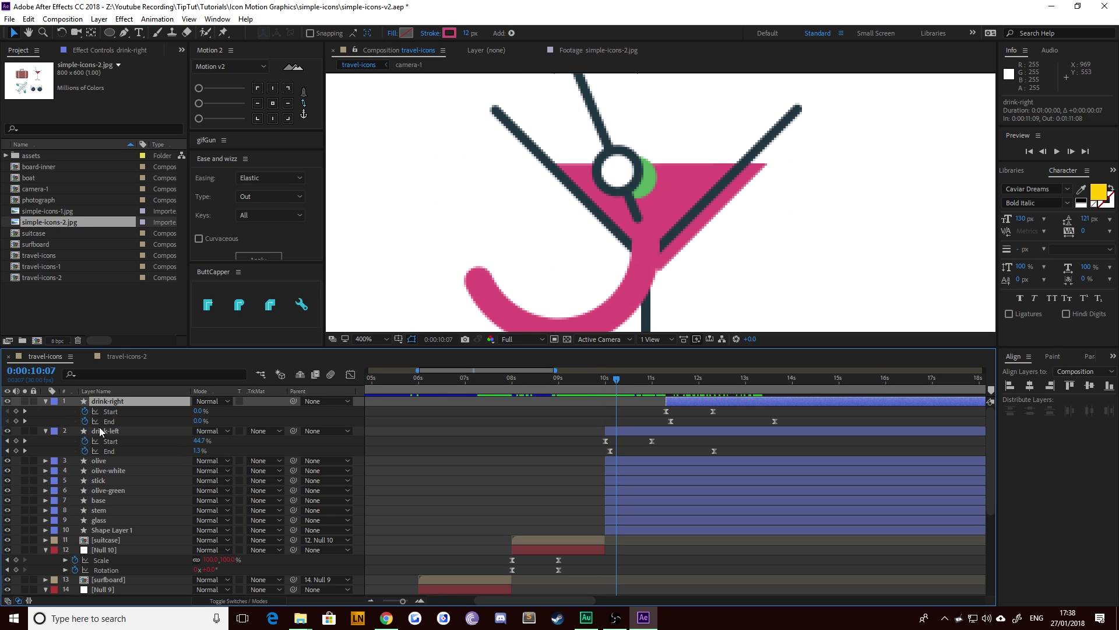
left_click_drag(7, 463, 8, 501)
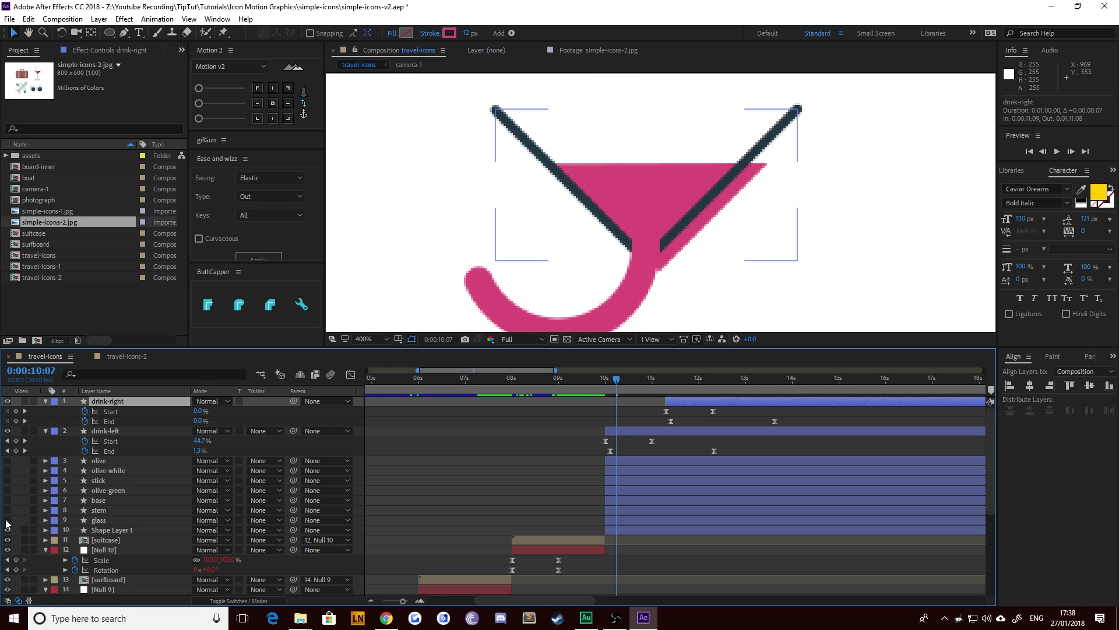
left_click(8, 519)
left_click(7, 530)
left_click(7, 530)
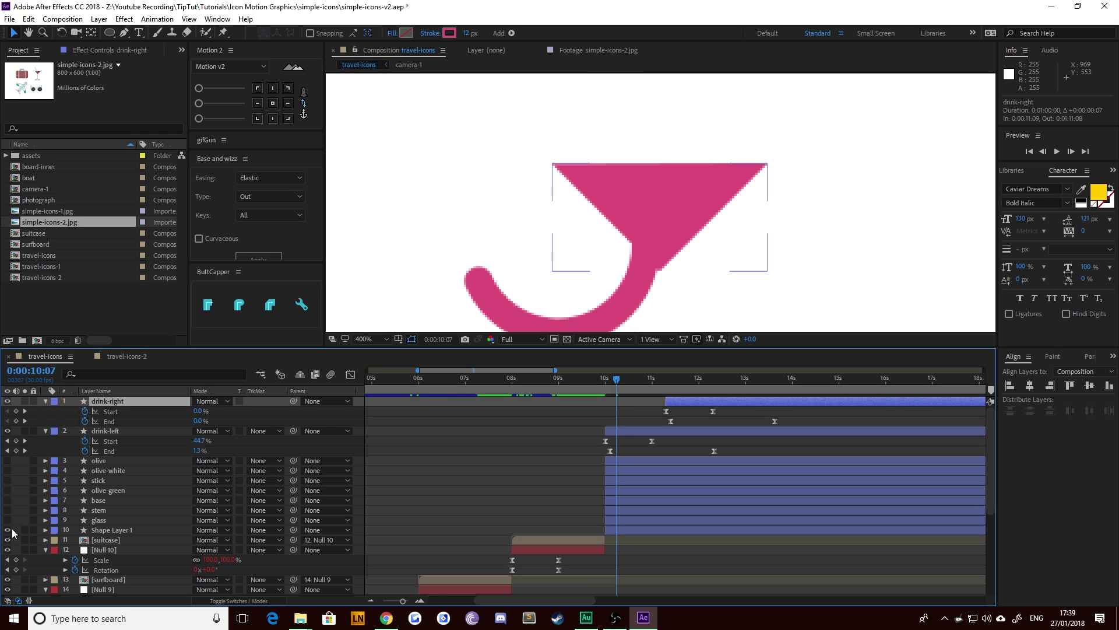
Step: Rename the pink triangle's layer as drink
left_click(103, 530)
key("Return")
type("d")
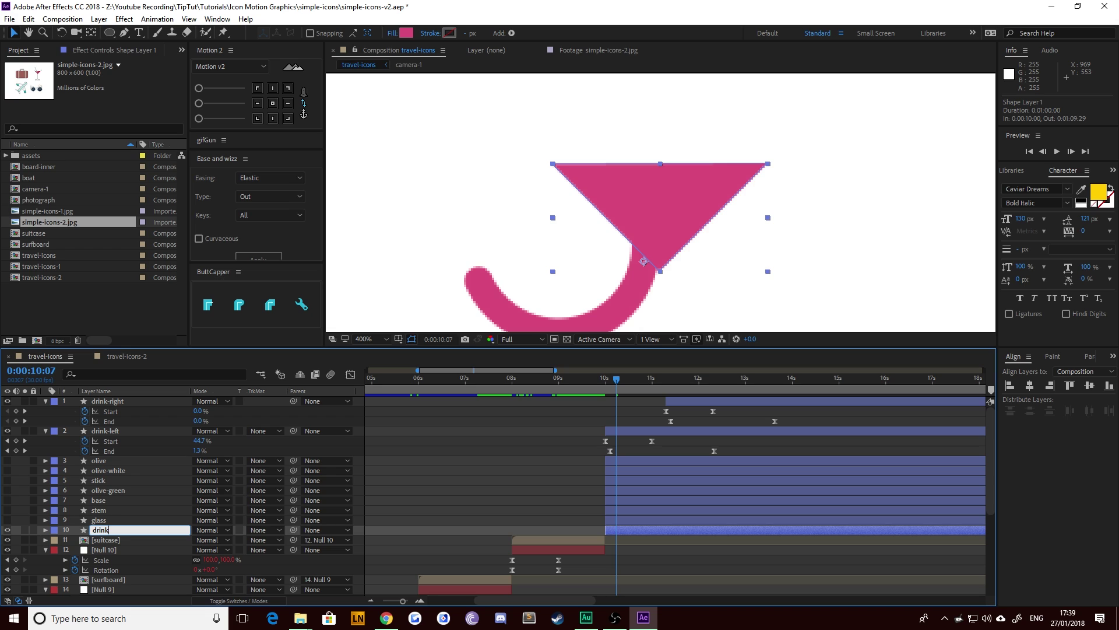
type("rink")
key("Return")
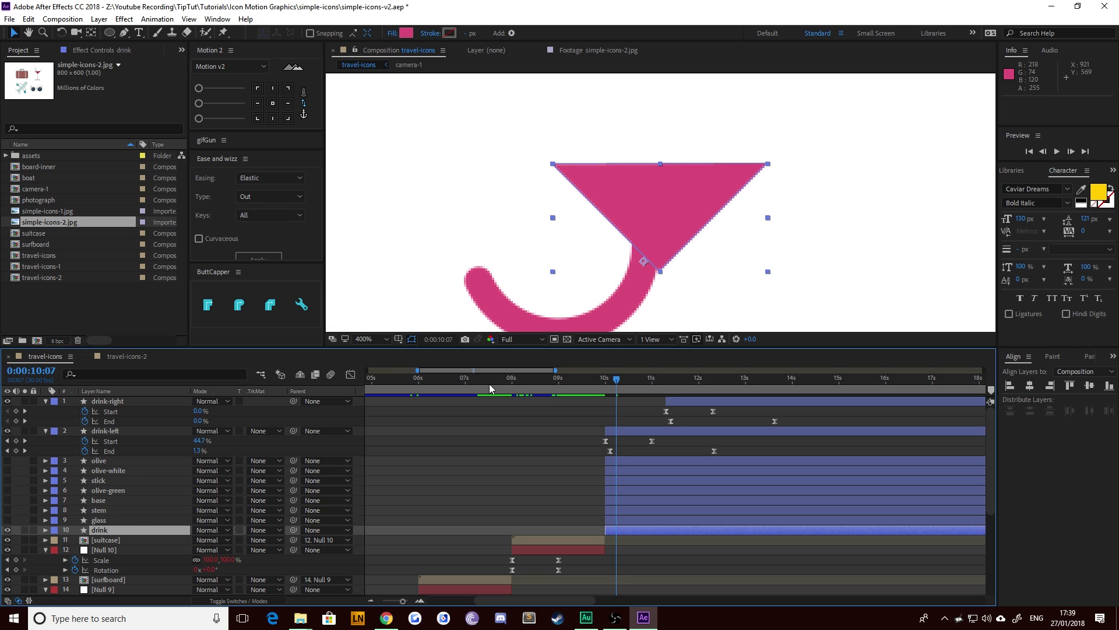
left_click(481, 452)
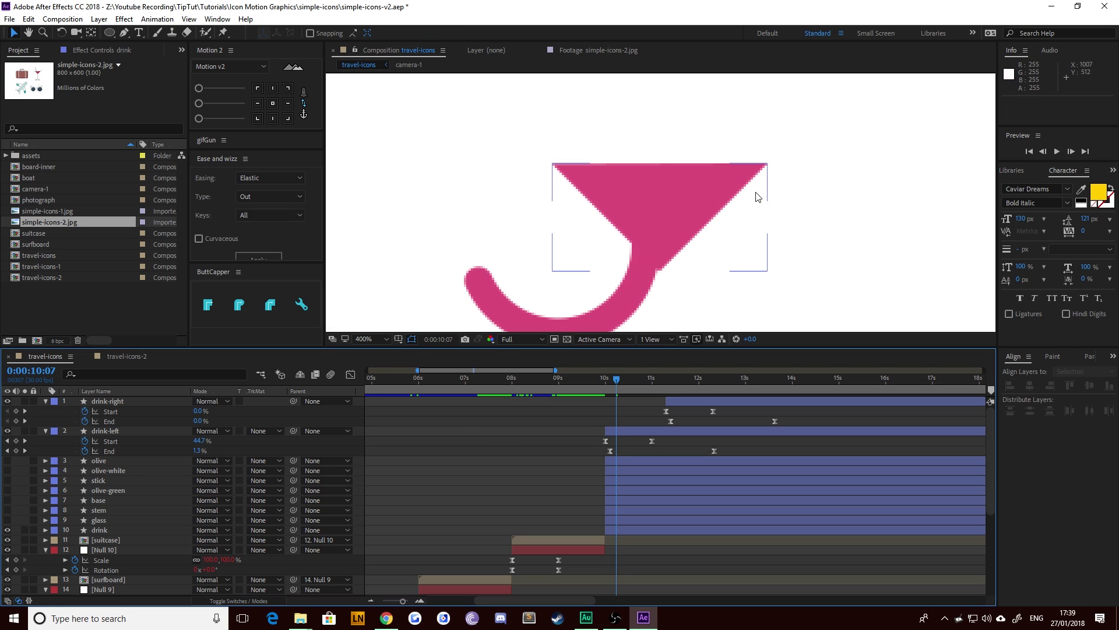
Step: Draw a rectangle on a new shape layer that fully encloses the drink triangle
left_click_drag(107, 40, 149, 40)
key("comma")
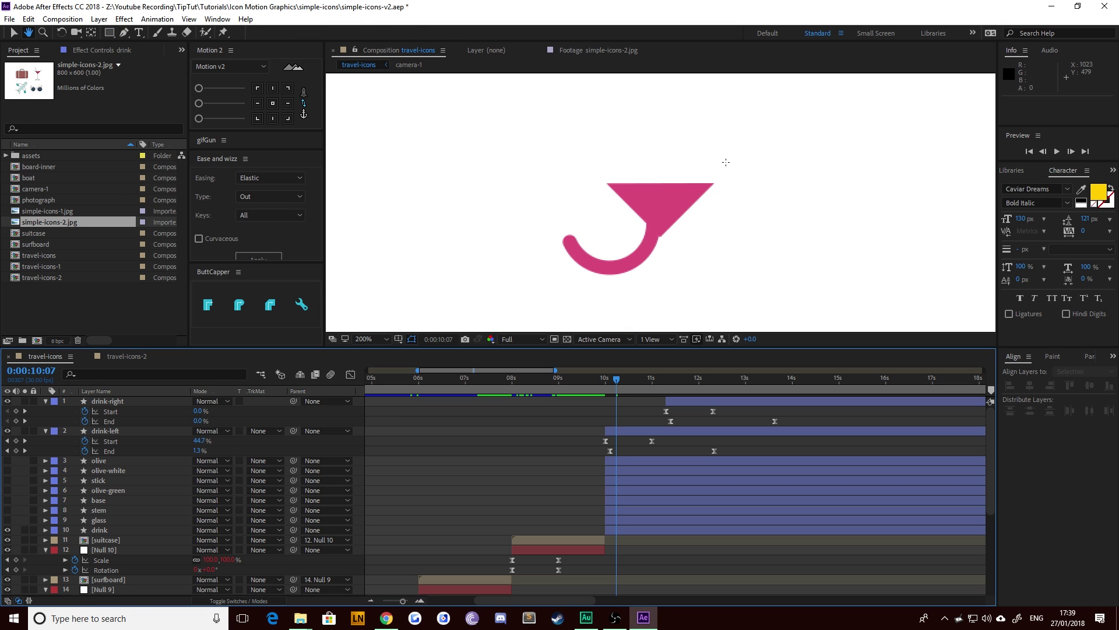
mouse_move(763, 161)
left_mouse_down()
mouse_move(566, 210)
mouse_move(558, 238)
left_mouse_up()
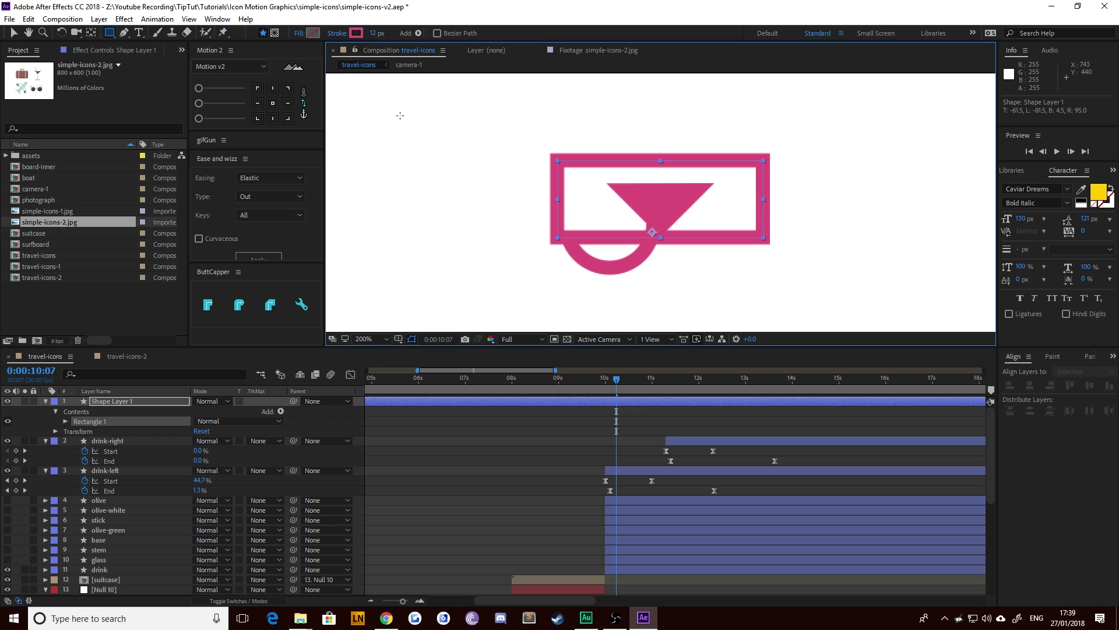
Step: Remove the rectangle's stroke and set its fill colour to A34E69
left_click(356, 34, "alt")
left_click(356, 34, "alt")
left_click(356, 33, "alt")
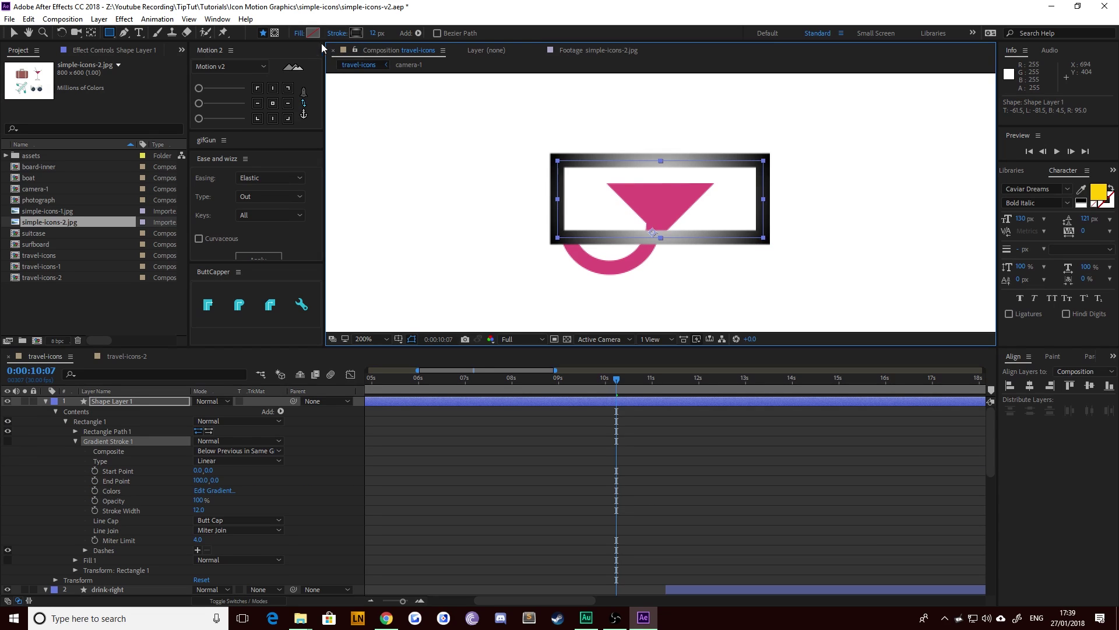
left_click(312, 33)
left_click(267, 166)
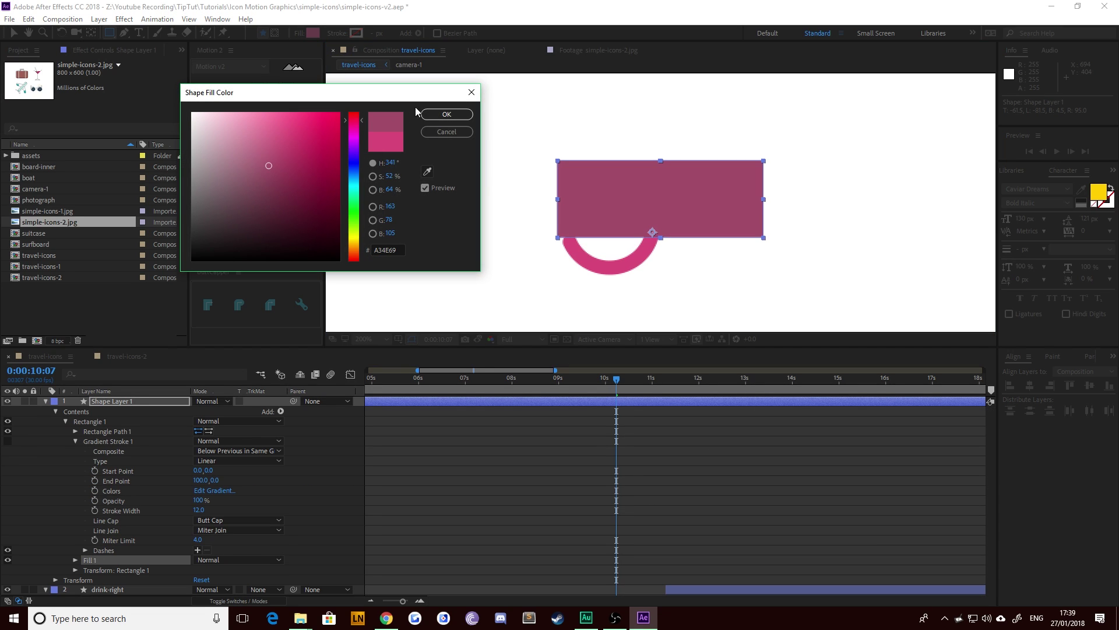
left_click(446, 114)
Step: Nudge the rectangle layer down 1 px to position 958.0, 540.5, with its lower edge at the triangle's tip
key("v")
scroll(412, 206, "up", 1)
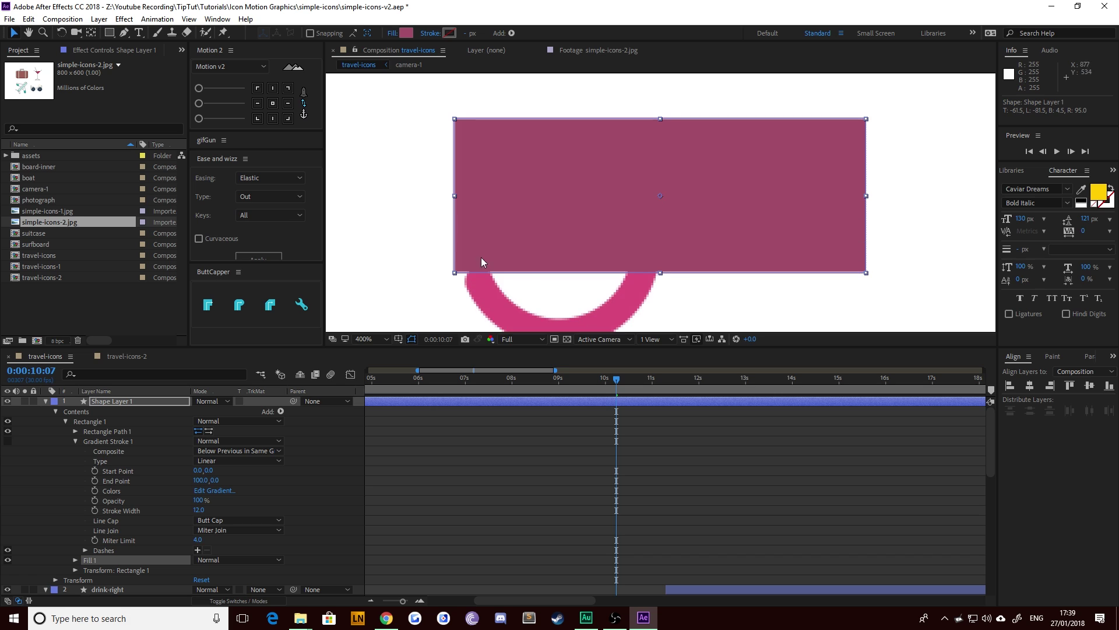
left_click_drag(695, 302, 680, 262)
left_click(683, 261)
mouse_move(715, 209)
left_mouse_down()
mouse_move(705, 176)
mouse_move(700, 204)
mouse_move(725, 194)
mouse_move(712, 217)
left_mouse_up()
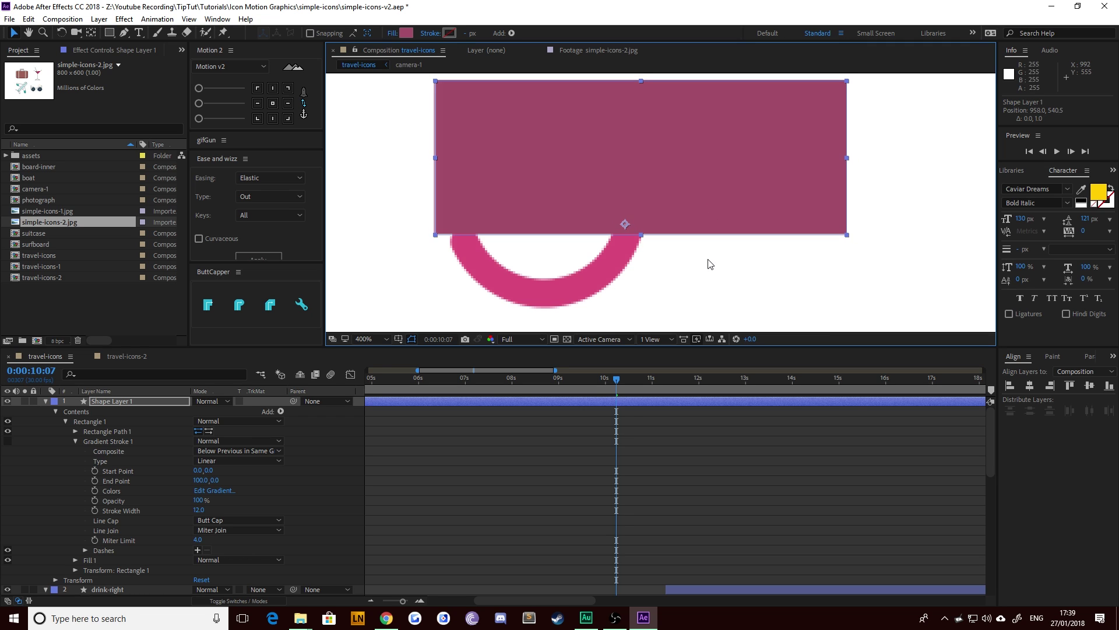
left_click(741, 279)
Step: Rename the rectangle's layer as mask and trim its start to 0:00:10:07
left_click(131, 401)
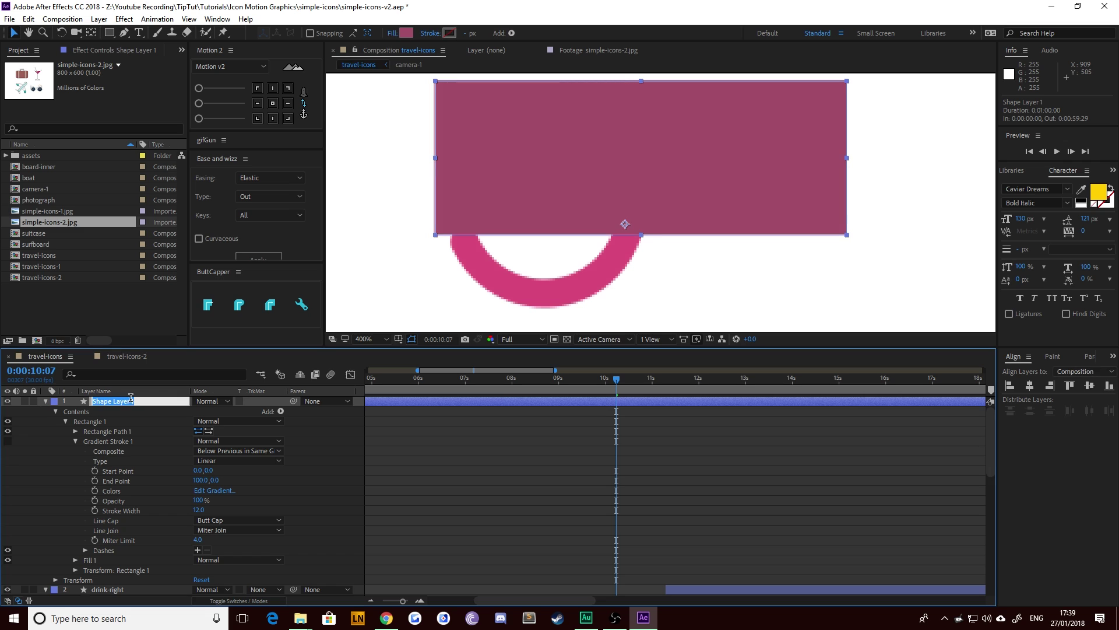
type("mask")
key("Return")
key("alt+bracketleft")
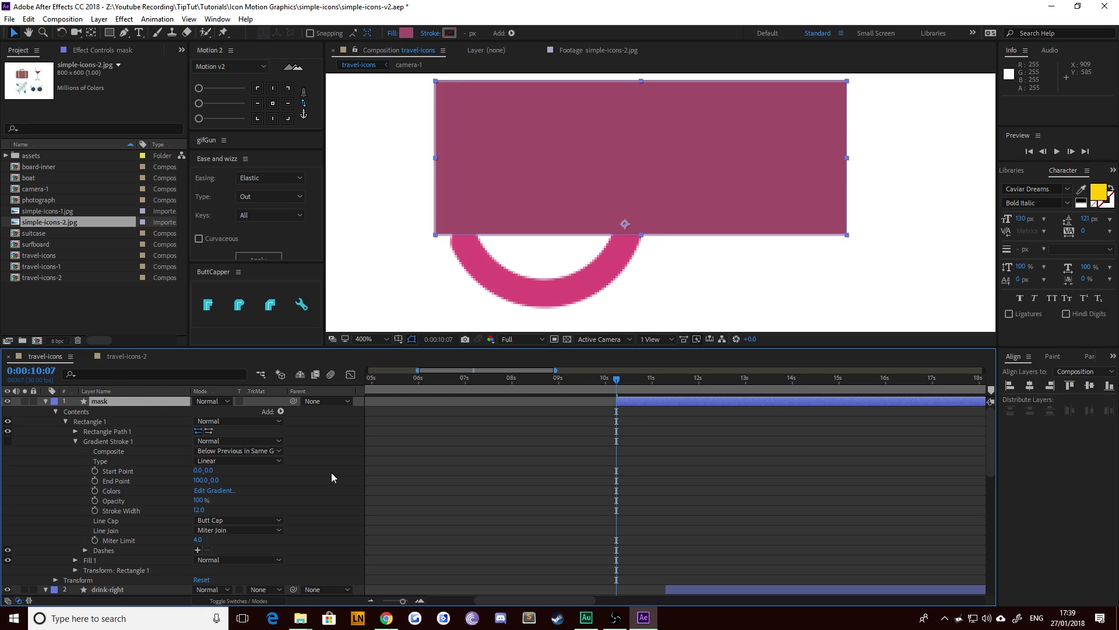
key("u")
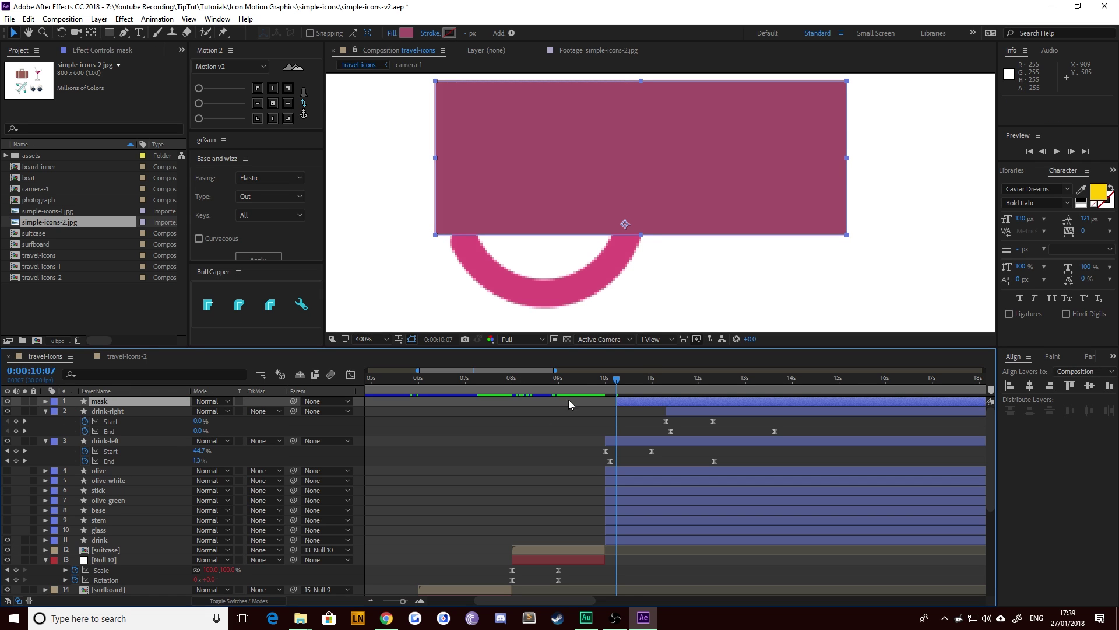
Step: Lower the mask layer in the stack until it sits directly above the drink layer
key("ctrl+bracketleft")
key("ctrl+bracketleft")
key("ctrl+bracketleft")
key("ctrl+bracketleft")
key("ctrl+bracketleft")
key("ctrl+bracketleft")
key("ctrl+bracketleft")
key("ctrl+bracketleft")
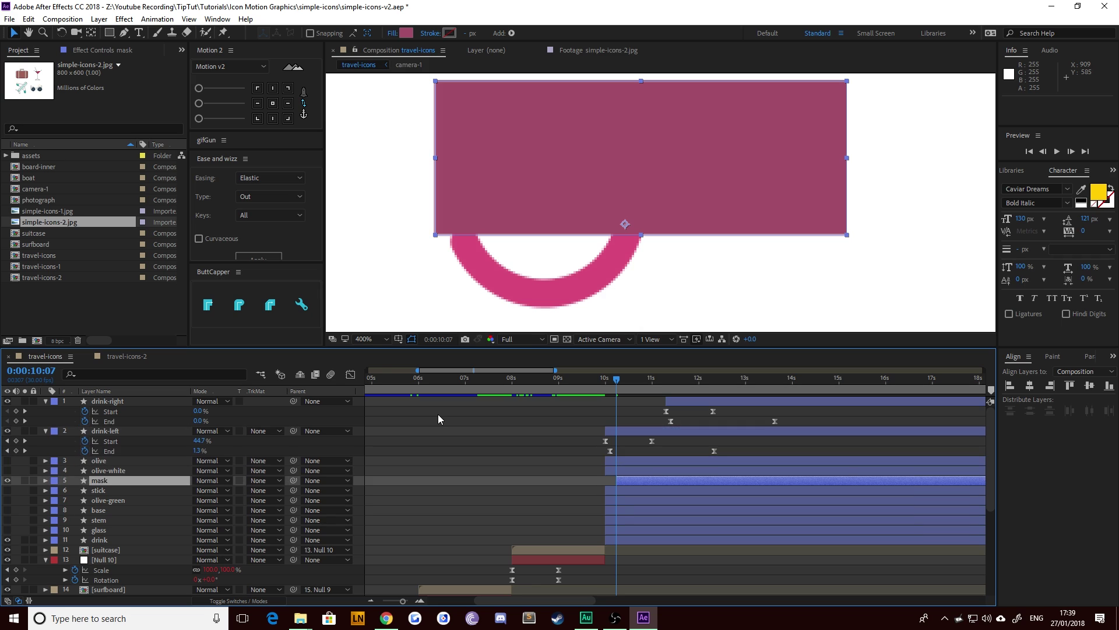
key("ctrl+bracketleft")
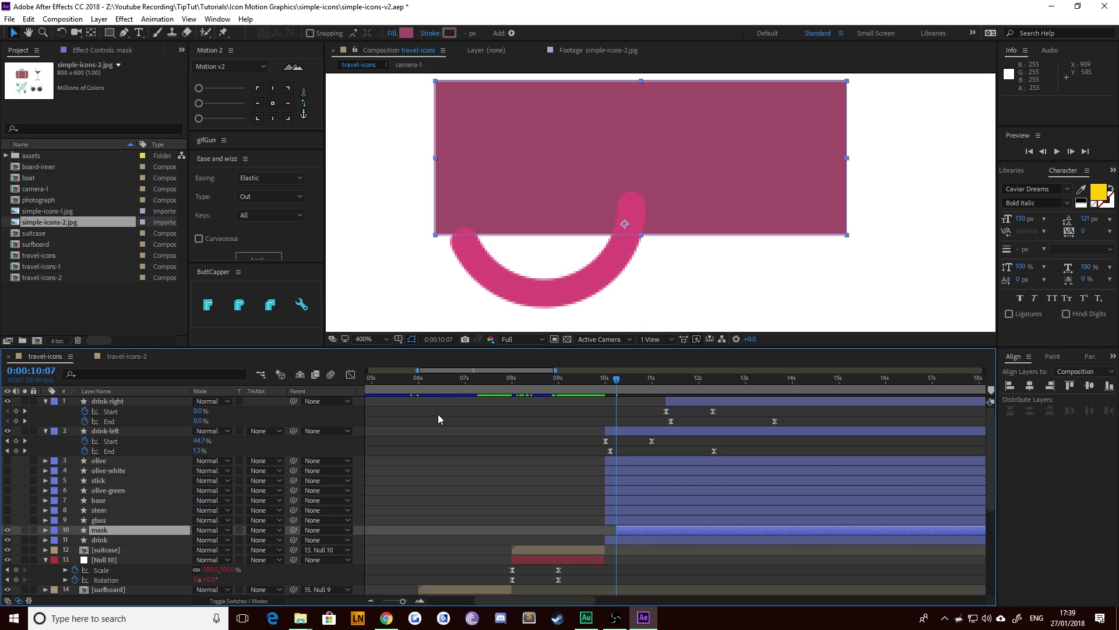
Step: Set the drink layer's track matte to Alpha Inverted Matte "mask" and select the mask layer
left_click(113, 541)
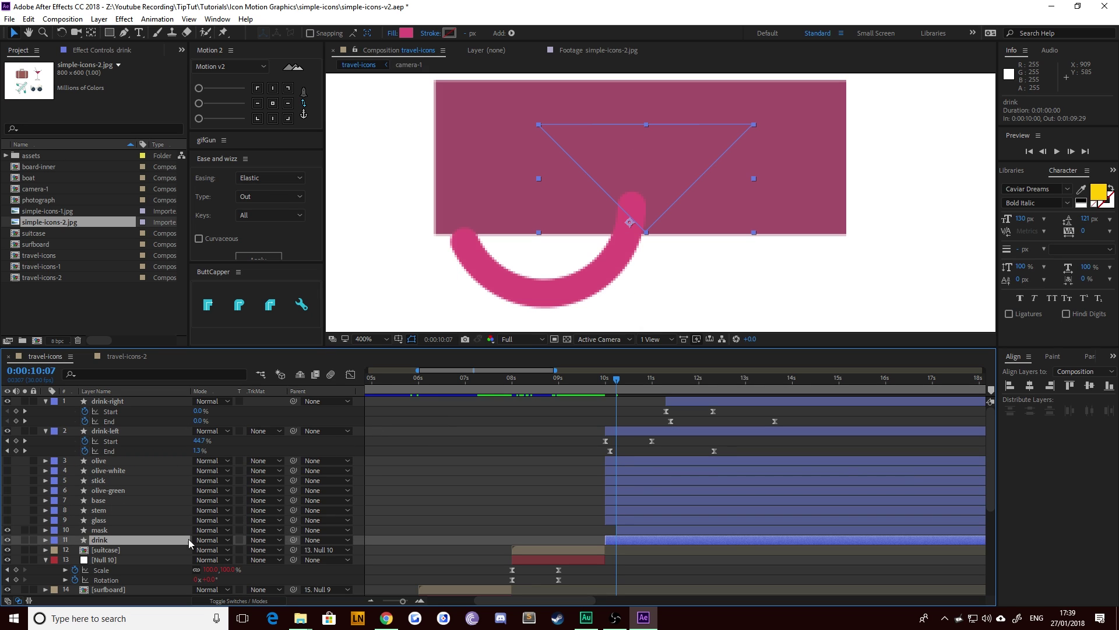
left_click(276, 542)
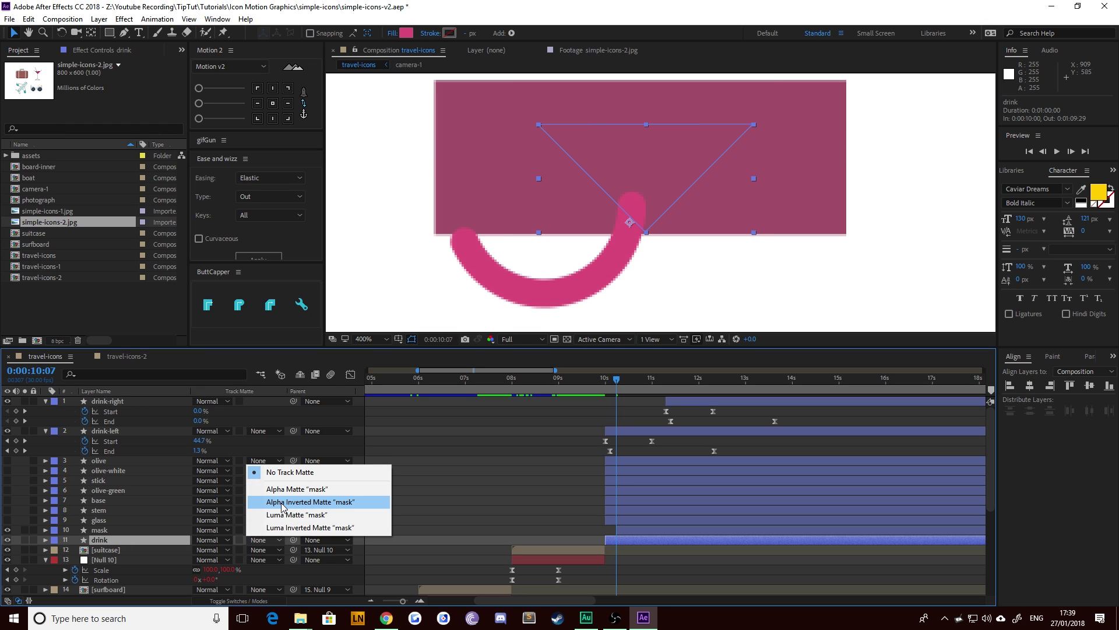
left_click(282, 505)
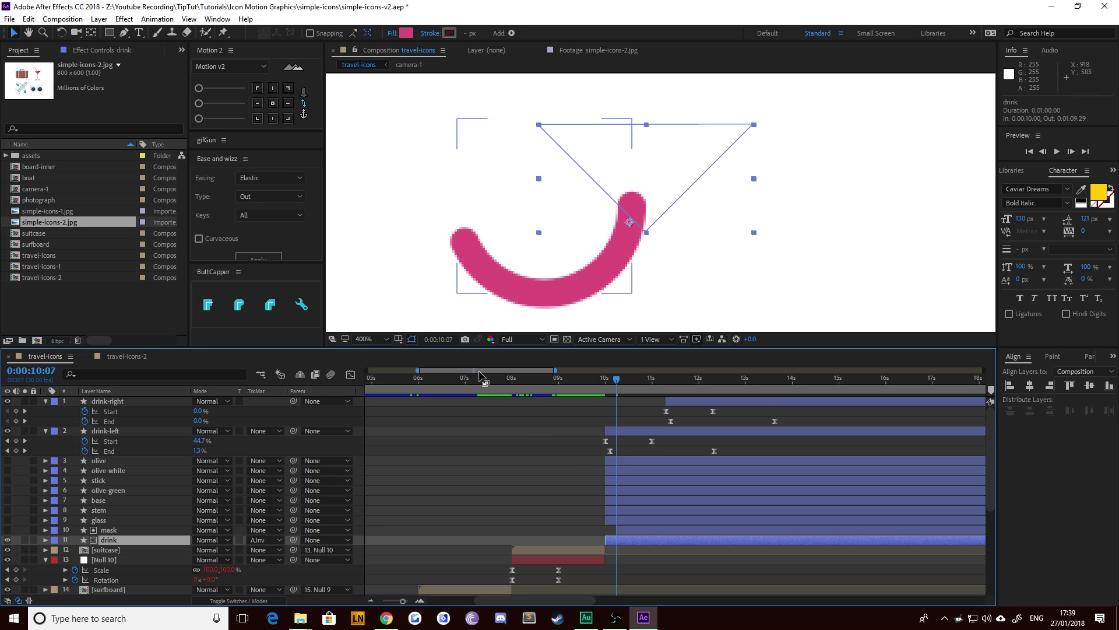
left_click(109, 530)
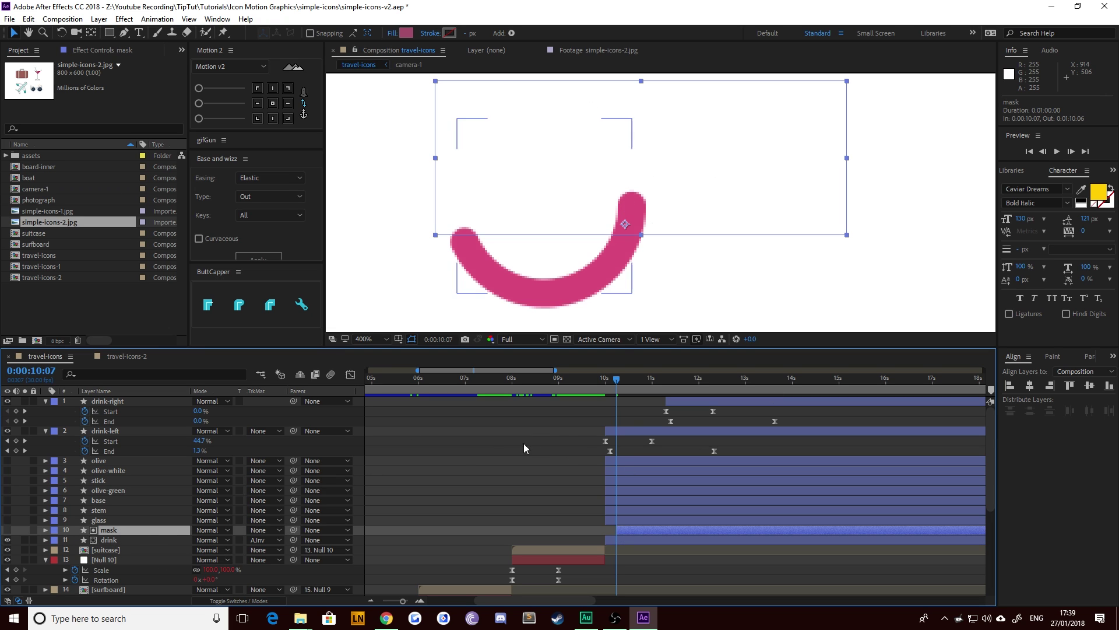
Step: Enable position keyframing on the mask layer and shift its start and first keyframe to 0:00:10:28
left_click_drag(727, 192, 724, 77)
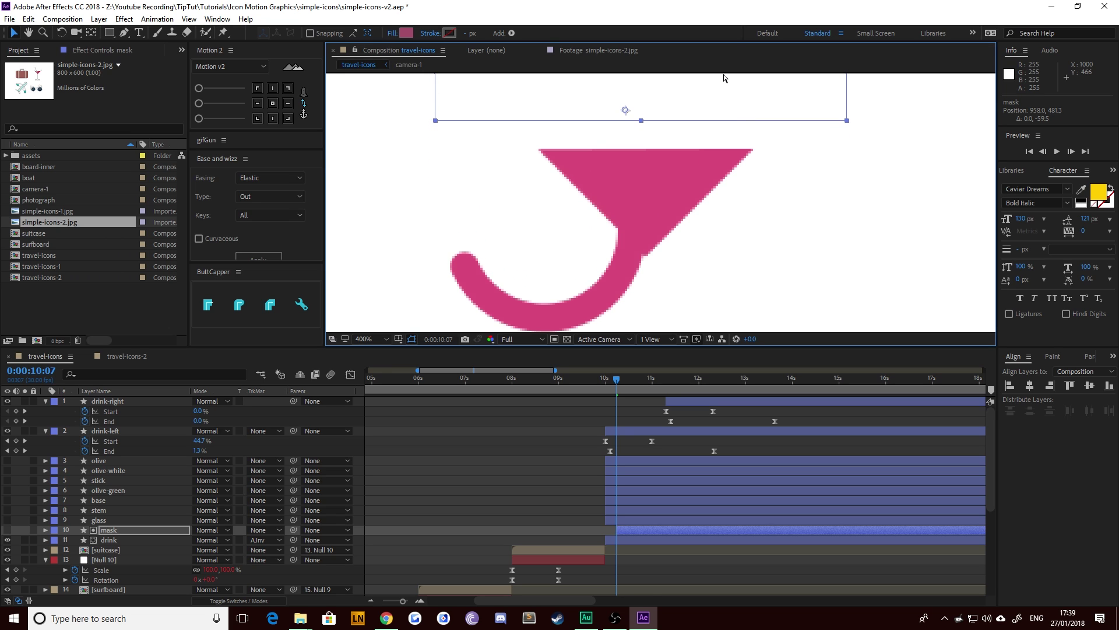
key("ctrl+z")
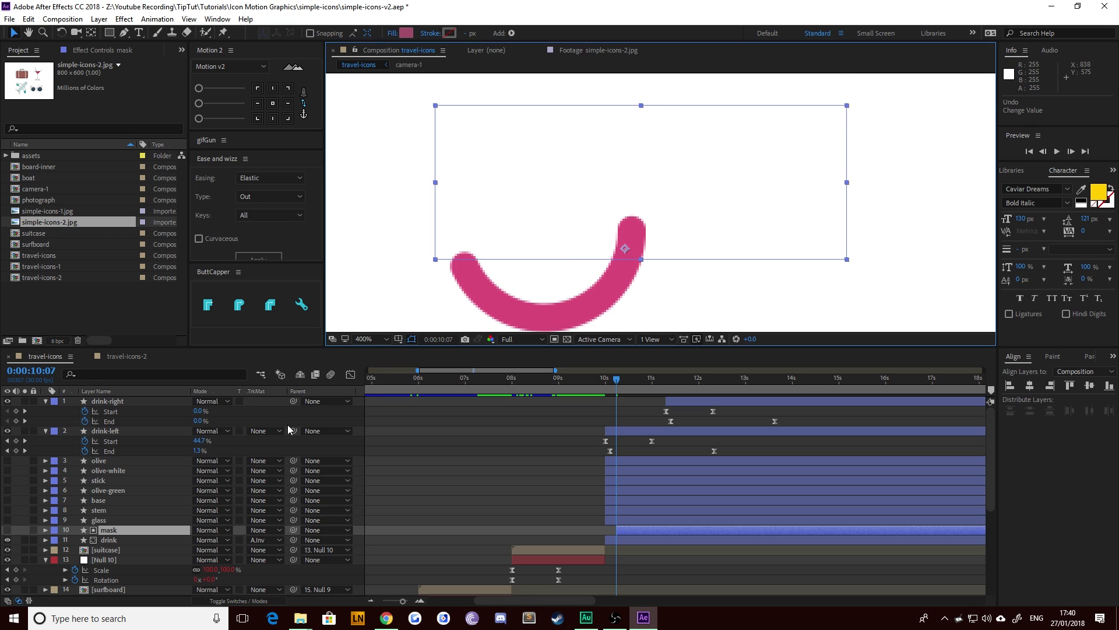
key("p")
left_click(75, 540)
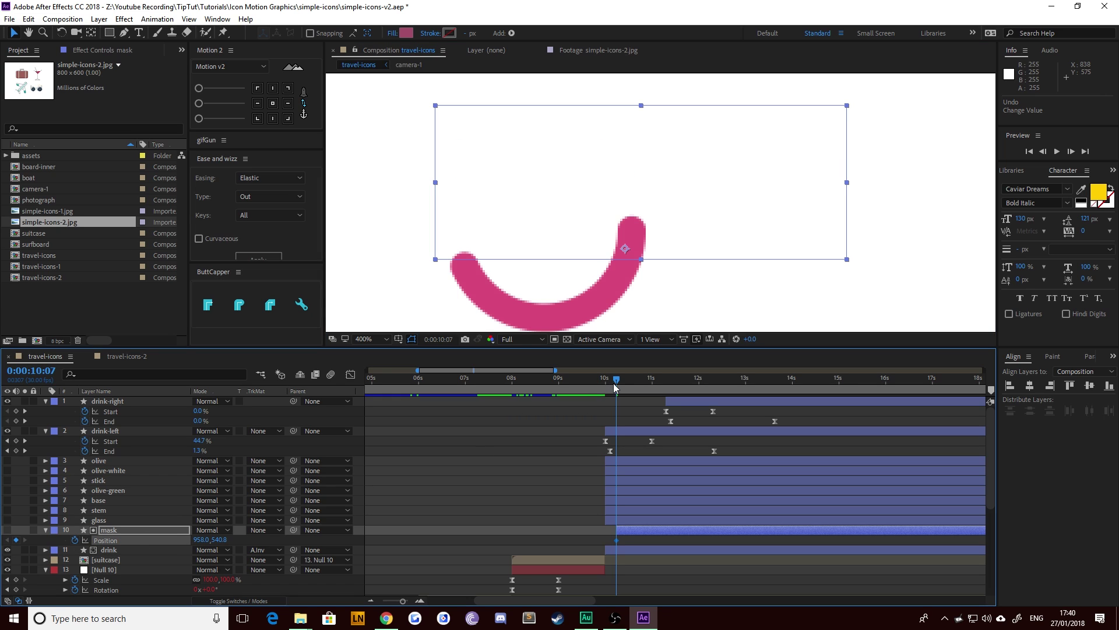
left_click_drag(618, 385, 649, 384)
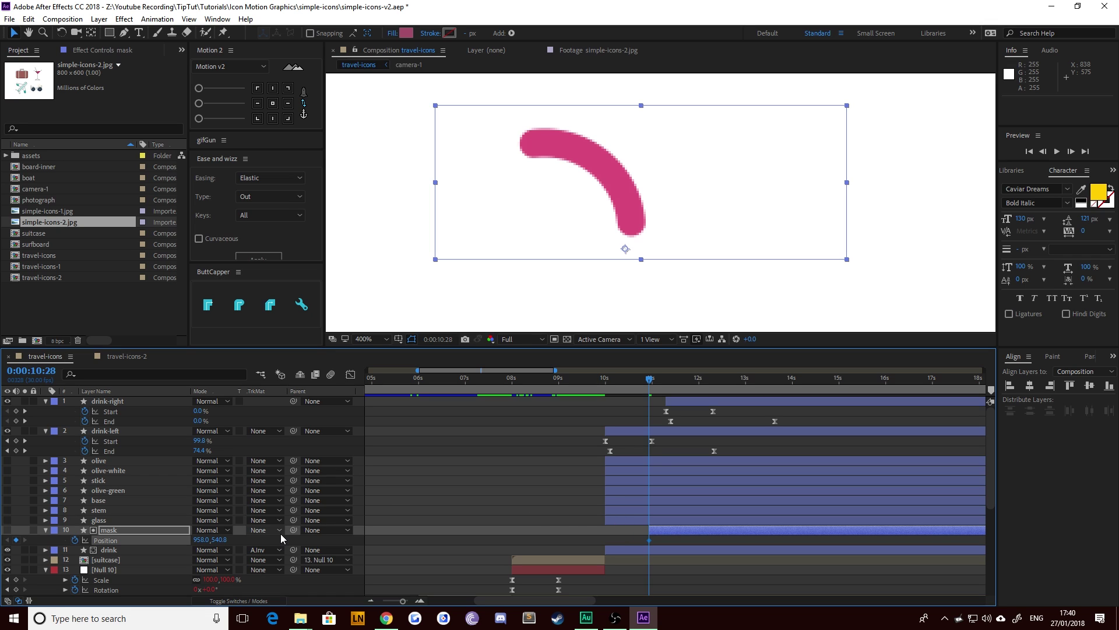
Step: Raise the mask layer to position 958.0, 504.5 at 0:00:11:28 to reveal the lower part of the drink
key("space")
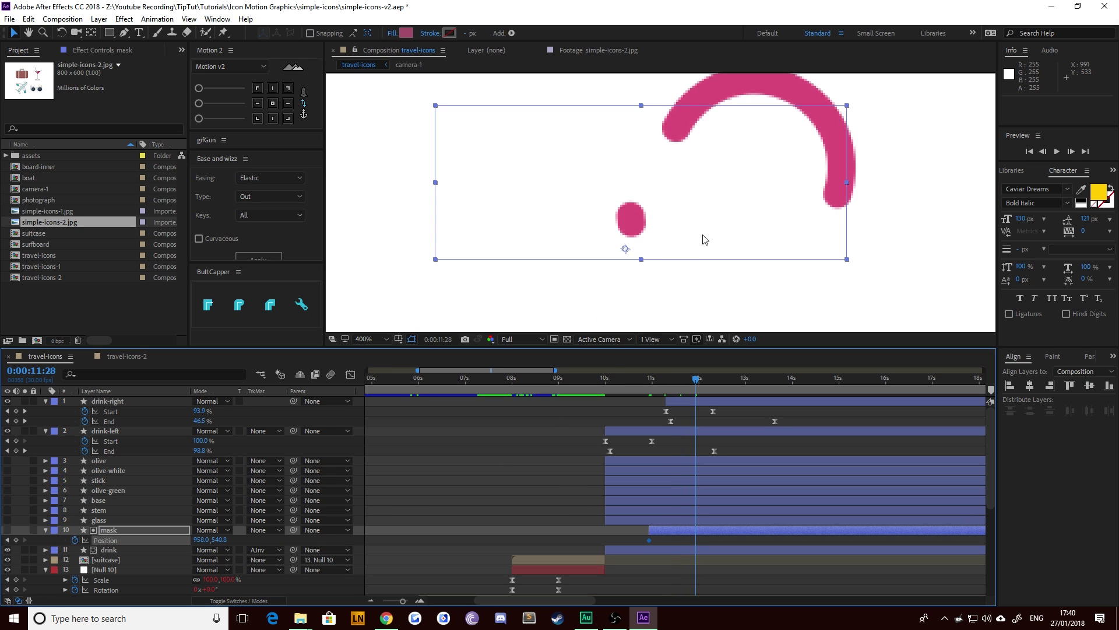
left_click_drag(707, 248, 692, 172)
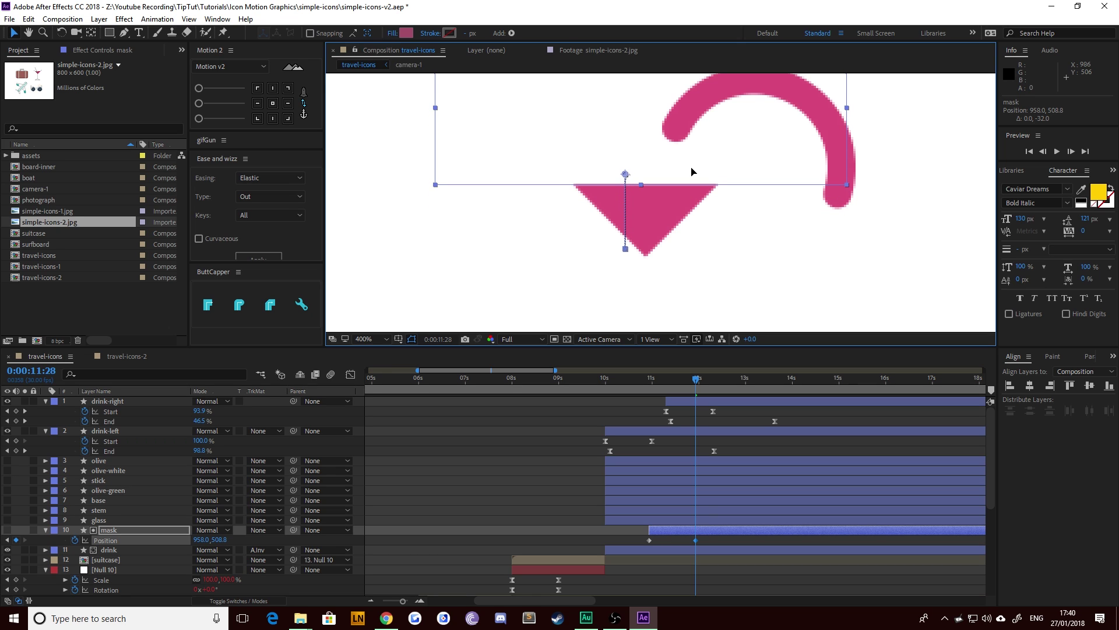
mouse_move(698, 379)
left_mouse_down()
mouse_move(726, 382)
mouse_move(699, 390)
left_mouse_up()
left_click_drag(691, 174, 687, 162)
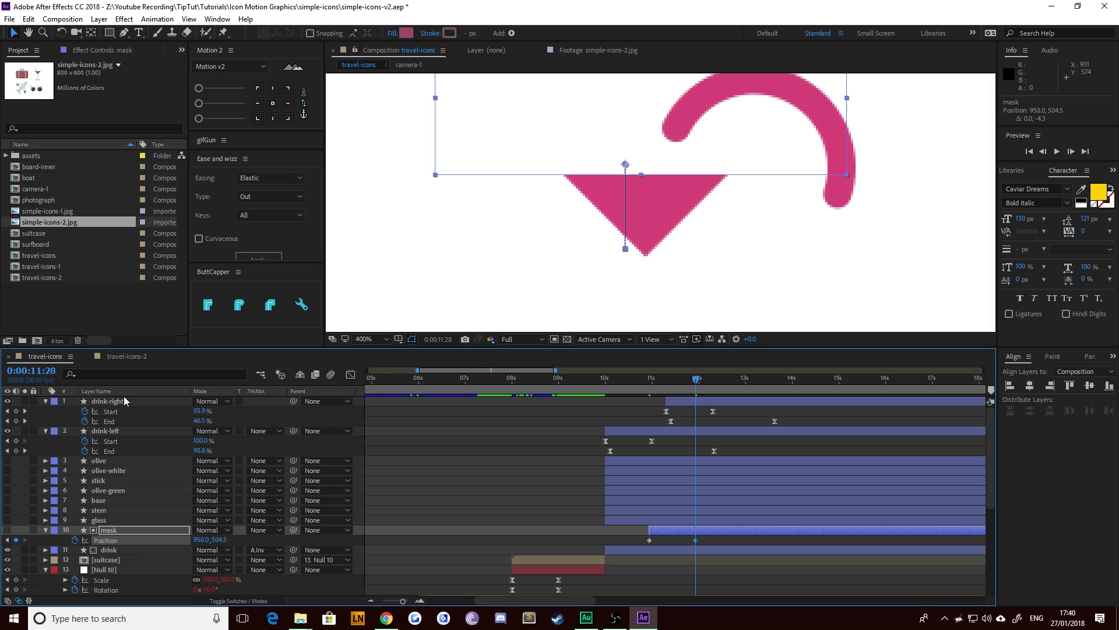
Step: Nudge the drink-right layer down 10 px to position 1014.5, 513.0
key("shift+Down")
key("ctrl+z")
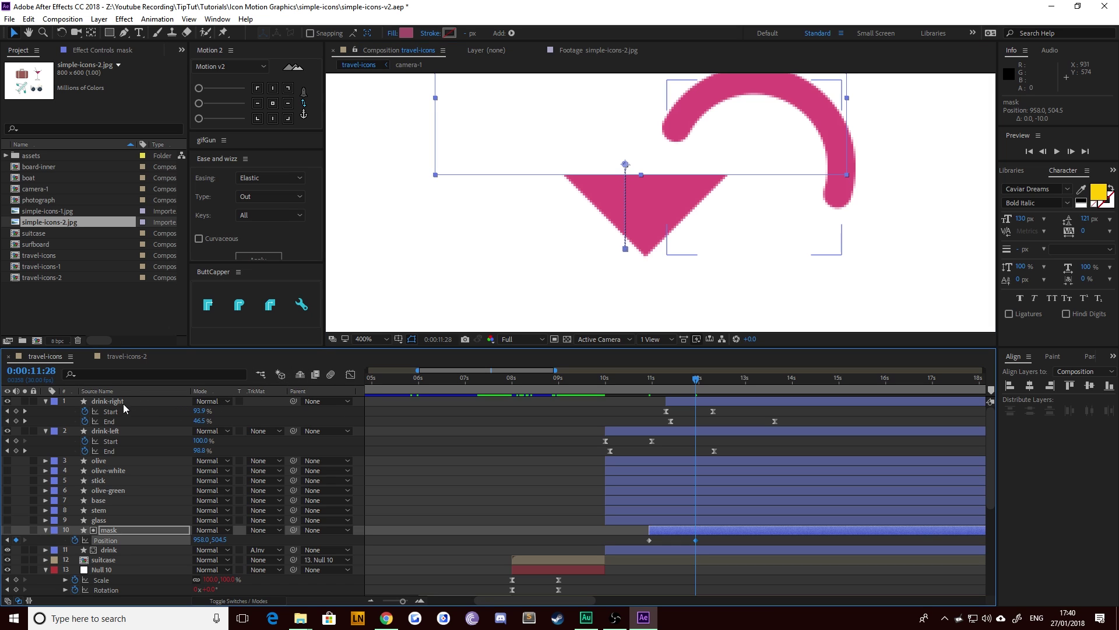
left_click(124, 402)
key("shift+Down")
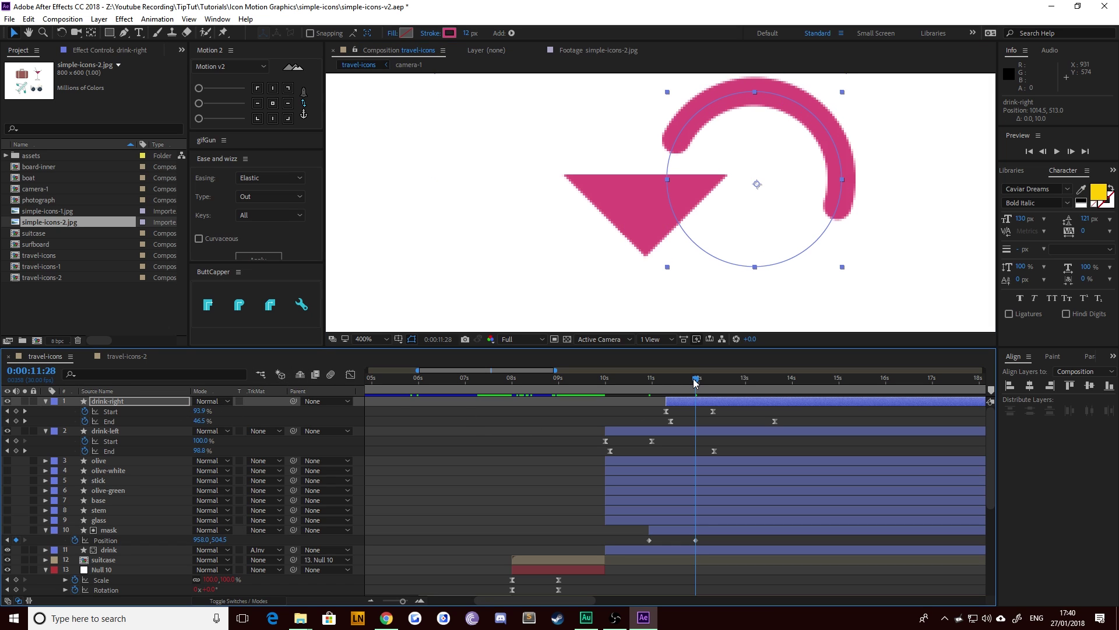
Step: Hold the mask's position with a keyframe at 0:00:12:06 and raise the mask to 958.0, 493.0 at 0:00:13:21
mouse_move(697, 379)
left_mouse_down()
mouse_move(741, 384)
mouse_move(695, 389)
mouse_move(708, 391)
left_mouse_up()
left_click(15, 539)
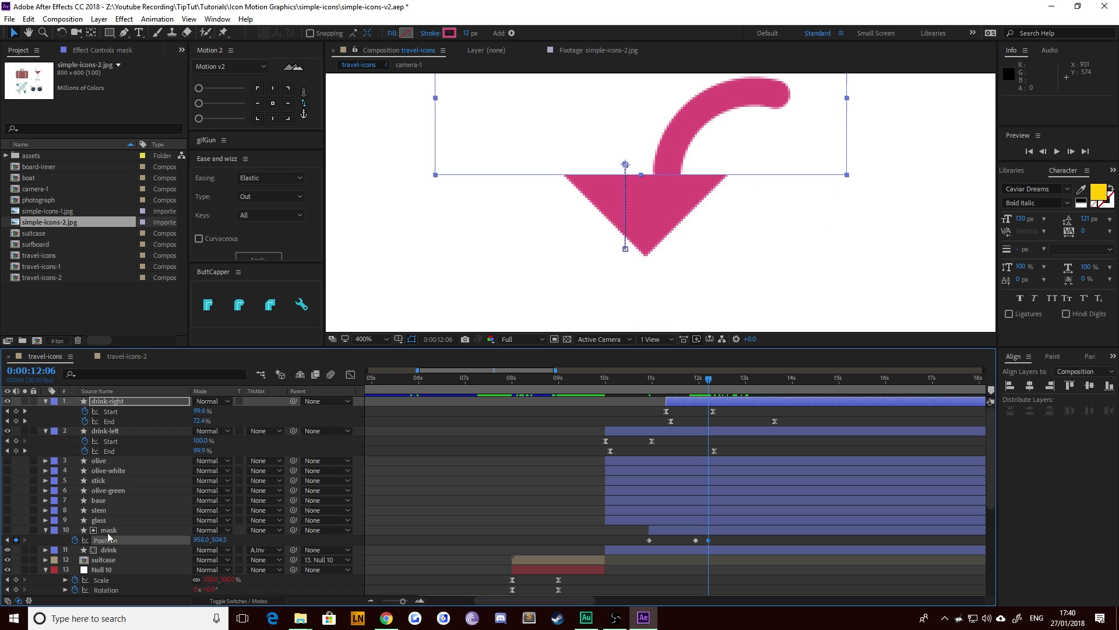
left_click_drag(711, 381, 783, 379)
left_click_drag(749, 159, 710, 236)
key("Down")
key("Down")
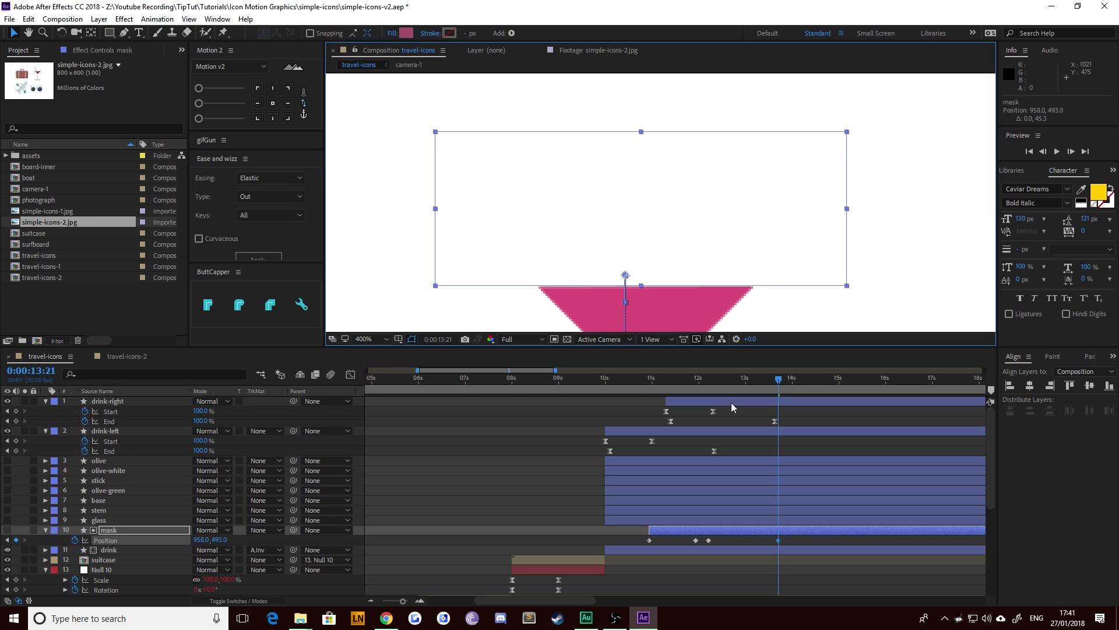
Step: Nudge the mask to position 958, 492.5 at its last keyframe, ease all its Position keyframes, and preview the motion
key("Up")
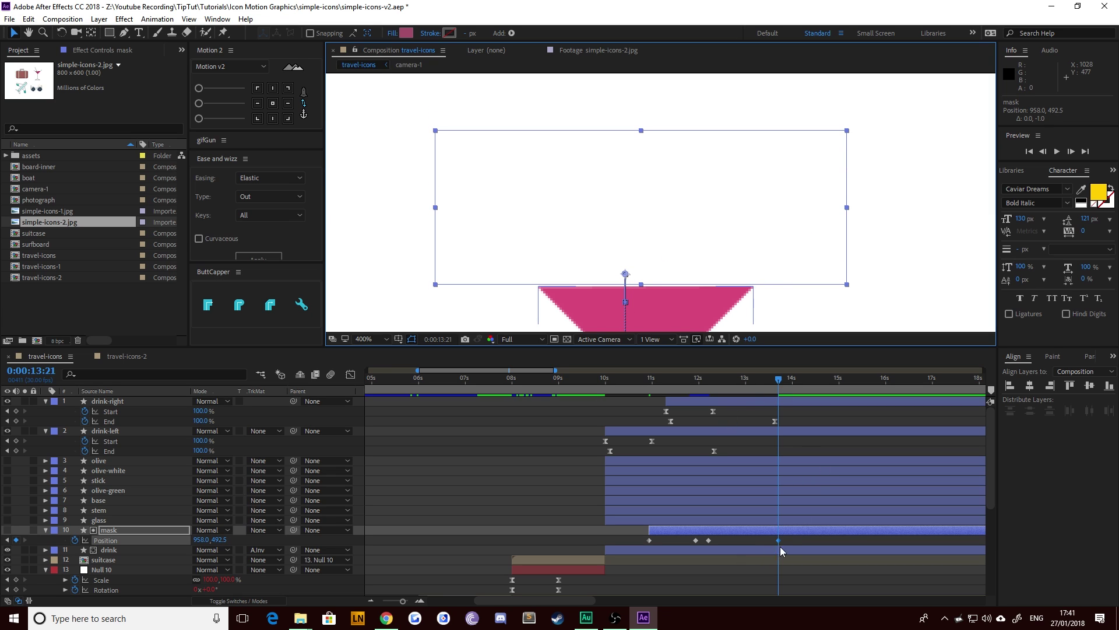
left_click_drag(793, 544, 655, 555)
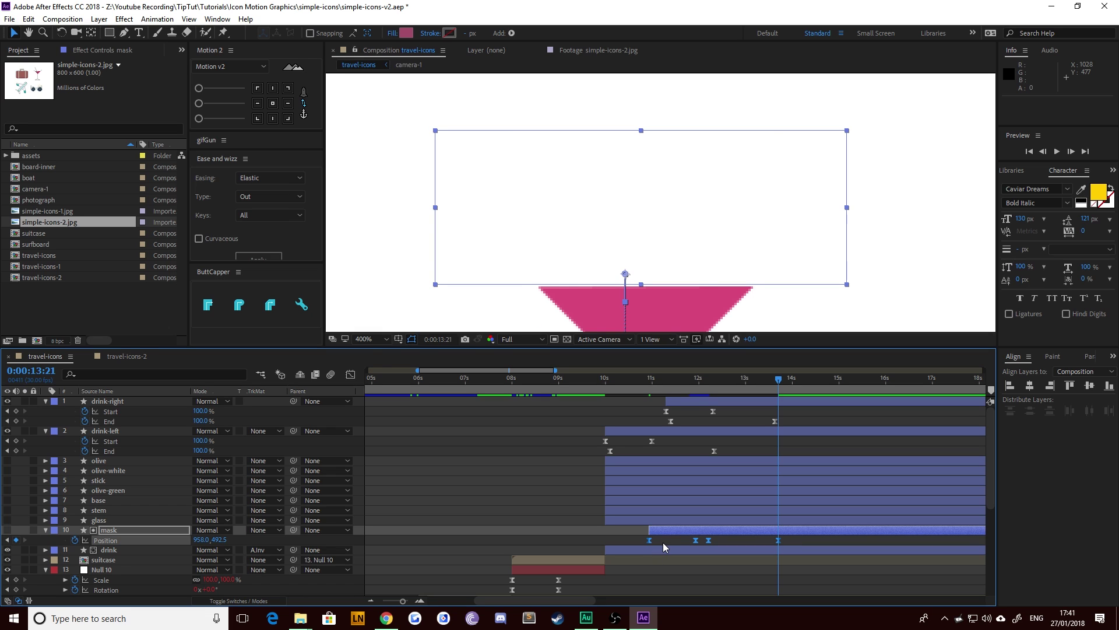
left_click(646, 385)
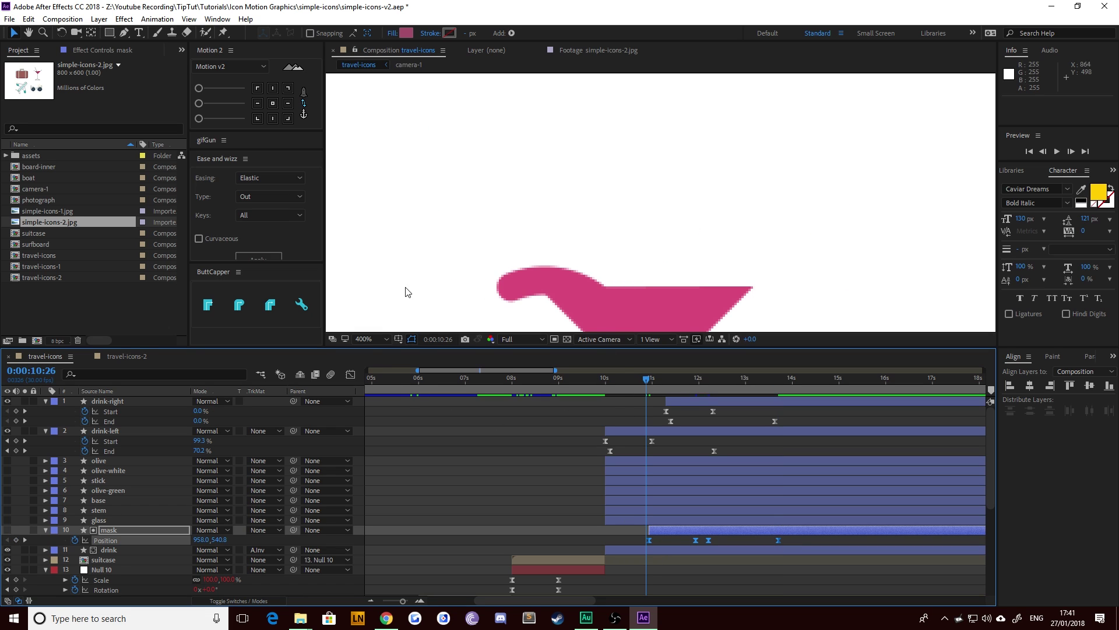
left_click(408, 290)
scroll(470, 313, "down", 1)
key("space")
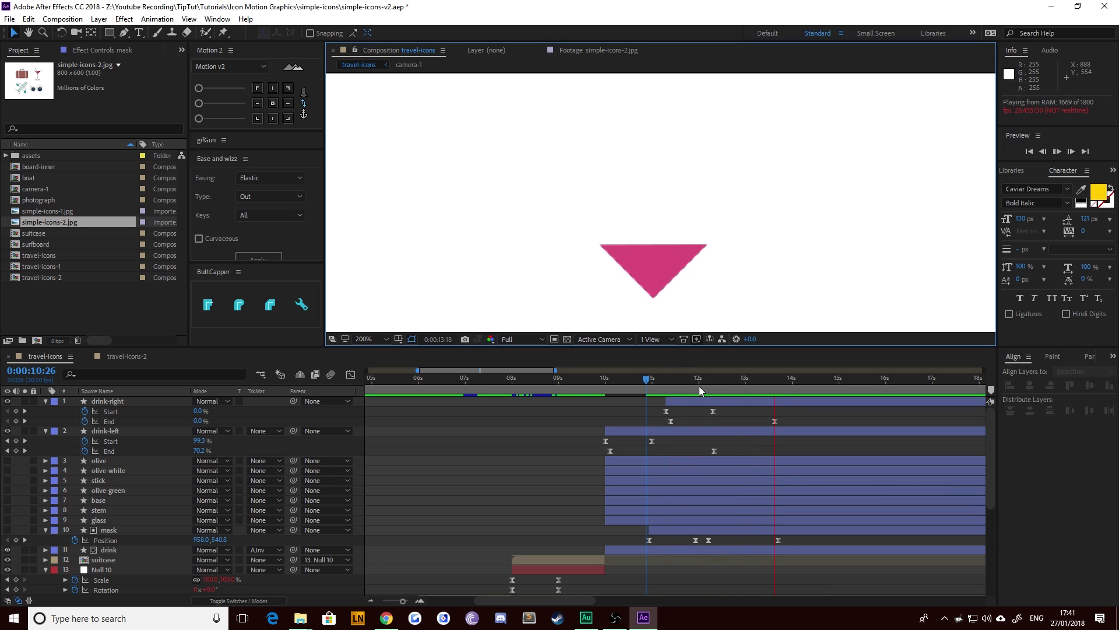
Step: Reshape the mask's Position speed graph so both movements accelerate sharply at the start and slow gradually toward the end
left_click(701, 530)
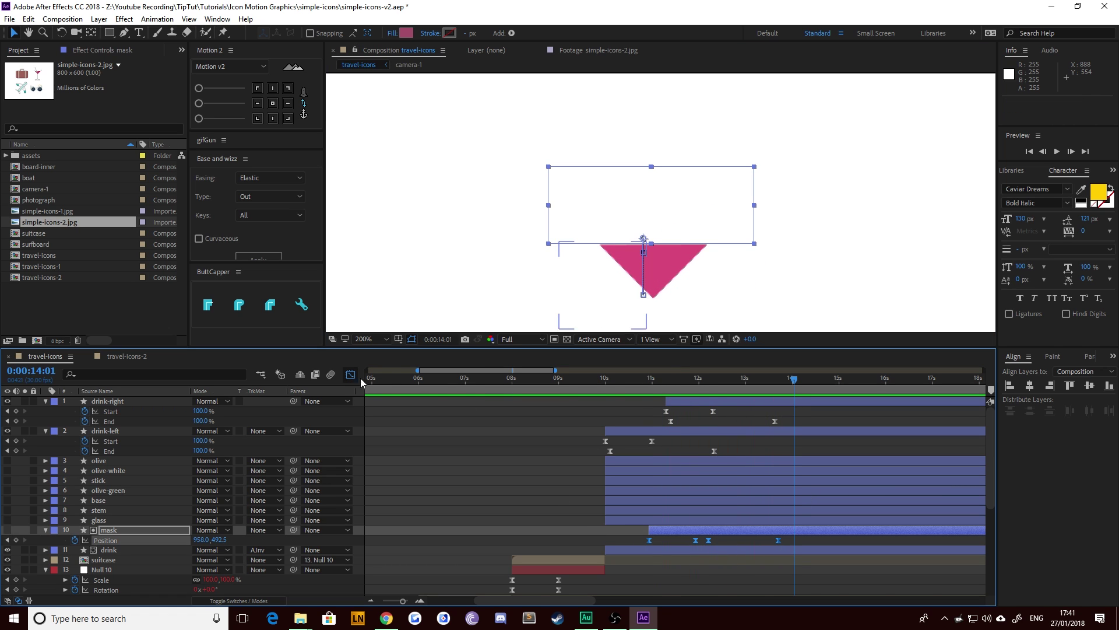
left_click(350, 374)
left_click_drag(829, 518, 595, 595)
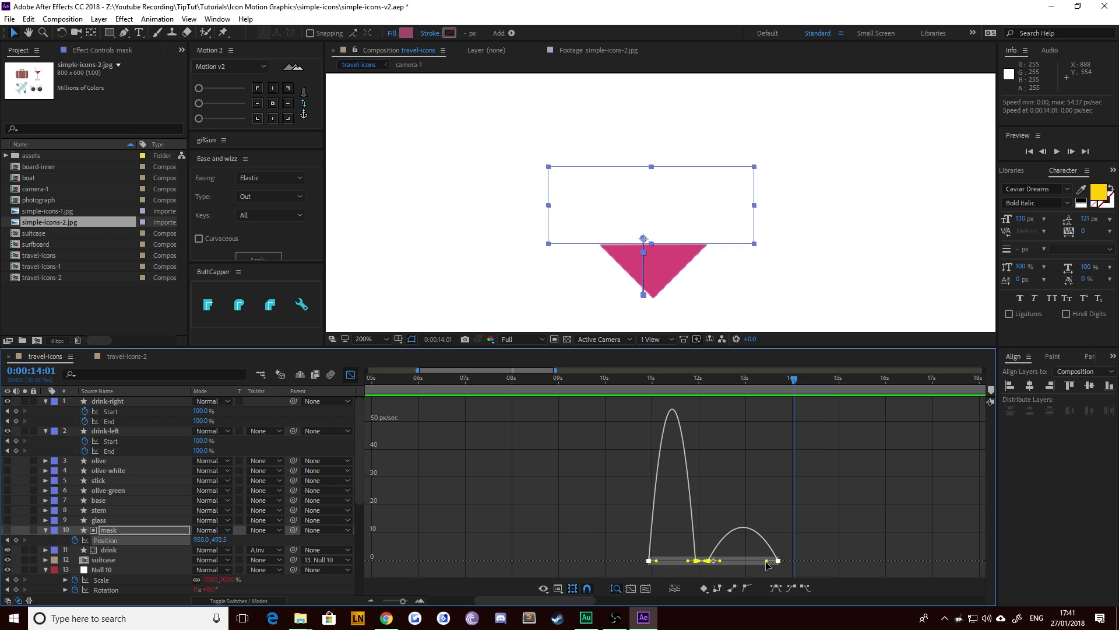
left_click_drag(767, 562, 744, 562)
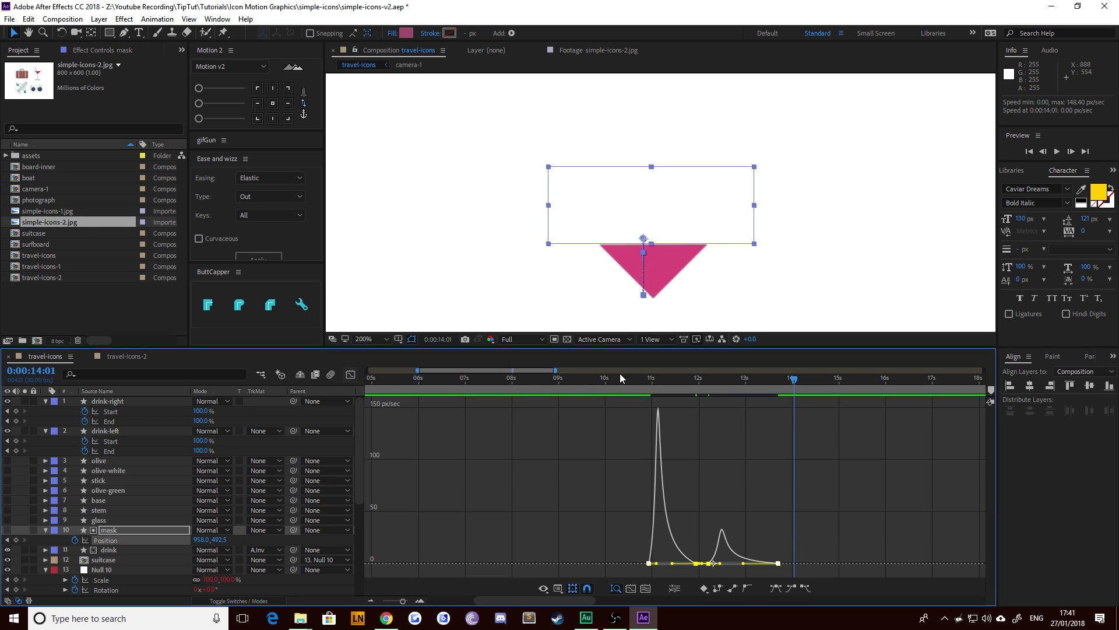
key("shift+F3")
Step: Extend the start of the mask layer back to 0:00:10:00 and scrub through the liquid's rise
left_click_drag(601, 382, 643, 412)
left_click_drag(649, 530, 599, 535)
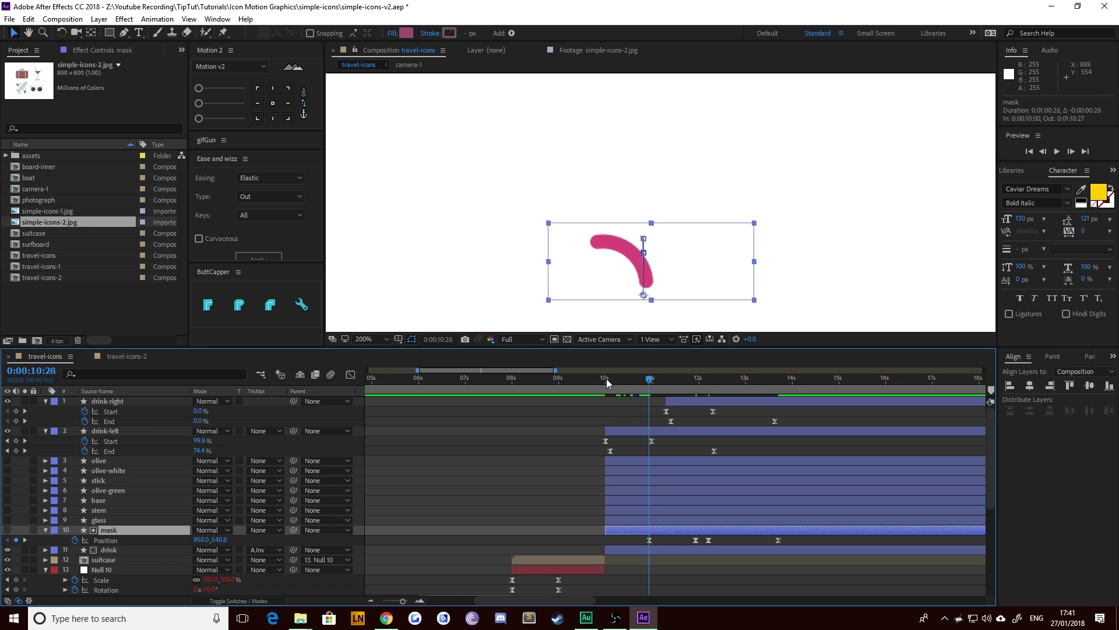
left_click_drag(611, 380, 667, 398)
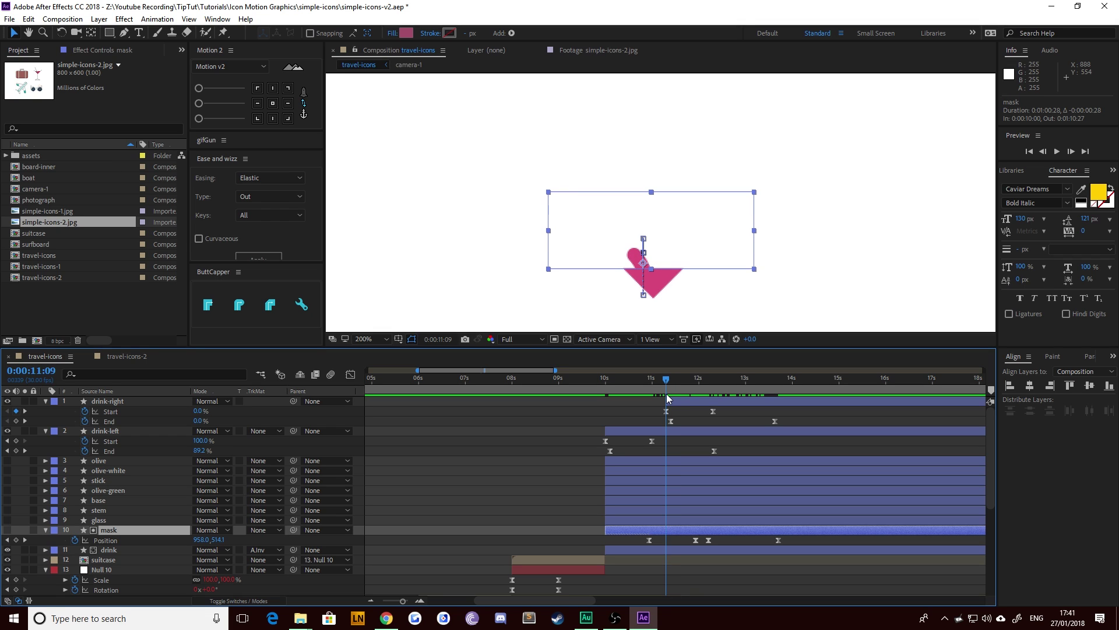
Step: Set drink-right's first trim keyframes to Start 20% and End 17%, with the End keyframe at 0:00:11:12
left_click(685, 402)
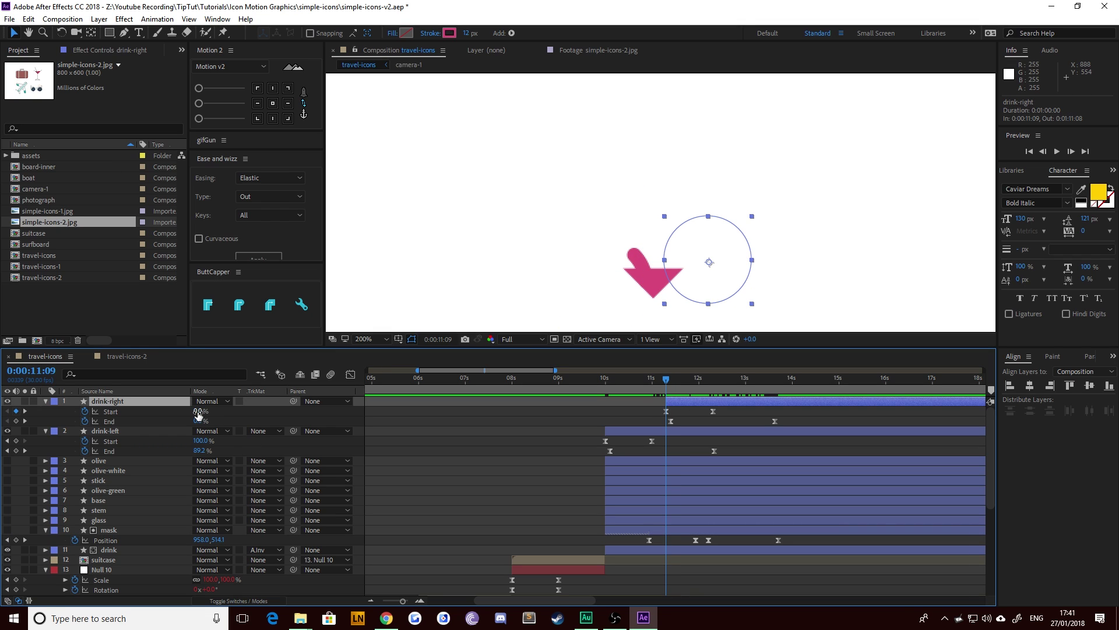
left_click_drag(199, 411, 204, 421)
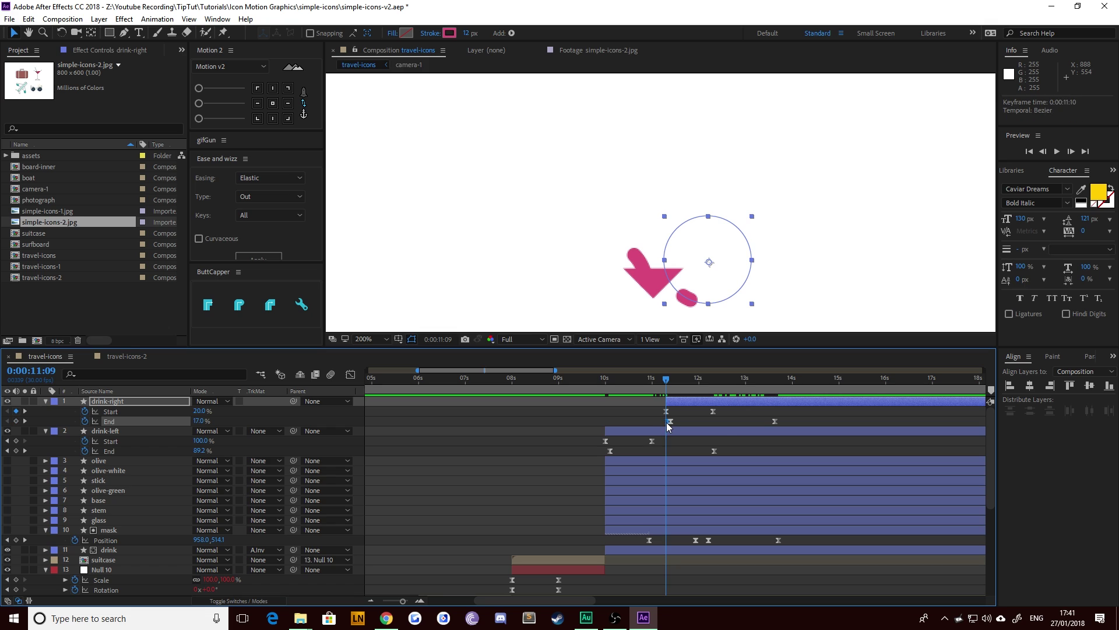
left_click_drag(667, 427, 670, 426)
left_click_drag(402, 602, 407, 602)
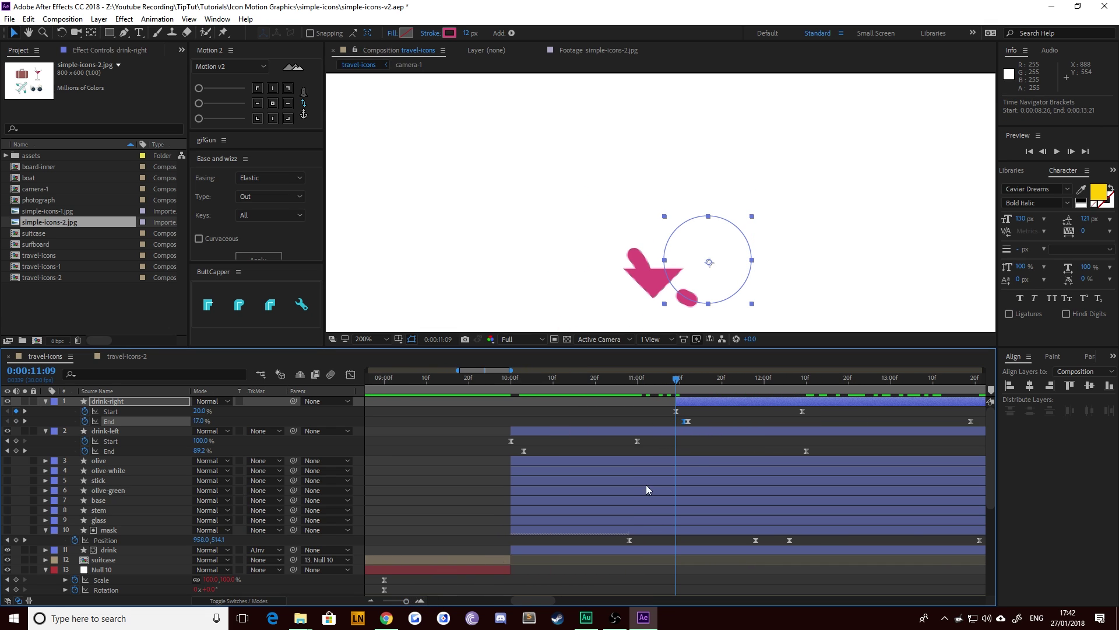
left_click(686, 421)
left_click(669, 381)
left_click_drag(669, 379, 841, 366)
left_click_drag(757, 367, 752, 489)
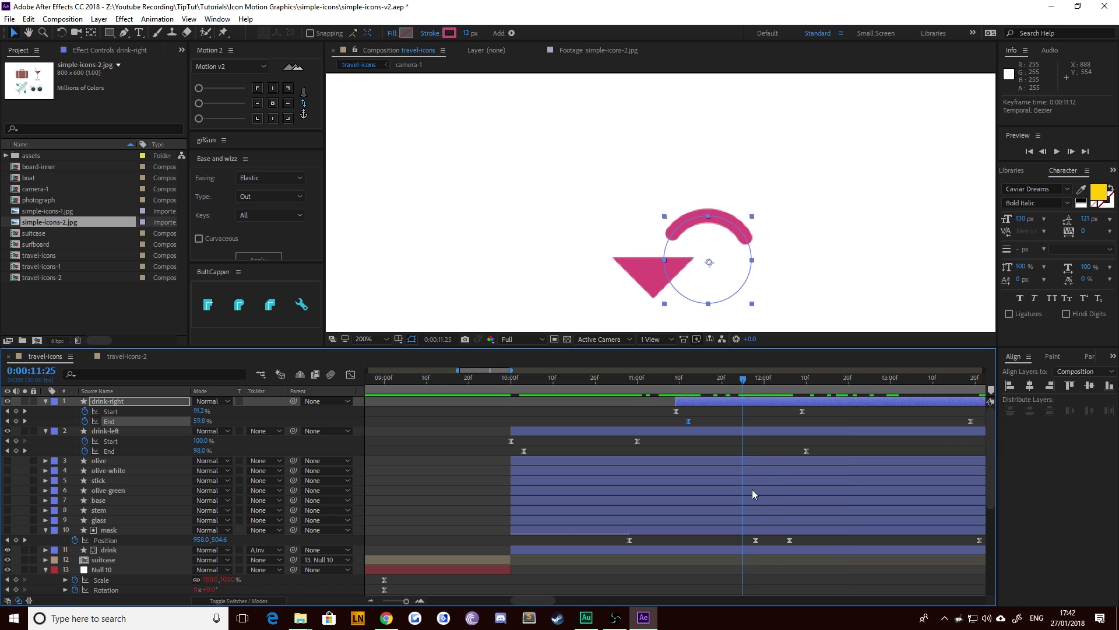
Step: Shift the mask's last three Position keyframes earlier together, placing the second keyframe at 0:00:11:21
scroll(747, 492, "down", 3)
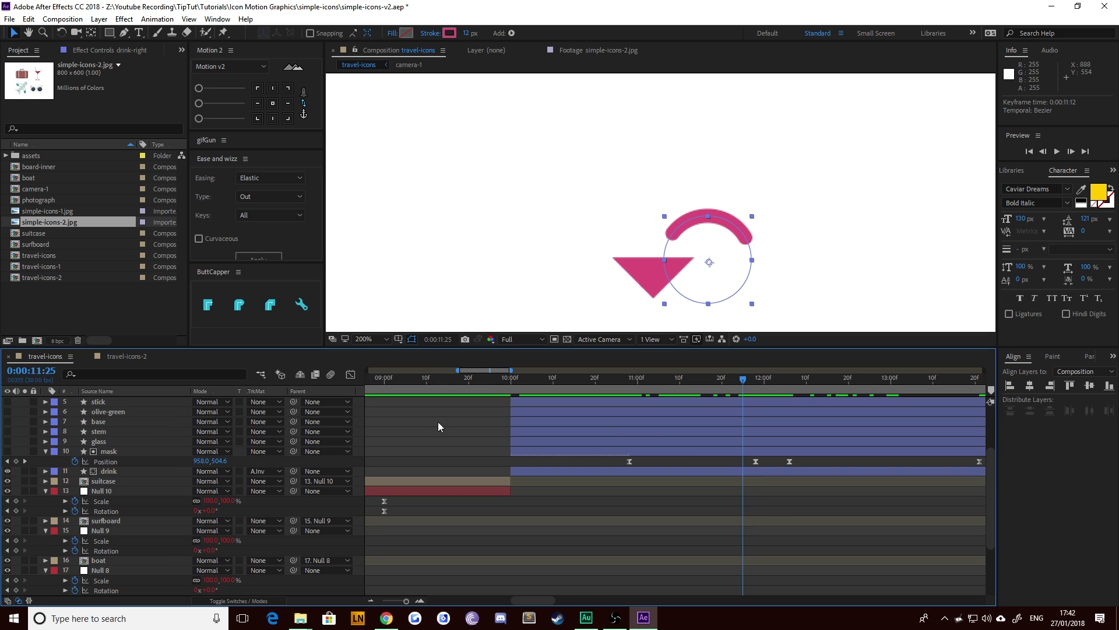
left_click(108, 472)
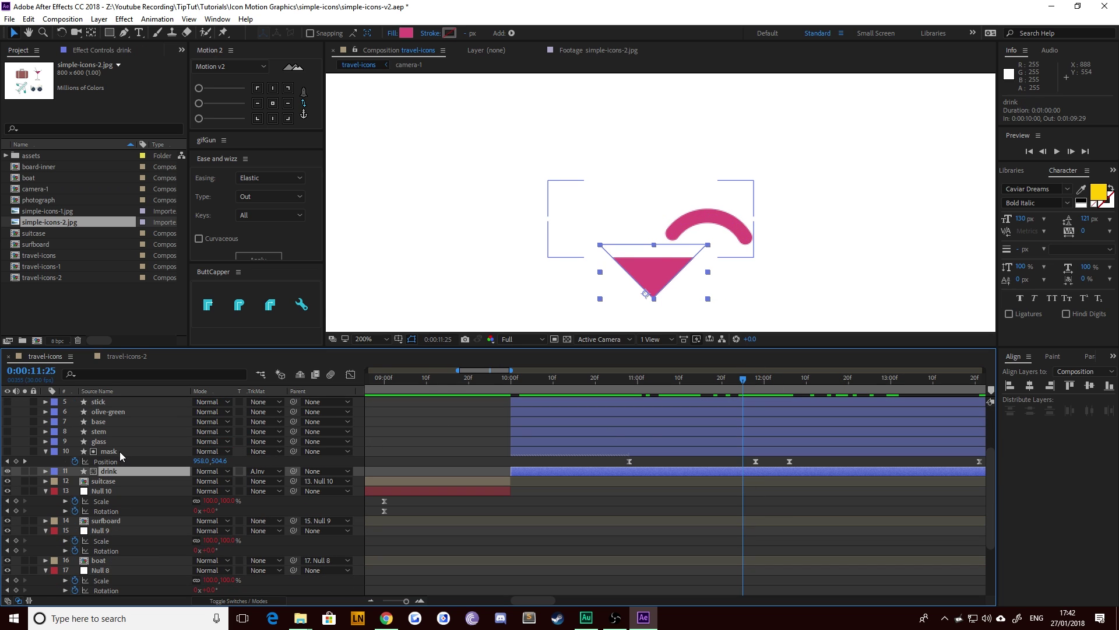
left_click(117, 452)
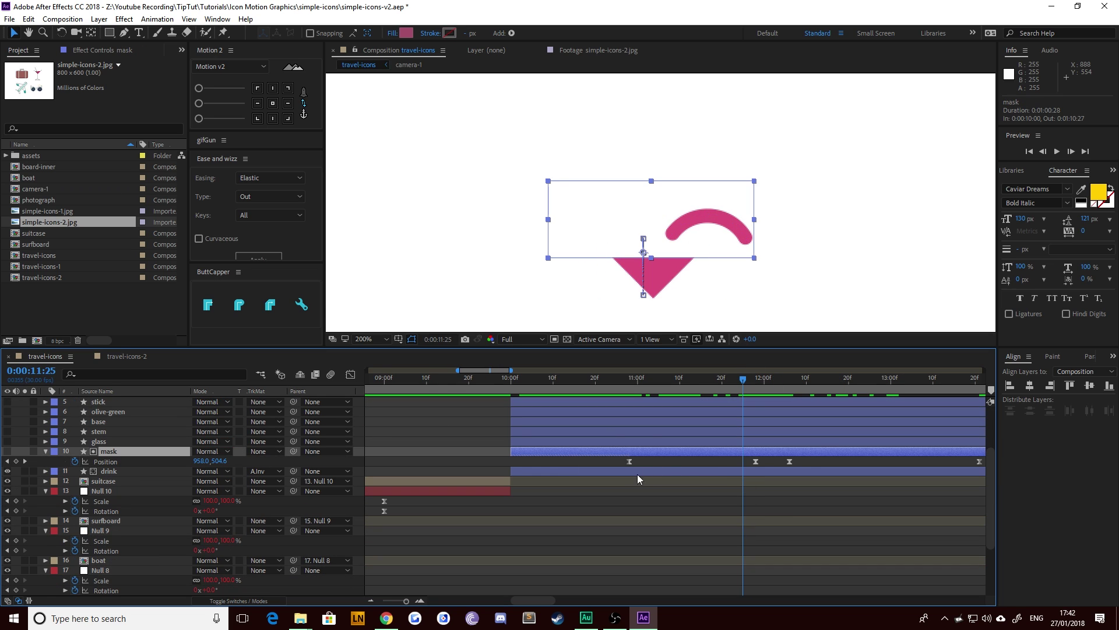
left_click(979, 461)
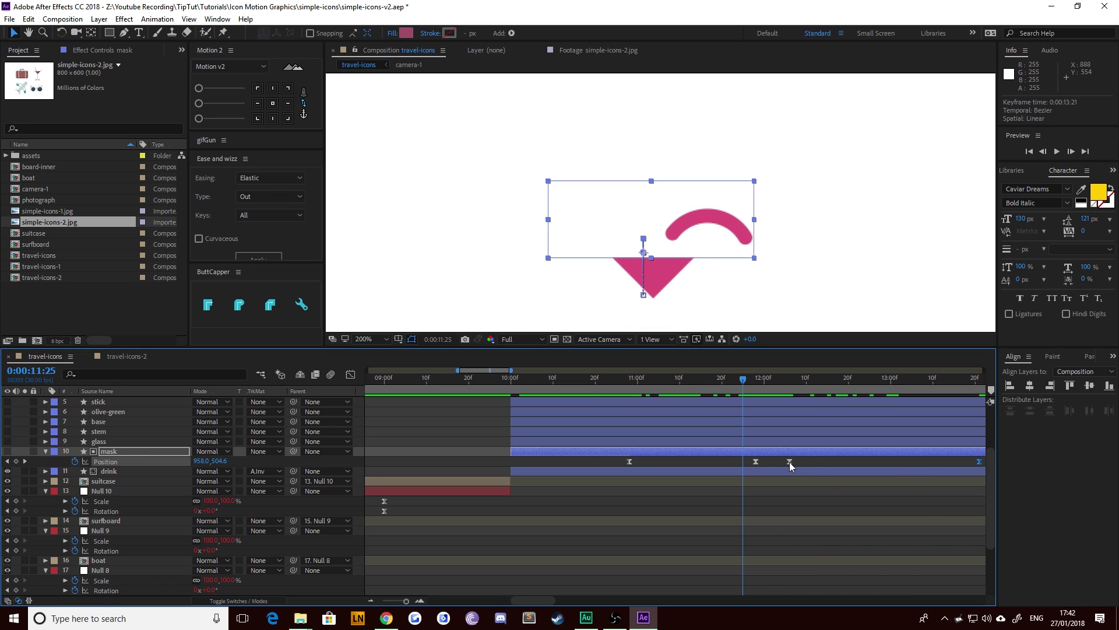
left_click_drag(791, 460, 726, 464)
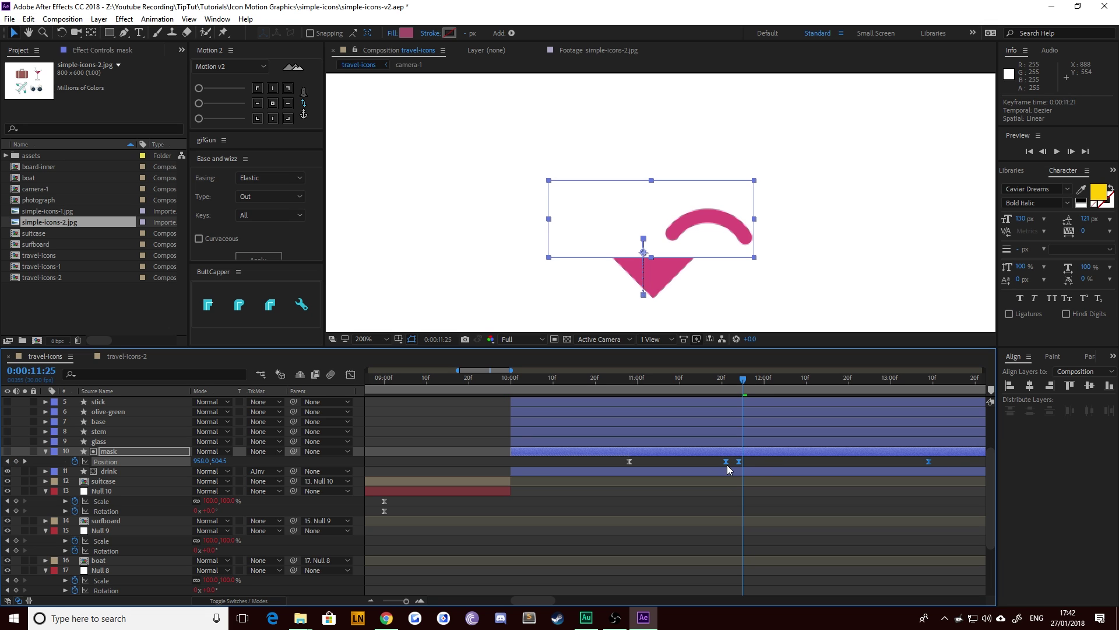
Step: Move the mask's last Position keyframe slightly later and scrub through the end of the fill animation
left_click(638, 380)
left_click_drag(646, 384, 865, 408)
left_click_drag(927, 460, 963, 461)
left_click_drag(833, 376, 900, 379)
Step: Collapse the keyframed properties of the drink-right, drink-left and mask layers
left_click_drag(407, 600, 394, 600)
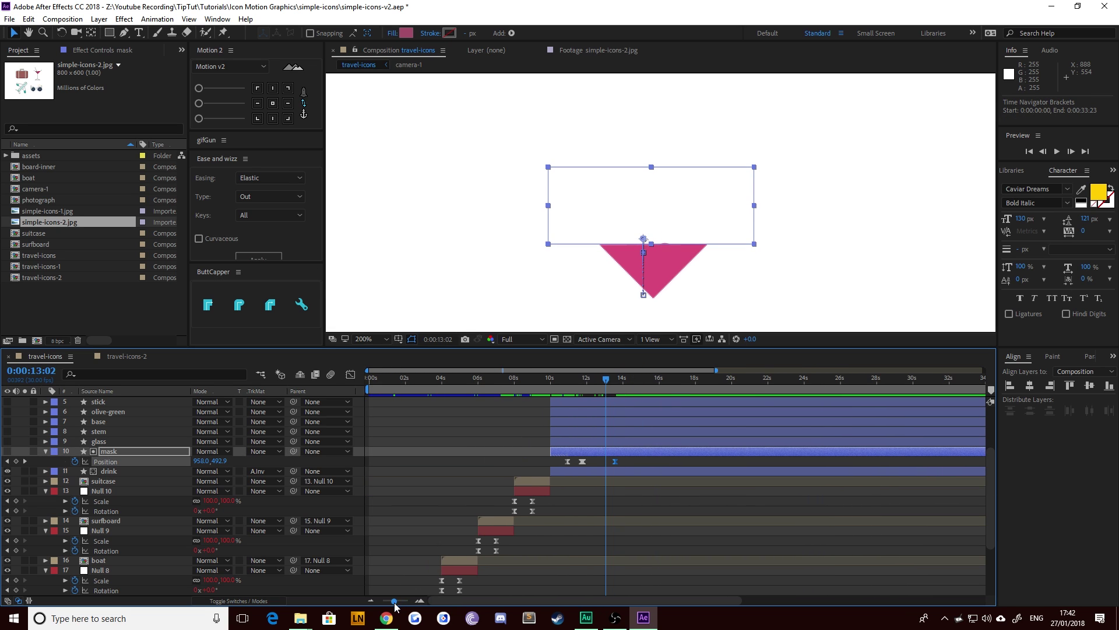
left_click(511, 432)
scroll(238, 460, "up", 4)
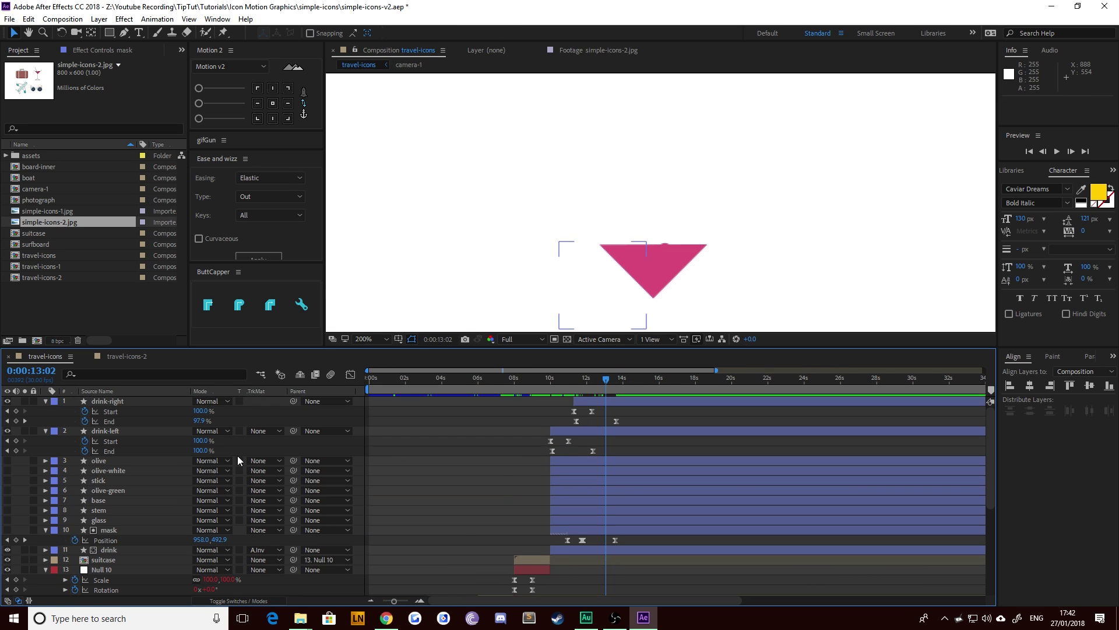
left_click(118, 402)
left_click(121, 432, "shift")
key("u")
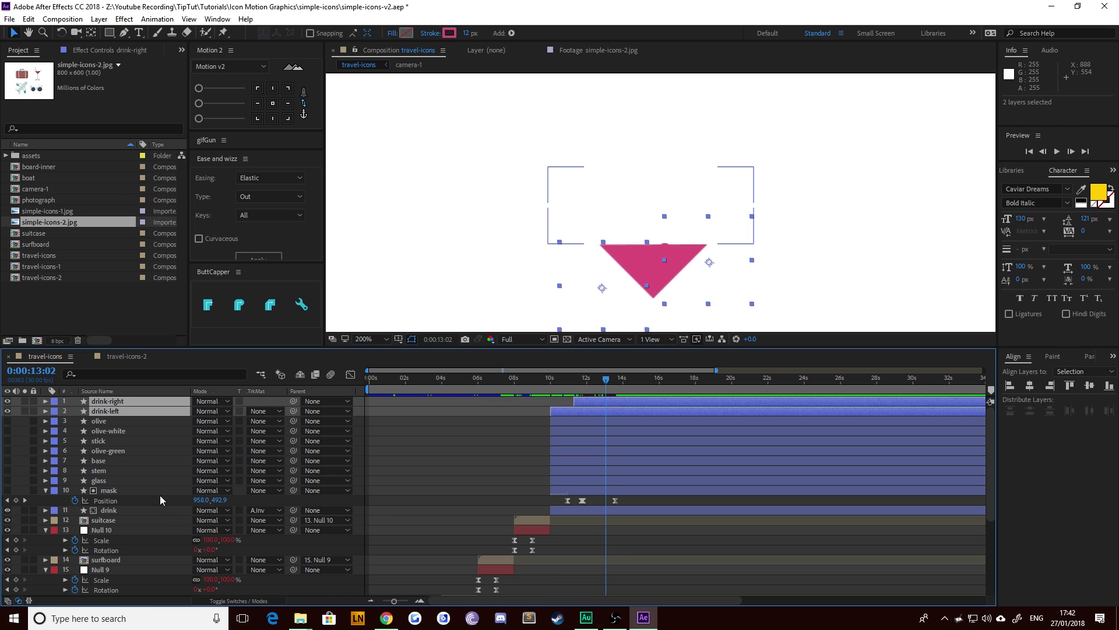
left_click(123, 491)
key("u")
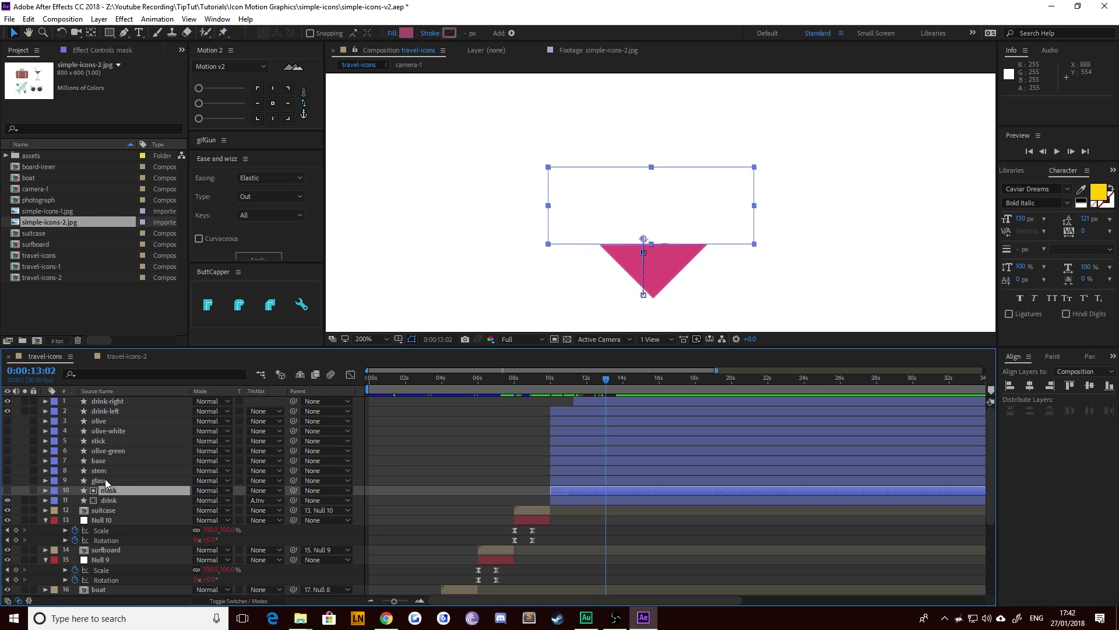
Step: Make the hidden glass, stem, base, stick and three olive layers visible and frame the whole cocktail
left_click_drag(7, 480, 8, 422)
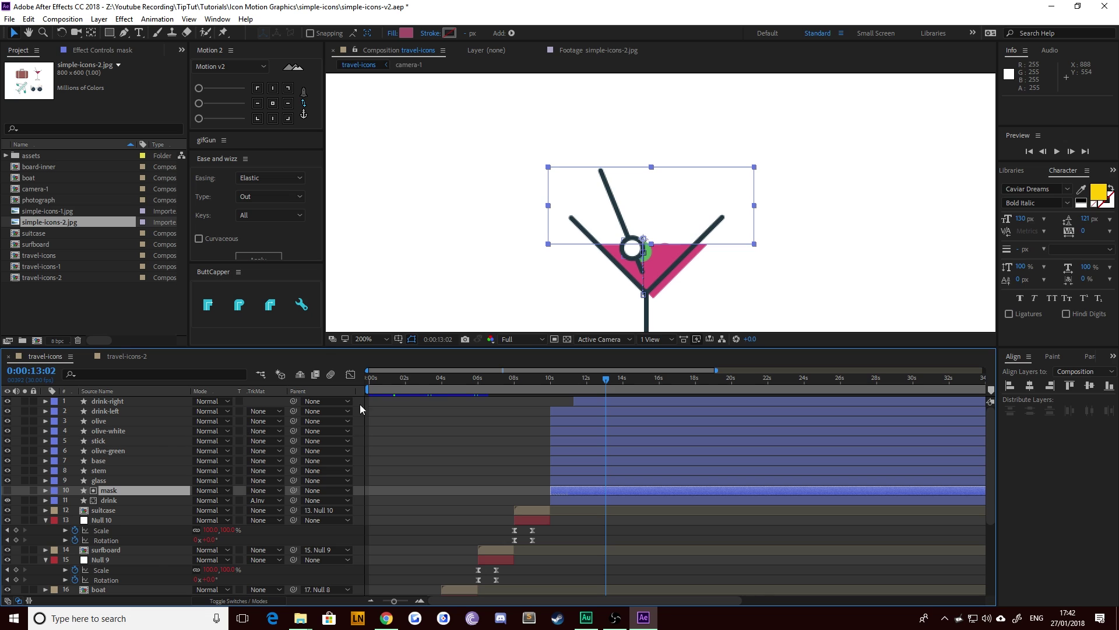
left_click(479, 434)
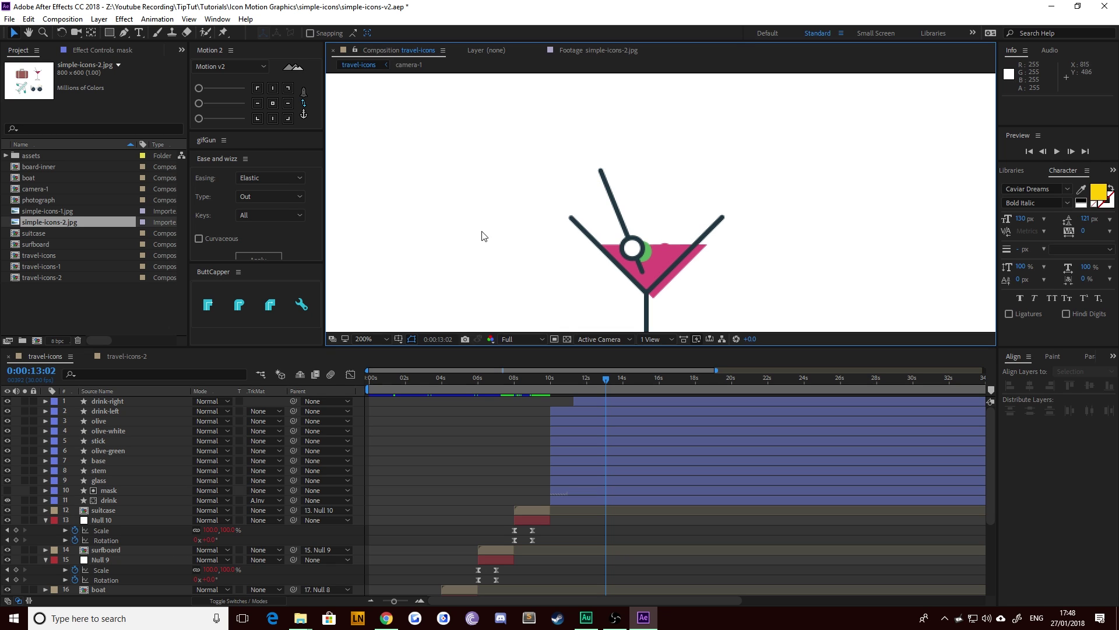
scroll(491, 237, "down", 3)
scroll(542, 240, "up", 2)
left_click_drag(541, 274, 543, 254)
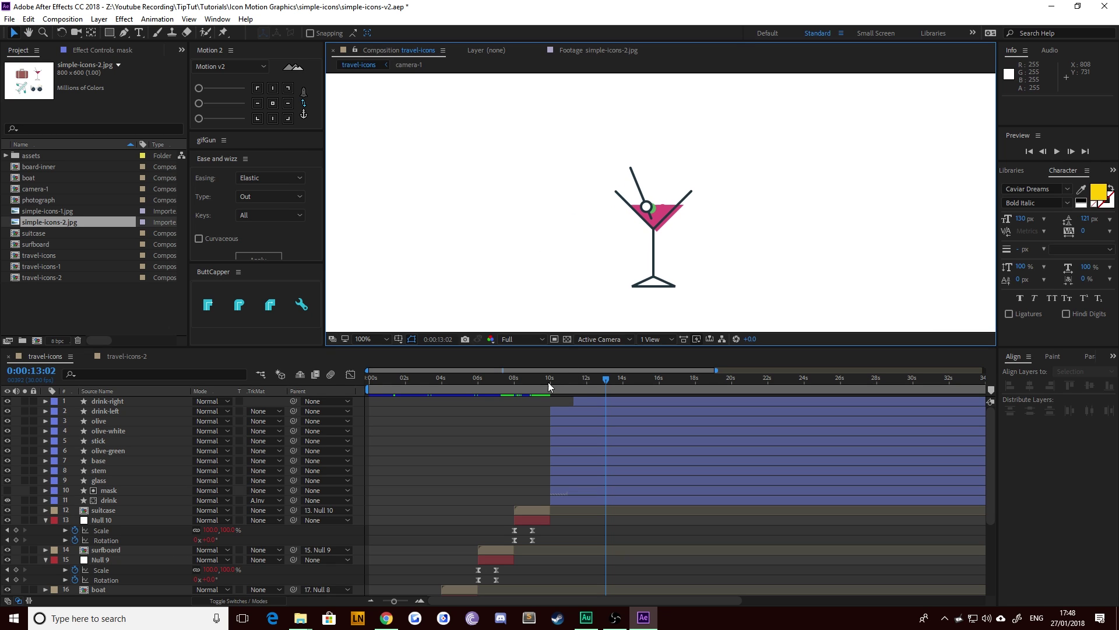
Step: Scrub through the drink animation and examine closely how the pink liquid and strokes overlap the glass outline
left_click_drag(549, 386, 624, 402)
key("period")
key("period")
key("period")
key("period")
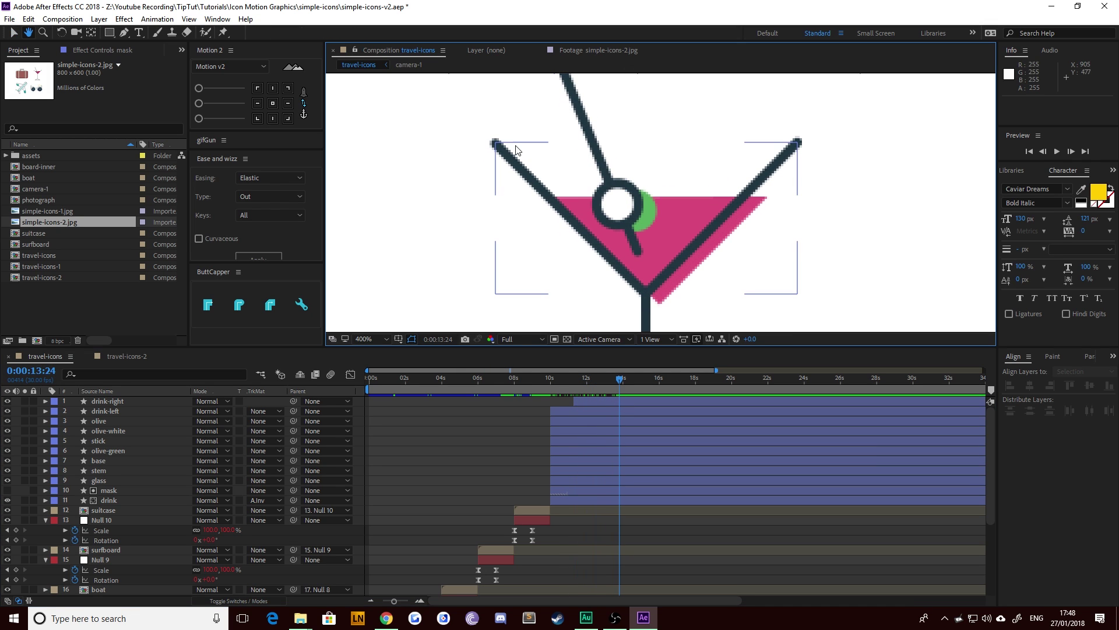
key("v")
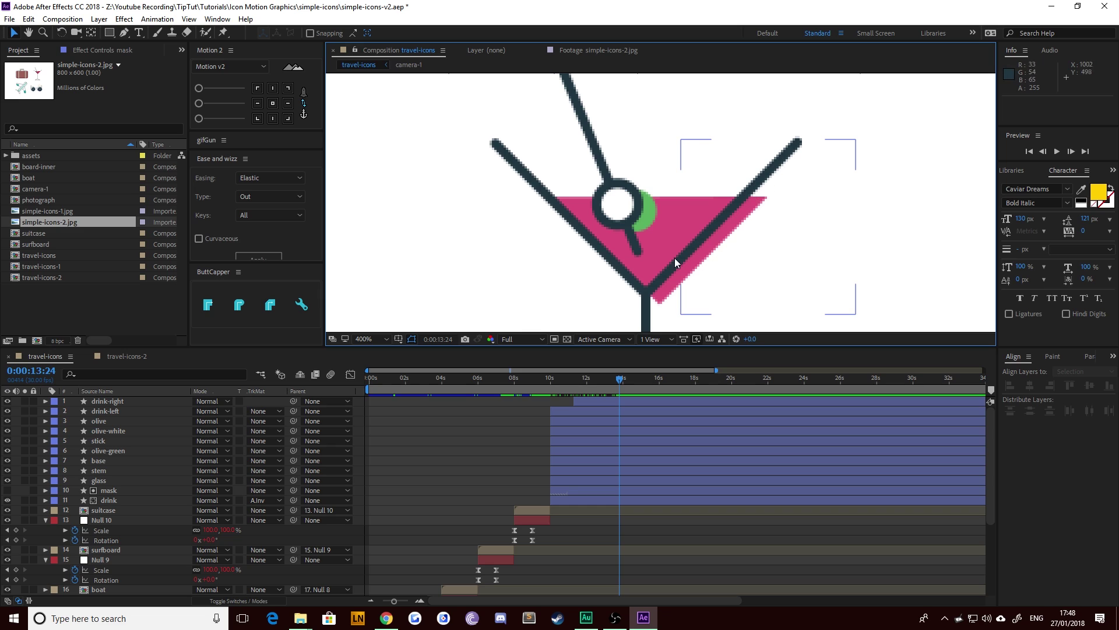
left_click_drag(560, 384, 562, 400)
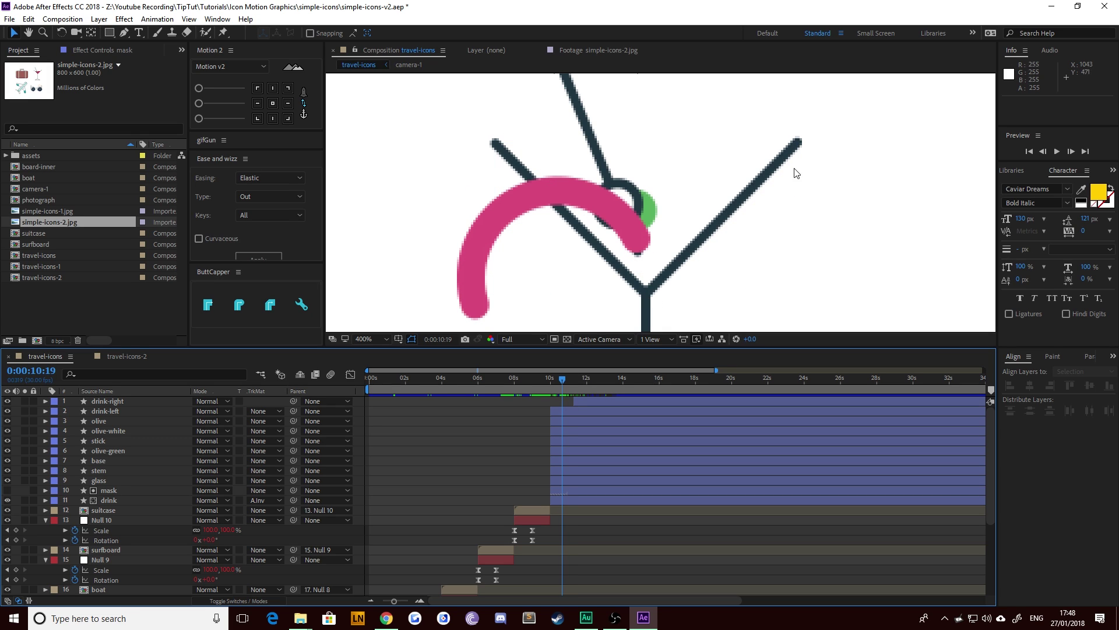
Step: Move the drink-right and drink-left layers down the stack to directly below the glass layer
left_click(107, 399)
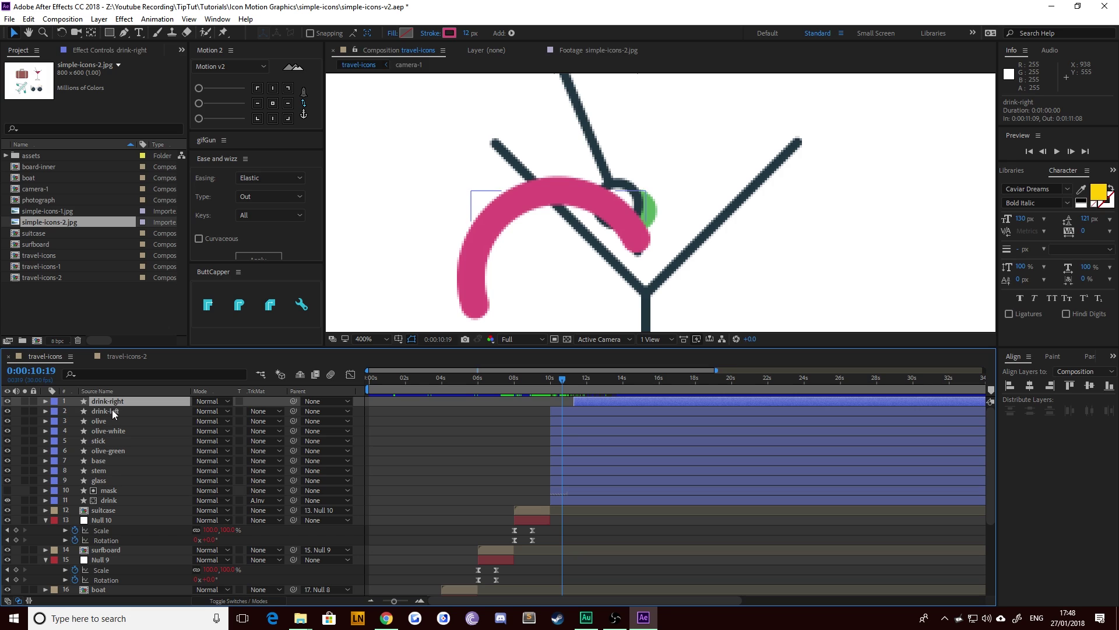
left_click(112, 410)
left_click(104, 403, "ctrl")
key("ctrl+bracketleft")
key("ctrl+bracketleft")
key("ctrl+bracketleft")
key("ctrl+bracketleft")
key("ctrl+bracketleft")
key("ctrl+bracketleft")
key("ctrl+bracketleft")
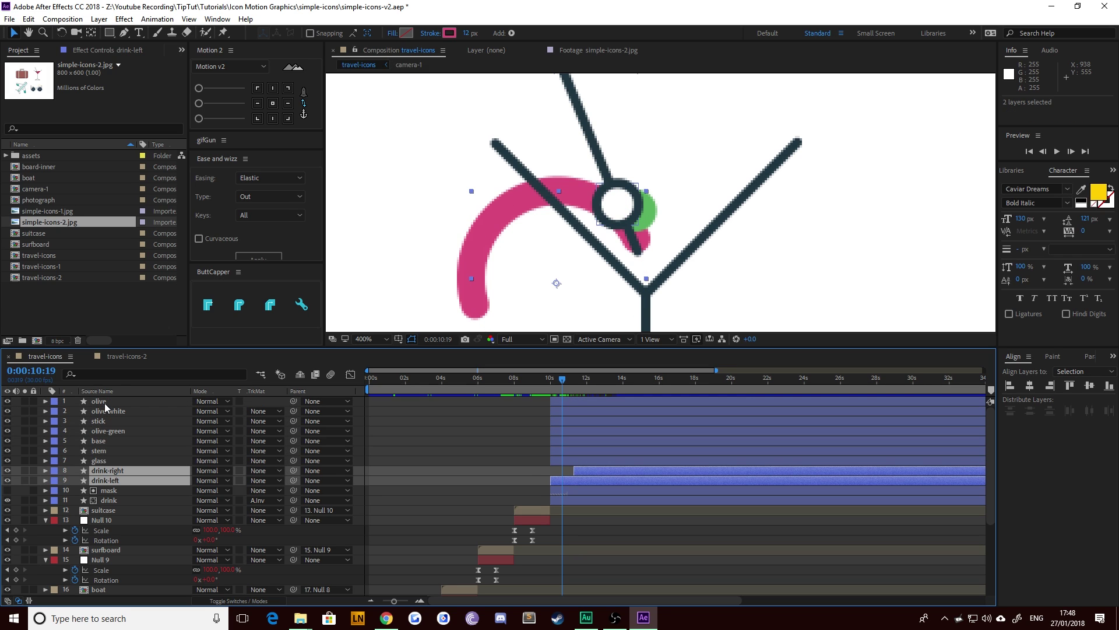
Step: Shift the glass layer so that it starts at 0:00:10:12
left_click(101, 460)
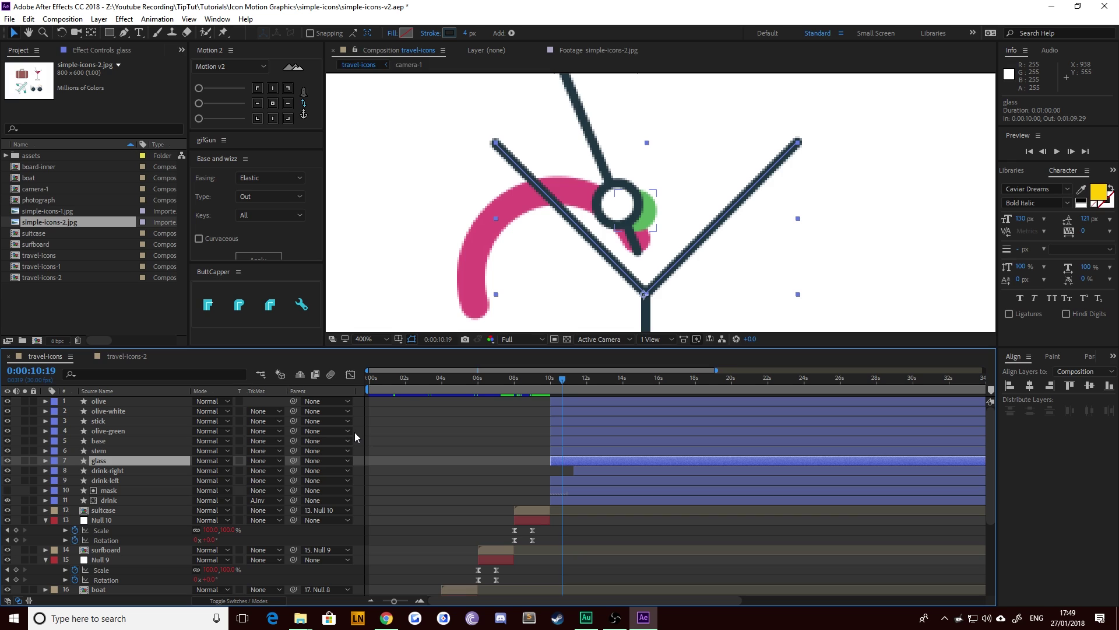
left_click_drag(564, 382, 558, 383)
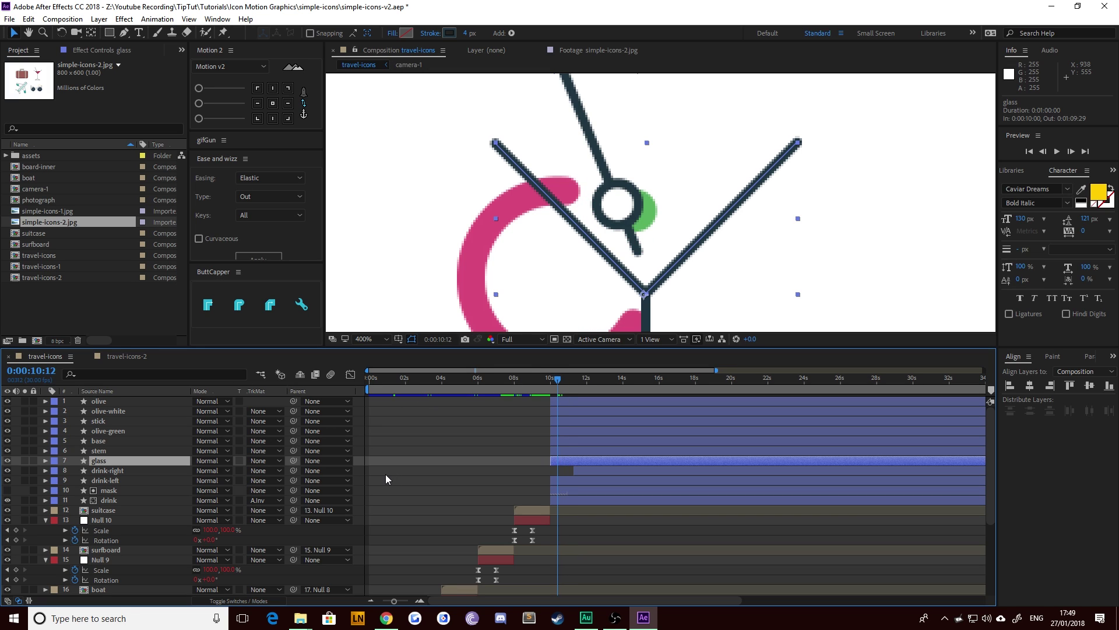
key("[")
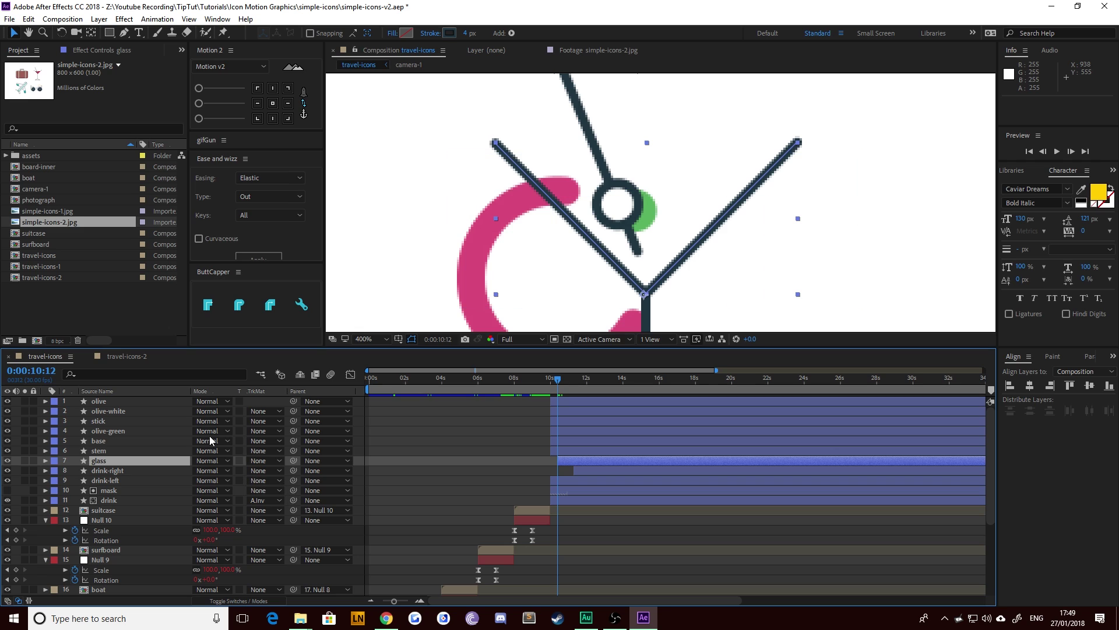
Step: Add a Trim Paths operator to the glass layer's contents
left_click(46, 460)
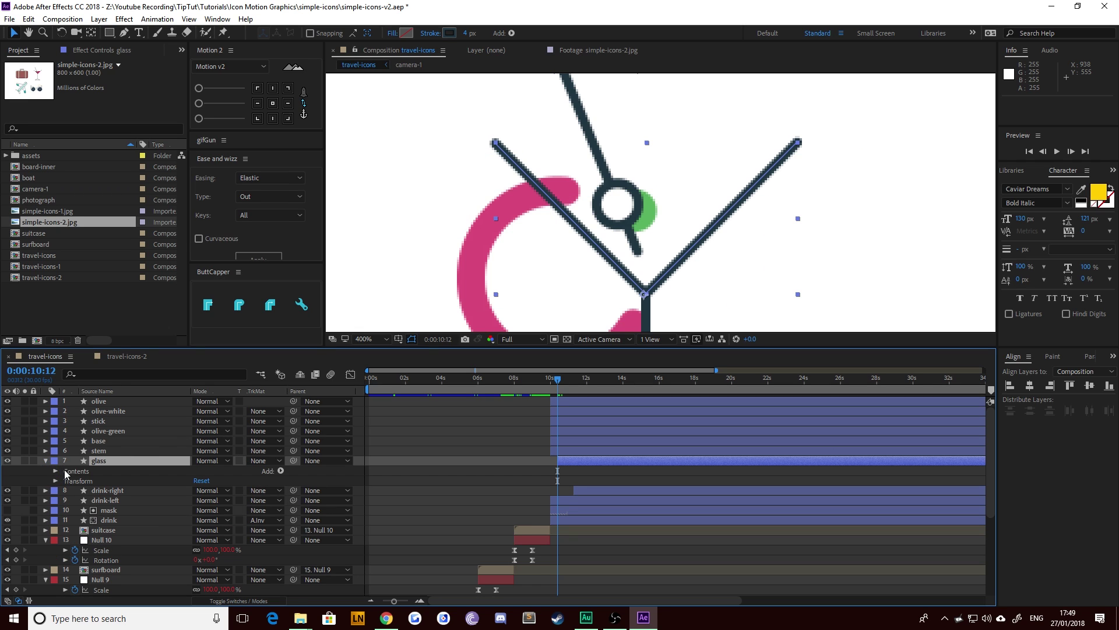
left_click(281, 471)
left_click(329, 408)
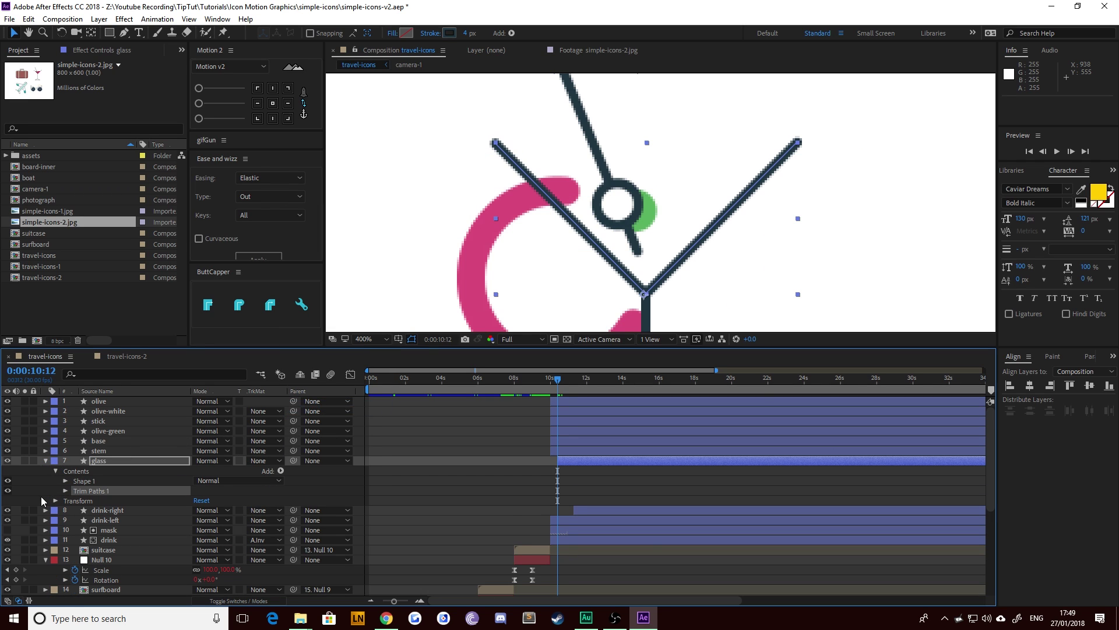
Step: Animate the glass layer's Trim Paths End from 0% at 0:00:10:12 to 100% at 0:00:11:12
left_click(65, 490)
left_click_drag(198, 510, 140, 510)
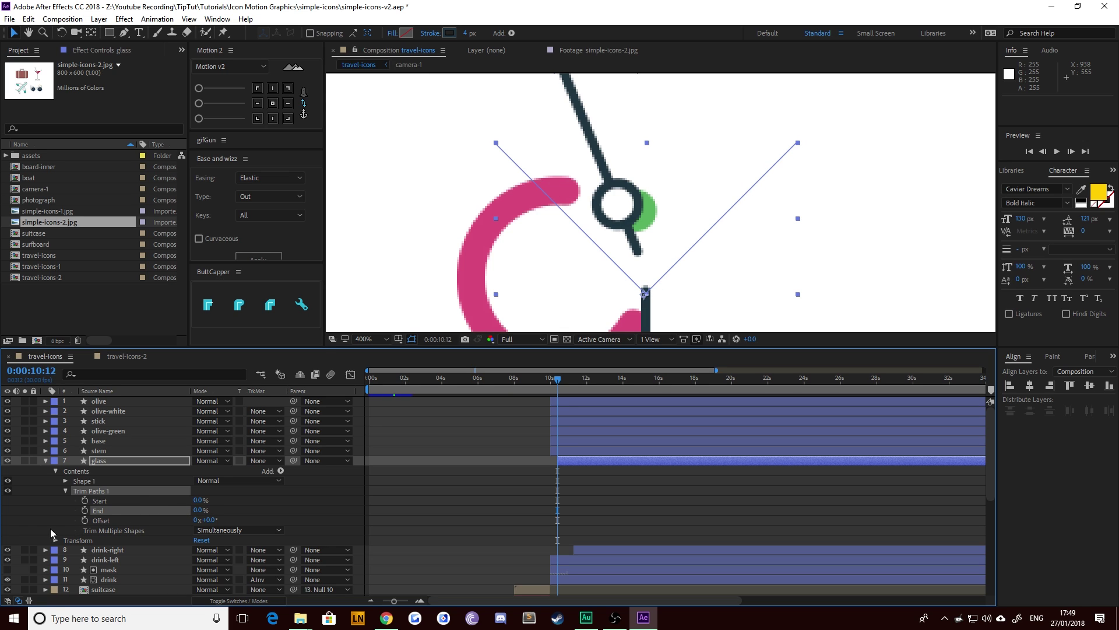
key("space")
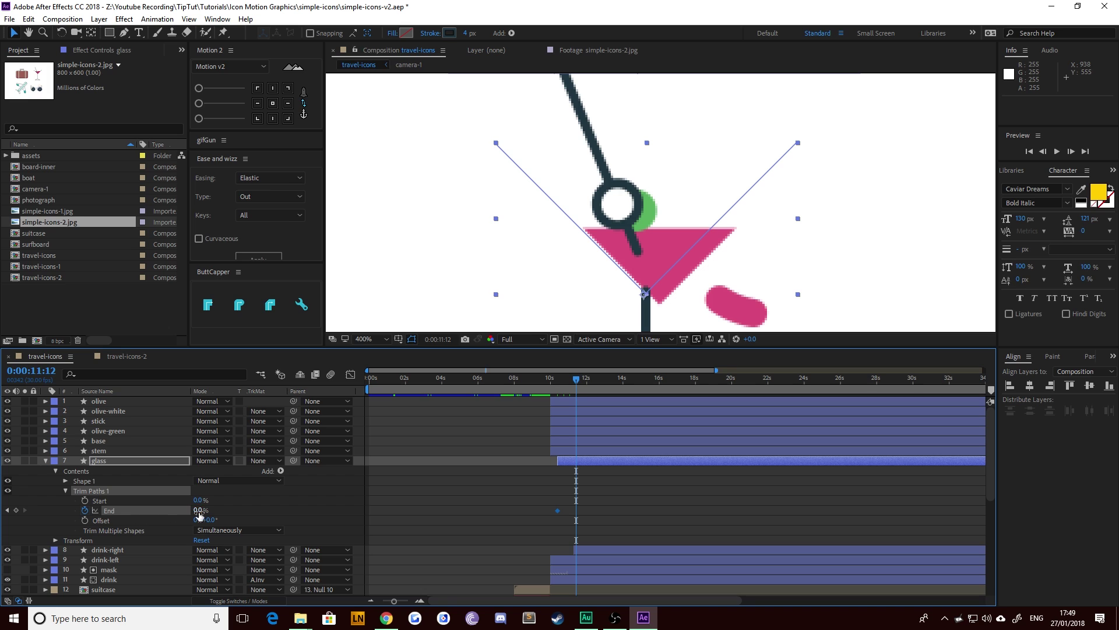
left_click_drag(198, 513, 296, 503)
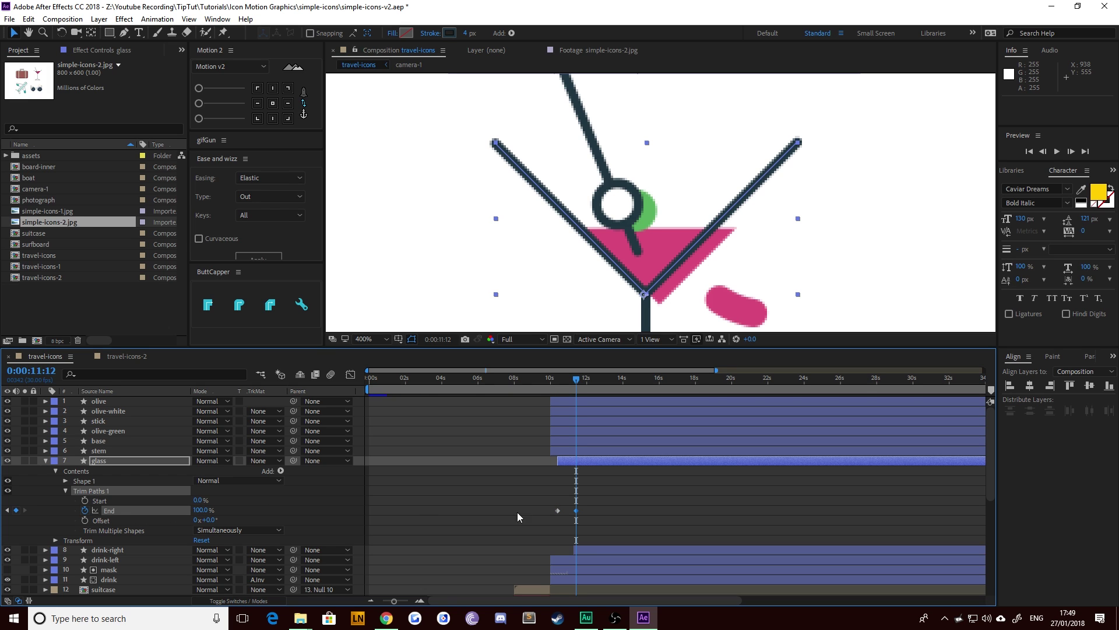
Step: Apply Easy Ease to the glass layer's two End keyframes and raise the last keyframe's incoming influence to 100% in the speed graph
left_click_drag(550, 498, 585, 515)
right_click(558, 510)
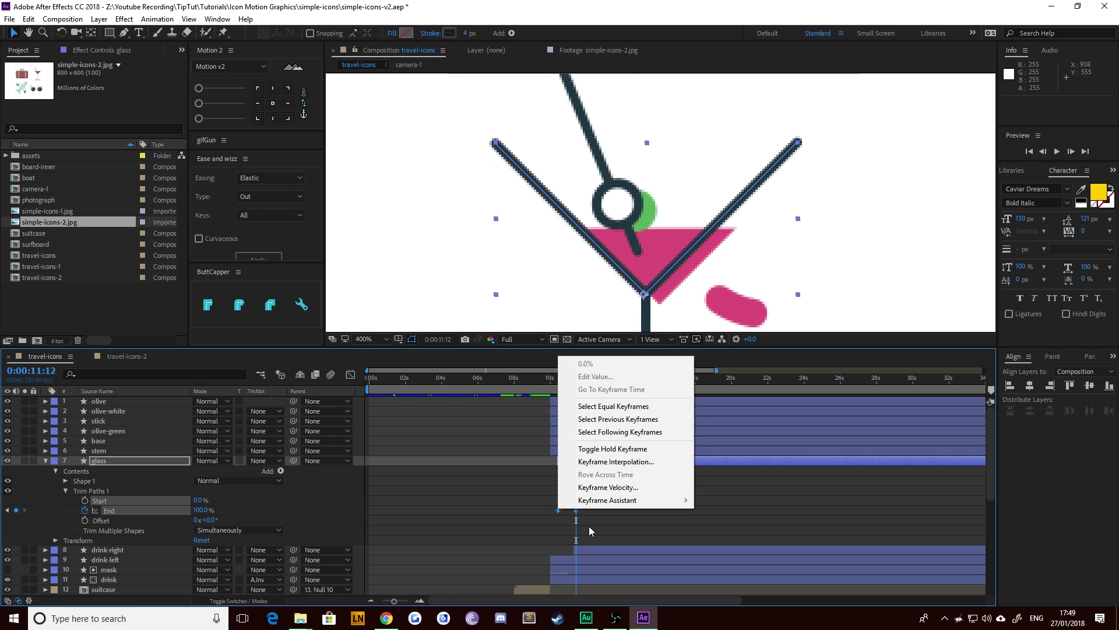
mouse_move(612, 503)
left_click(750, 542)
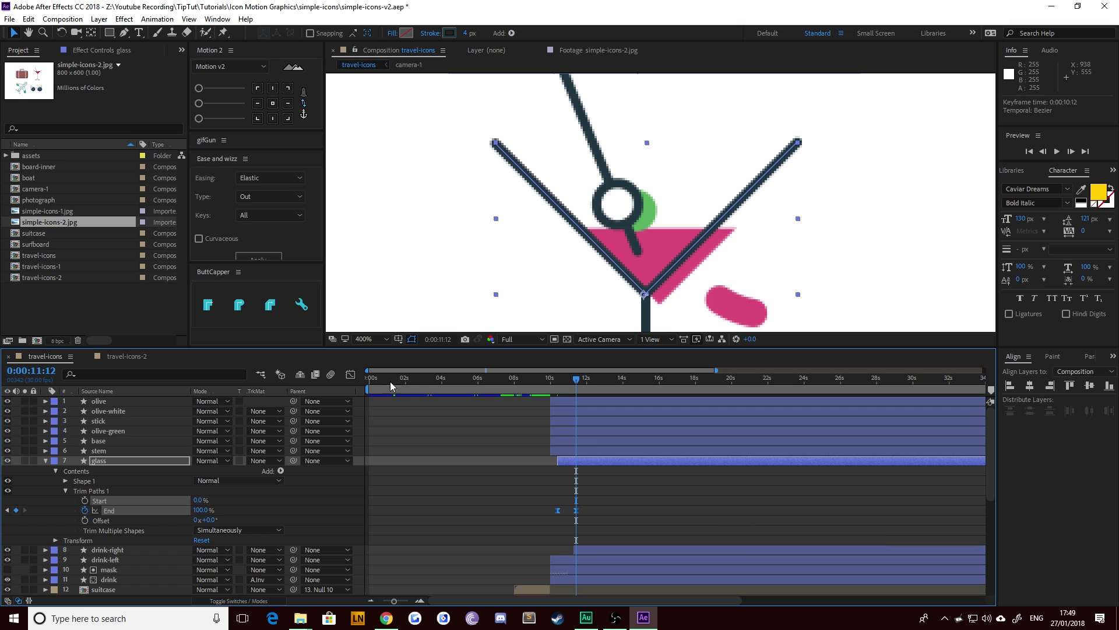
left_click(350, 374)
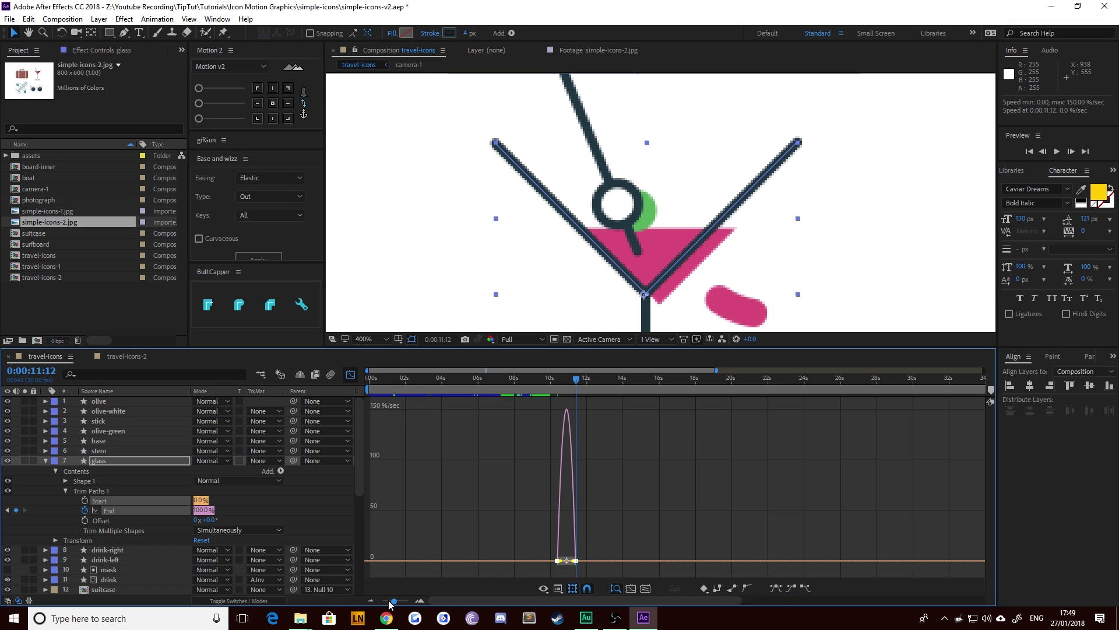
left_click_drag(395, 601, 406, 604)
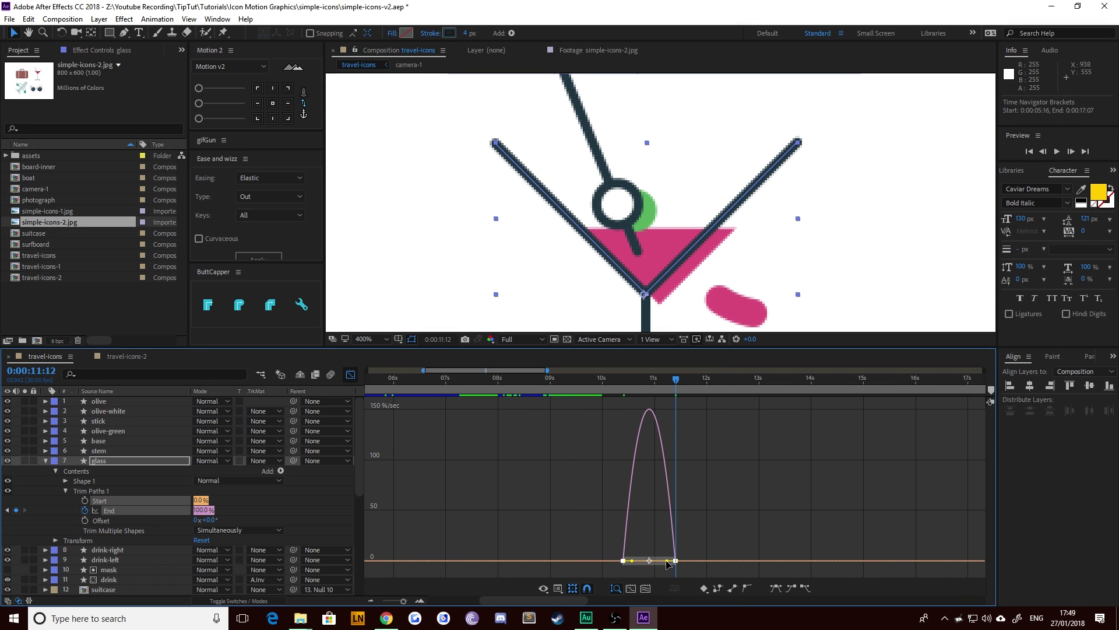
left_click_drag(668, 562, 625, 565)
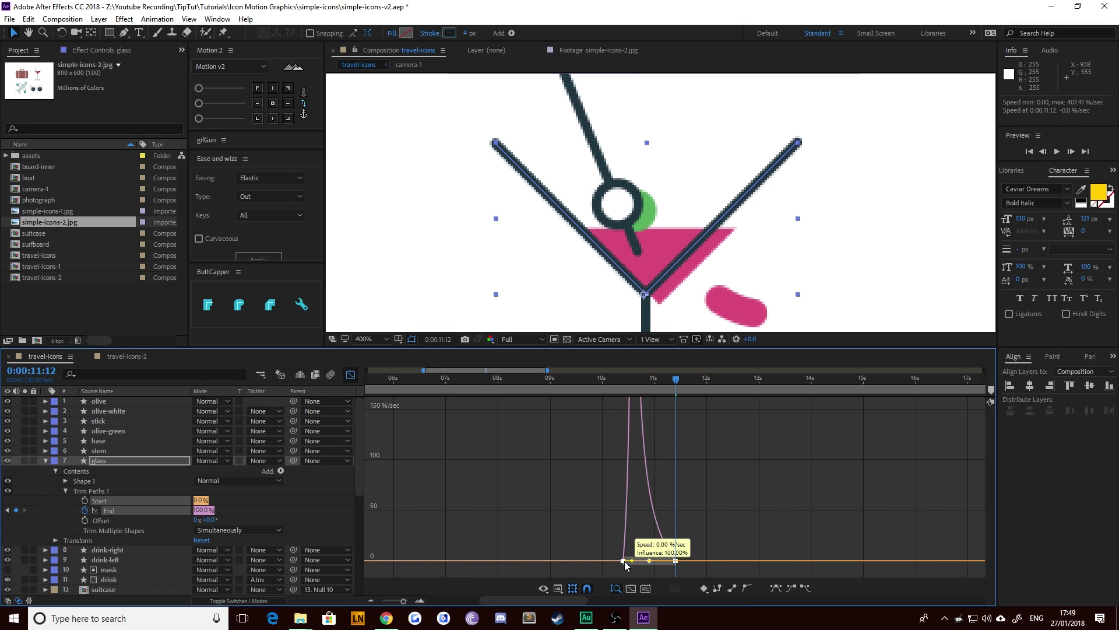
left_click(351, 374)
Step: Copy the glass layer's End keyframes to the base layer at 0:00:10:20 and trim the base layer's start to that time
left_click(618, 389)
mouse_move(620, 391)
left_mouse_down()
mouse_move(638, 405)
mouse_move(800, 408)
mouse_move(623, 411)
mouse_move(637, 409)
left_mouse_up()
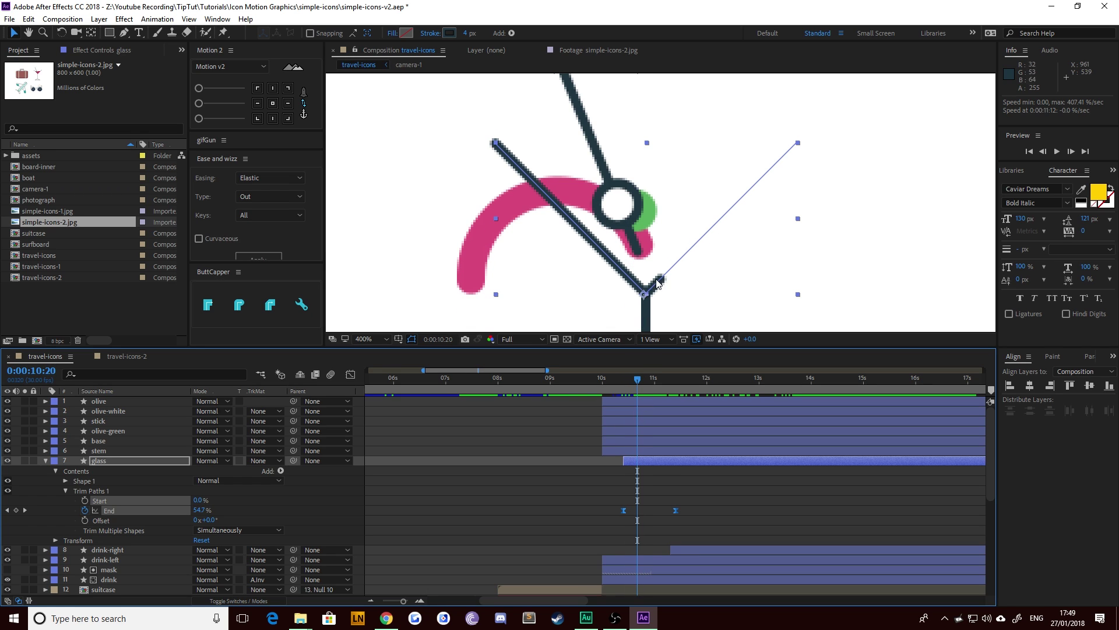
scroll(718, 283, "down", 3)
scroll(708, 285, "up", 2)
left_click_drag(593, 308, 591, 234)
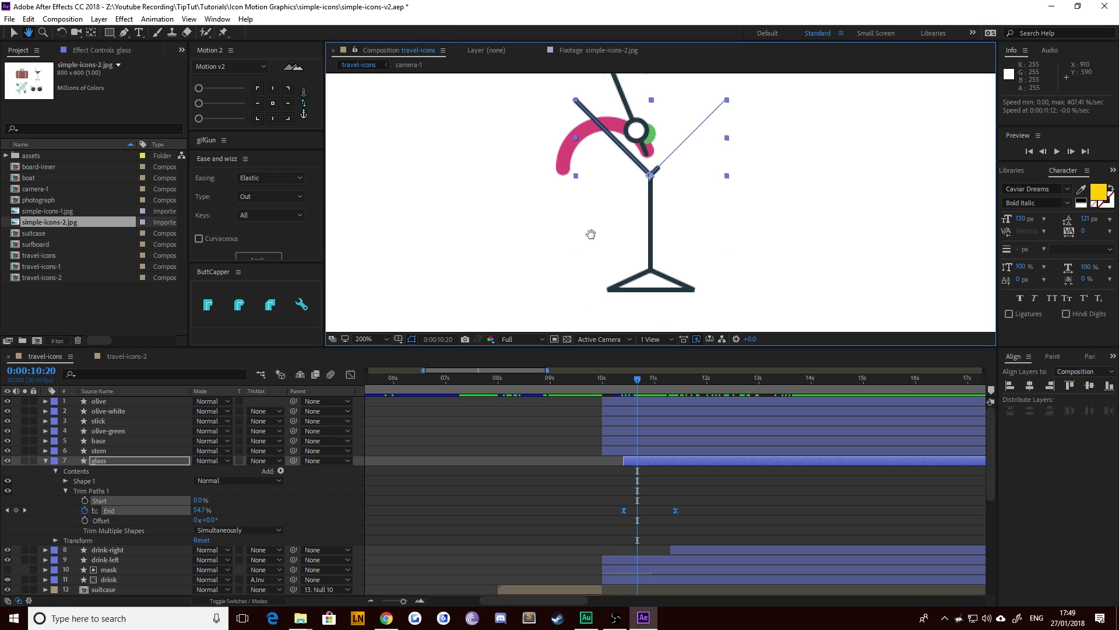
key("v")
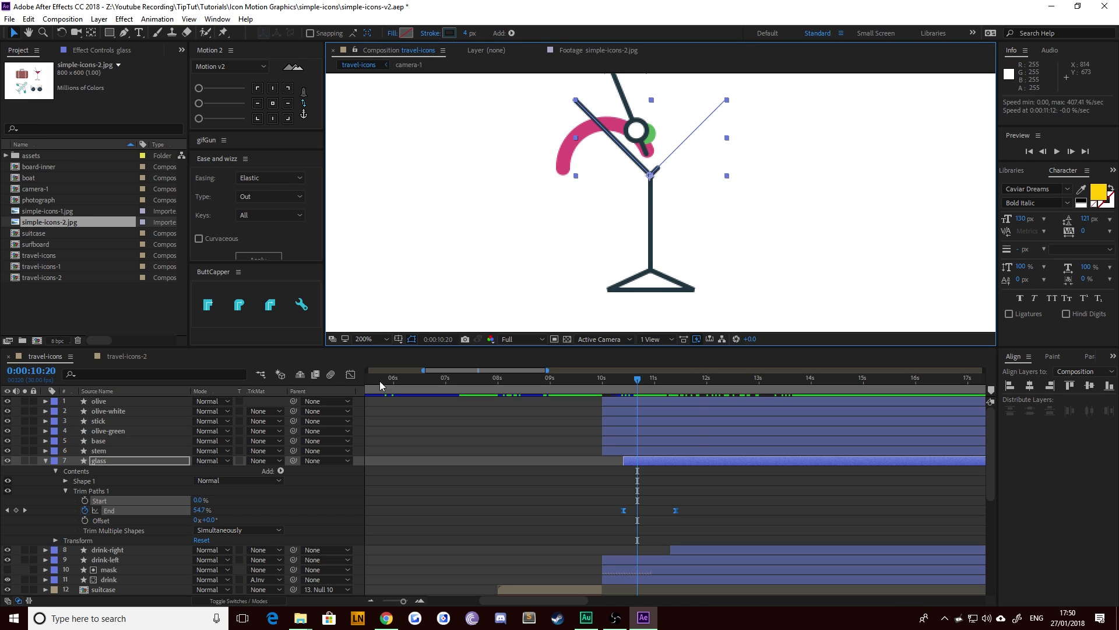
left_click(98, 441)
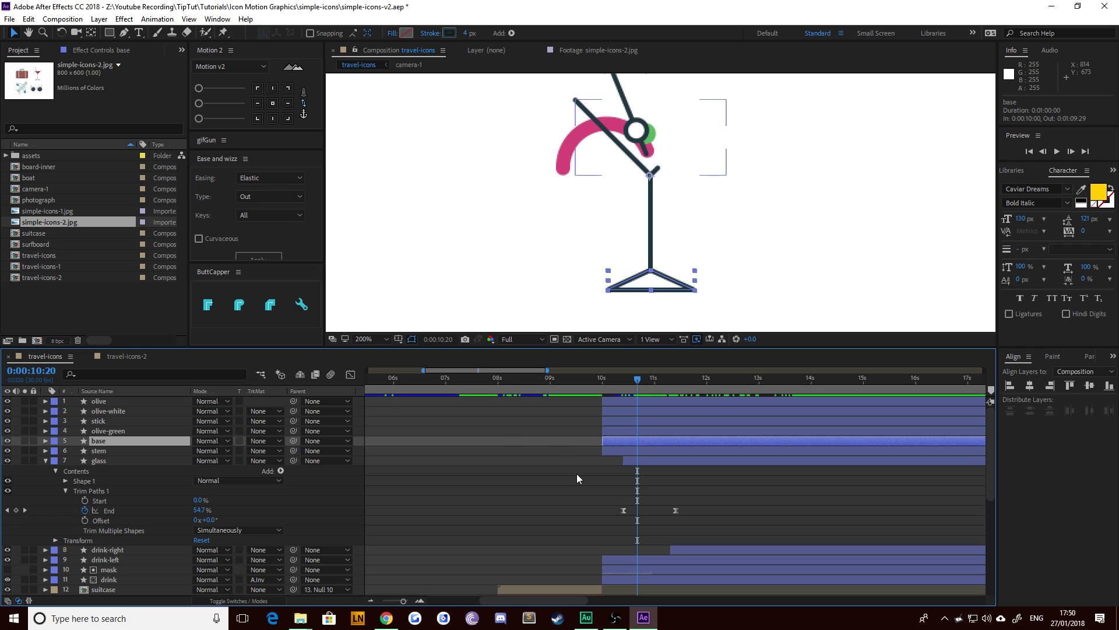
left_click_drag(592, 486, 712, 512)
key("ctrl+c")
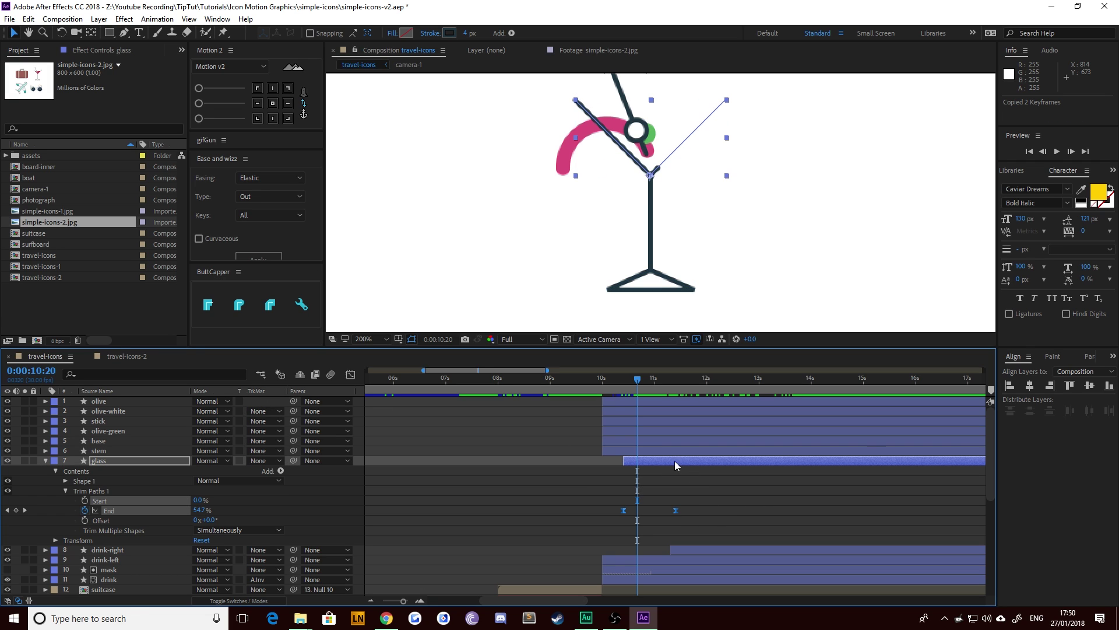
left_click(631, 441)
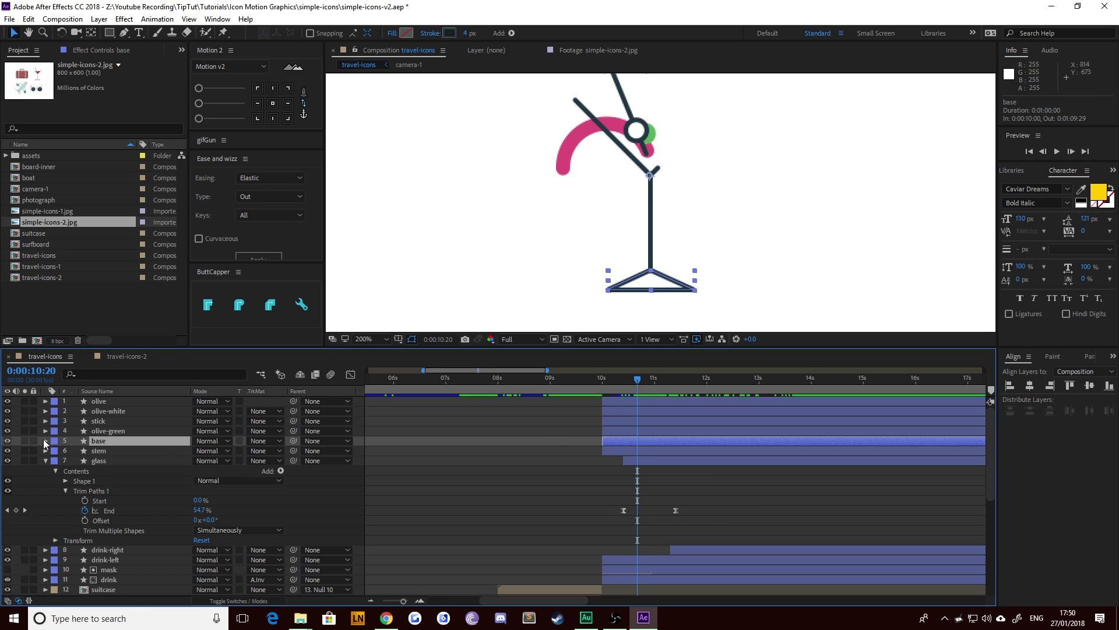
key("ctrl+v")
key("u")
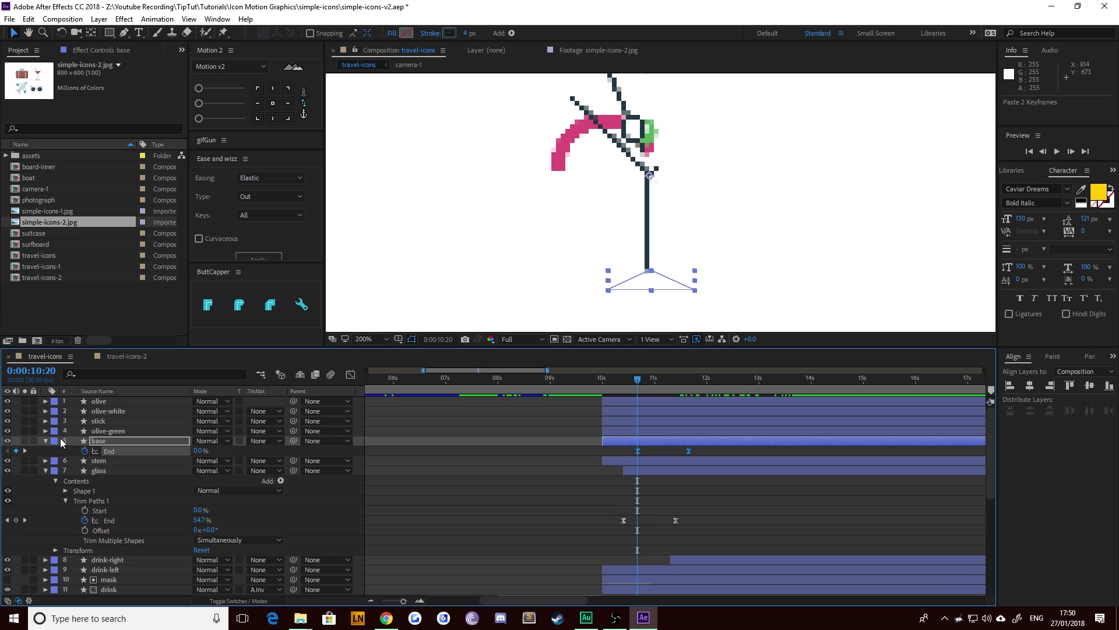
key("alt+bracketleft")
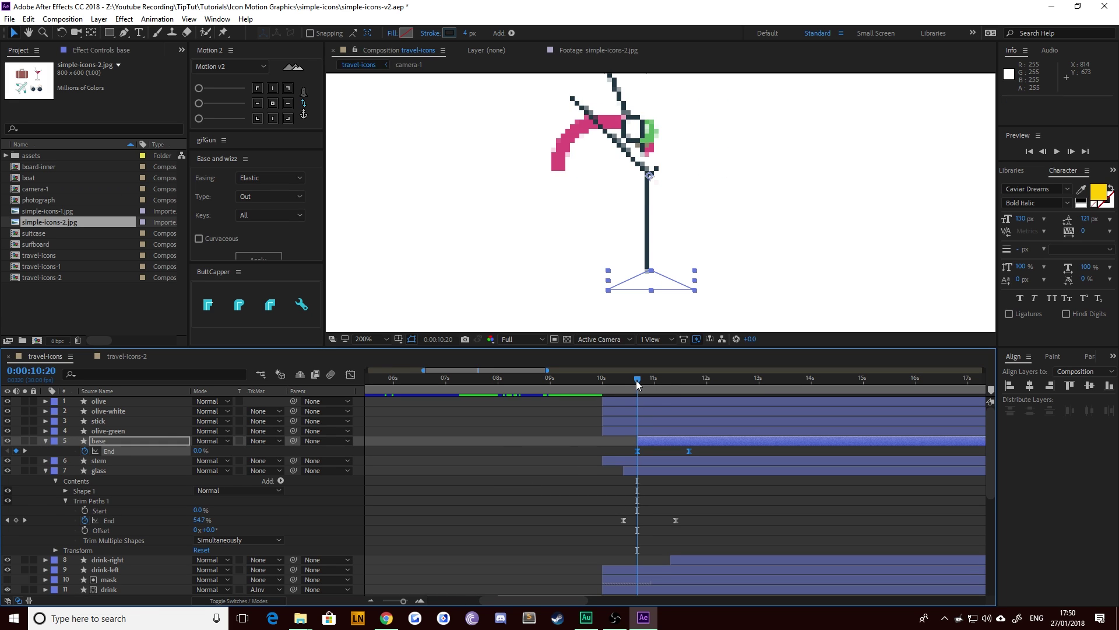
Step: Add two Position keyframes one second apart on the base layer and shift them so the first sits at 0:00:11:20
mouse_move(635, 380)
left_mouse_down()
mouse_move(679, 379)
mouse_move(638, 378)
left_mouse_up()
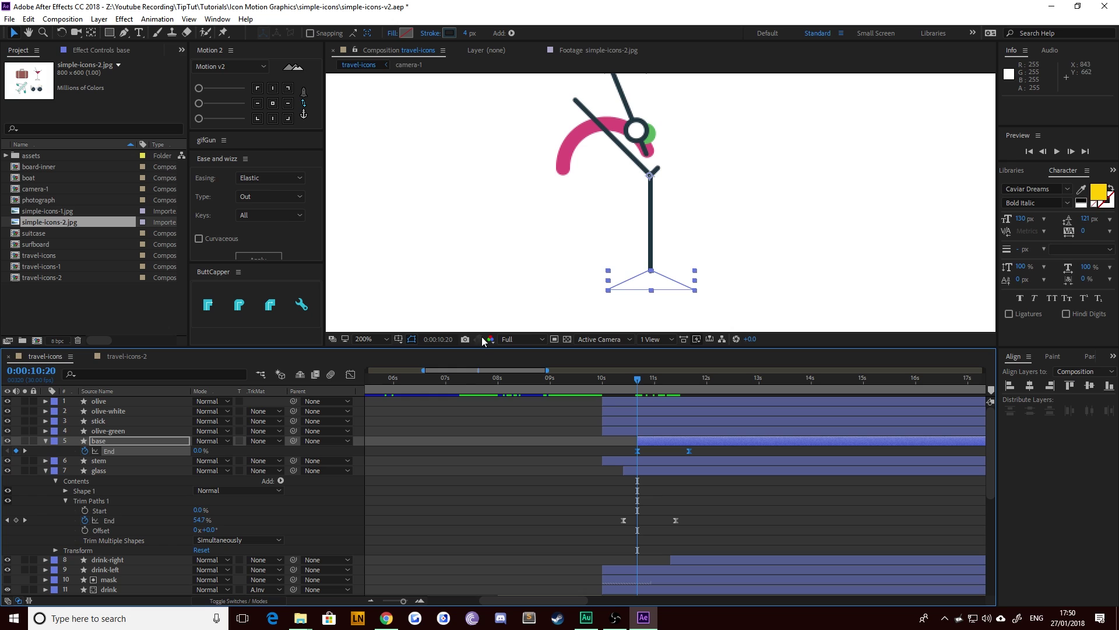
key("shift+p")
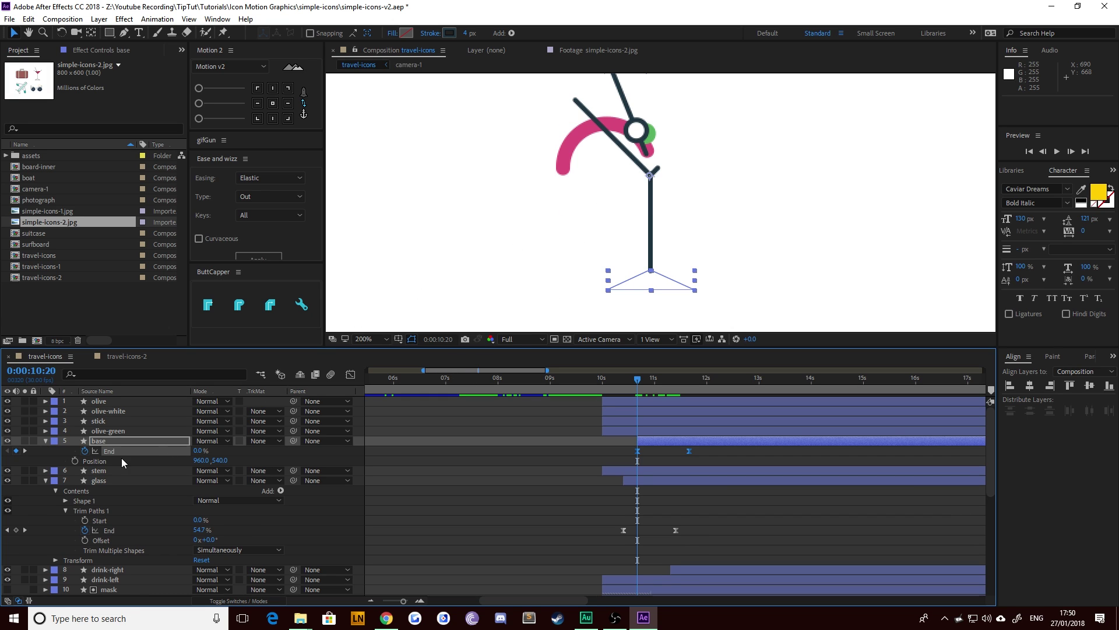
left_click(77, 460)
key("space")
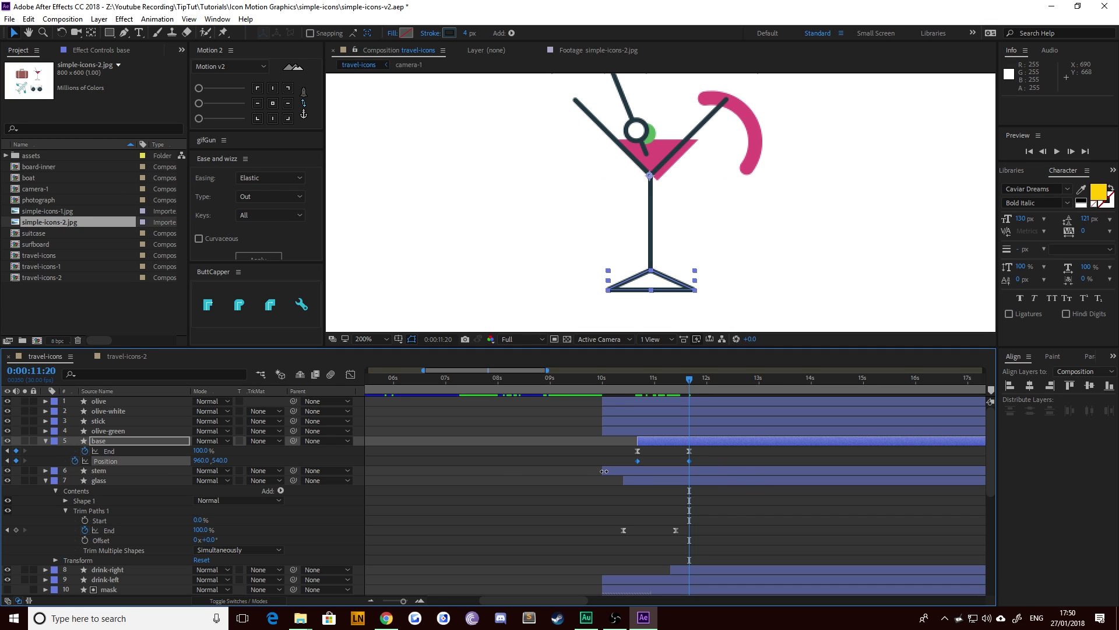
key("alt+shift+Right")
key("alt+shift+Right")
Step: Try to move the base up to the tip of the glass bowl with both Position keyframes selected, and undo the change
scroll(659, 301, "up", 2)
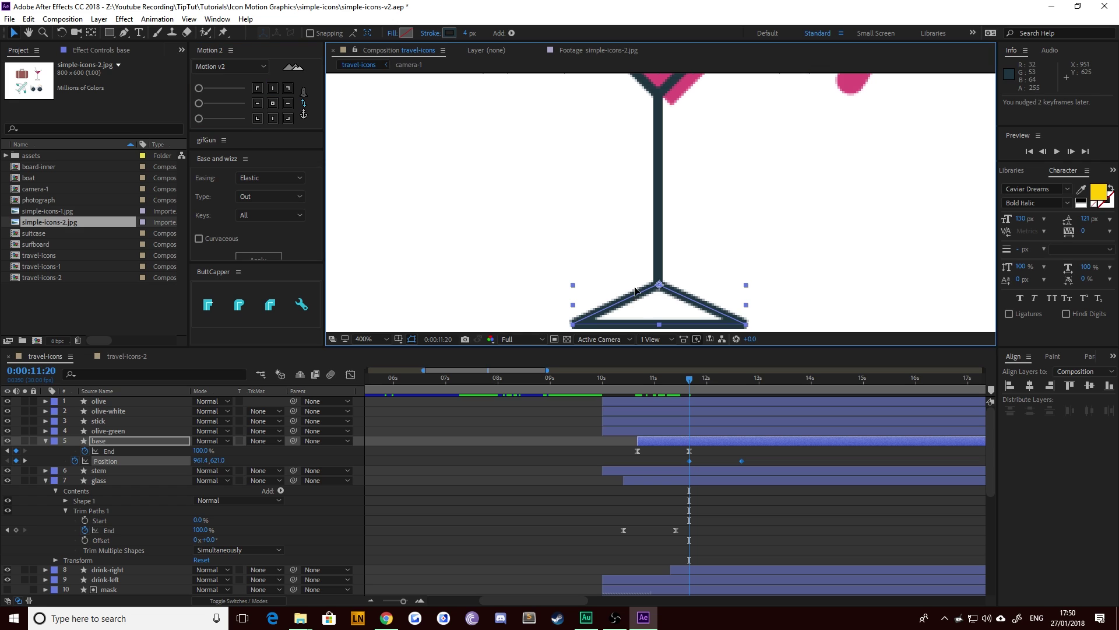
left_click_drag(635, 292, 633, 106)
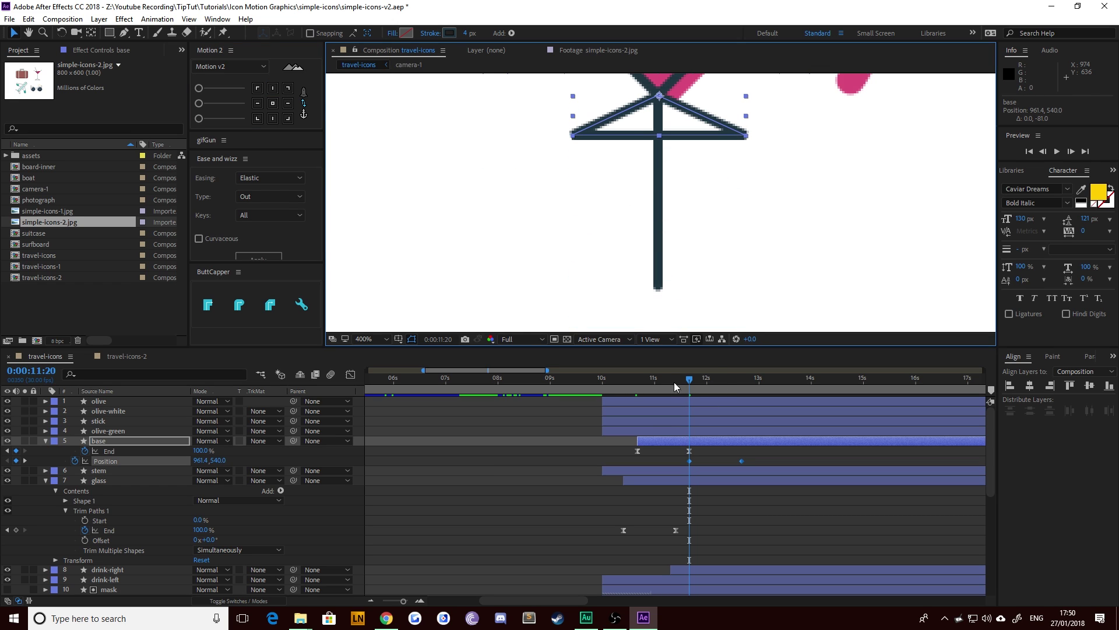
left_click_drag(653, 383, 737, 392)
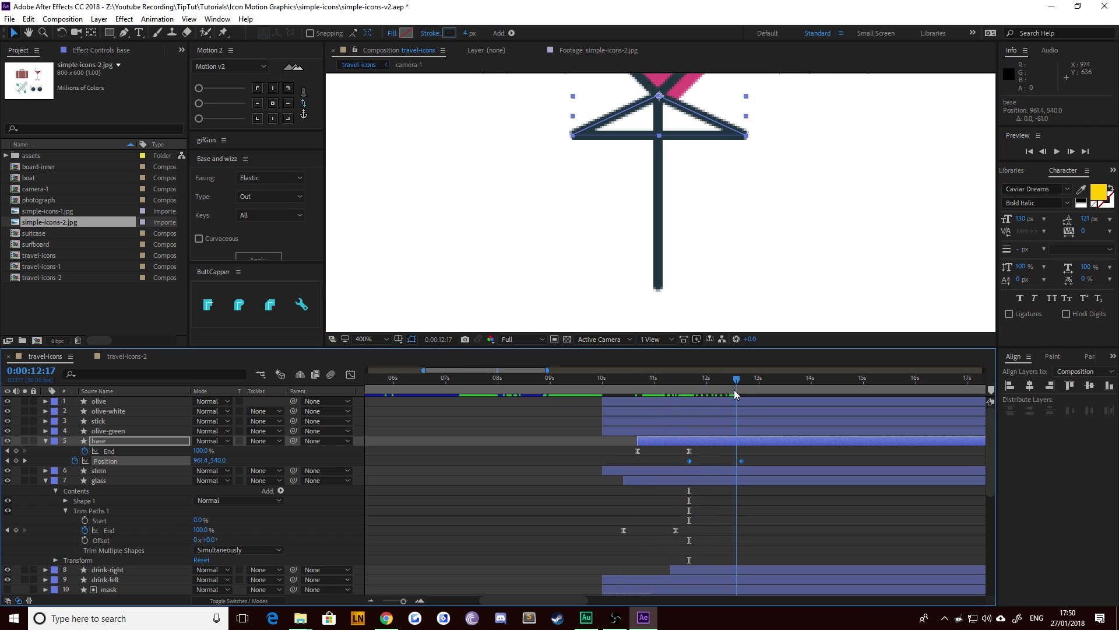
key("ctrl+z")
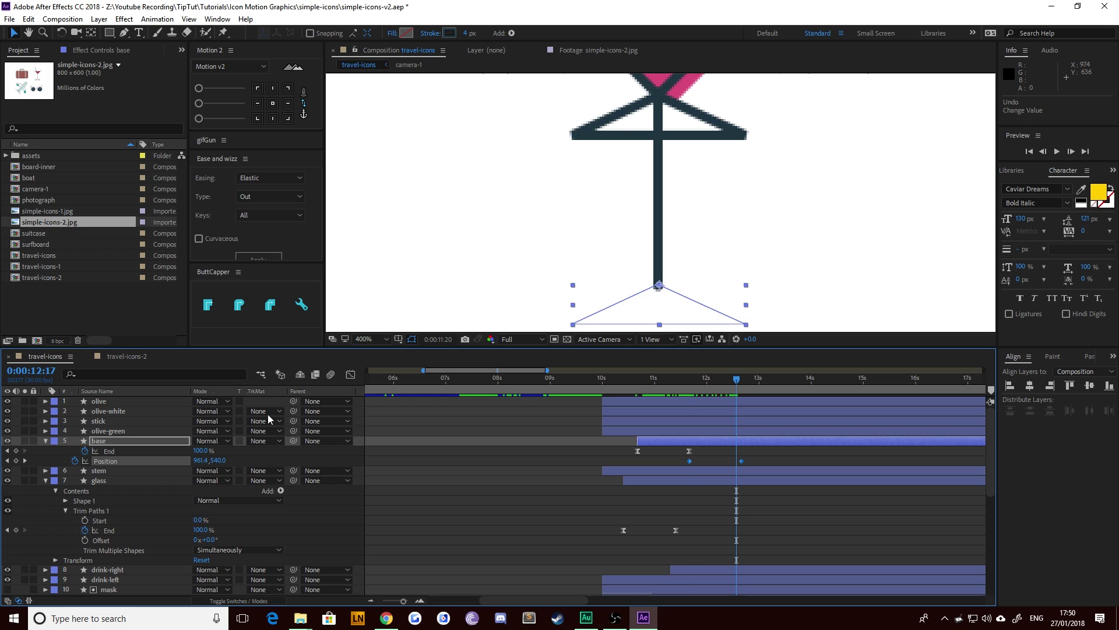
Step: Select only the base's Position keyframe at 0:00:11:20 and move the base up to the bowl's tip, at 961.4, 539.3
key("j")
left_click(690, 460)
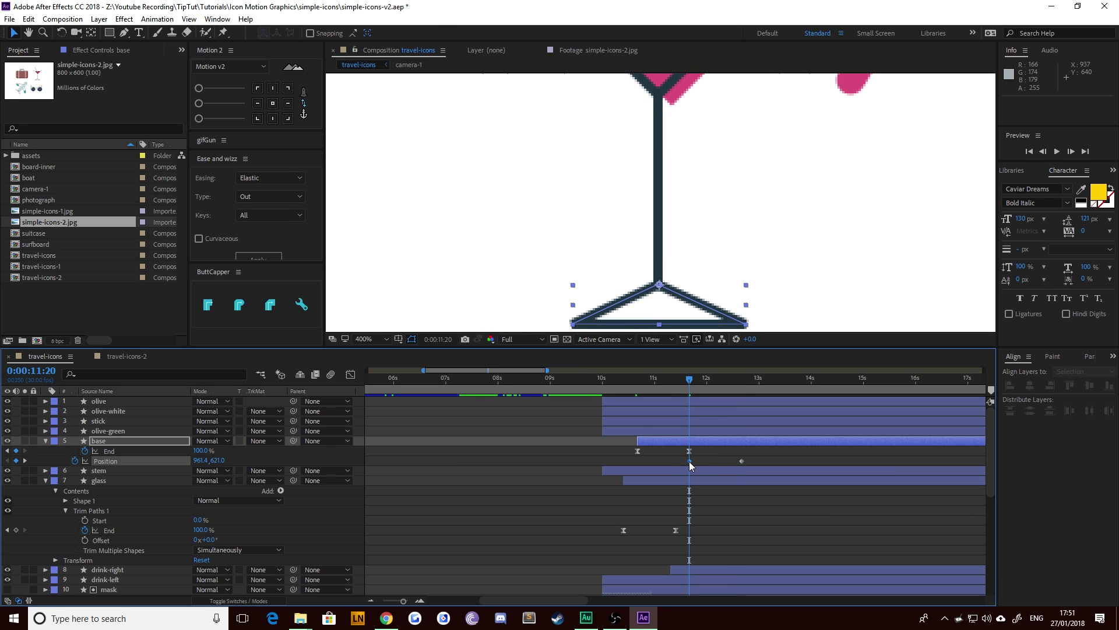
left_click_drag(687, 296, 680, 109)
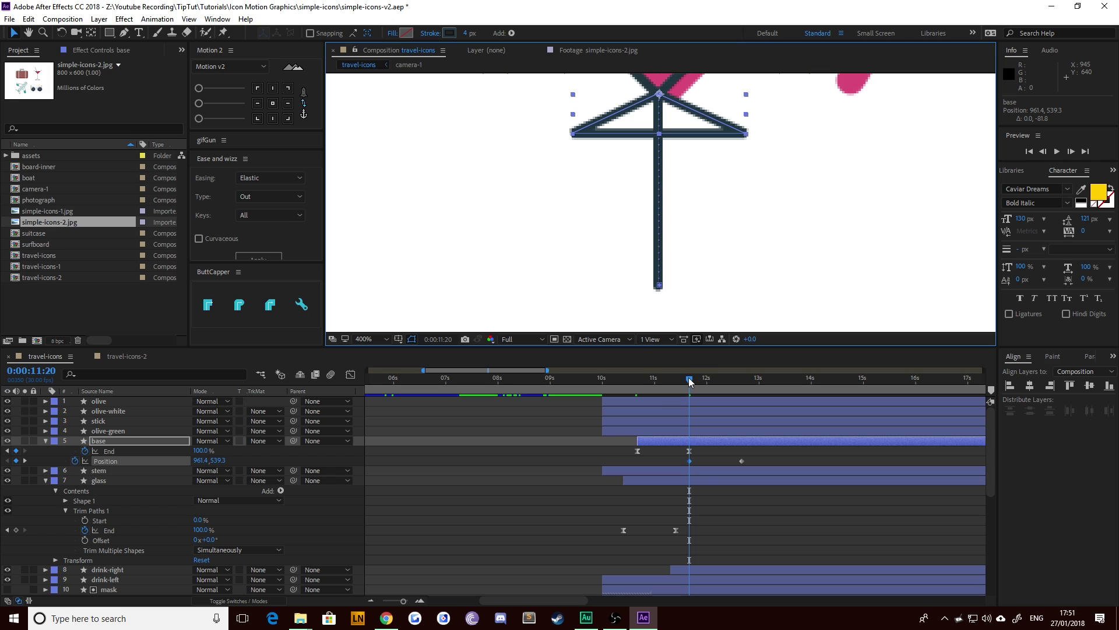
left_click_drag(690, 382, 743, 385)
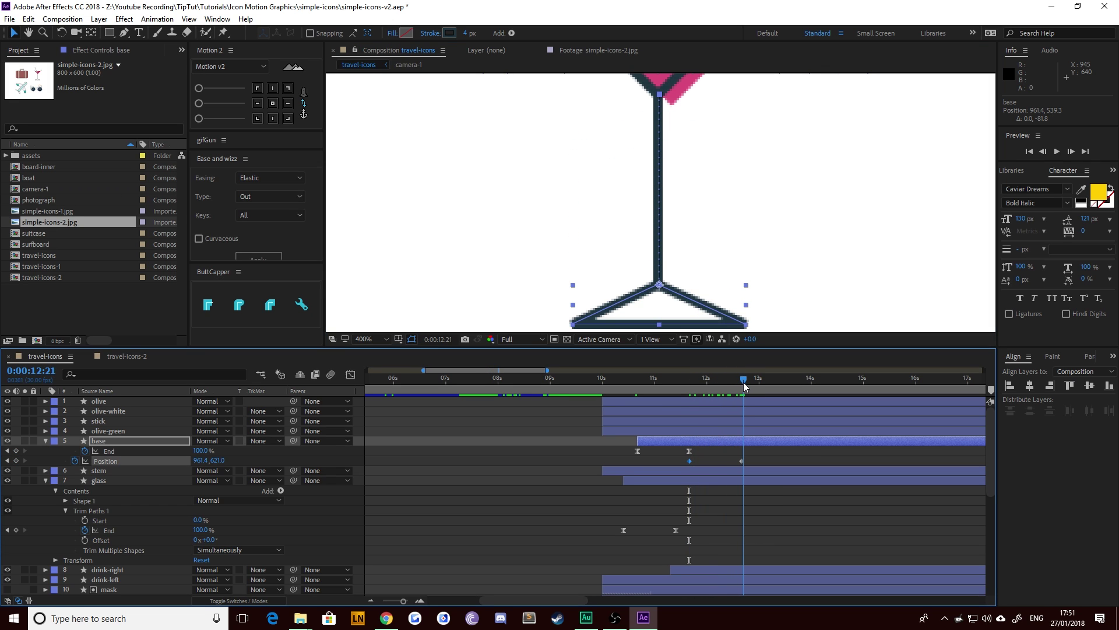
Step: Ease the base layer's two Position keyframes and reshape their speed curve for a fast start and a long slowdown
left_click_drag(750, 458, 657, 477)
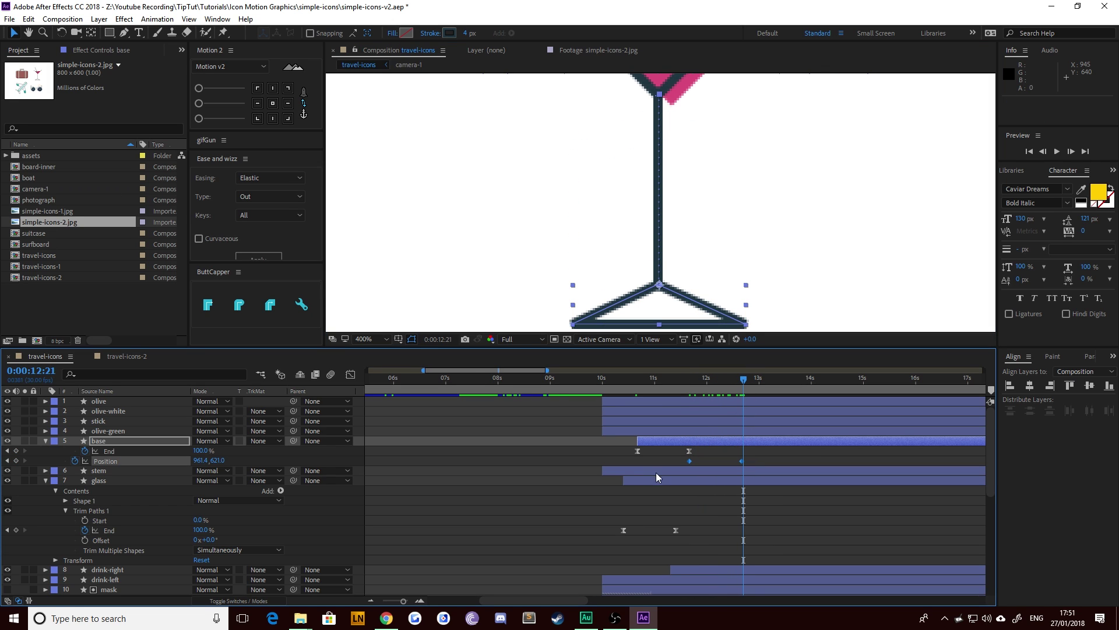
left_click(351, 375)
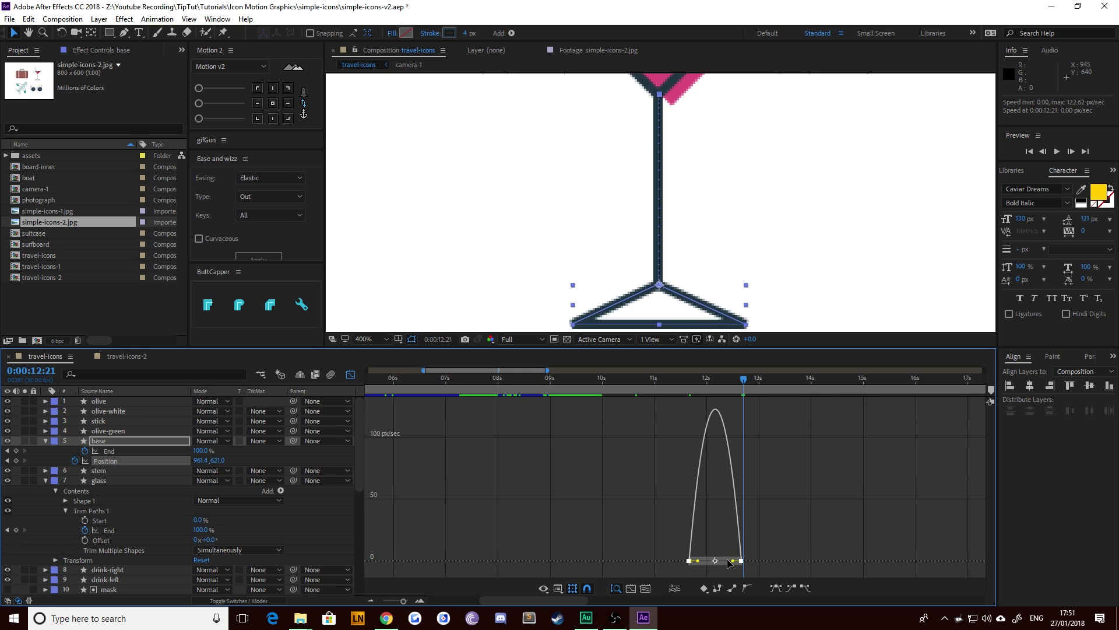
left_click_drag(728, 563, 700, 561)
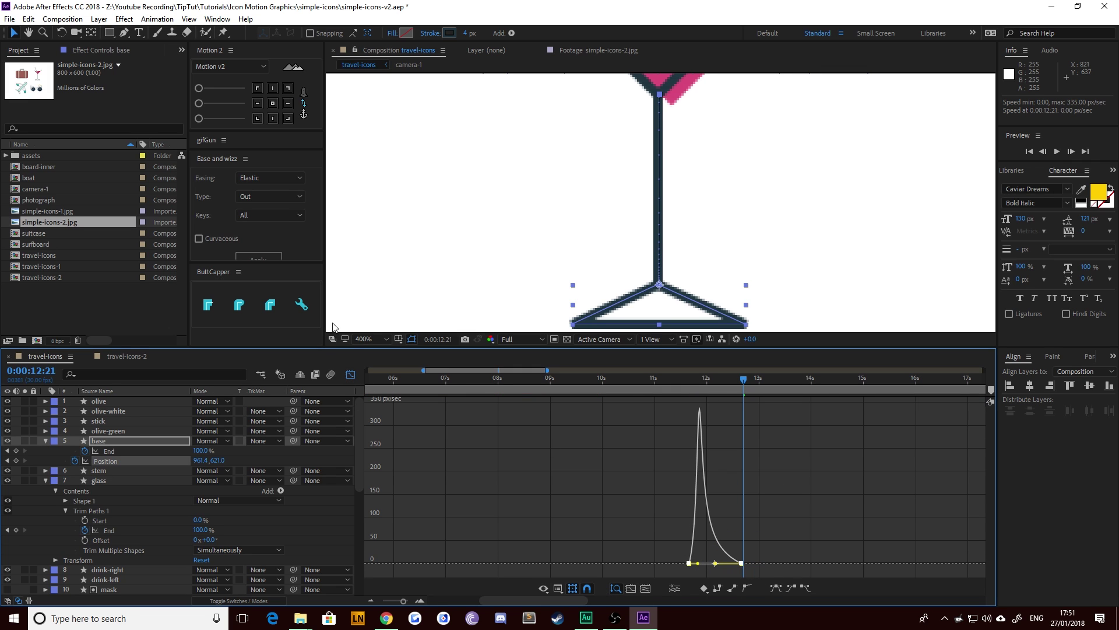
left_click(350, 374)
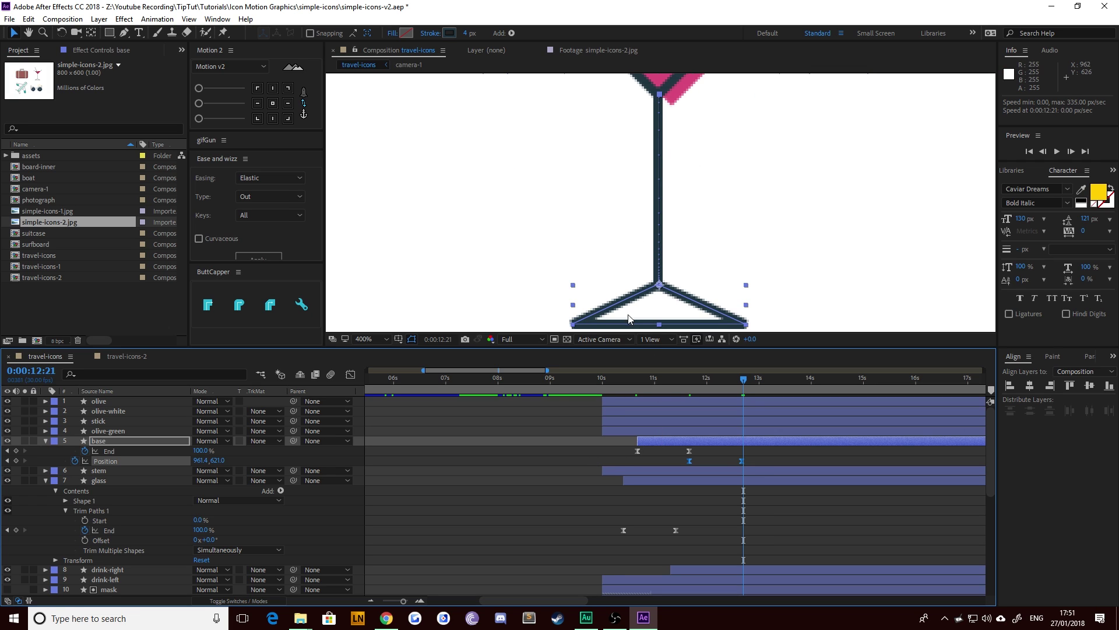
Step: Copy the base layer's End keyframes to the stem layer at 0:00:11:20, trim the stem's start to that time and reveal its keyframes
left_click(7, 461)
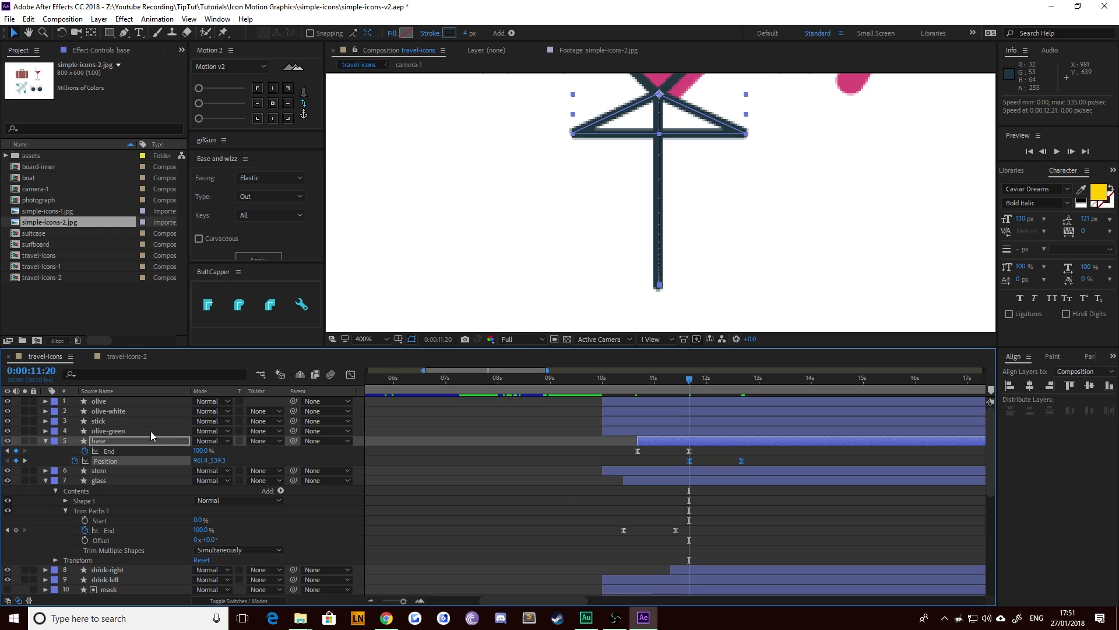
left_click_drag(717, 455, 595, 449)
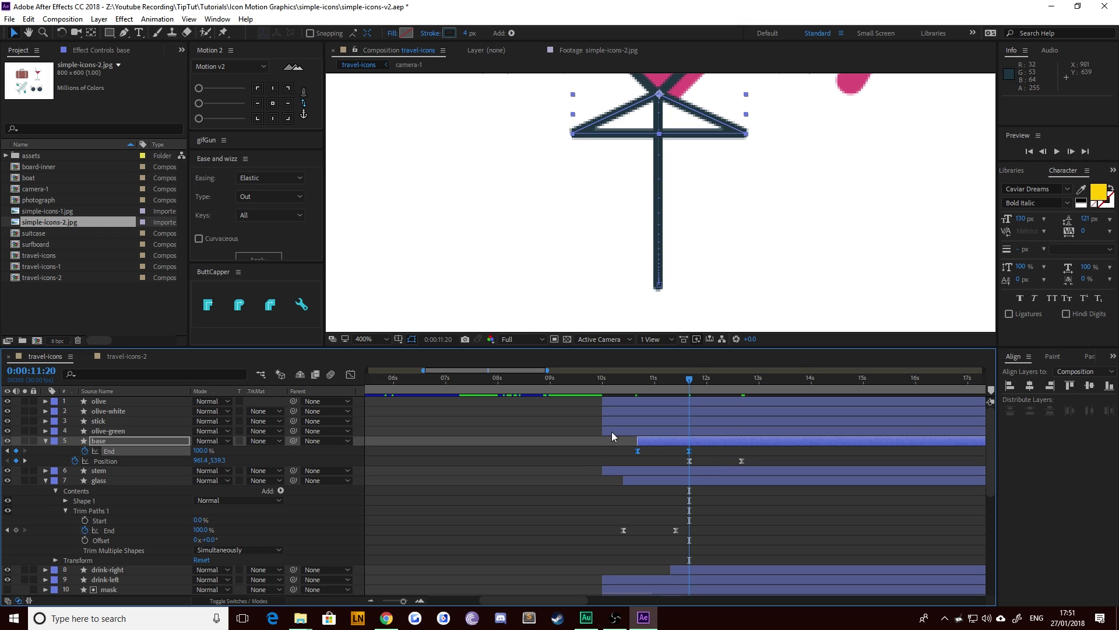
key("ctrl+c")
left_click(110, 468)
key("ctrl+v")
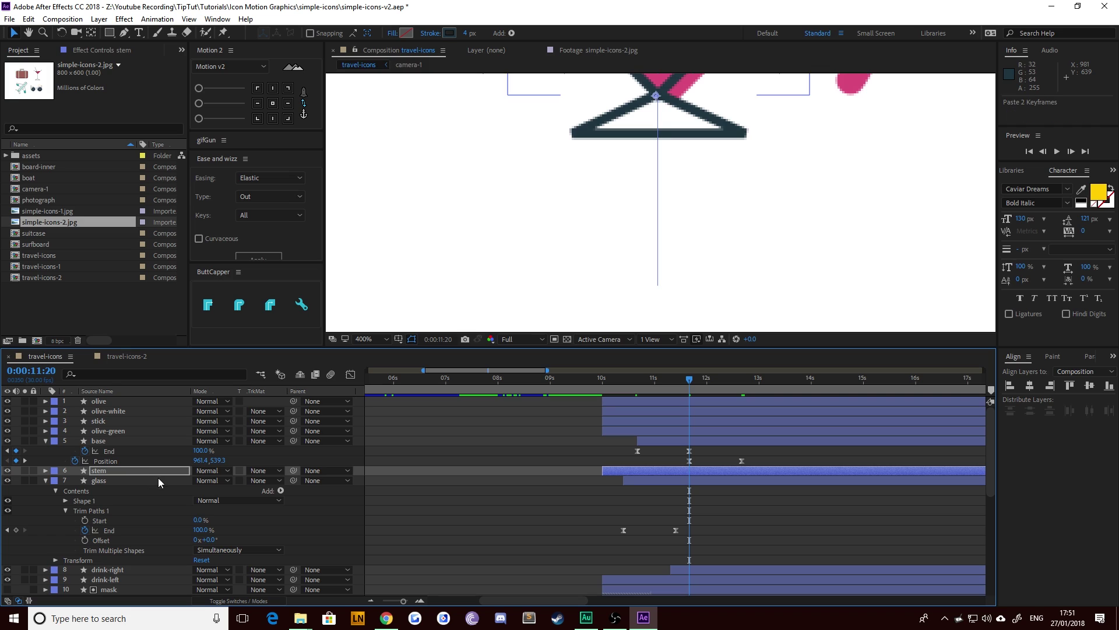
key("alt+bracketleft")
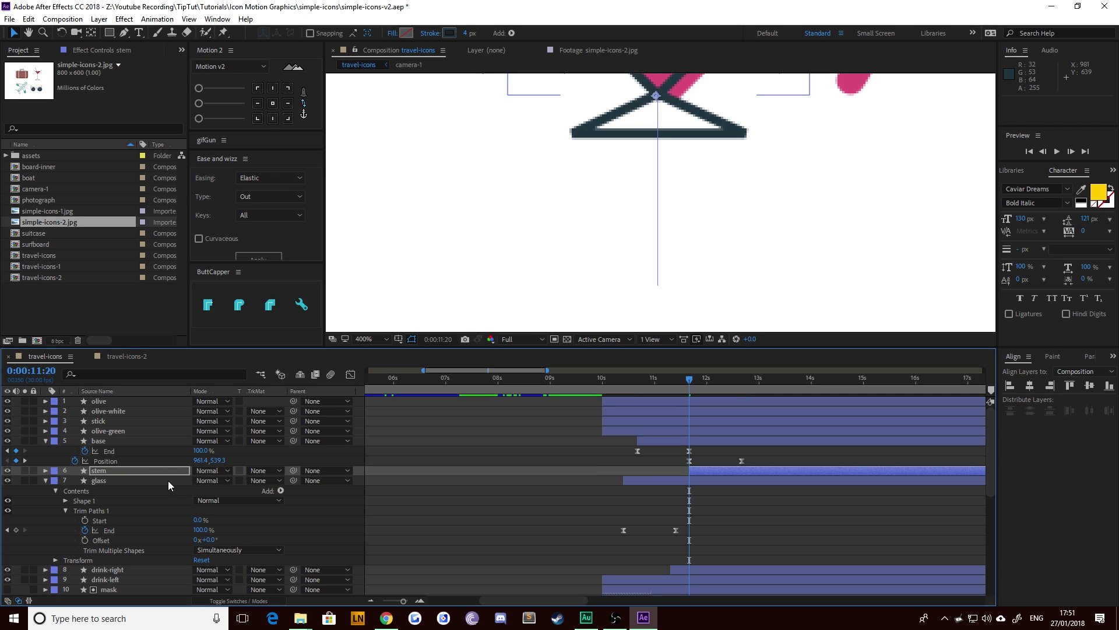
key("u")
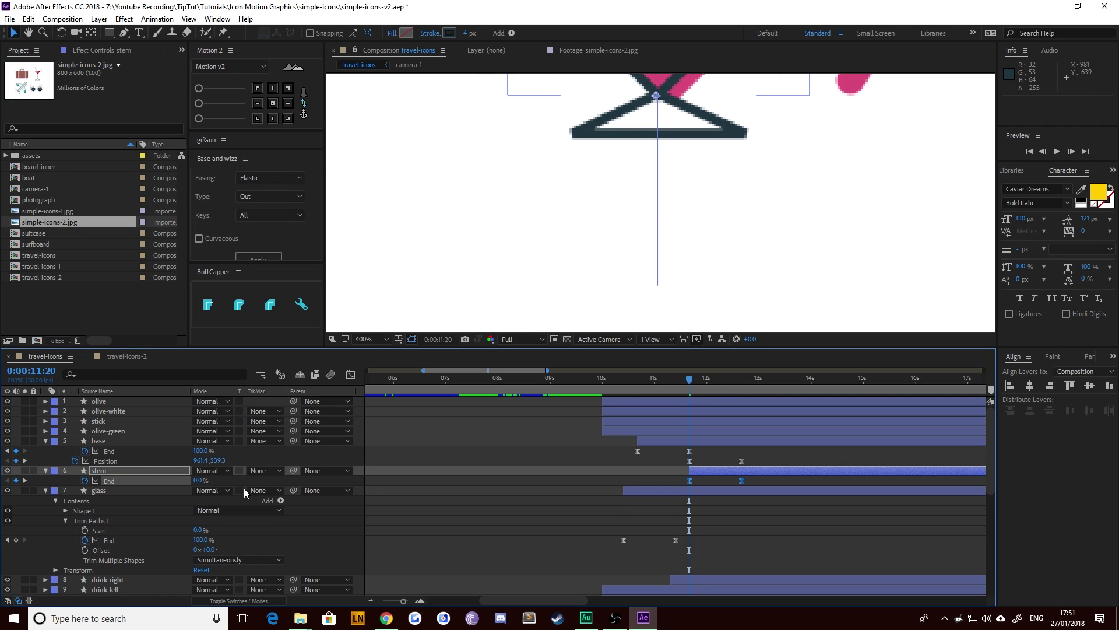
Step: Preview the stem's growth together with the base's drop and scrub through it to 0:00:11:27
key("space")
key("space")
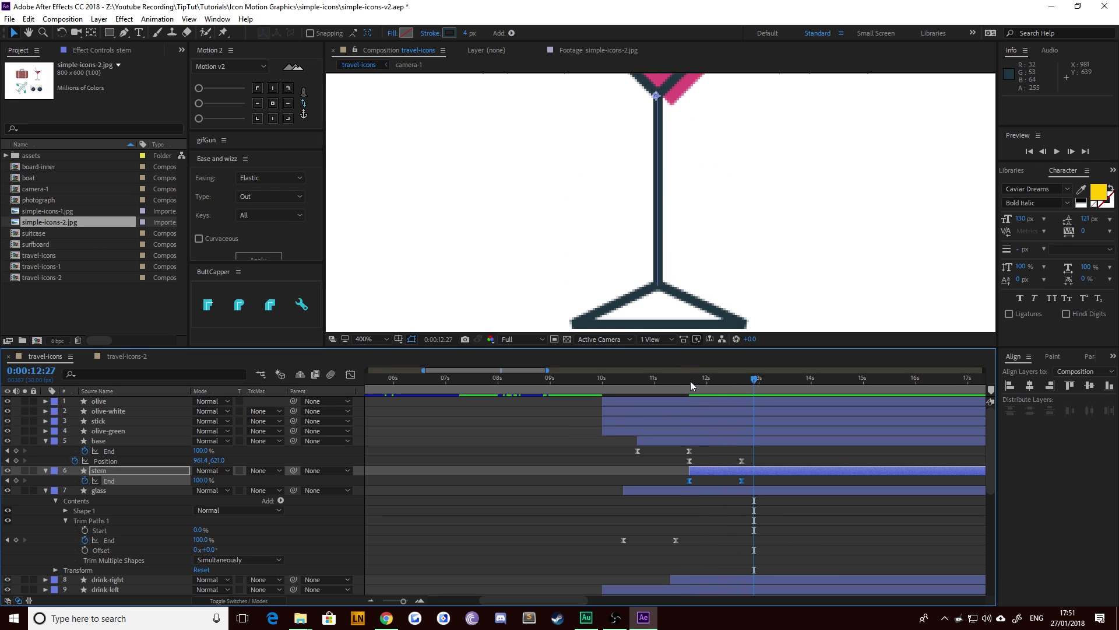
left_click_drag(693, 383, 701, 383)
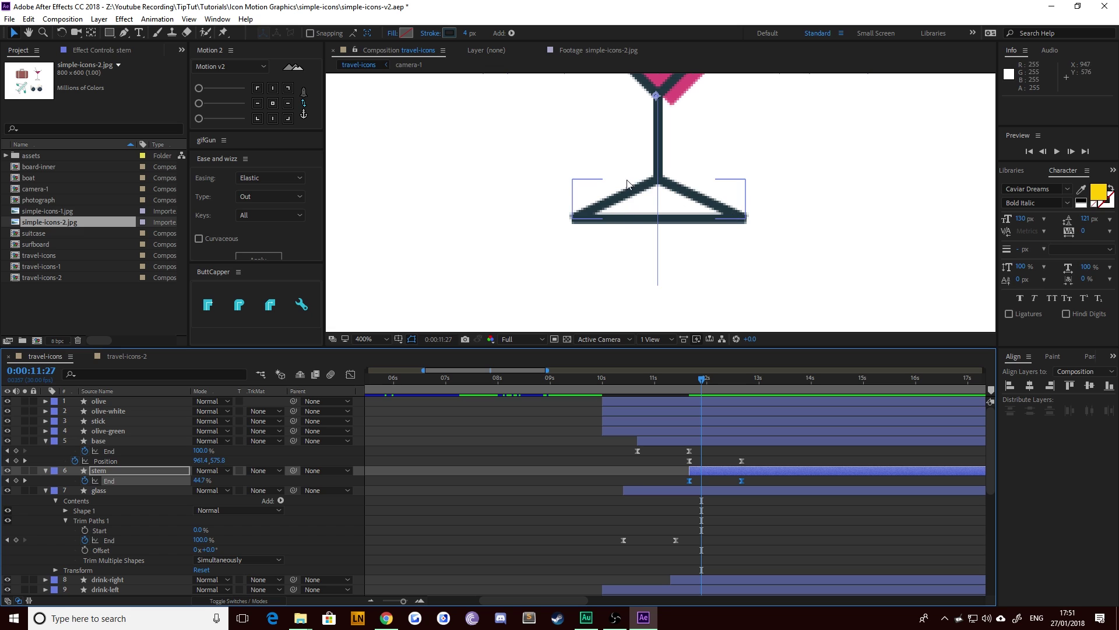
Step: Collapse the glass layer to only its keyframed properties and show the composition at 100%
left_click(662, 491)
key("u")
key("slash")
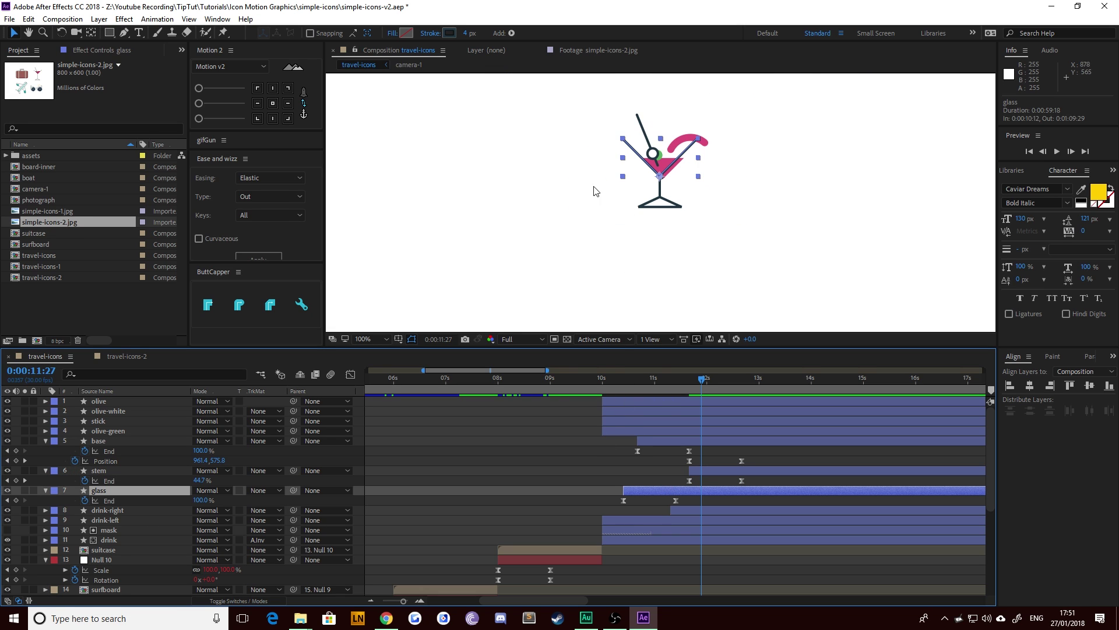
Step: Play the whole cocktail animation from 0:00:10:00 to check the timing of the liquid against the glass
left_click(595, 191)
left_click(603, 380)
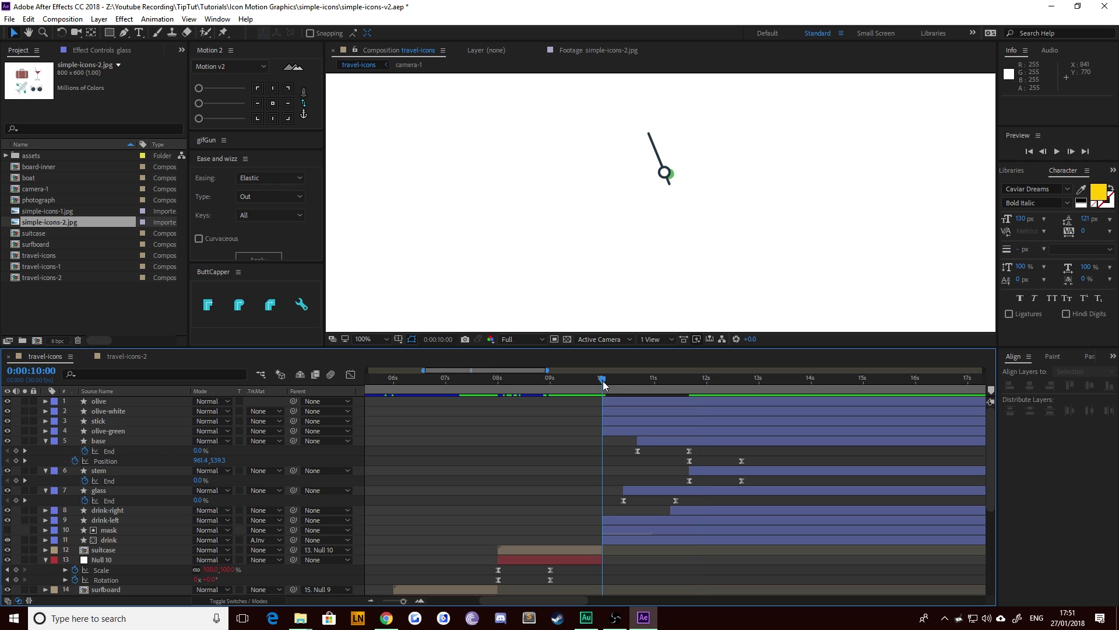
key("space")
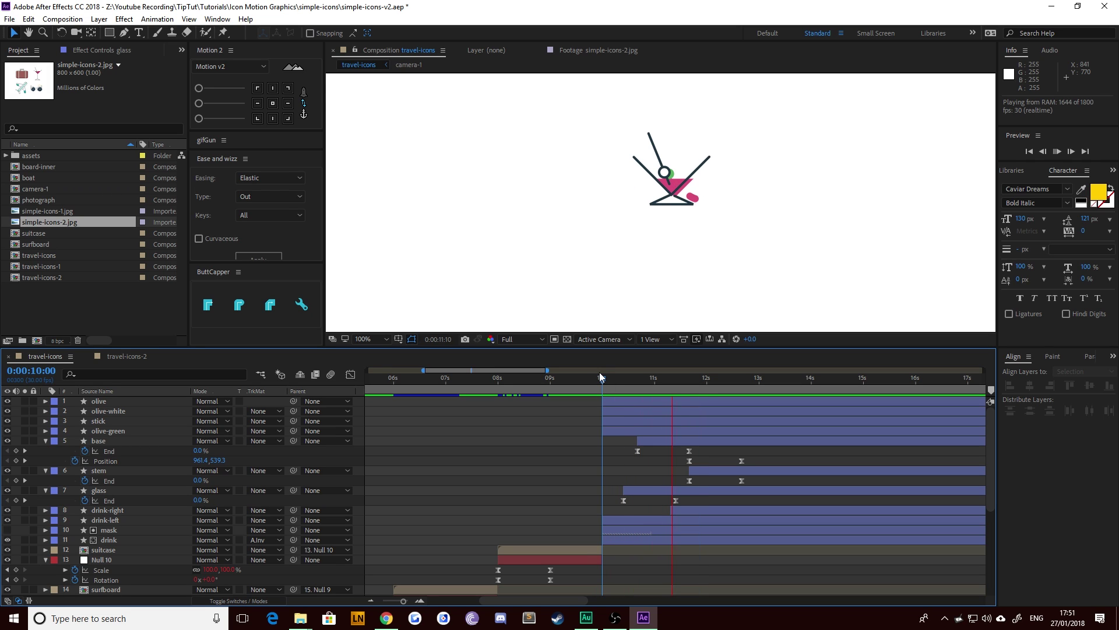
key("space")
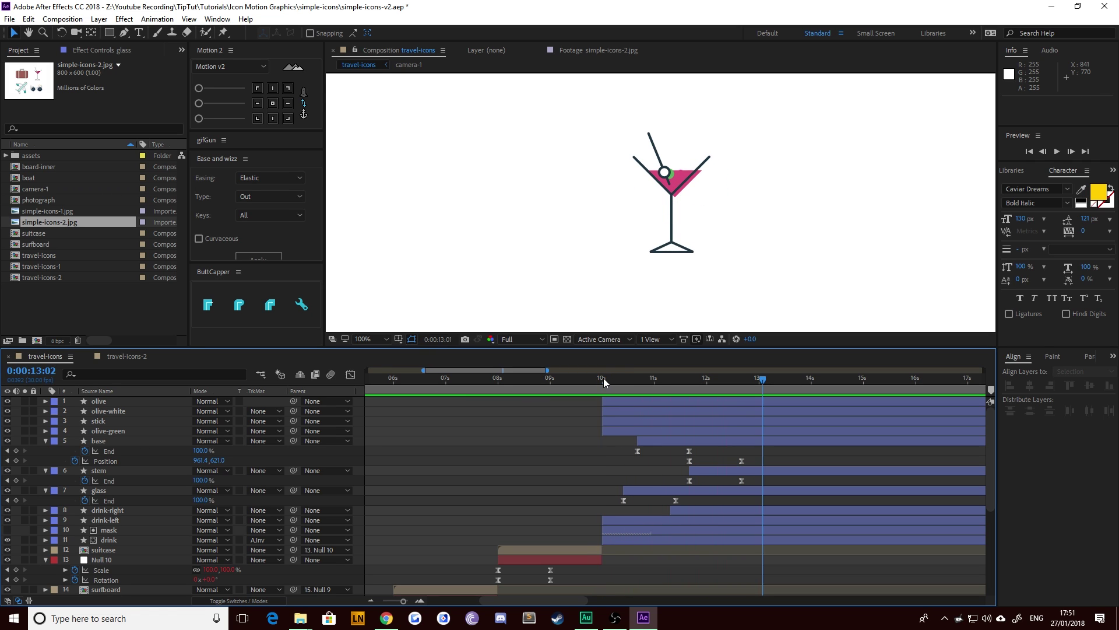
mouse_move(604, 378)
left_mouse_down()
mouse_move(677, 385)
mouse_move(625, 383)
left_mouse_up()
key("space")
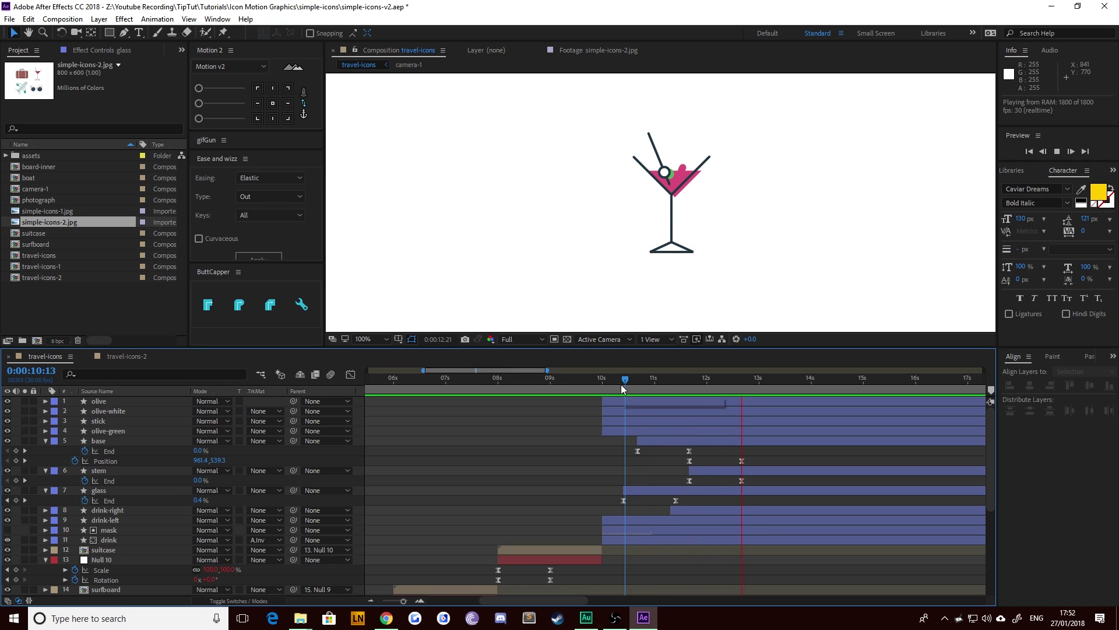
left_click(607, 380)
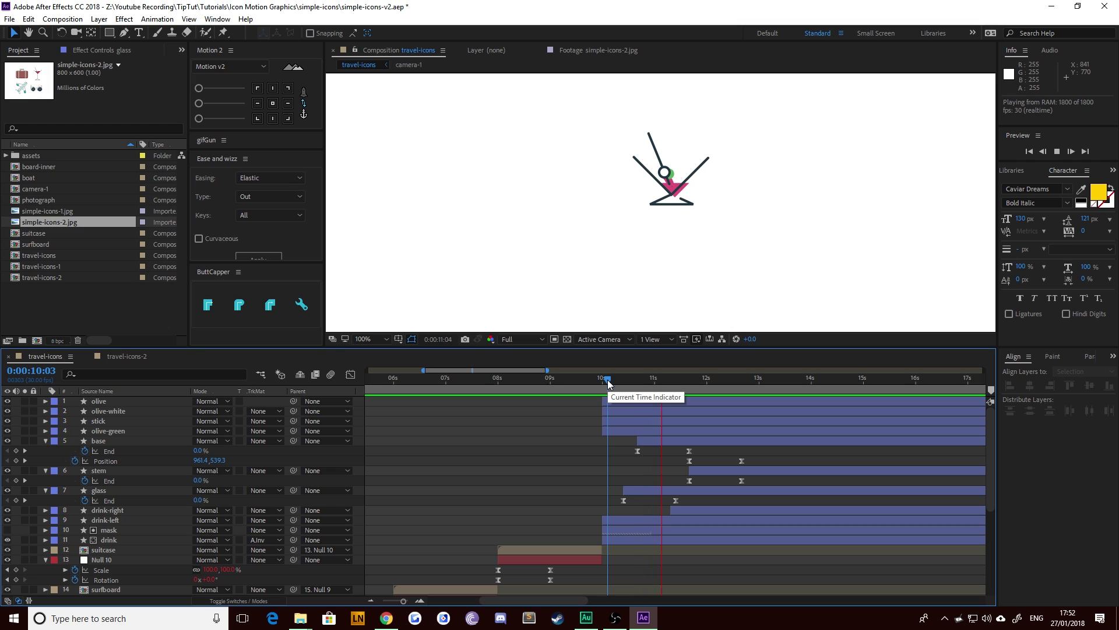
mouse_move(600, 383)
left_mouse_down()
mouse_move(581, 381)
mouse_move(603, 381)
left_mouse_up()
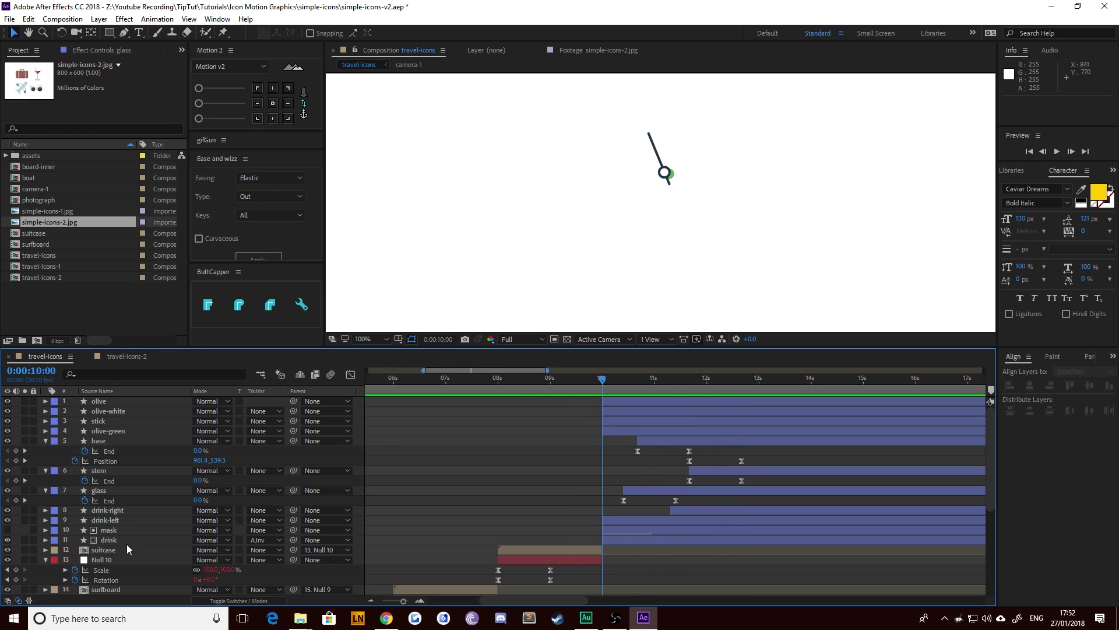
Step: Shift the drink-right, drink-left, mask and drink layers ten frames later with their offsets kept, so drink starts at 0:00:10:10
left_click(111, 540)
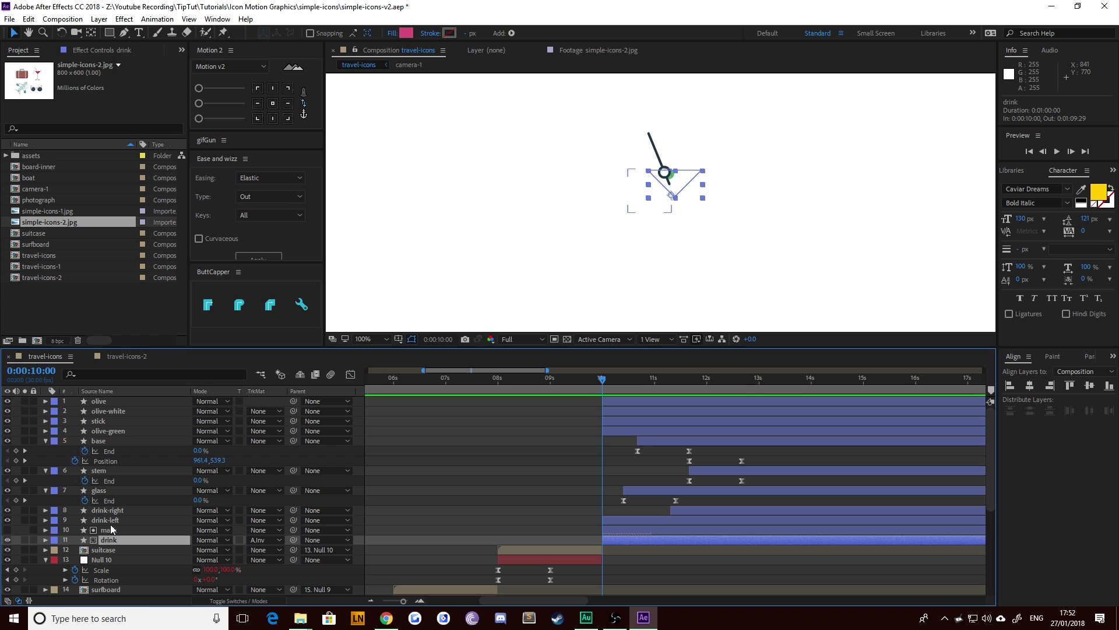
left_click(110, 529, "shift")
left_click(110, 519, "shift")
left_click(106, 510, "shift")
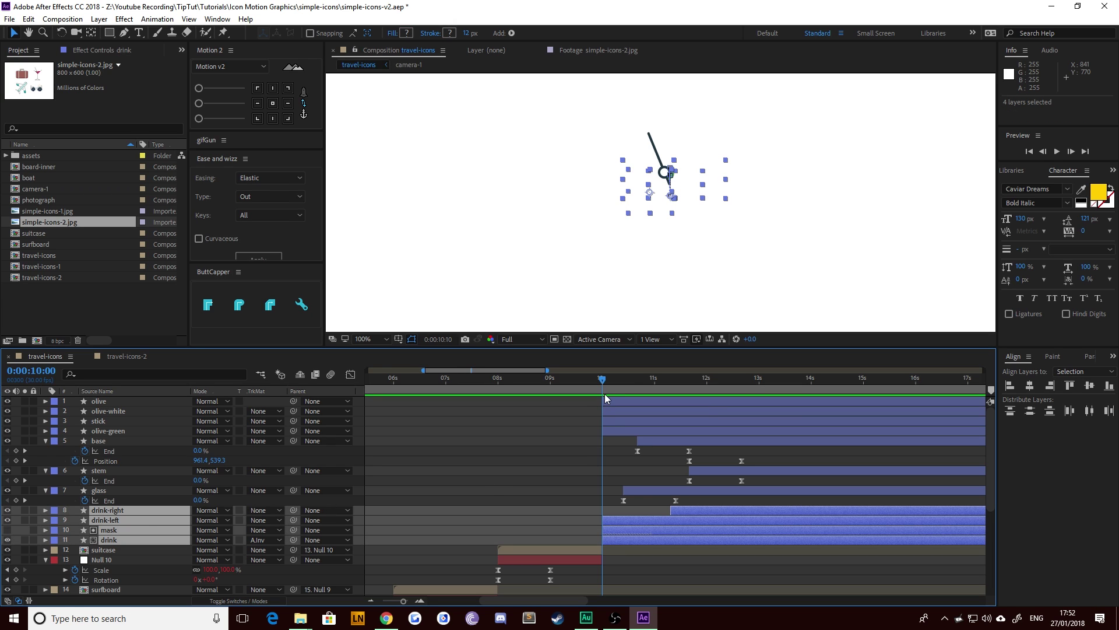
key("shift+Page_Down")
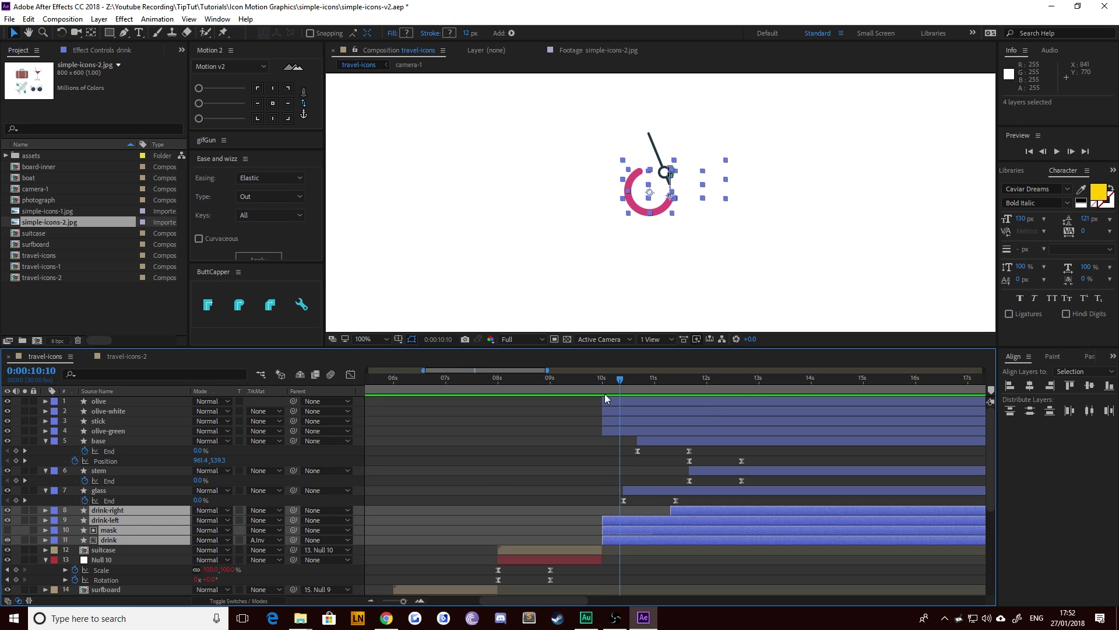
key("bracketleft")
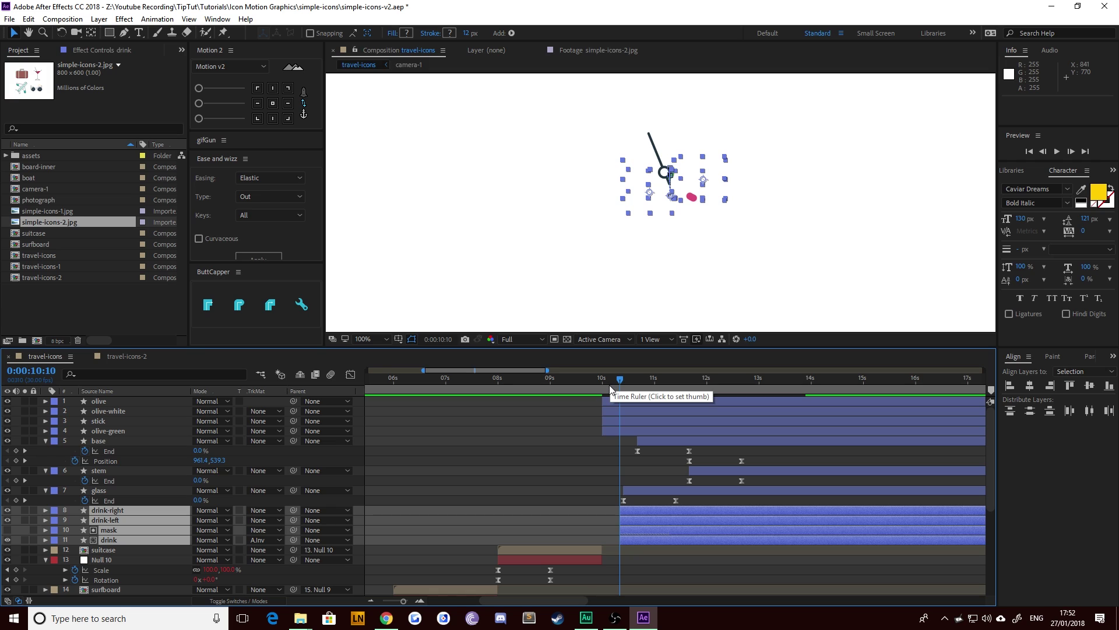
key("ctrl+z")
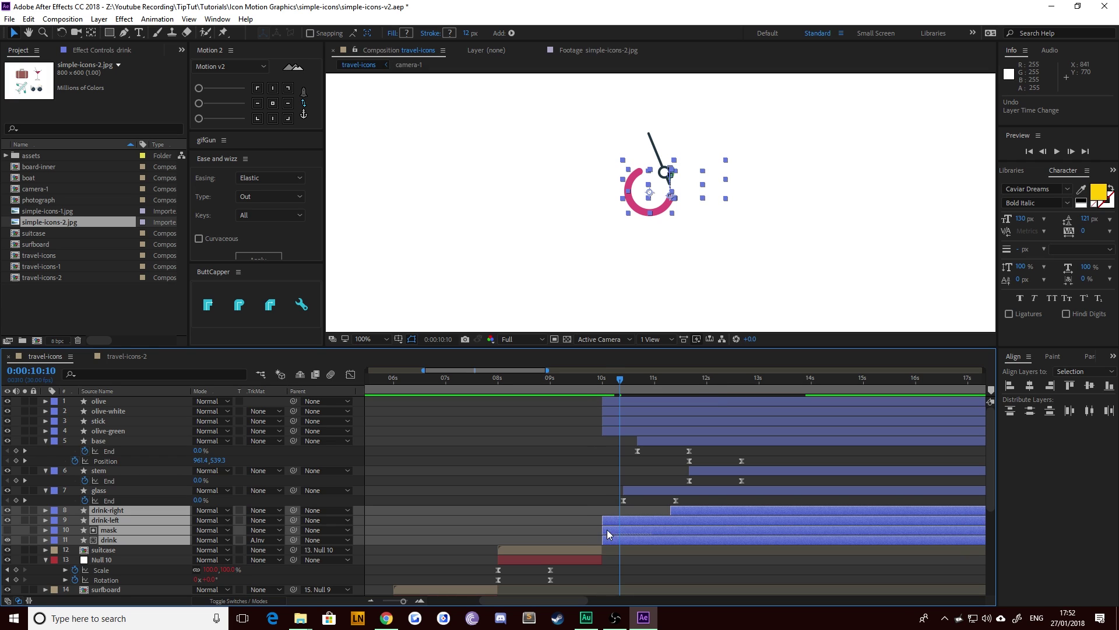
left_click_drag(607, 528, 624, 520)
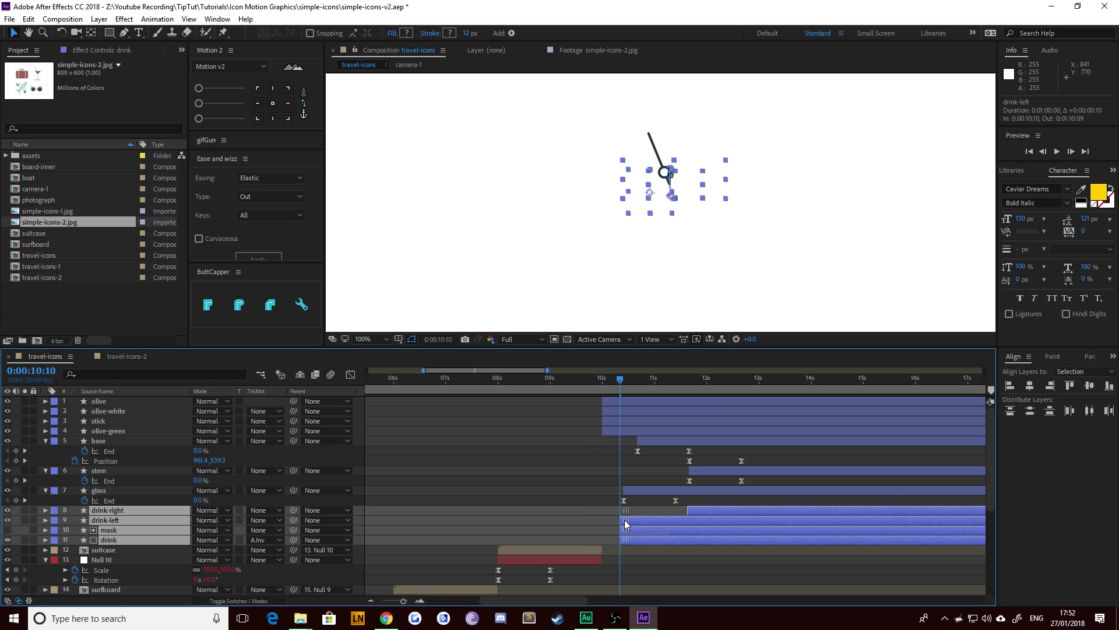
Step: Play the retimed cocktail animation from 0:00:10:01 and scrub from the stem's start at 0:00:11:20 to 0:00:13:19
left_click(604, 381)
left_click(579, 404)
key("space")
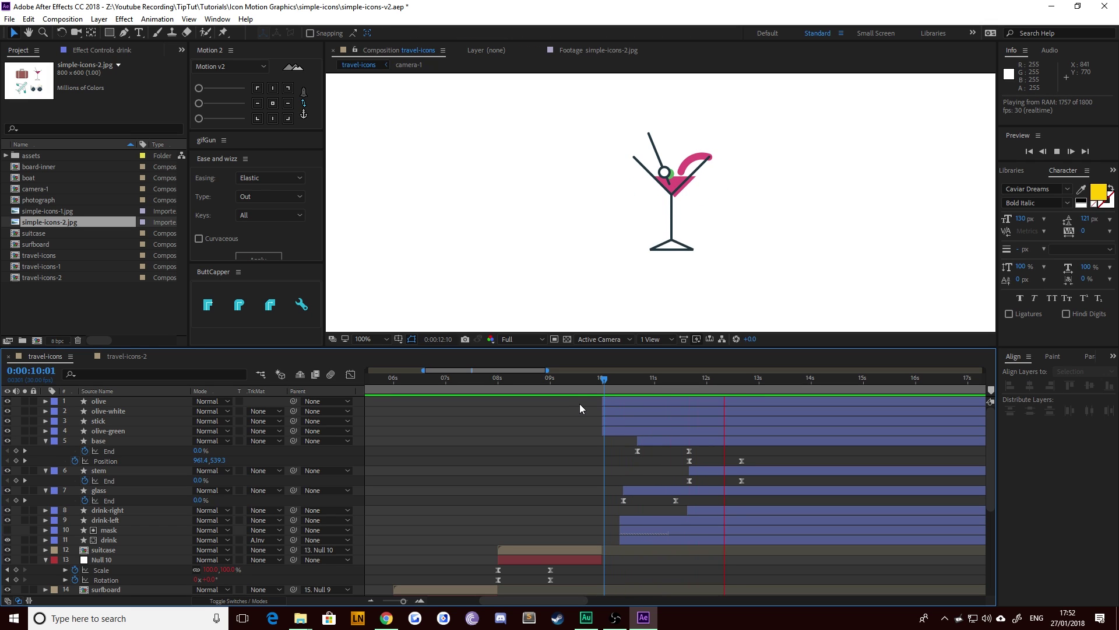
key("space")
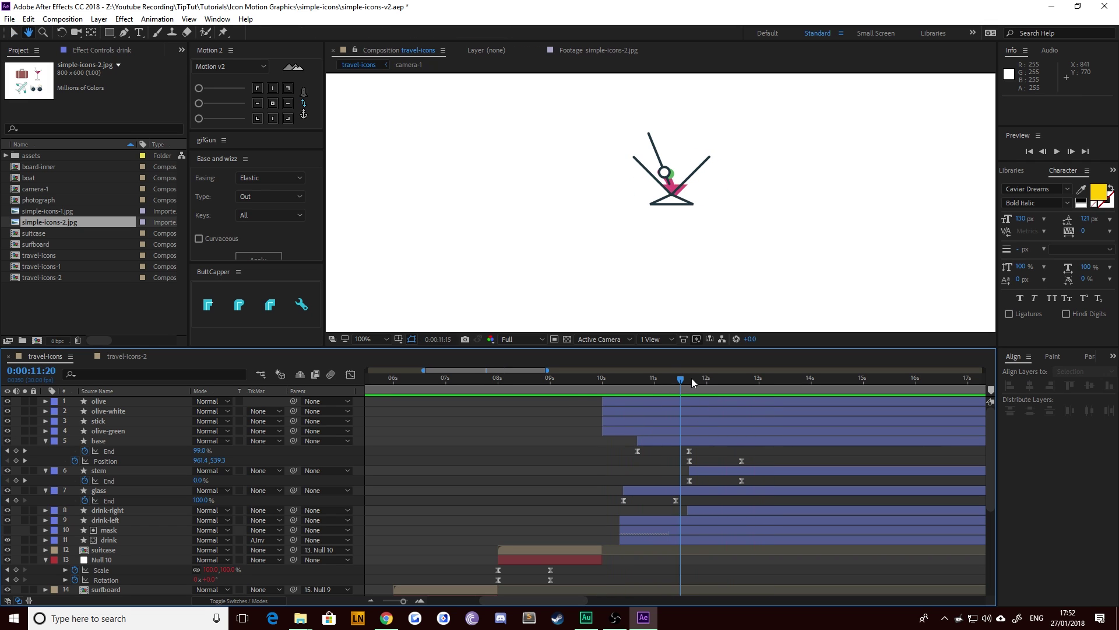
left_click_drag(694, 382, 689, 383)
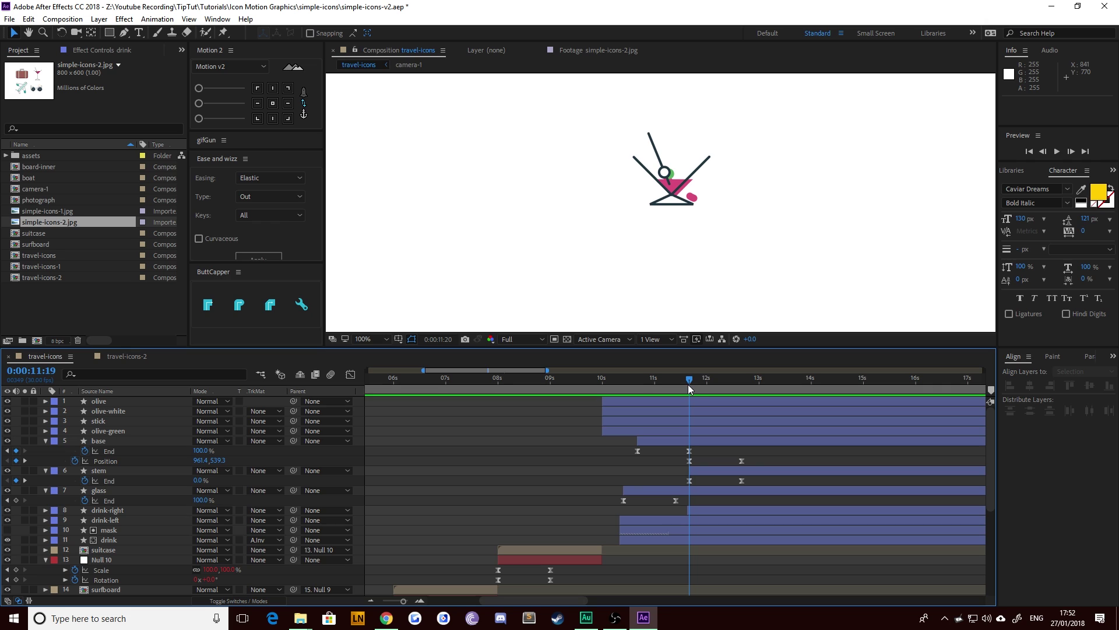
left_click_drag(688, 383, 792, 392)
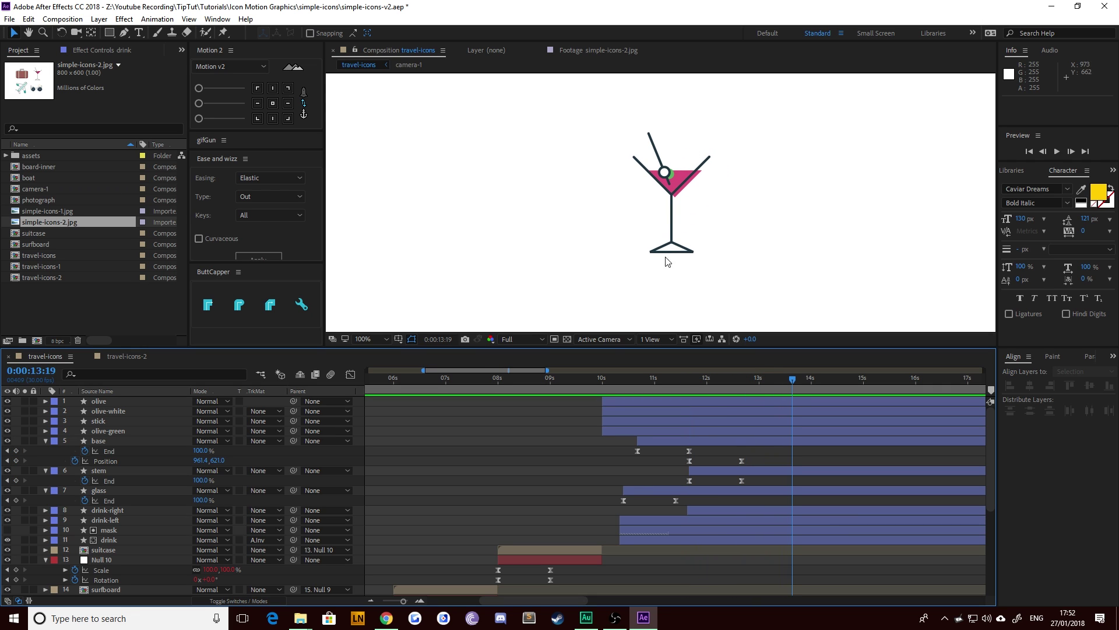
Step: Examine the glass bowl up close and scrub through the filling liquid, stopping at 0:00:12:06
scroll(641, 250, "up", 3)
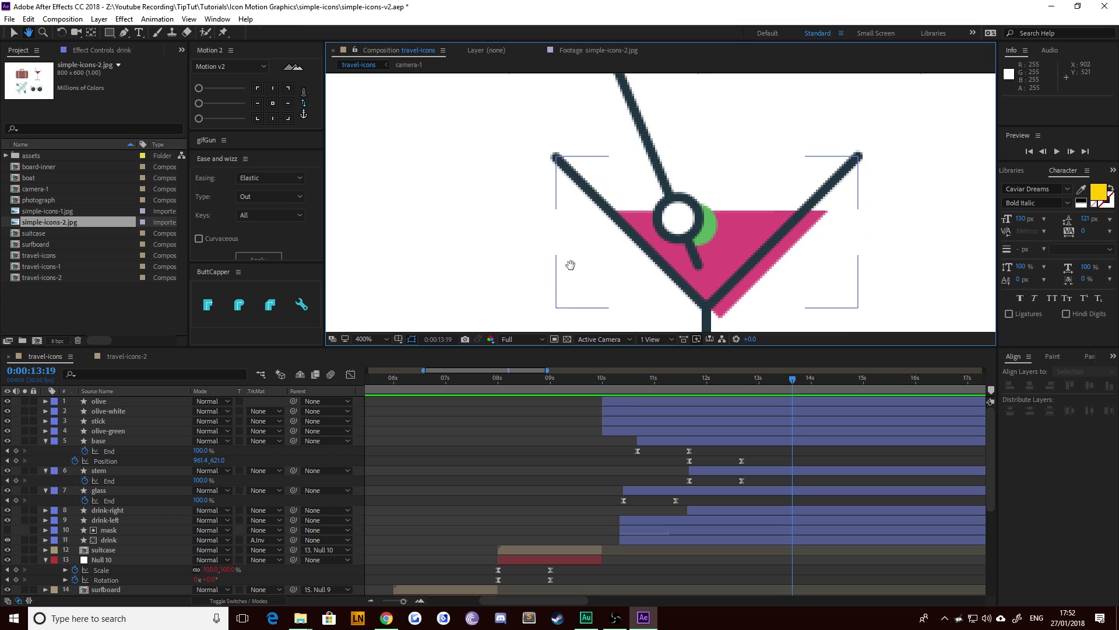
scroll(660, 219, "down", 2)
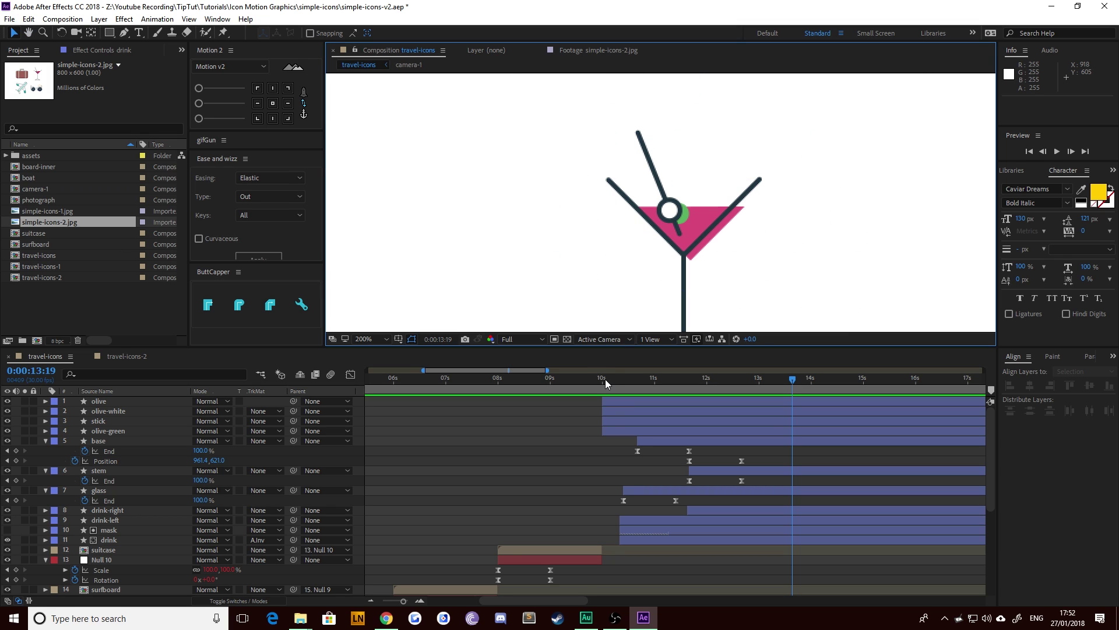
left_click_drag(610, 379, 687, 379)
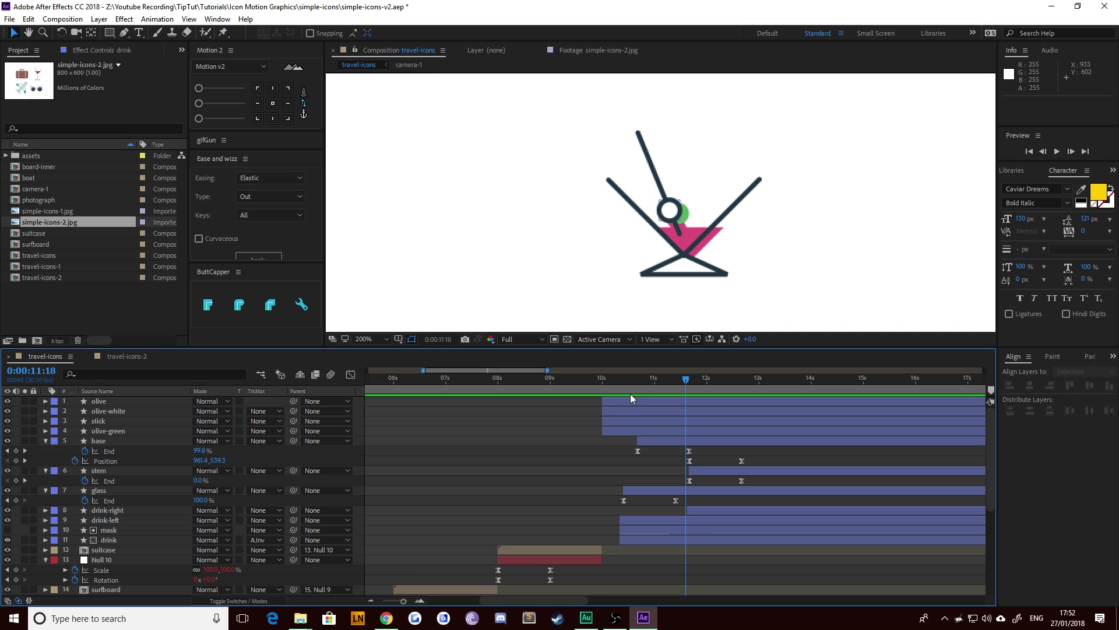
left_click_drag(637, 381, 720, 379)
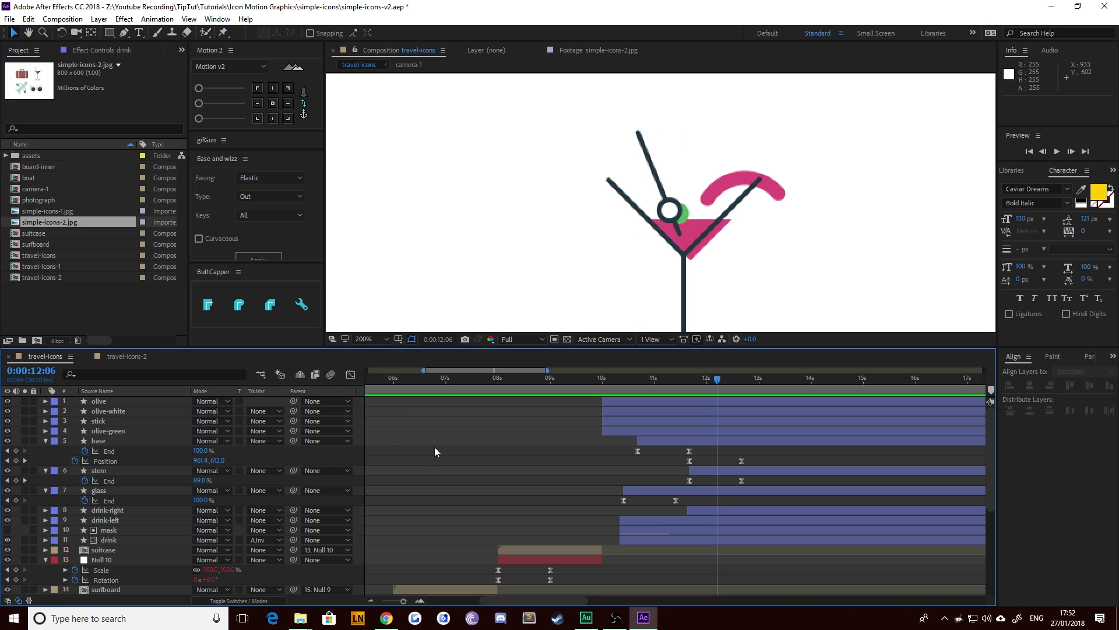
Step: Try parenting olive-white to the olive layer and olive-green to olive-white
left_click(98, 403)
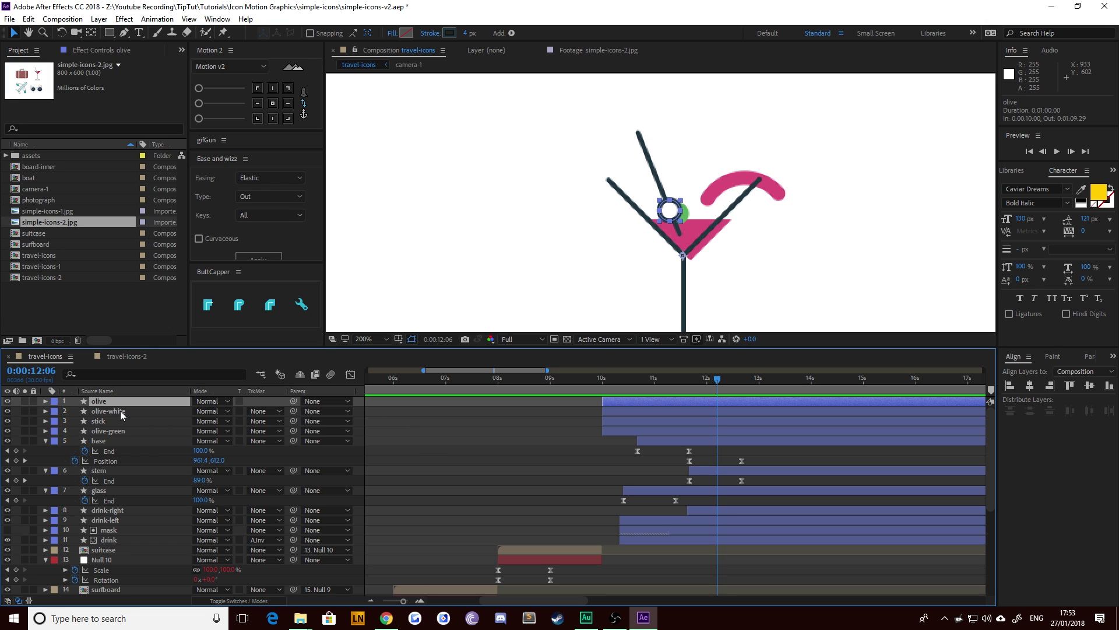
left_click(124, 411)
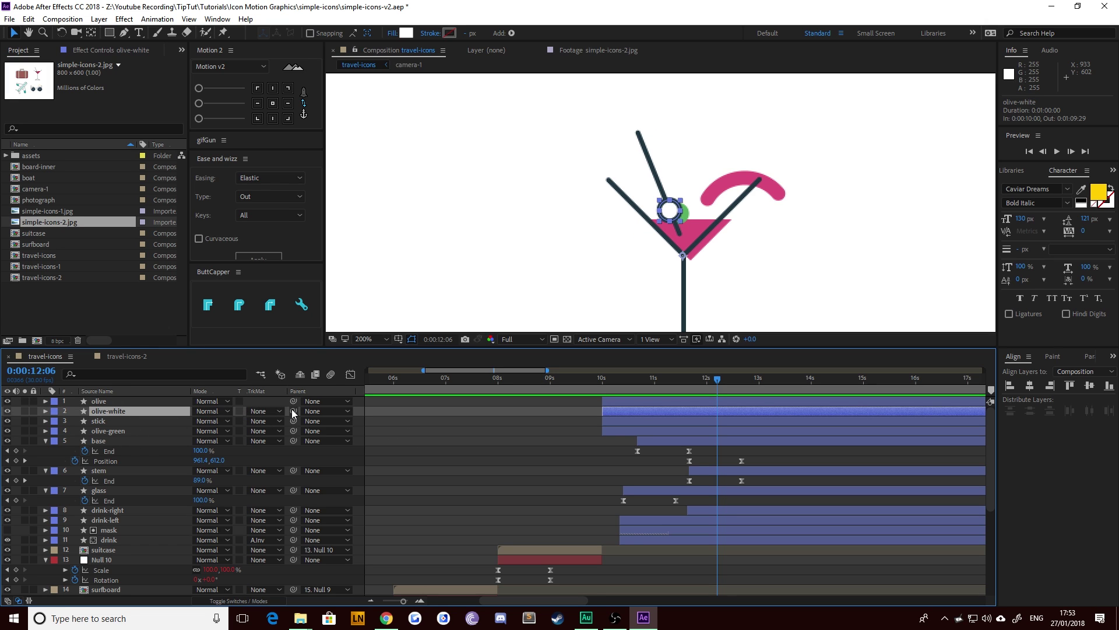
left_click_drag(292, 410, 123, 401)
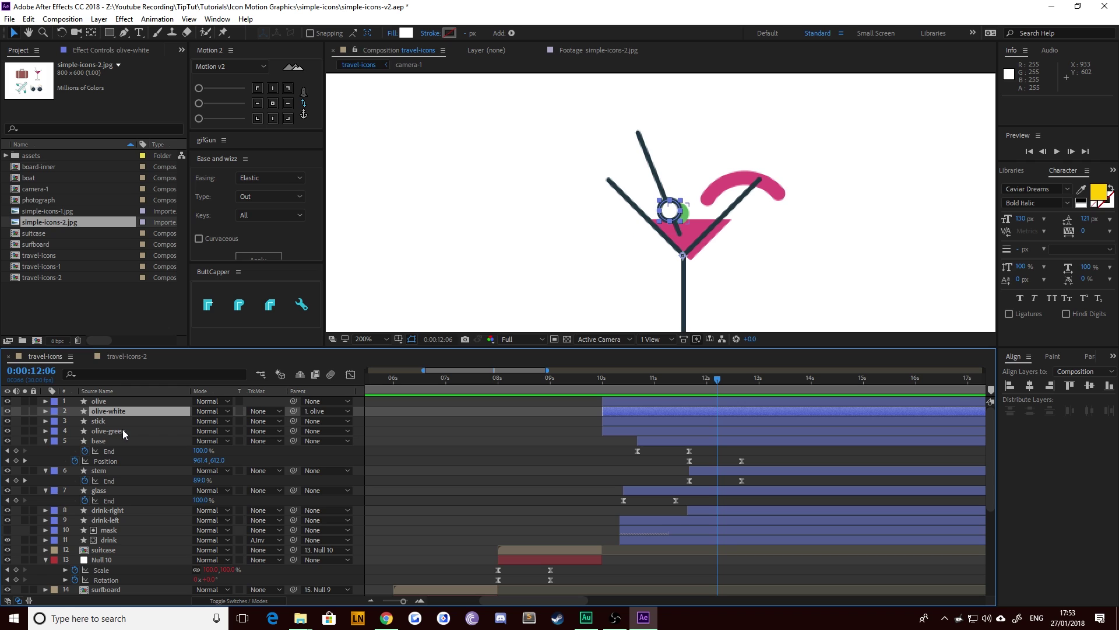
left_click(123, 431)
left_click_drag(292, 432, 125, 408)
Step: Remove the parents from the olive-green and olive-white layers by setting both to None
left_click(98, 401)
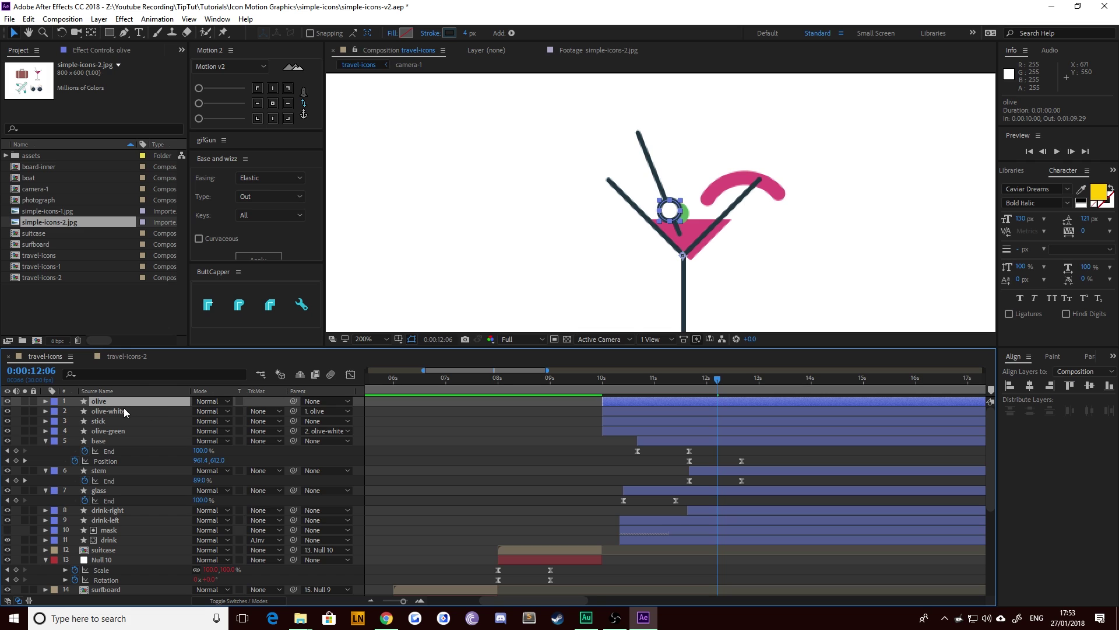
left_click(111, 415)
left_click(101, 431)
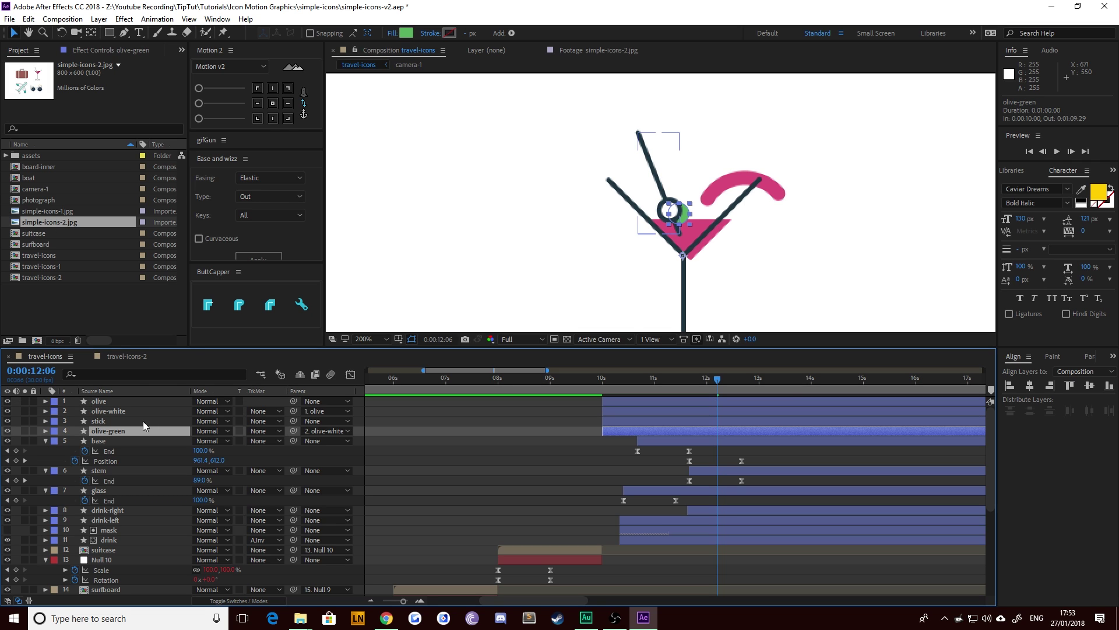
left_click(313, 429)
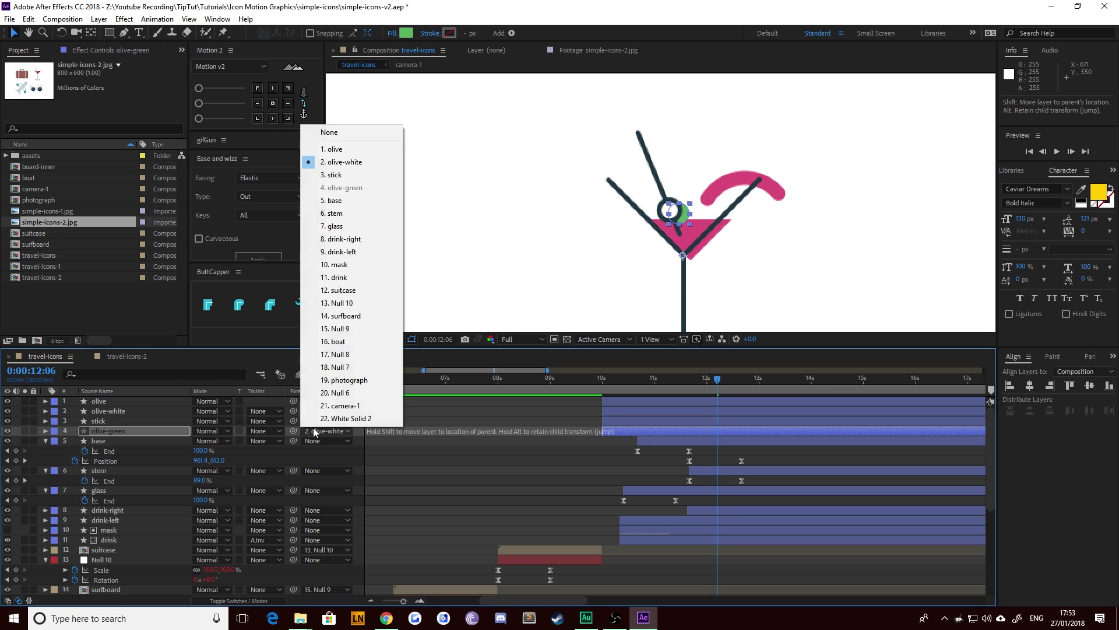
left_click(331, 131)
left_click(317, 415)
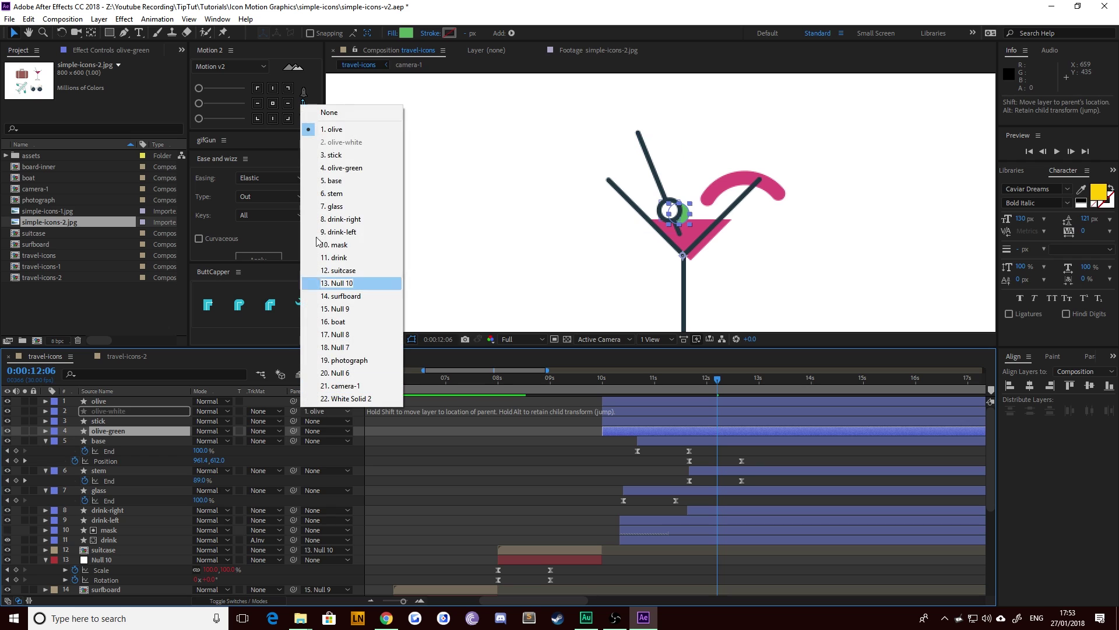
left_click(331, 111)
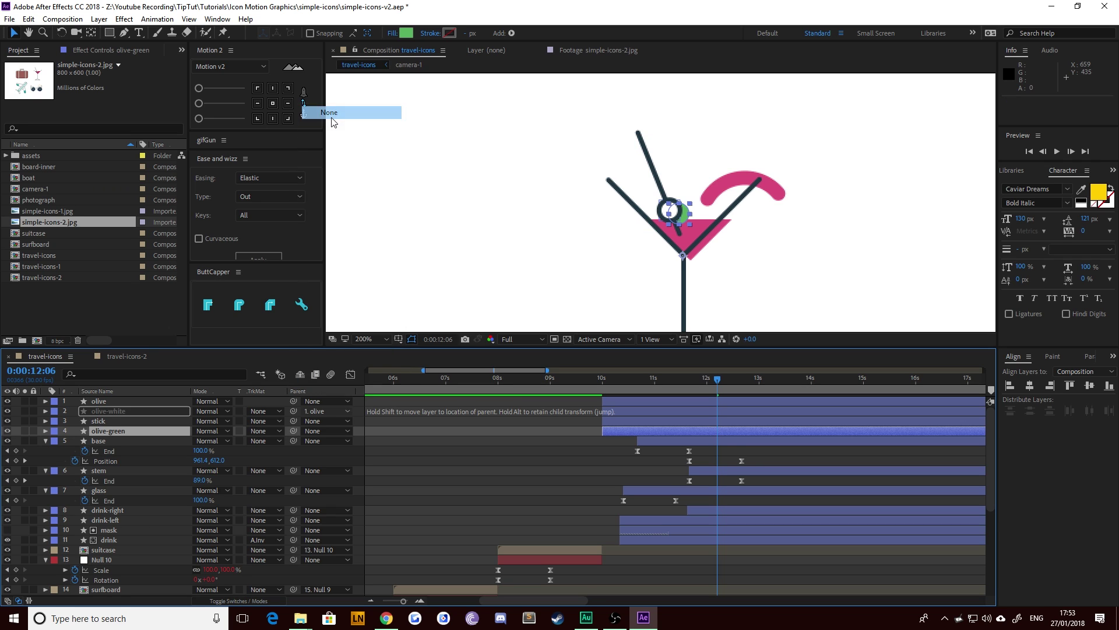
Step: Centre the anchor points of the olive, olive-white and olive-green layers and move their starts to 0:00:12:06
left_click(115, 410, "ctrl")
left_click(98, 401, "ctrl")
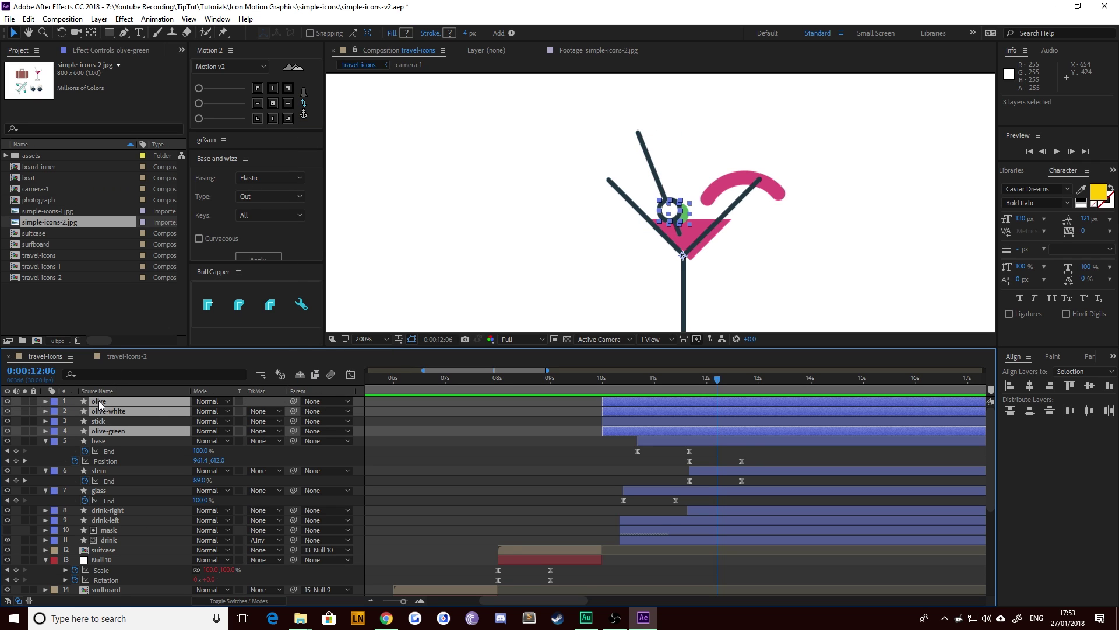
left_click(273, 103)
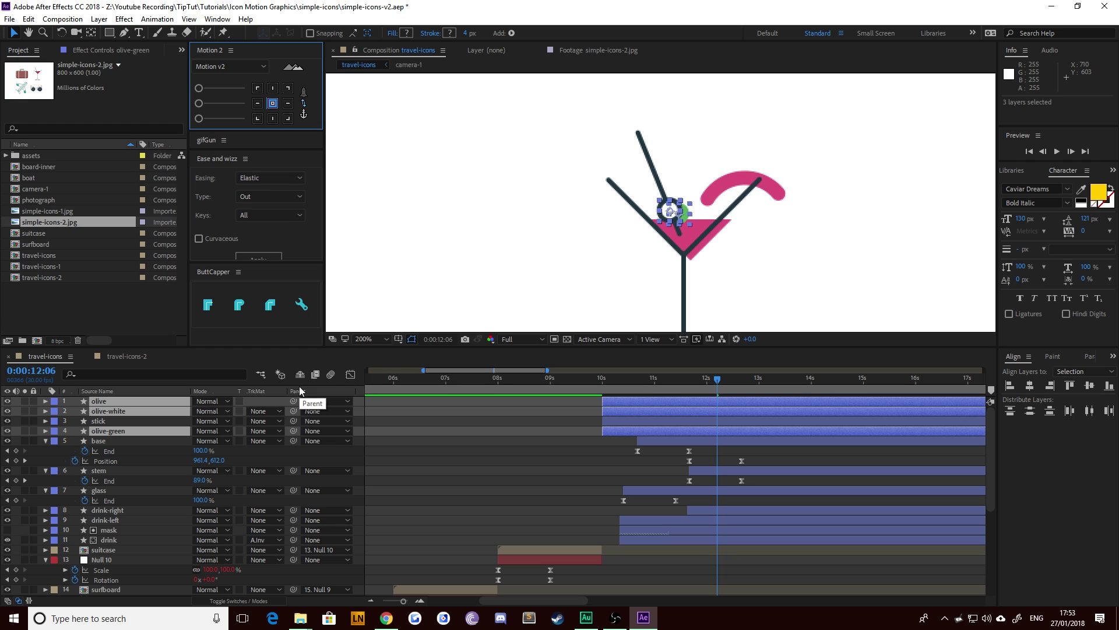
key("bracketleft")
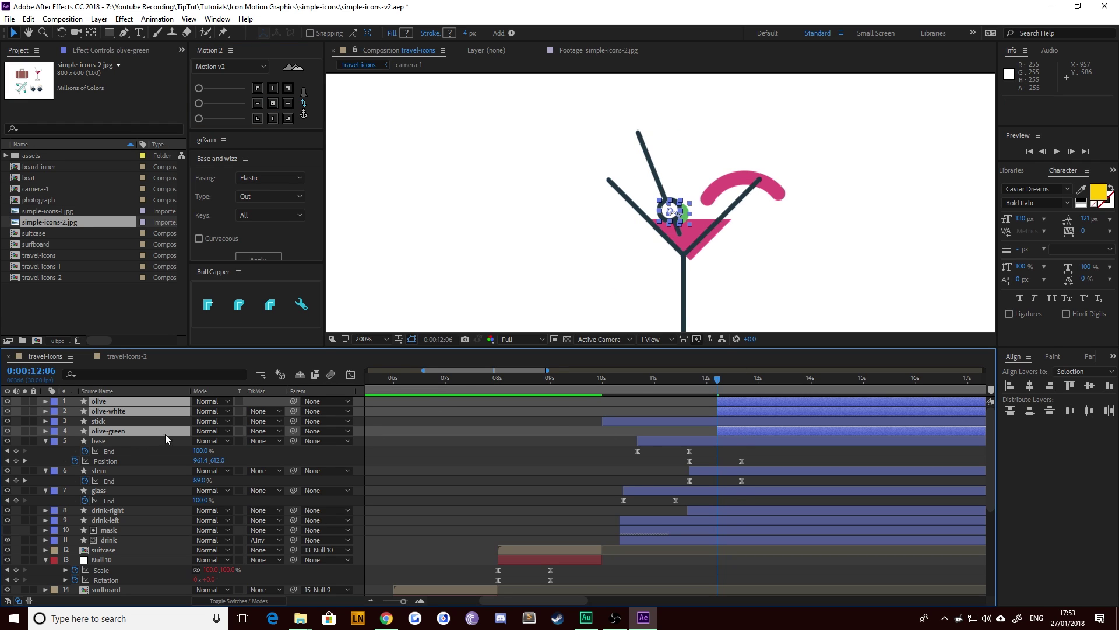
left_click(285, 428)
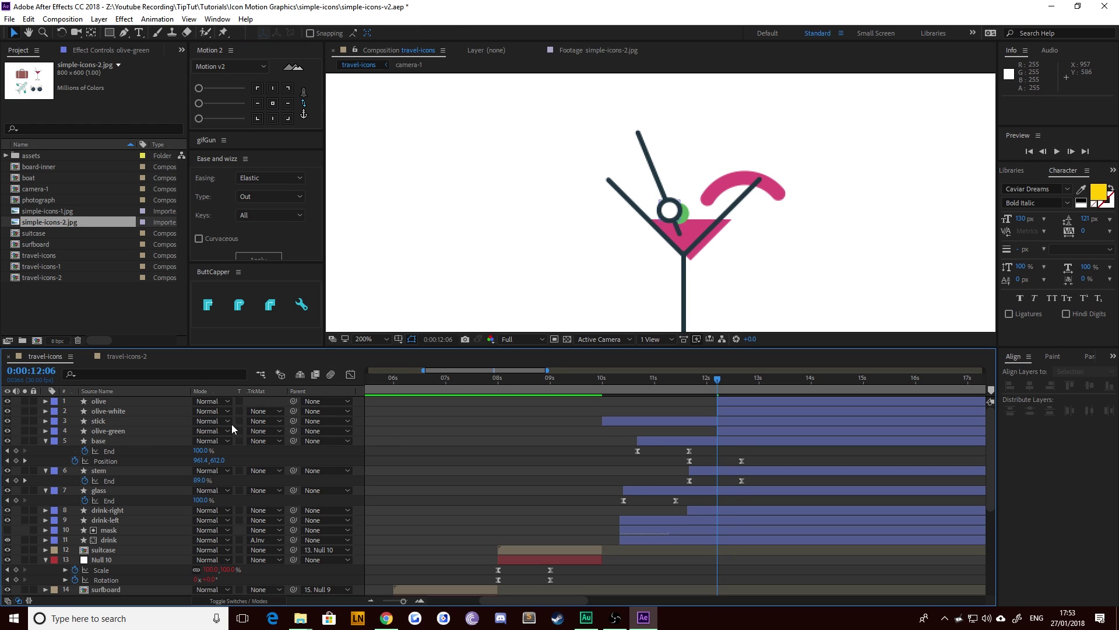
Step: Parent the olive-white layer to olive, and the olive-green layer to olive-white
left_click_drag(293, 411, 126, 399)
left_click(133, 431)
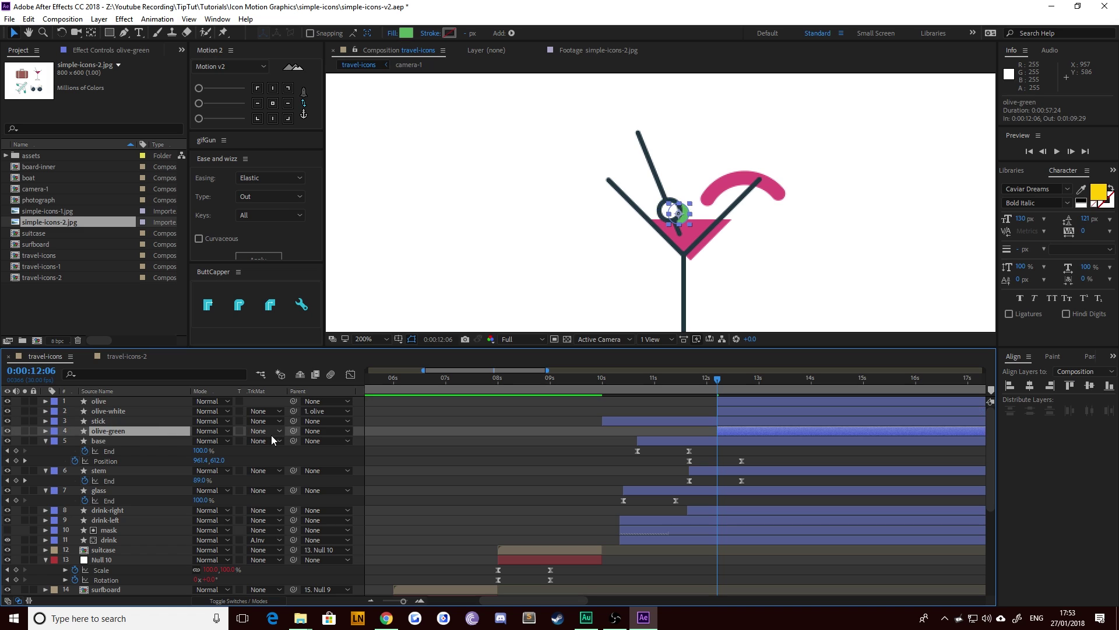
left_click_drag(296, 429, 139, 411)
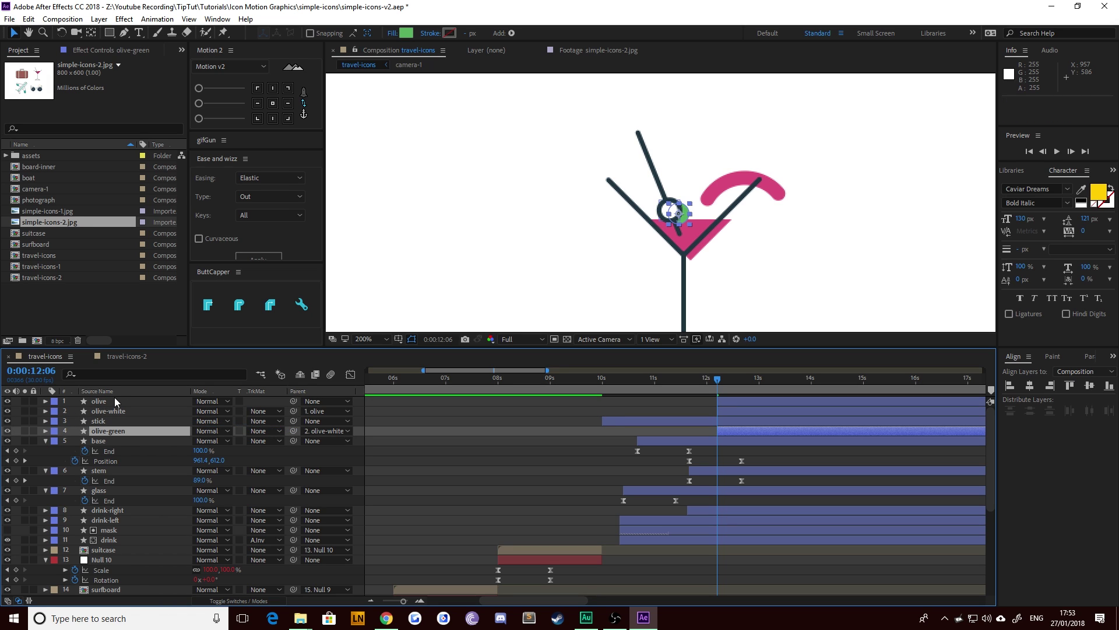
Step: Try scaling up the olive layer to test that its parented parts follow, and undo the change
left_click(114, 399)
key("s")
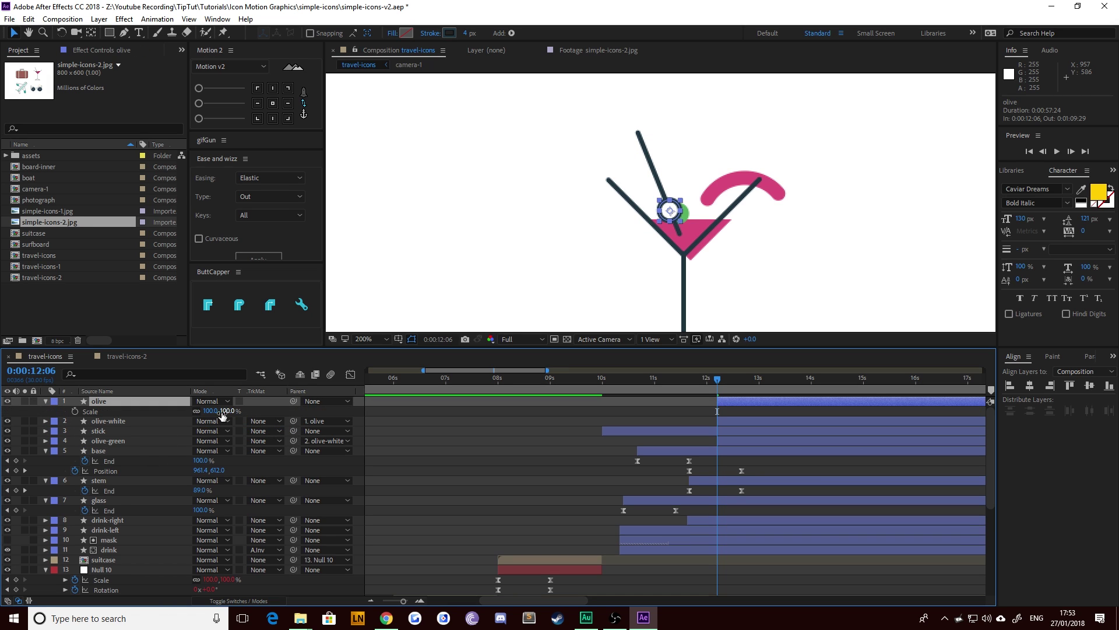
left_click_drag(223, 414, 174, 415)
key("ctrl+z")
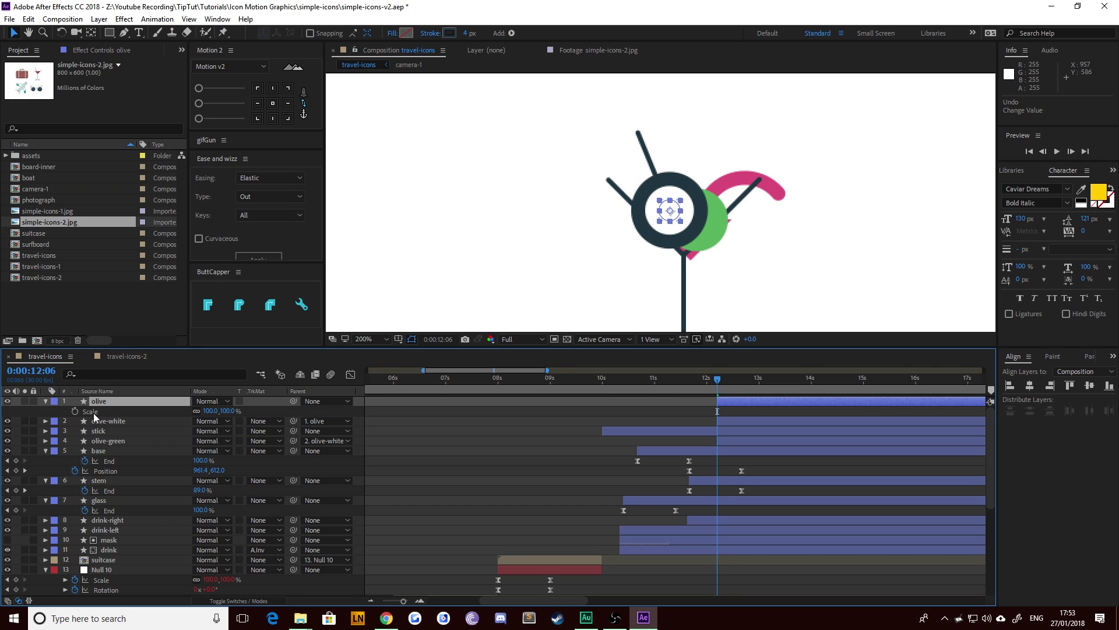
Step: Add Scale keyframes to the olive layer at 0:00:12:06, 0:00:12:21 and 0:00:13:01
left_click(74, 411)
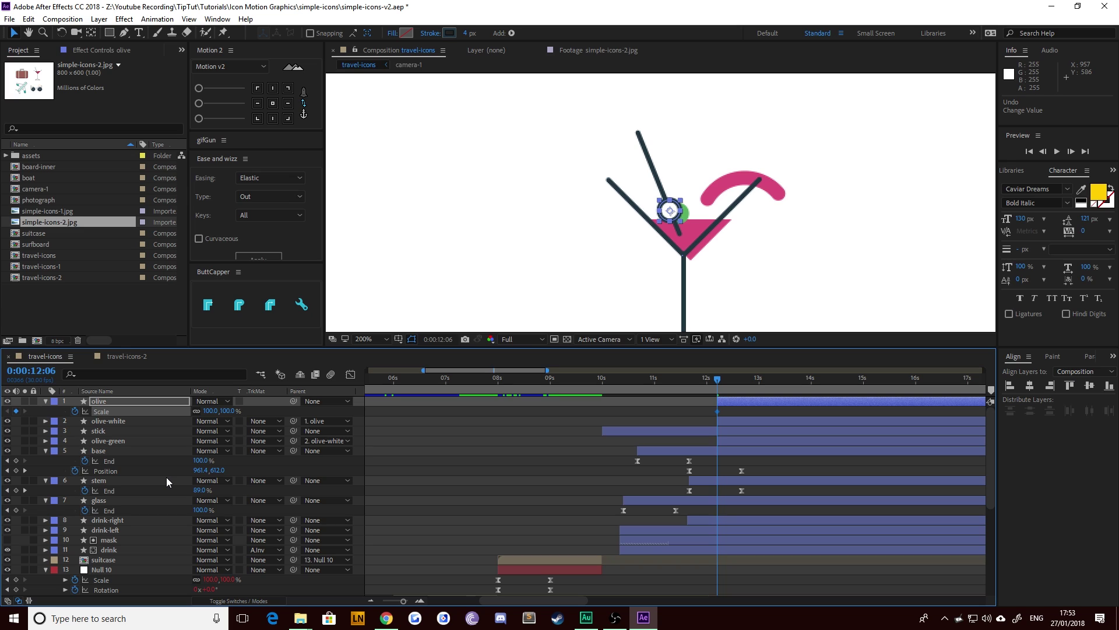
key("space")
key("Page_Down")
key("Page_Down")
key("Page_Down")
key("Page_Down")
key("Page_Down")
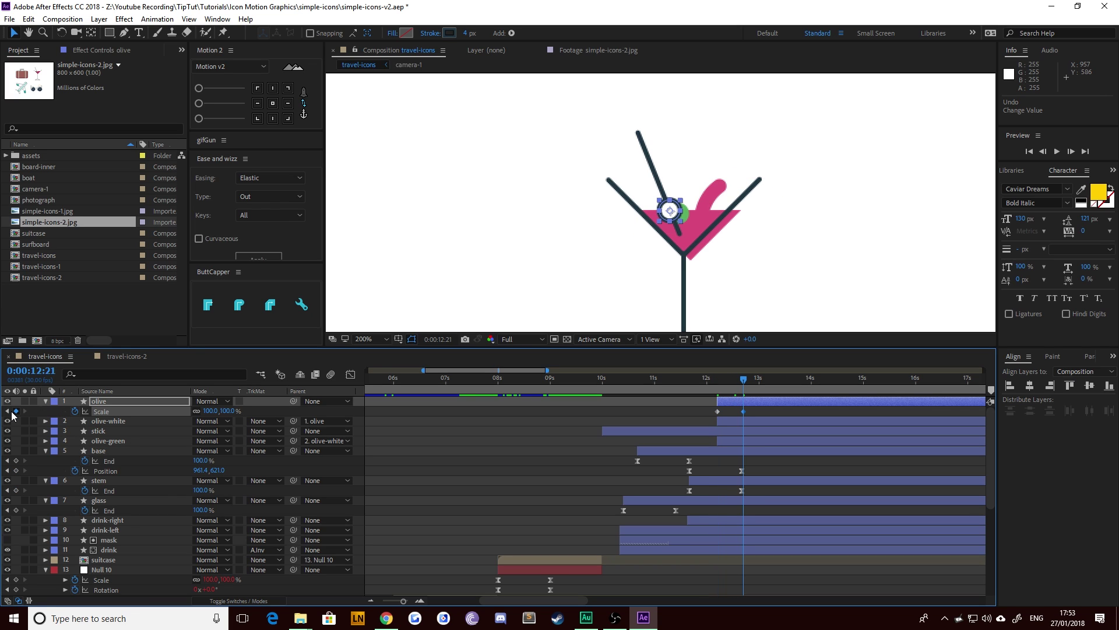
key("shift+Page_Down")
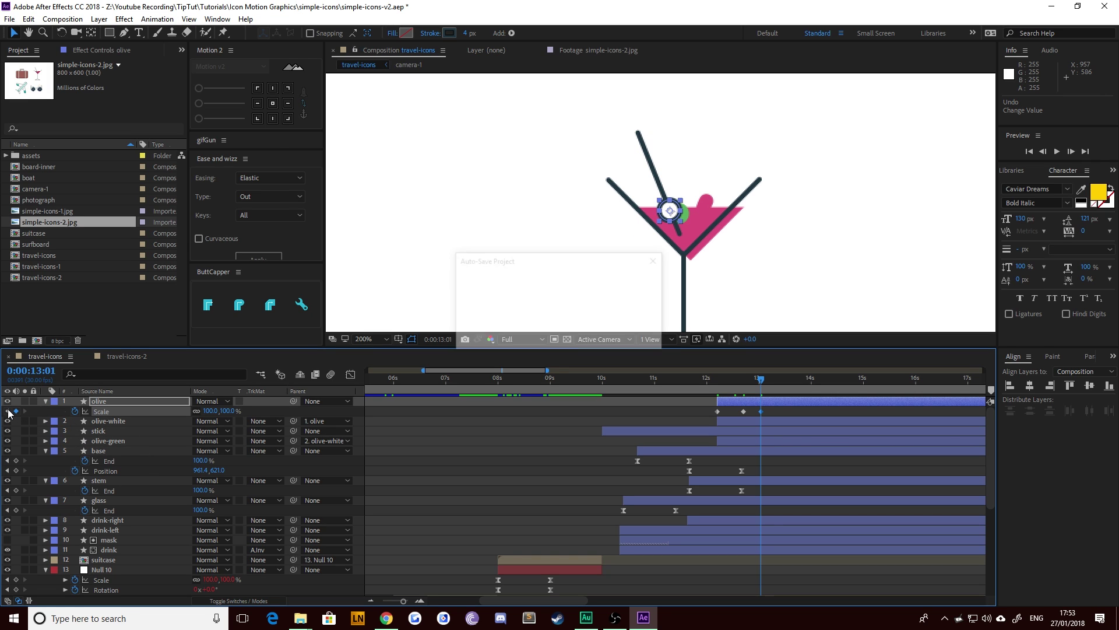
Step: Set the olive's scale to 120% at the 0:00:12:21 keyframe and to 0% at the 0:00:12:06 keyframe
left_click(7, 411)
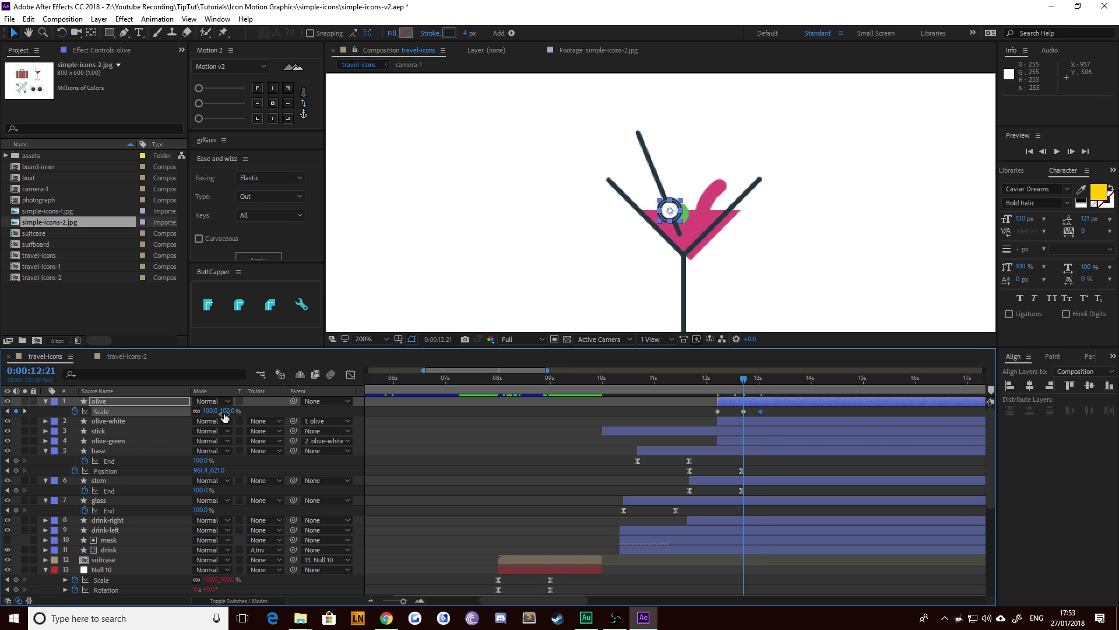
type("120")
key("Return")
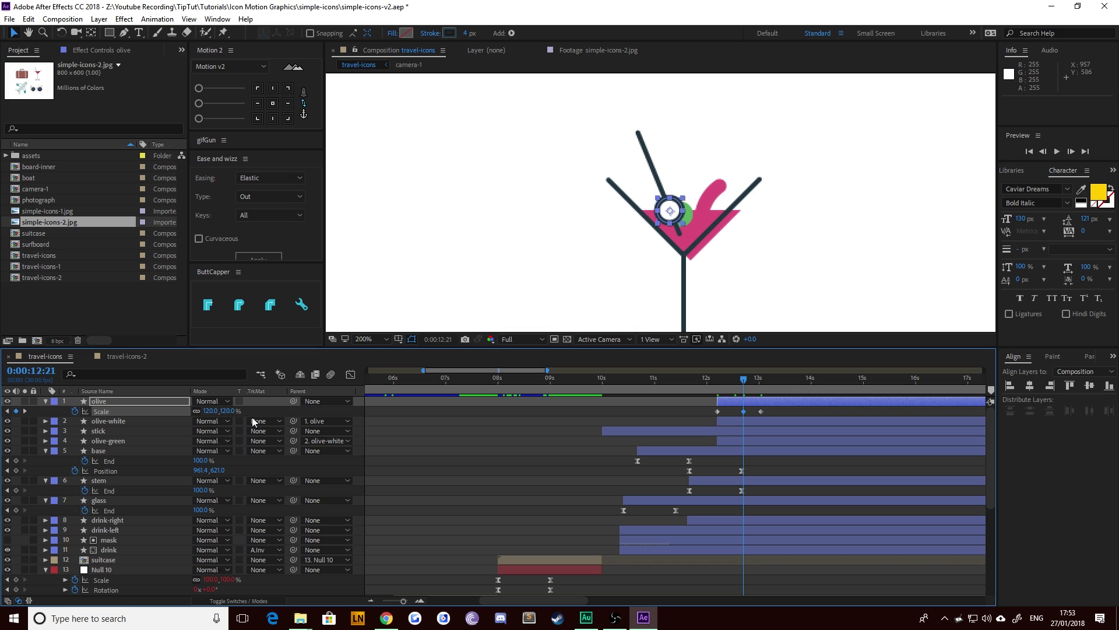
left_click(7, 411)
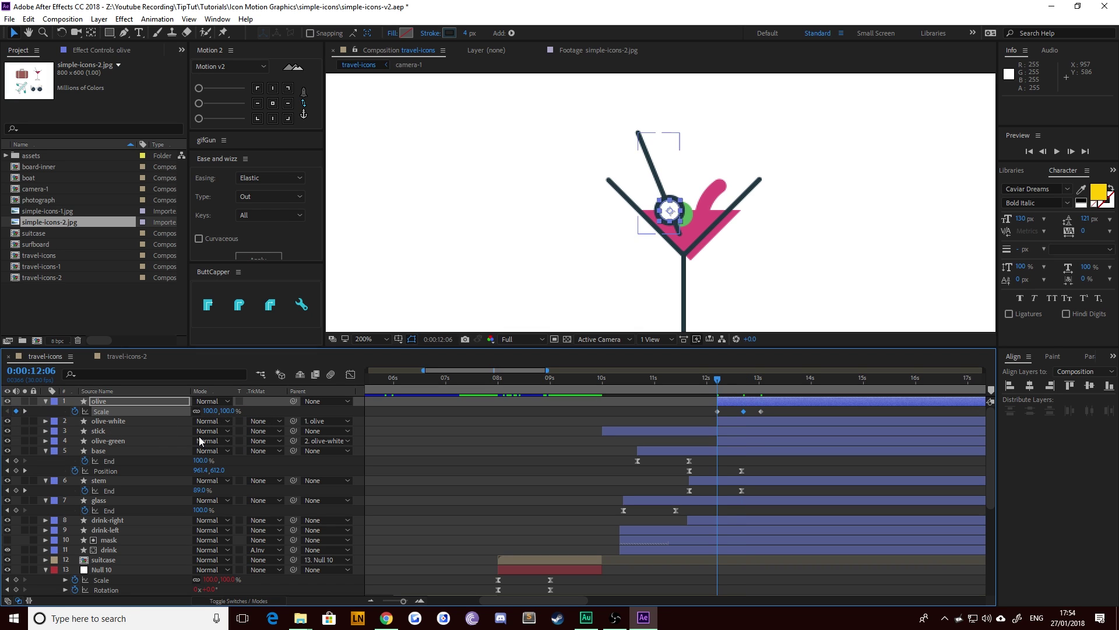
left_click(227, 411)
type("0")
key("Return")
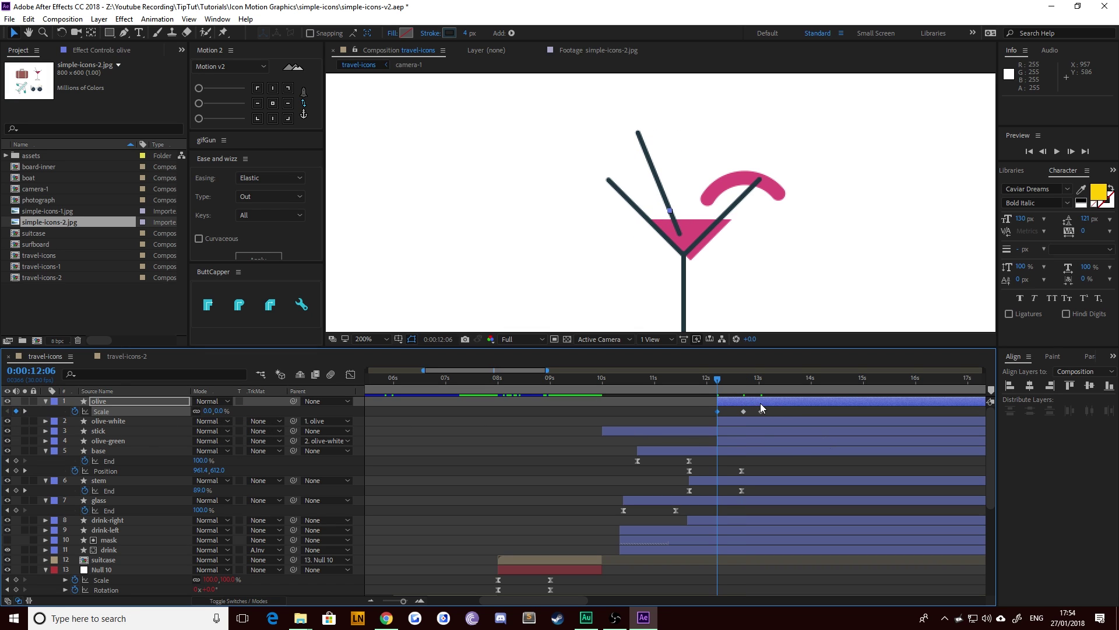
Step: Ease the olive's three scale keyframes, lengthen the middle keyframe's influence on both sides in the speed graph, and preview the motion
left_click_drag(776, 411, 667, 413)
left_click(350, 375)
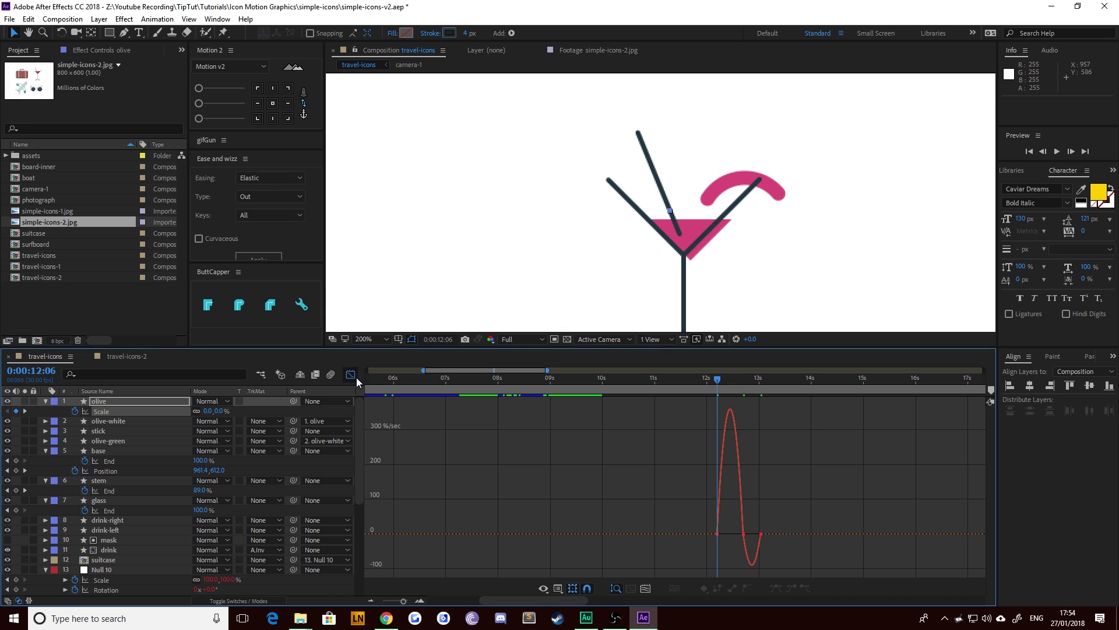
left_click_drag(740, 542, 738, 538)
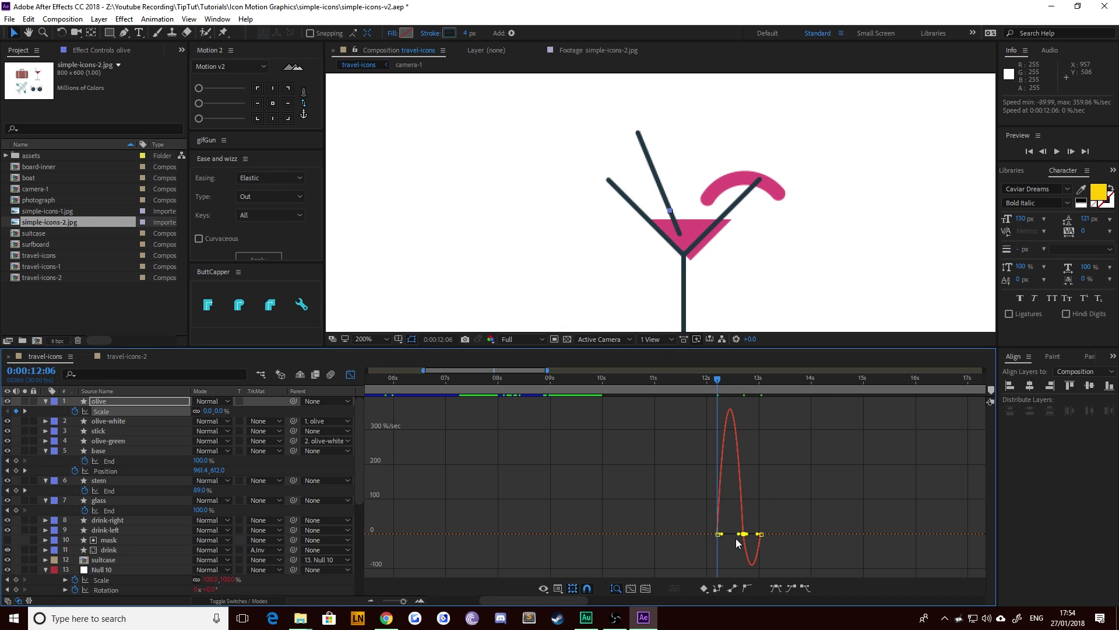
left_click_drag(708, 538, 758, 561)
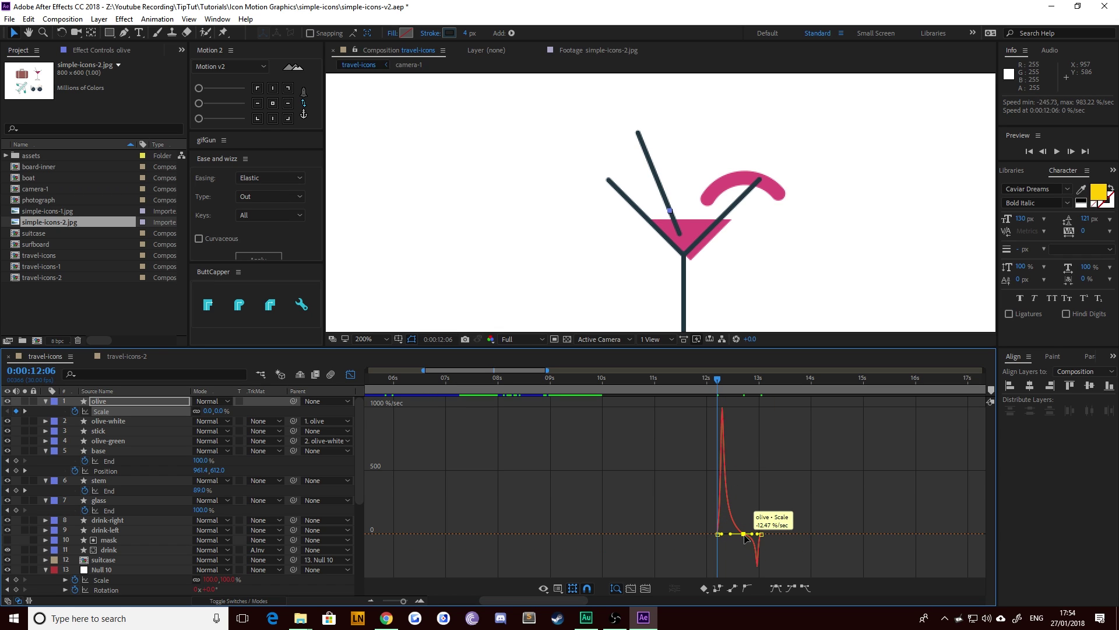
left_click(349, 375)
key("space")
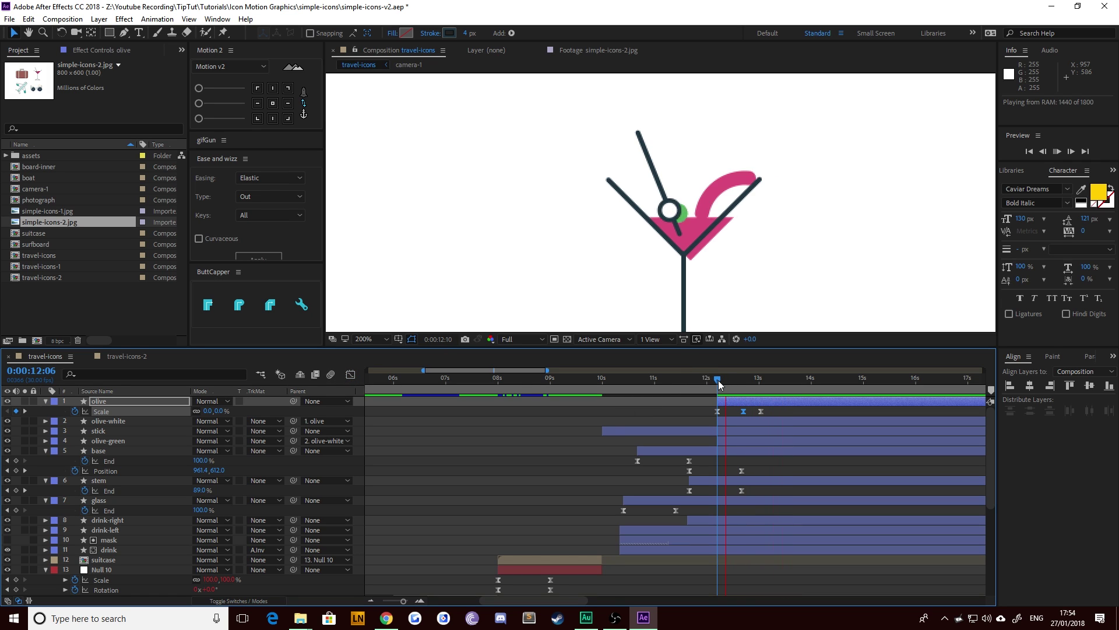
key("space")
Step: Copy the glass layer's two End keyframes and paste them onto the stick layer at 0:00:12:21
left_click(742, 384)
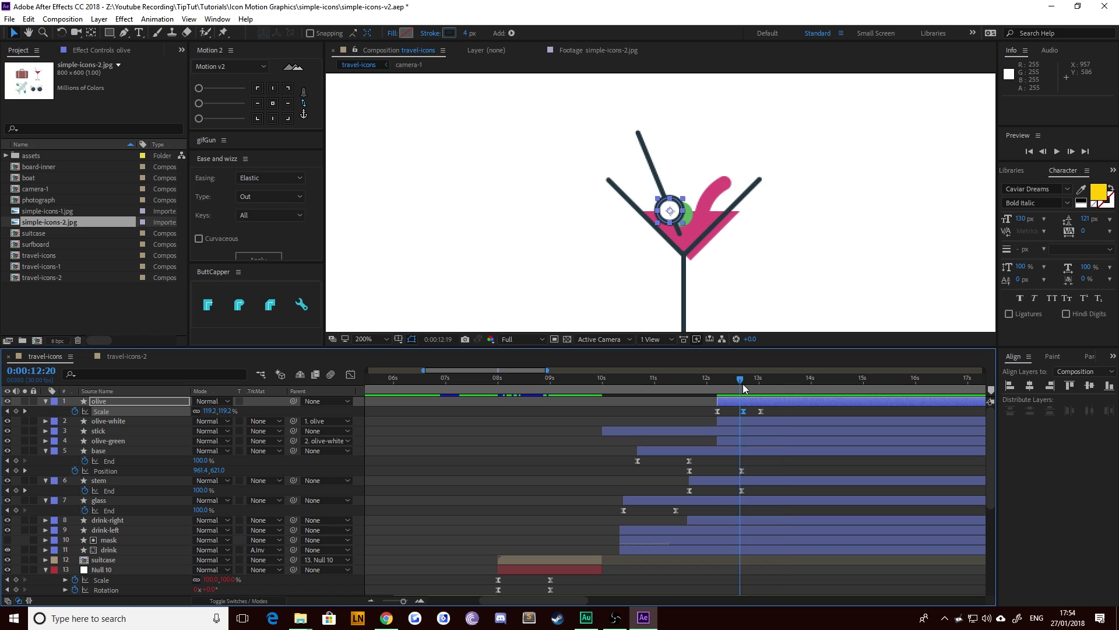
left_click_drag(743, 383, 744, 379)
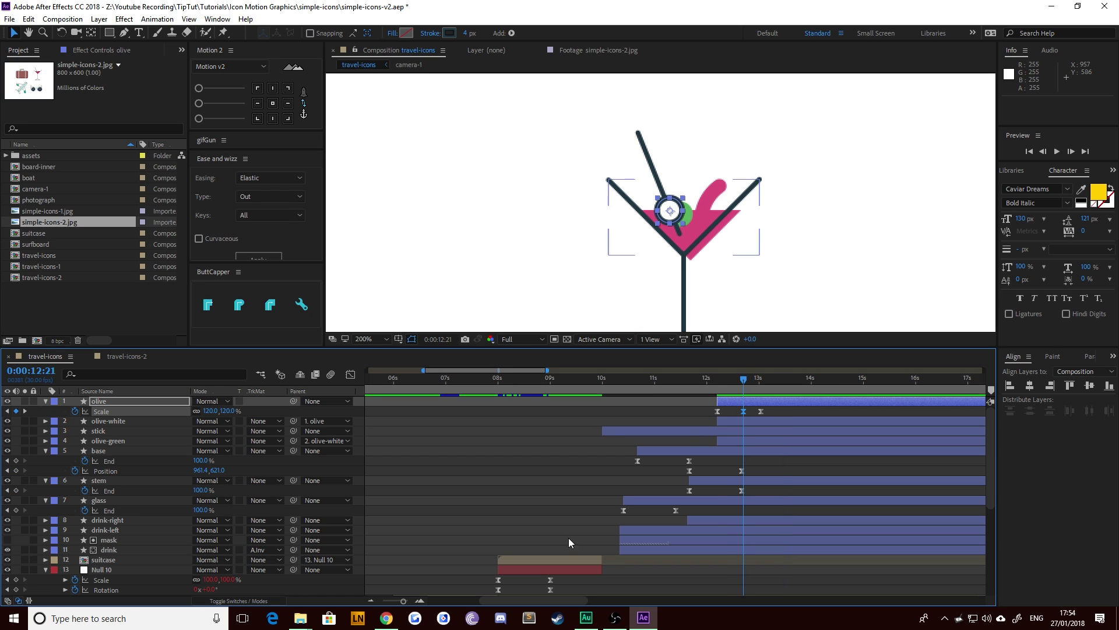
left_click_drag(613, 509, 684, 514)
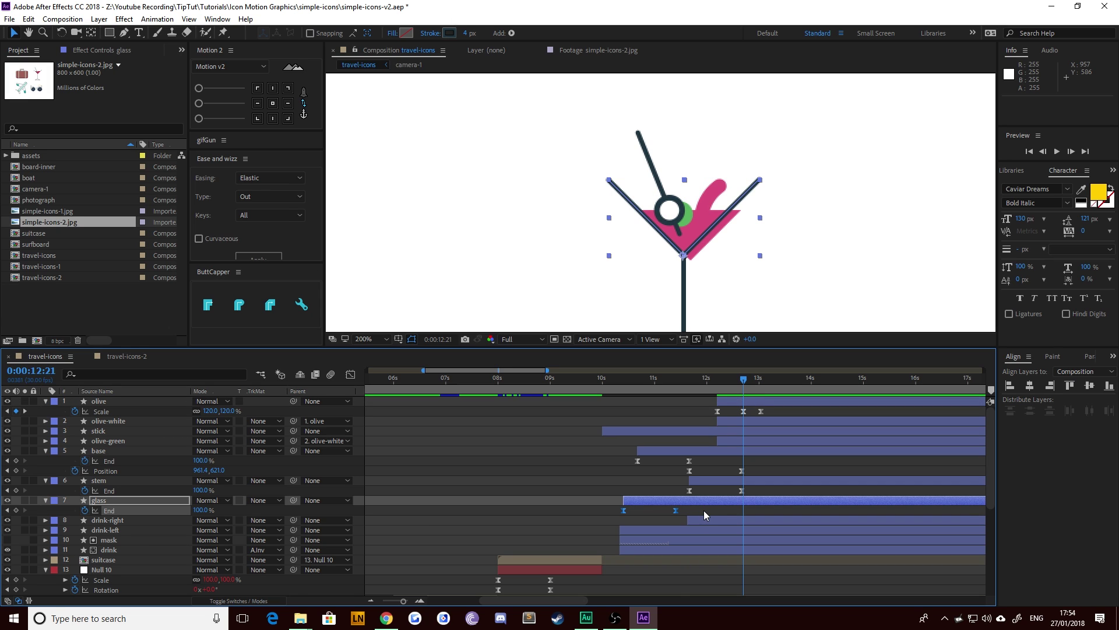
key("ctrl+c")
left_click(105, 430)
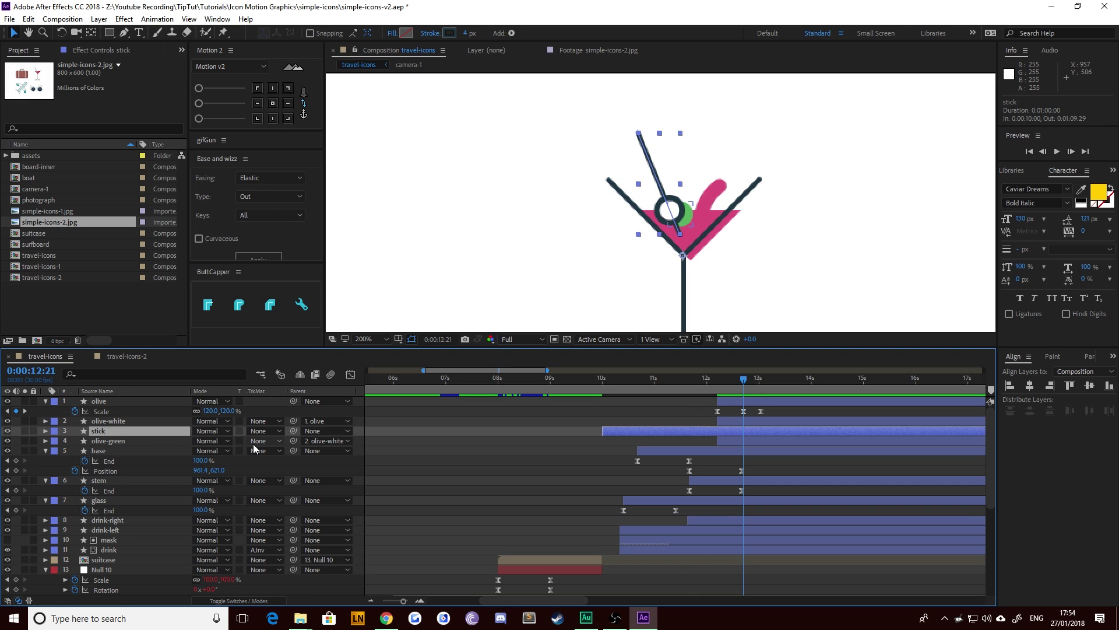
key("ctrl+v")
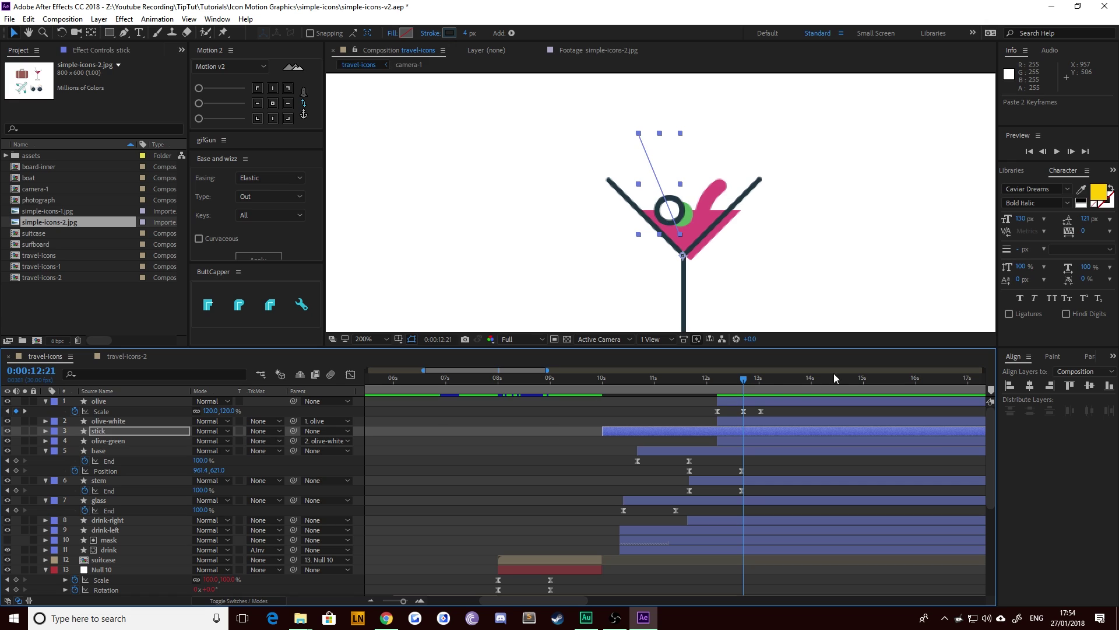
Step: Check the stick's drawn-on line and trim the layer's start to its first End keyframe at 0:00:12:21
left_click_drag(744, 383, 803, 384)
key("u")
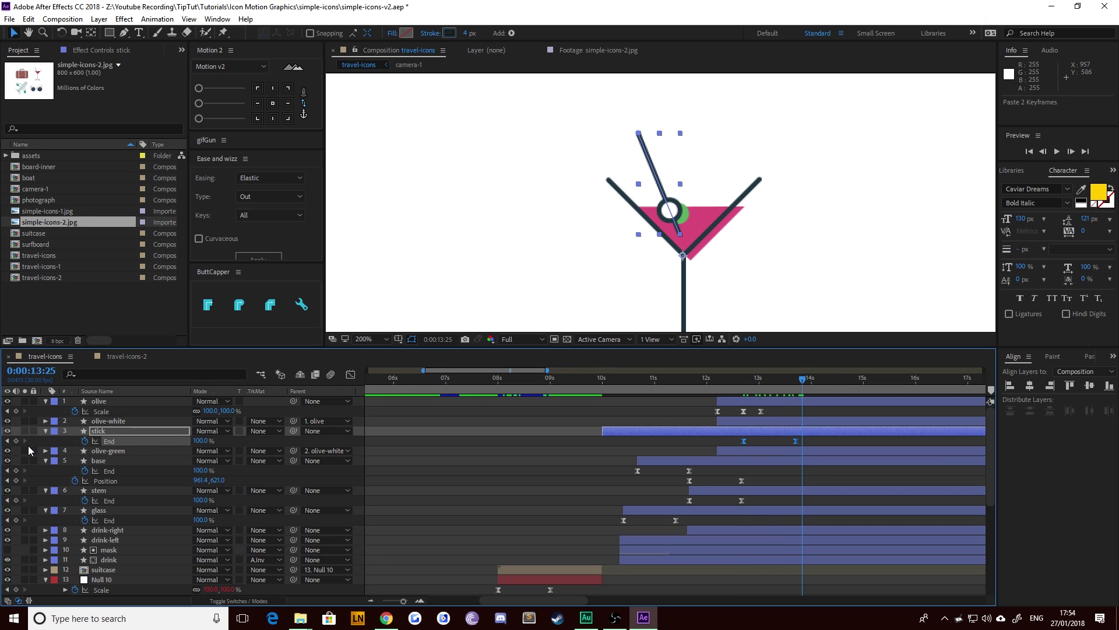
left_click(7, 441)
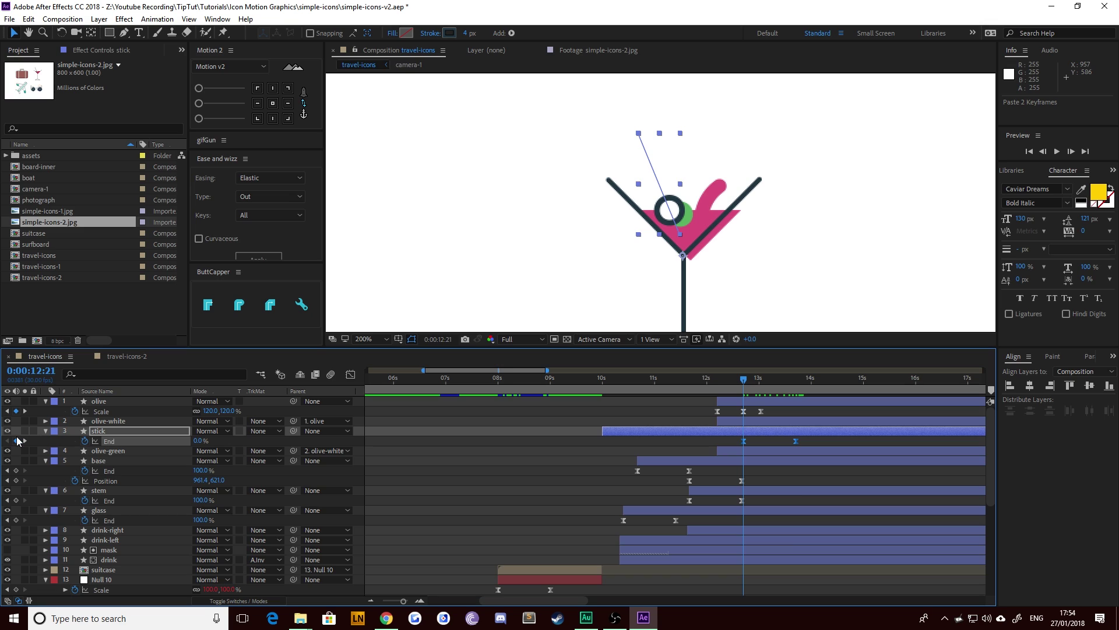
key("alt+bracketleft")
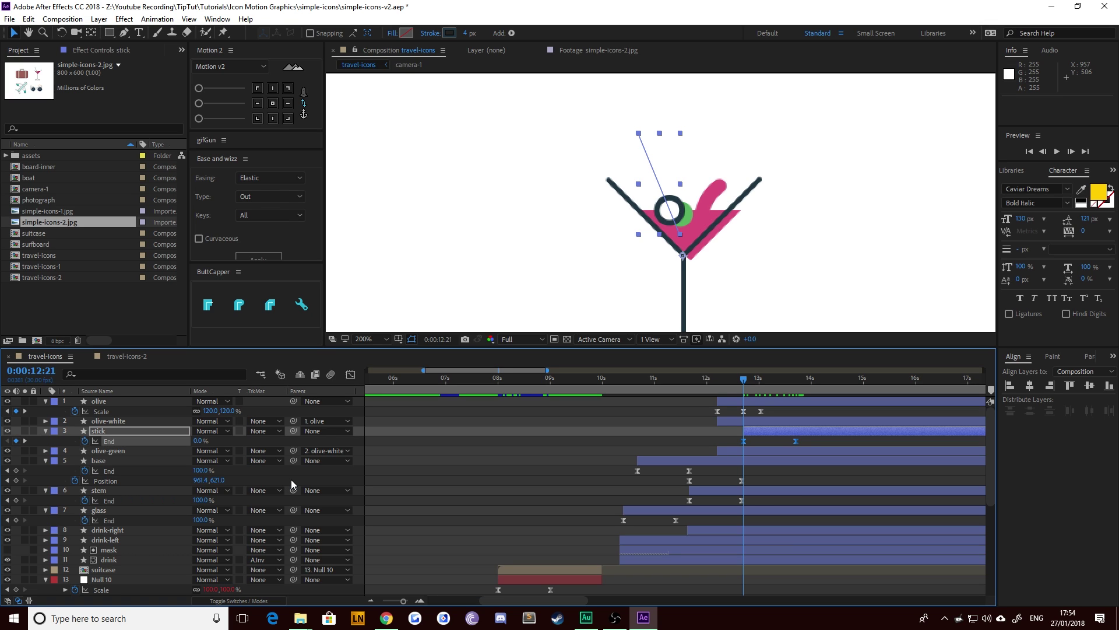
Step: Parent the olive layer to the stick layer with the time at the stick's last End keyframe, 0:00:13:21
left_click(99, 400)
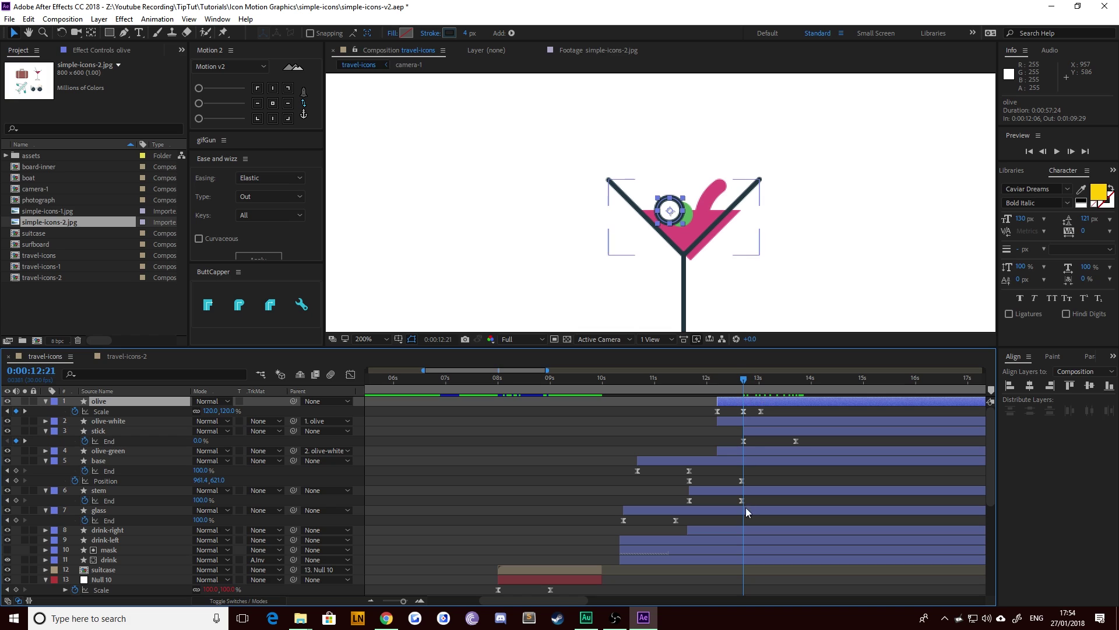
left_click(26, 438)
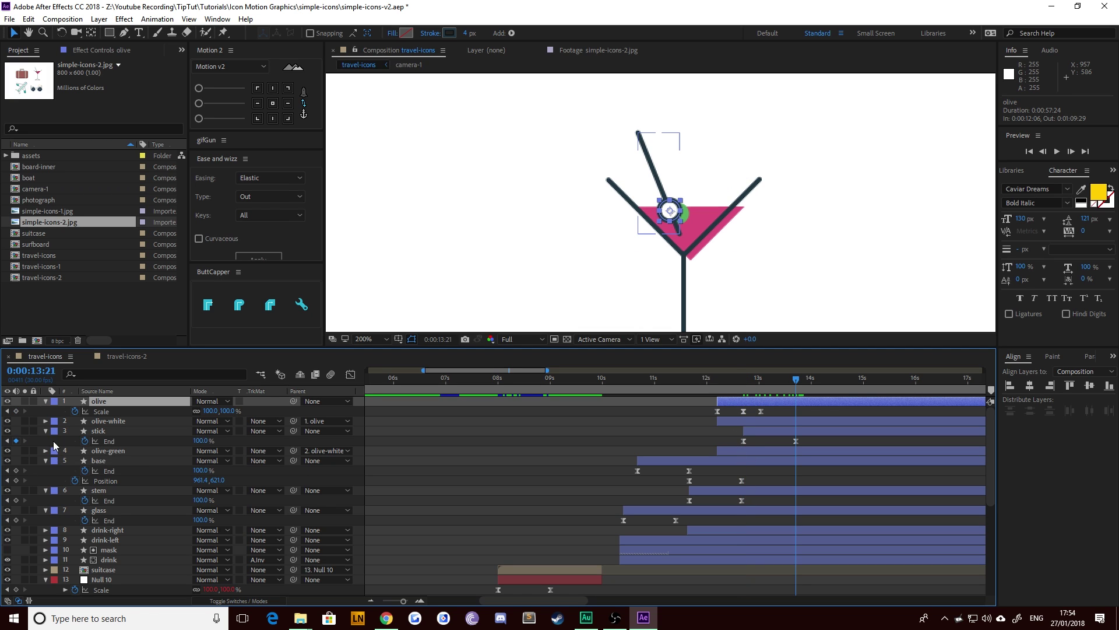
left_click_drag(293, 401, 101, 438)
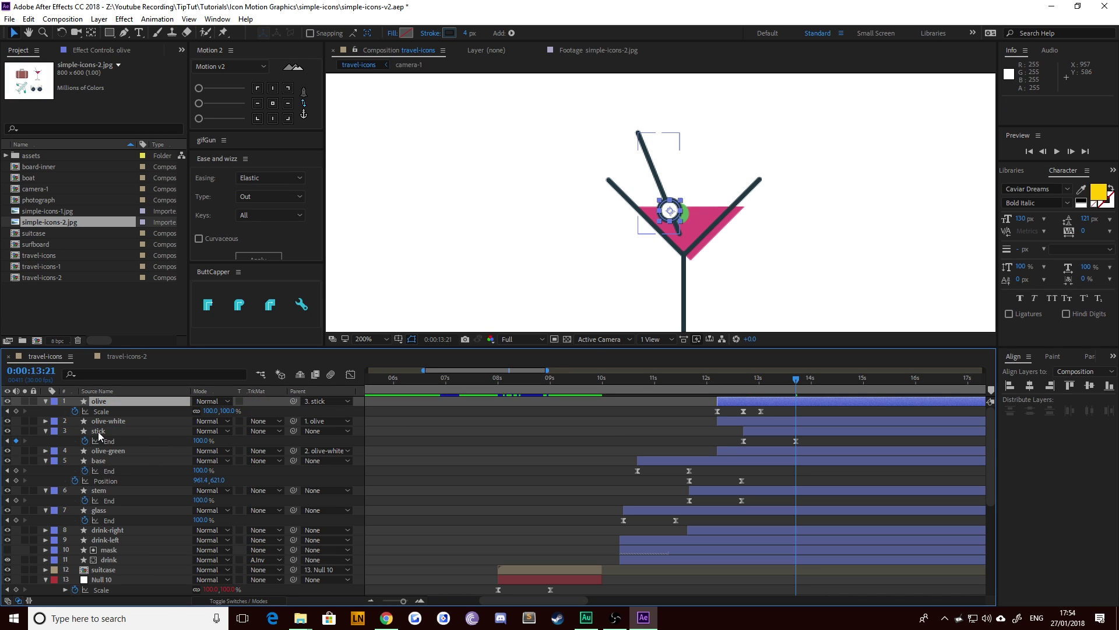
Step: Try rotating the stick layer about its current anchor point, and undo the rotation
left_click(100, 432)
key("r")
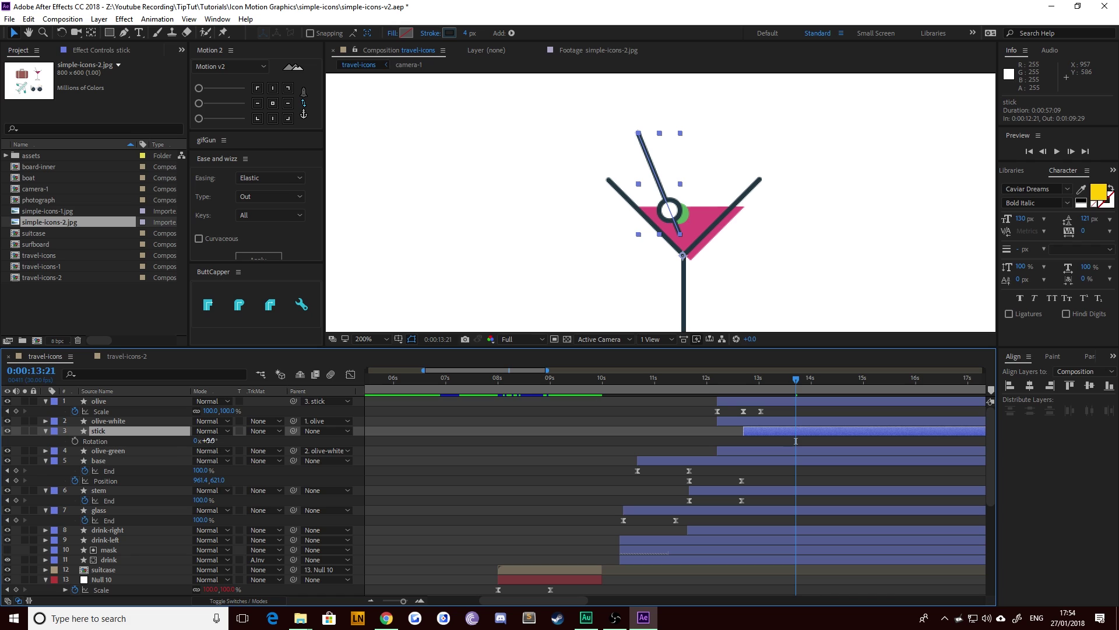
left_click_drag(209, 440, 216, 440)
key("ctrl+z")
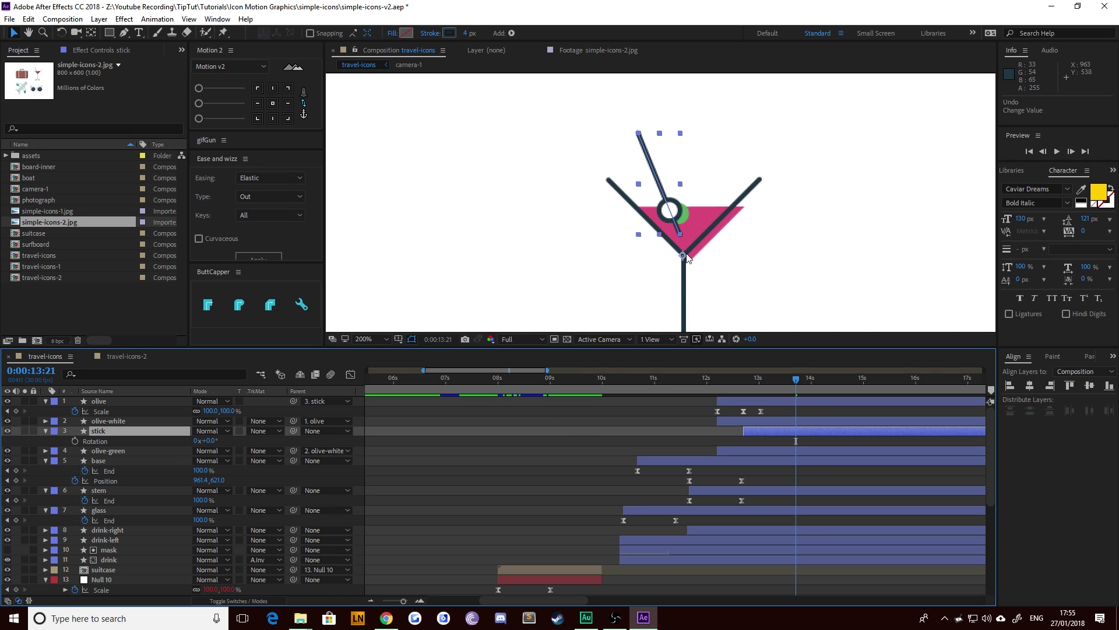
Step: Move the stick layer's anchor point to the centre of the olive, and test the rotation before undoing it
left_click(91, 32)
left_click_drag(677, 227, 671, 215)
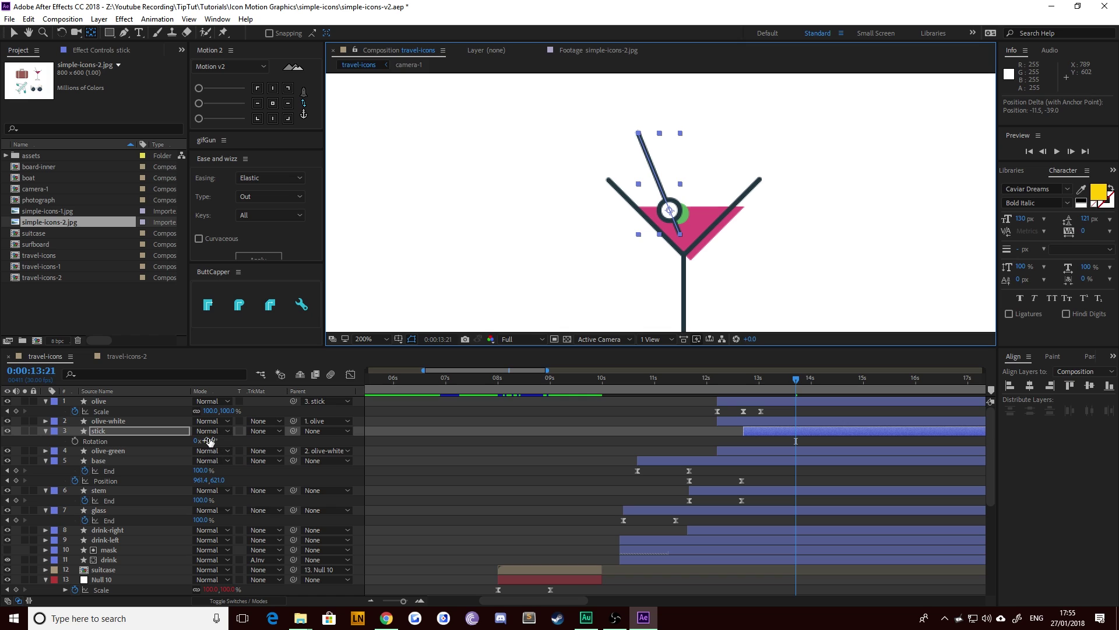
mouse_move(209, 441)
left_mouse_down()
mouse_move(229, 437)
mouse_move(229, 450)
left_mouse_up()
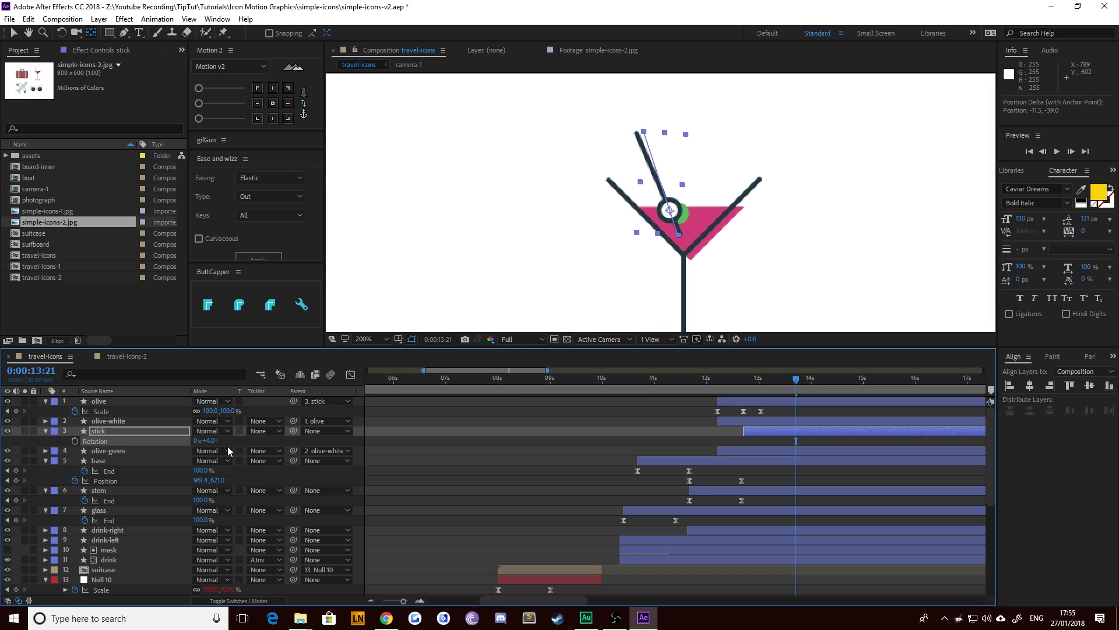
key("ctrl+z")
Step: Keyframe the stick's rotation at 0° at 0:00:13:21 and set it to 15° at 0:00:14:06
left_click(77, 442)
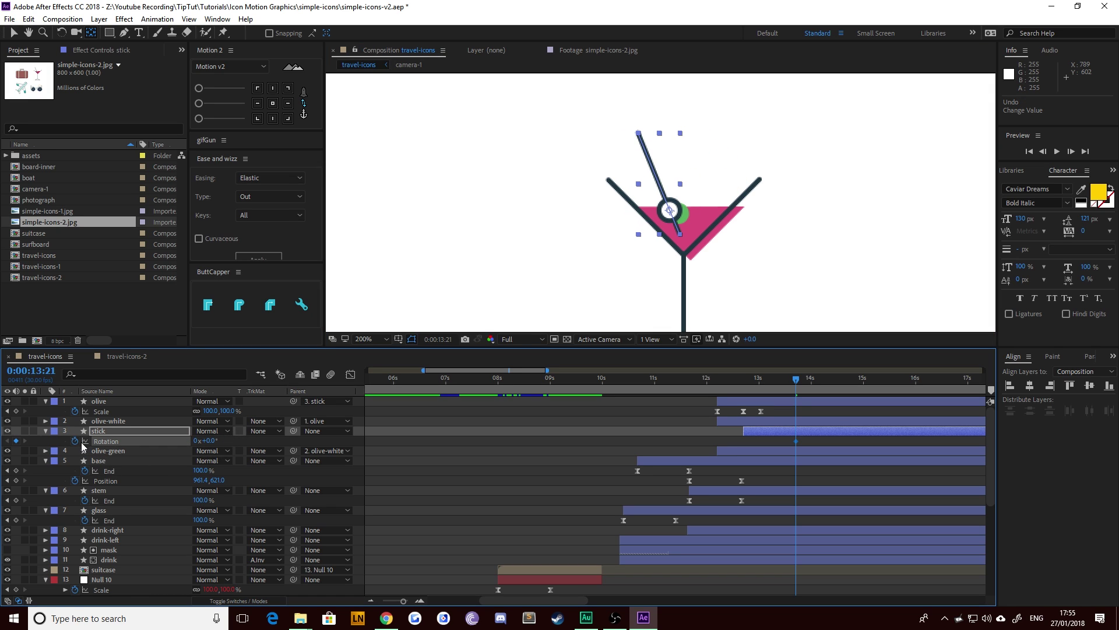
key("shift+Page_Down")
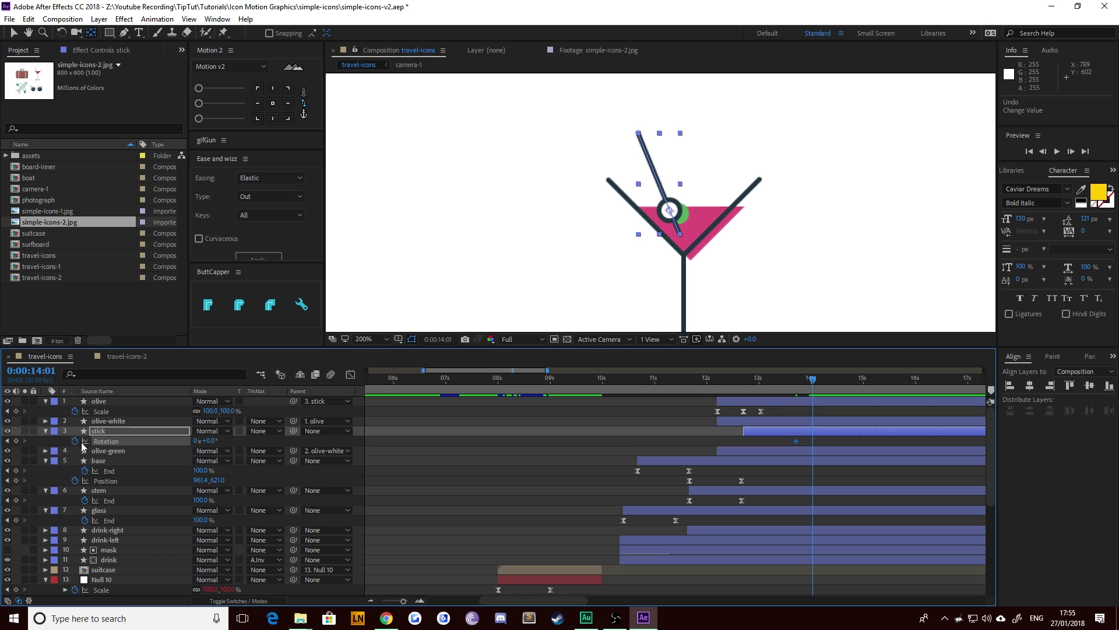
key("Page_Down")
key("Page_Down")
key("Page_Down")
key("Page_Down")
key("Page_Down")
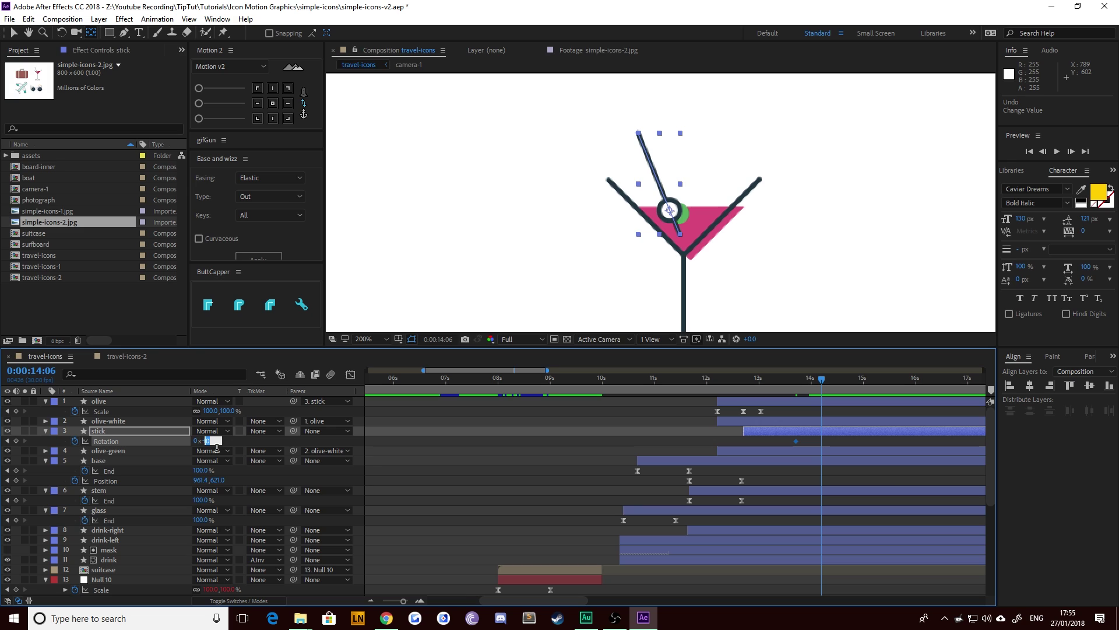
type("10")
key("Return")
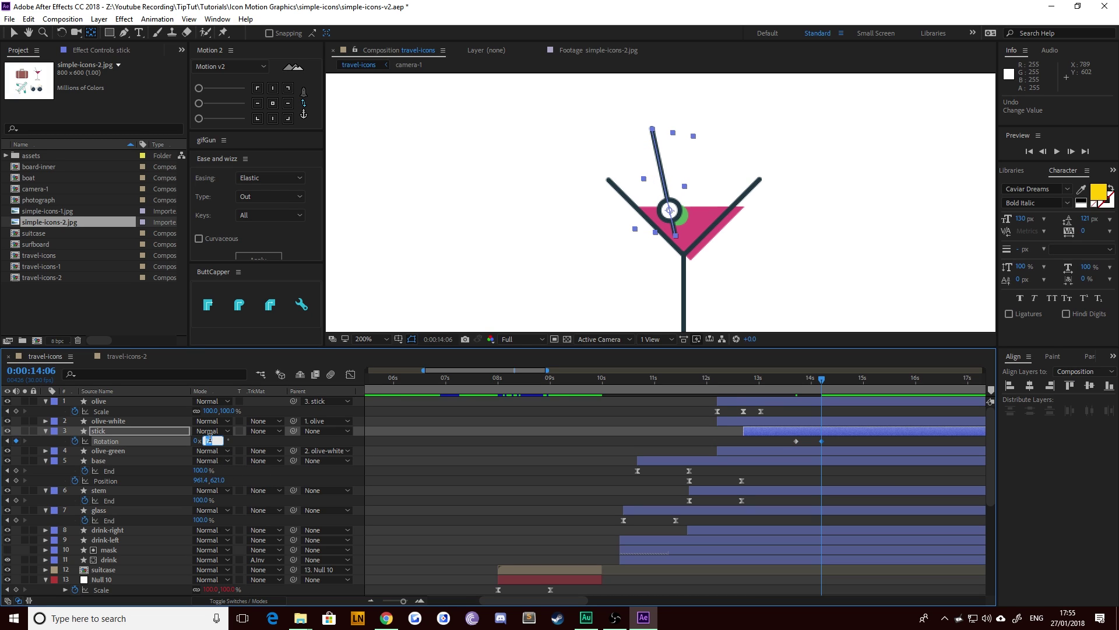
type("15")
key("Return")
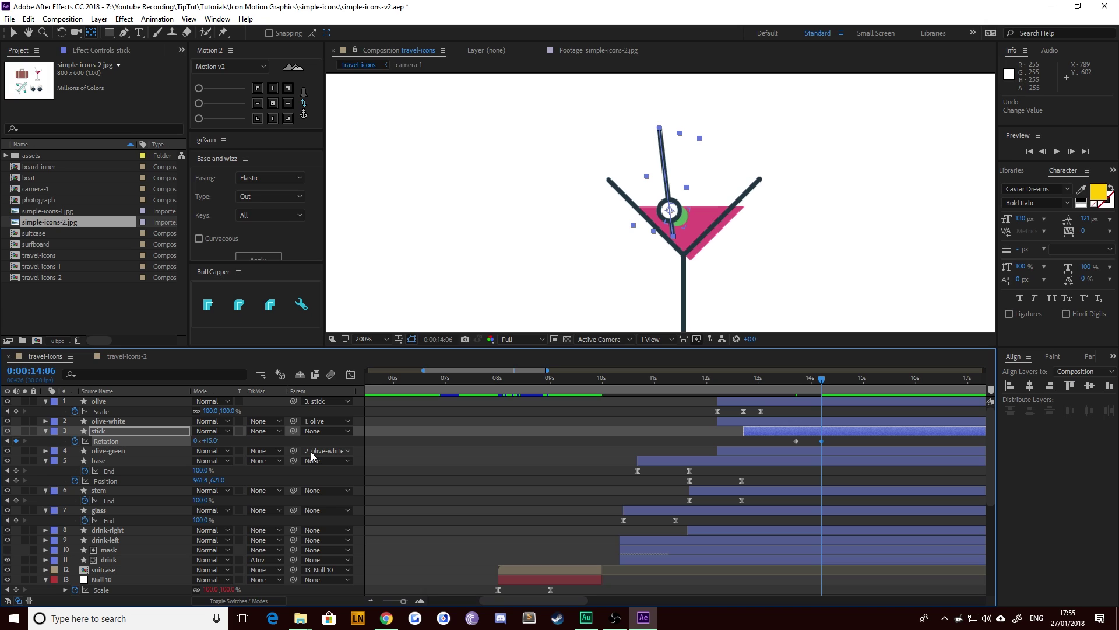
Step: Set the stick's rotation back to 0° at 0:00:14:21 and easy-ease its three rotation keyframes
key("shift+Page_Down")
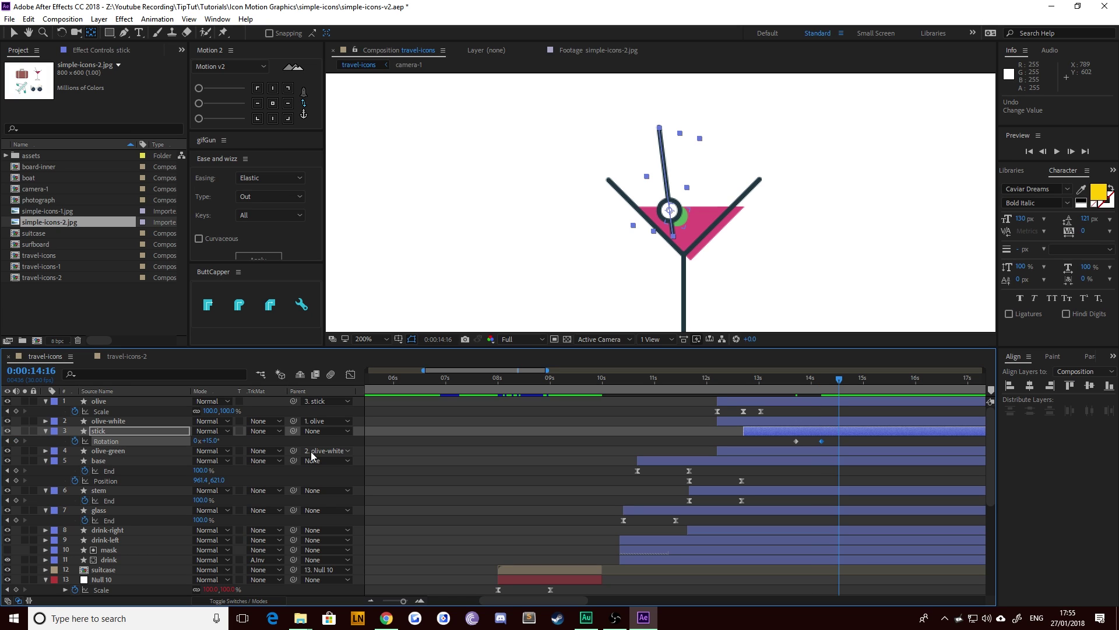
key("Page_Down")
key("Page_Down")
key("Page_Down")
key("Page_Down")
key("Page_Down")
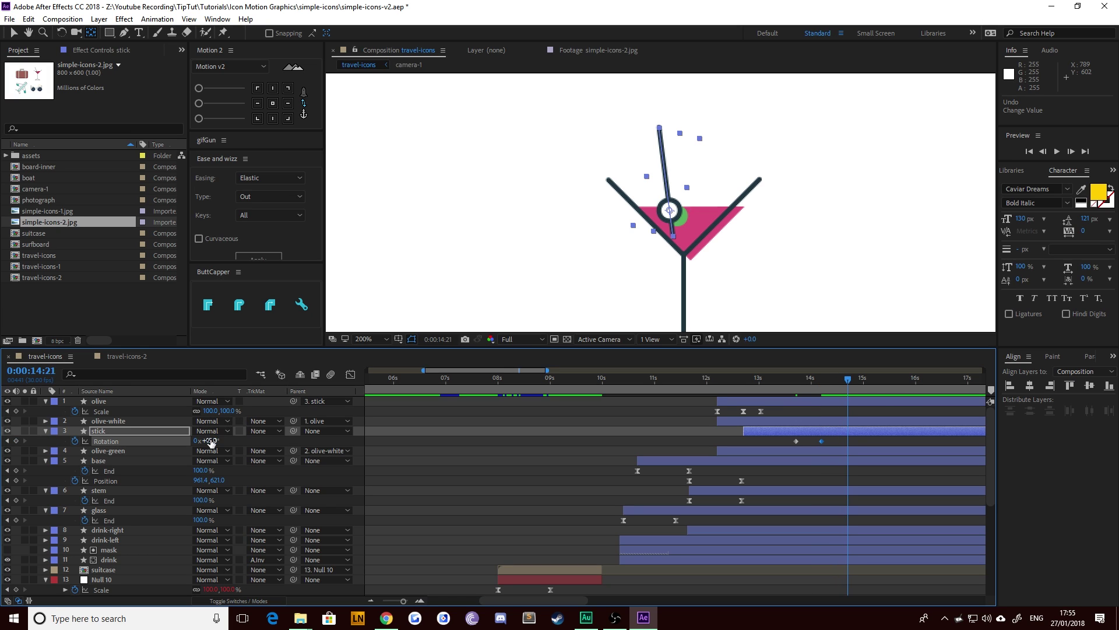
left_click(210, 441)
type("0")
key("Return")
left_click_drag(859, 446, 784, 440)
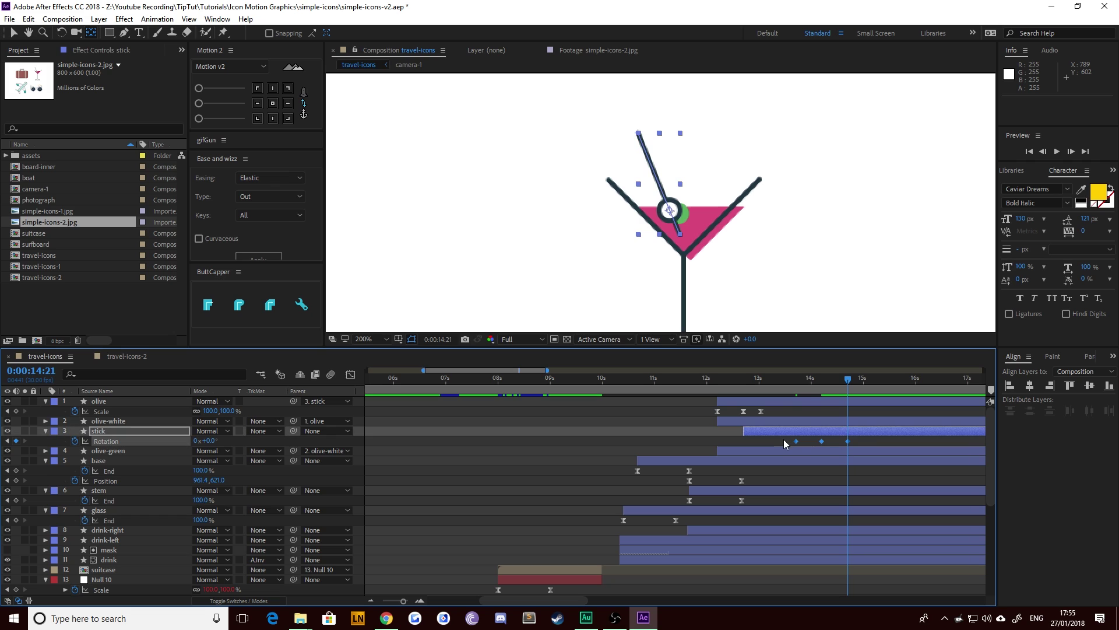
Step: Play back the stick's rocking motion, and preview the whole cocktail animation from about 0:00:10:09
left_click(792, 385)
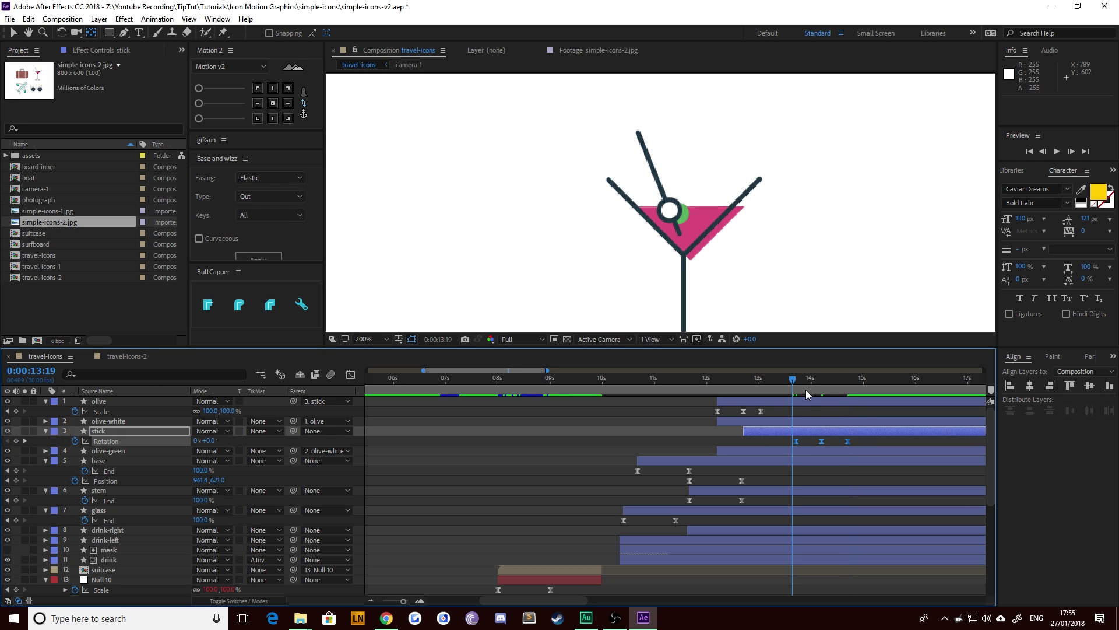
key("space")
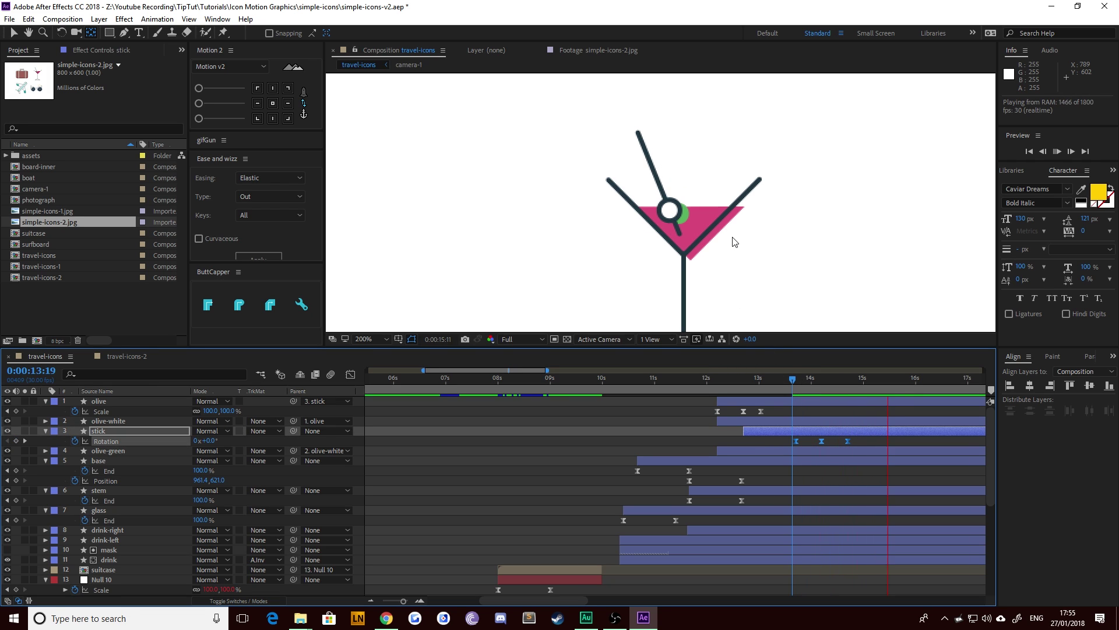
scroll(663, 233, "down", 2)
left_click(808, 384)
left_click_drag(808, 384, 618, 397)
key("space")
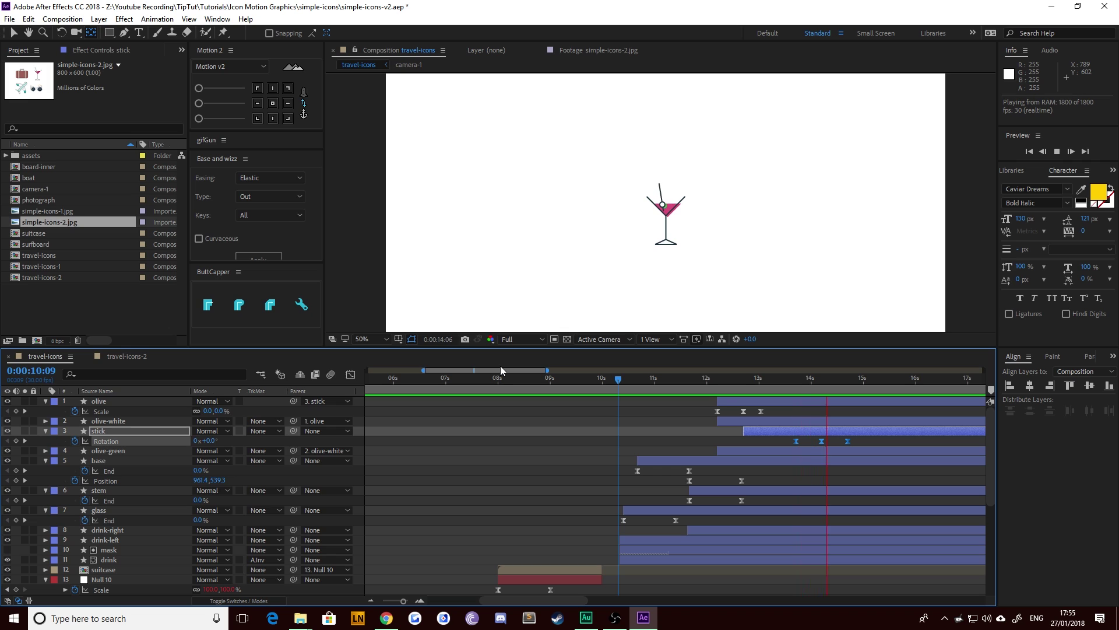
Step: Compare the drink's swirl timing with the finished version in the travel-icons-2 composition
left_click_drag(620, 378, 700, 401)
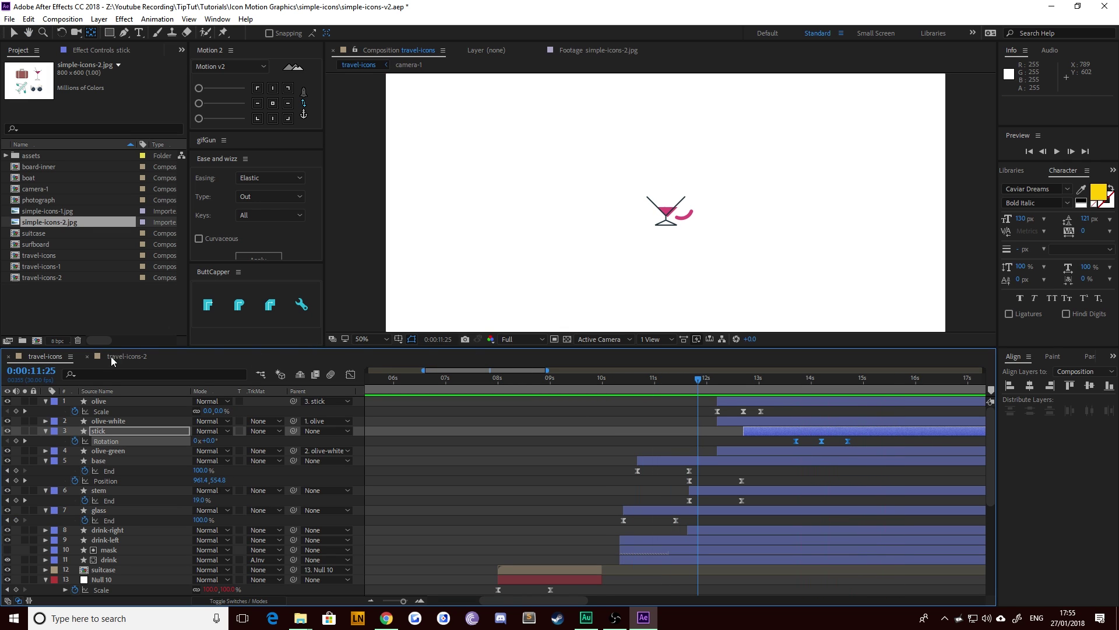
left_click(125, 358)
left_click_drag(606, 376, 714, 401)
left_click(45, 356)
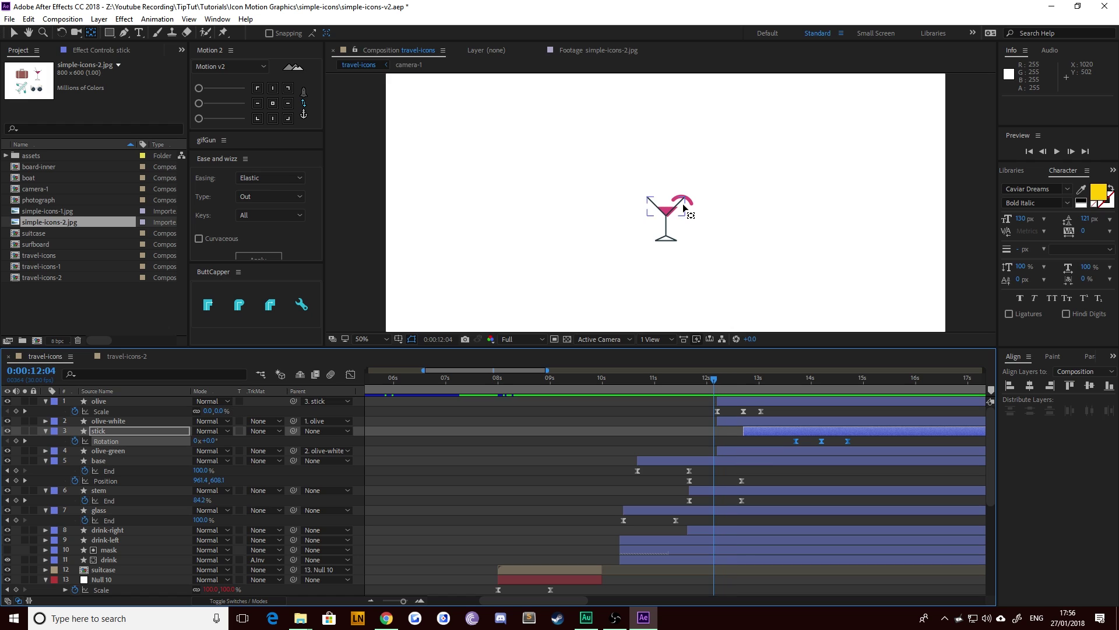
Step: Enlarge the drink-right arc by setting its scale to -150%, 150%
left_click(693, 210)
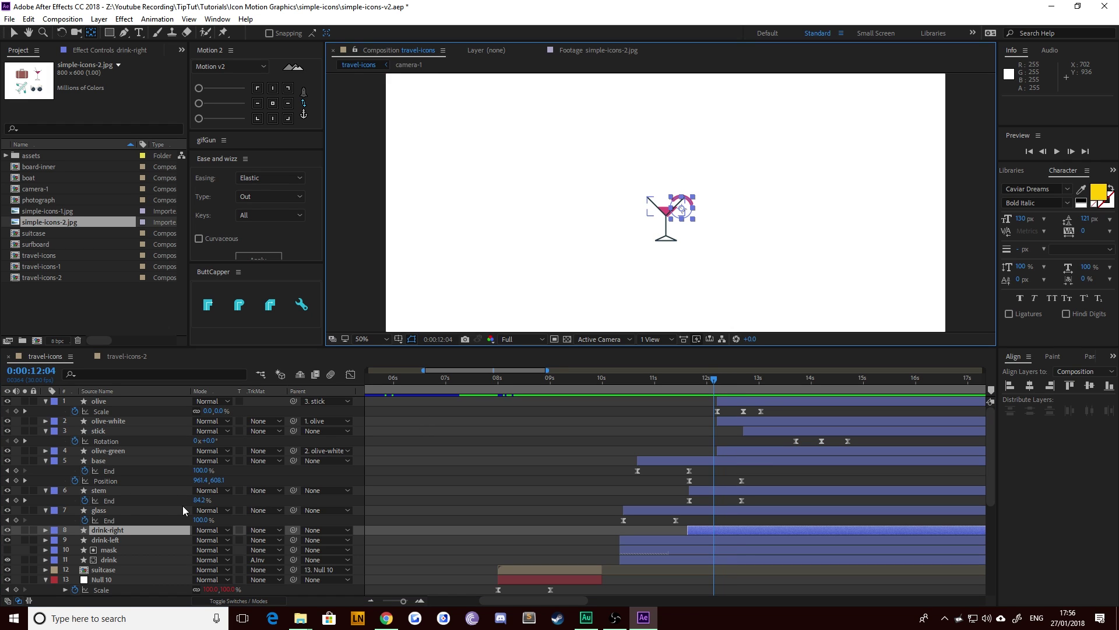
key("s")
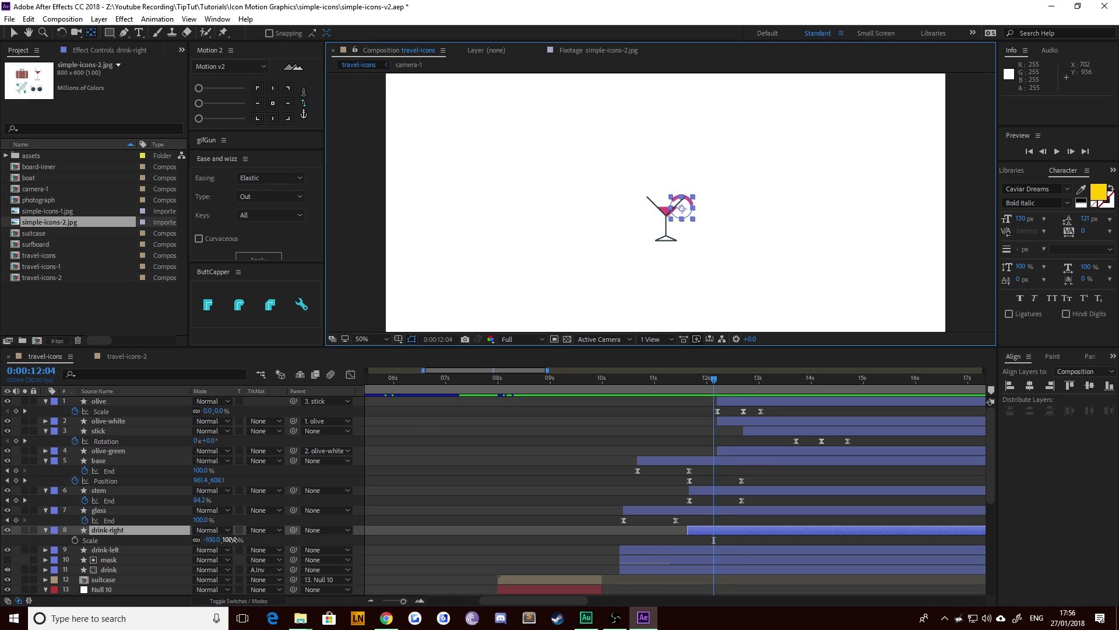
left_click_drag(232, 540, 271, 540)
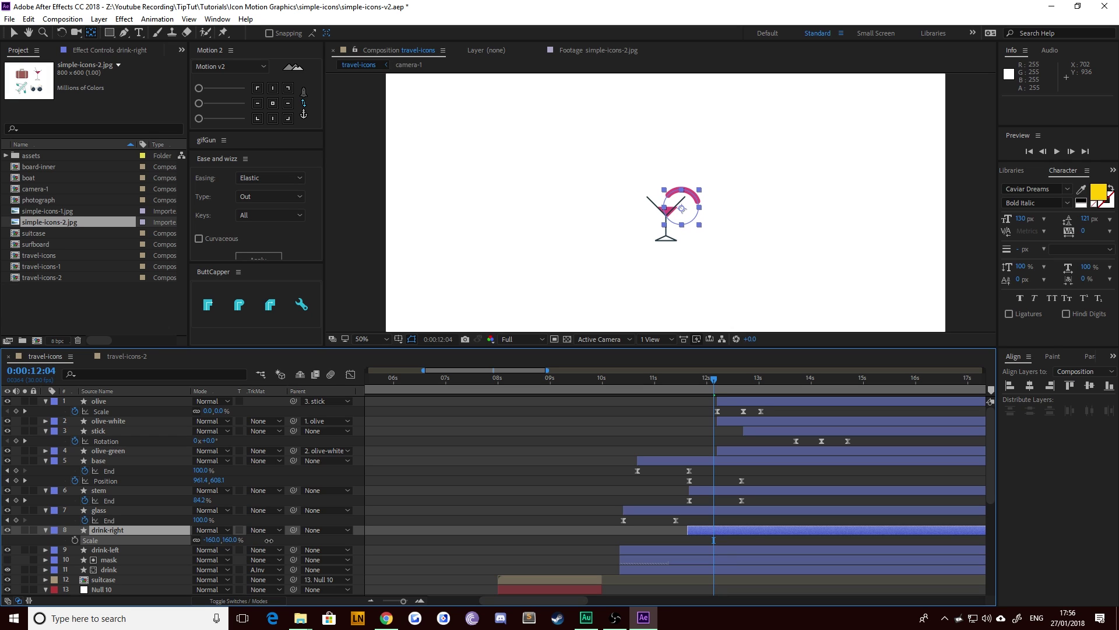
left_click(235, 539)
type("150")
key("Return")
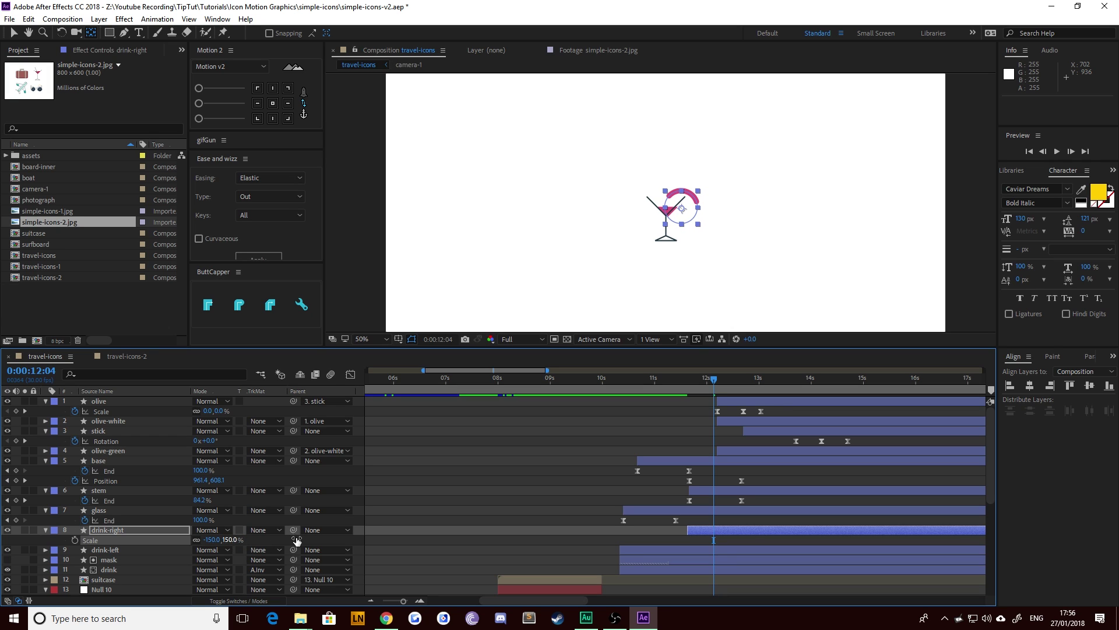
Step: Reduce the drink-right layer's stroke width to 8 px
left_click(143, 531)
key("v")
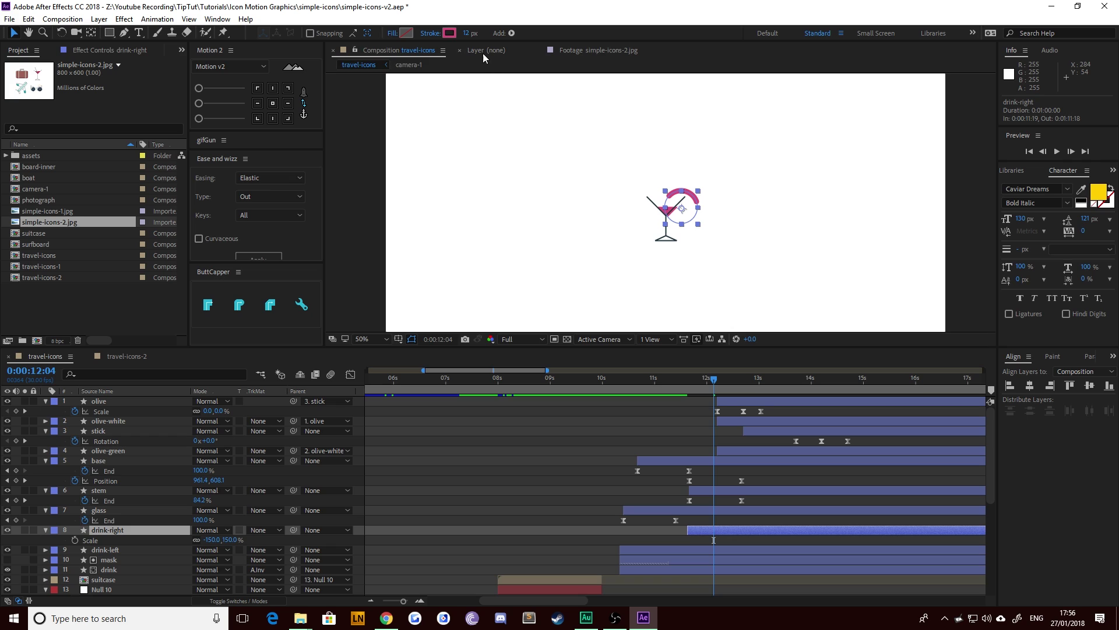
left_click(470, 33)
left_click(509, 119)
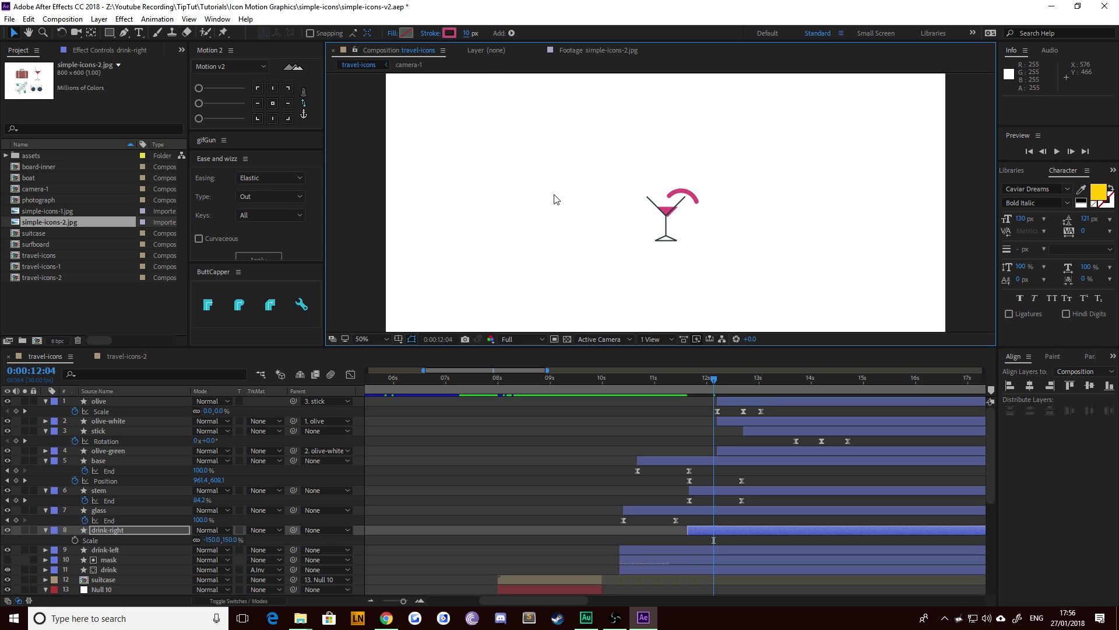
scroll(662, 226, "up", 4)
mouse_move(712, 380)
left_mouse_down()
mouse_move(657, 387)
mouse_move(705, 388)
left_mouse_up()
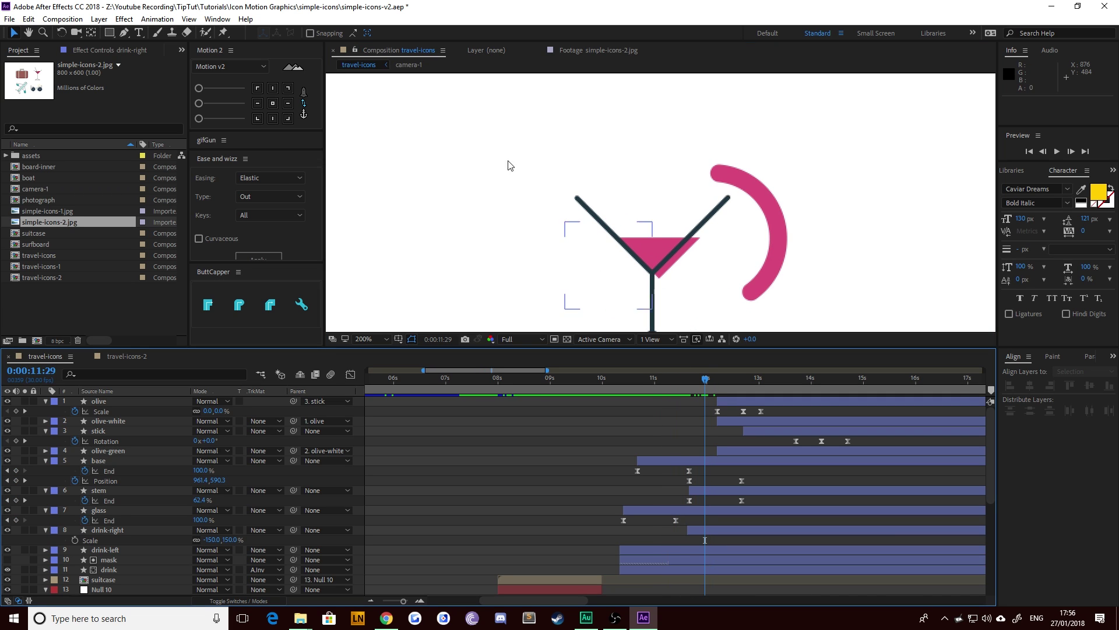
left_click(110, 529)
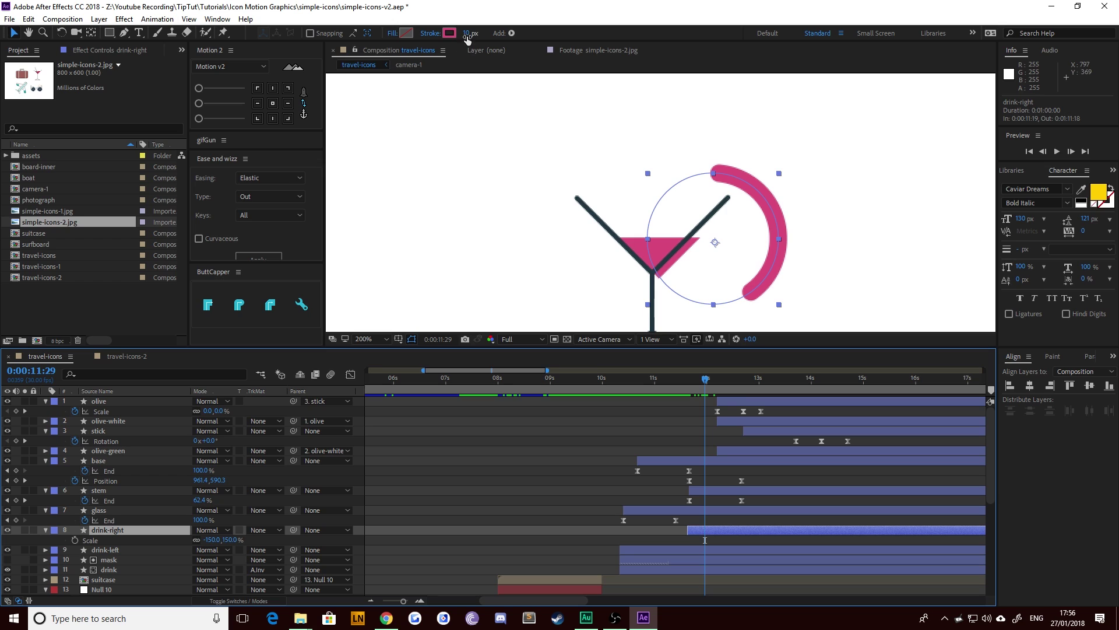
left_click(466, 35)
type("8")
key("Return")
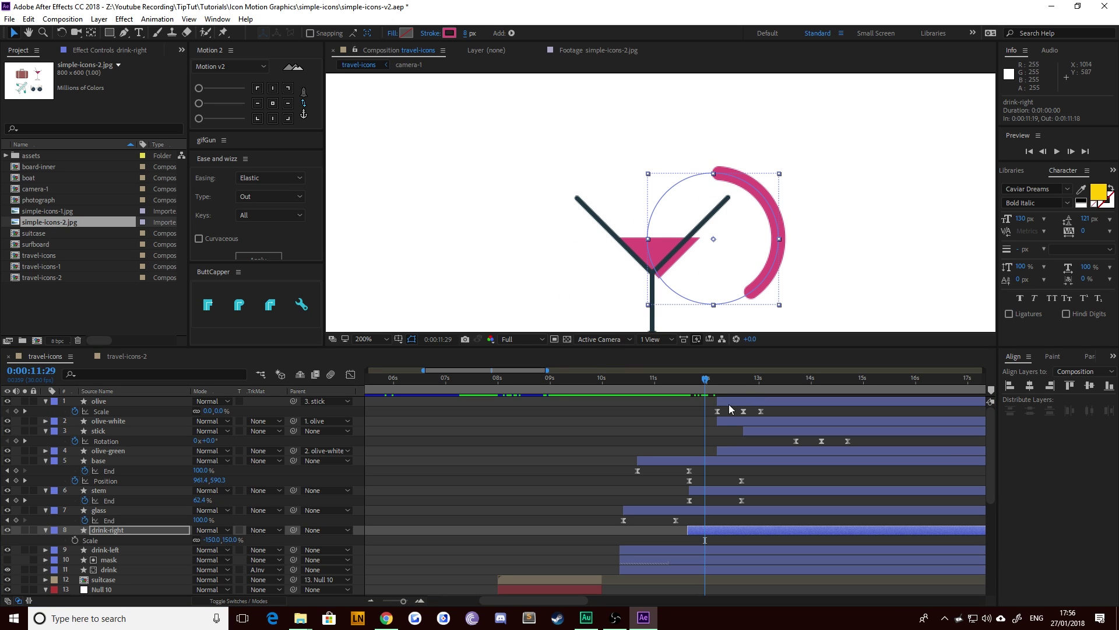
Step: Scrub through the cocktail animation to check the thinner arc and the completed glass
left_click_drag(706, 382, 795, 373)
left_click(412, 214)
scroll(544, 290, "down", 4)
scroll(559, 289, "up", 3)
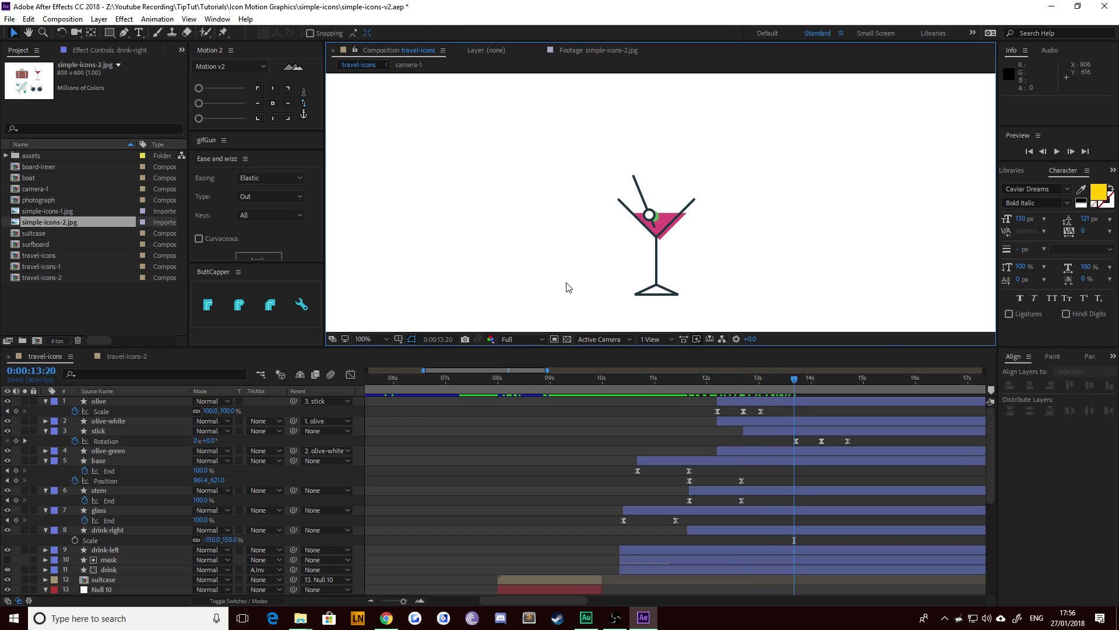
left_click_drag(530, 289, 540, 241)
left_click_drag(637, 383, 772, 390)
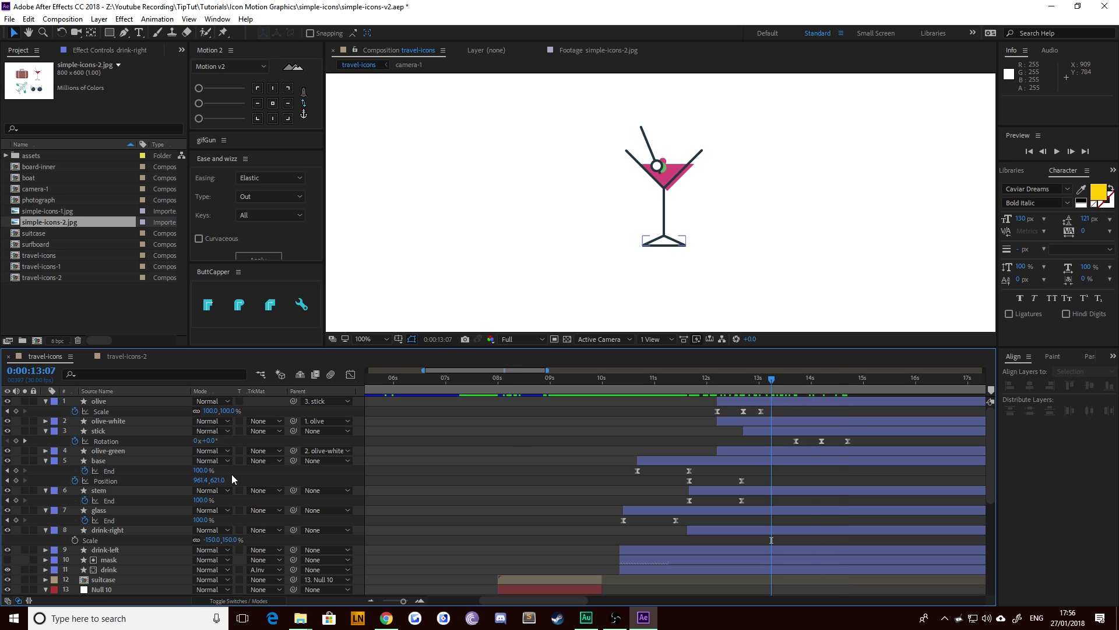
Step: Pre-compose all the glass, drink, olive and stick layers, from olive down to drink, into a composition named "cocktail"
left_click(133, 528)
scroll(96, 579, "down", 1)
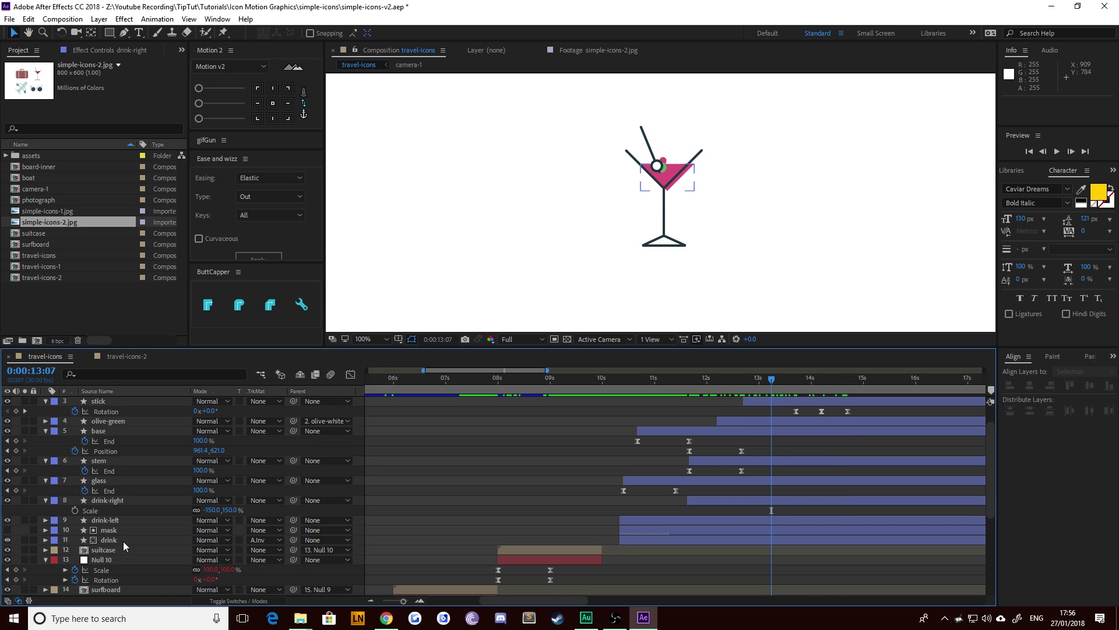
left_click(107, 542)
scroll(117, 470, "up", 1)
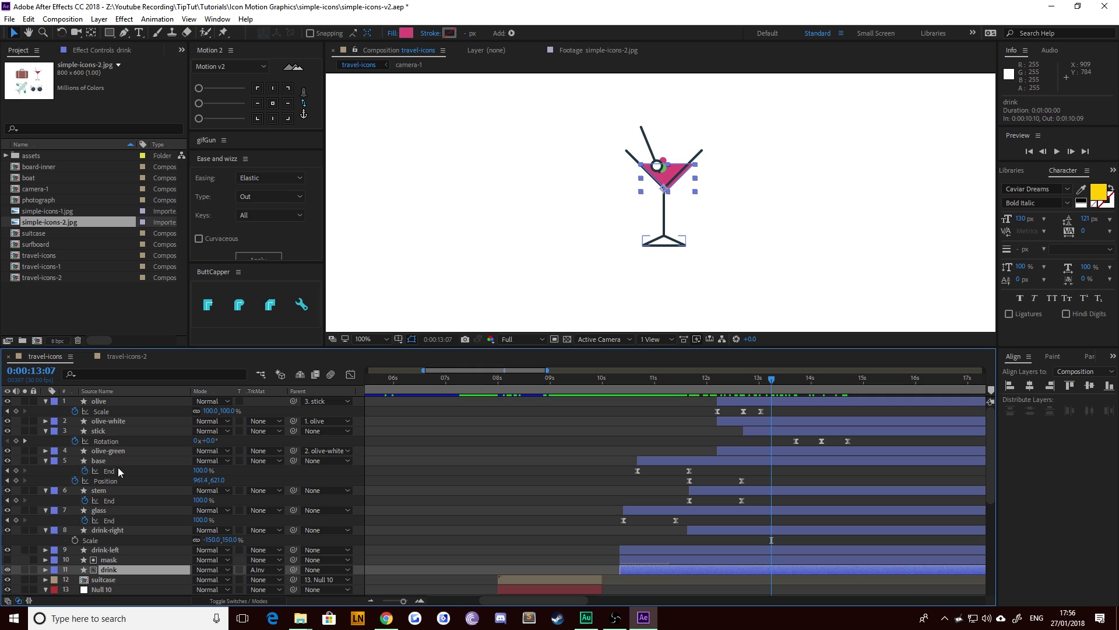
left_click(100, 402, "shift")
left_click(604, 380)
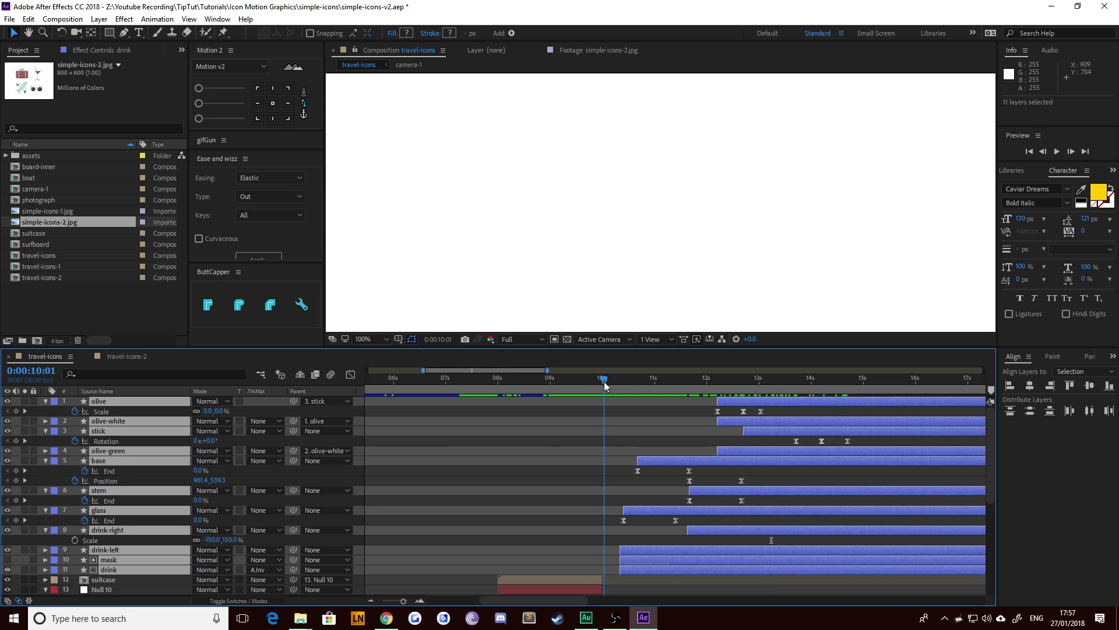
mouse_move(604, 381)
left_mouse_down()
mouse_move(623, 380)
mouse_move(602, 378)
left_mouse_up()
right_click(139, 417)
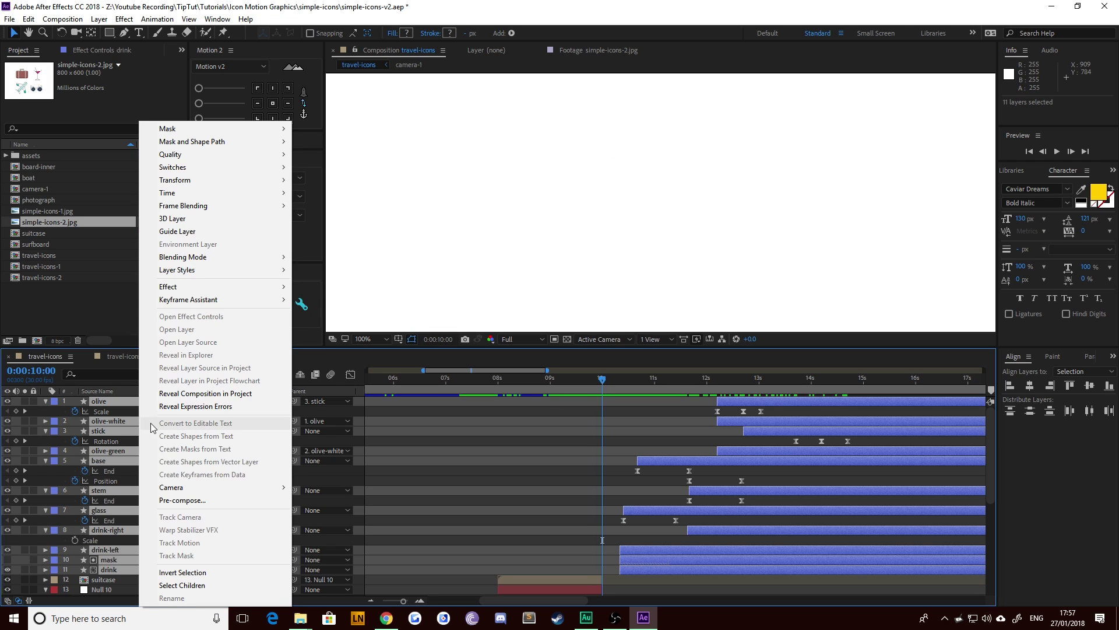
left_click(189, 500)
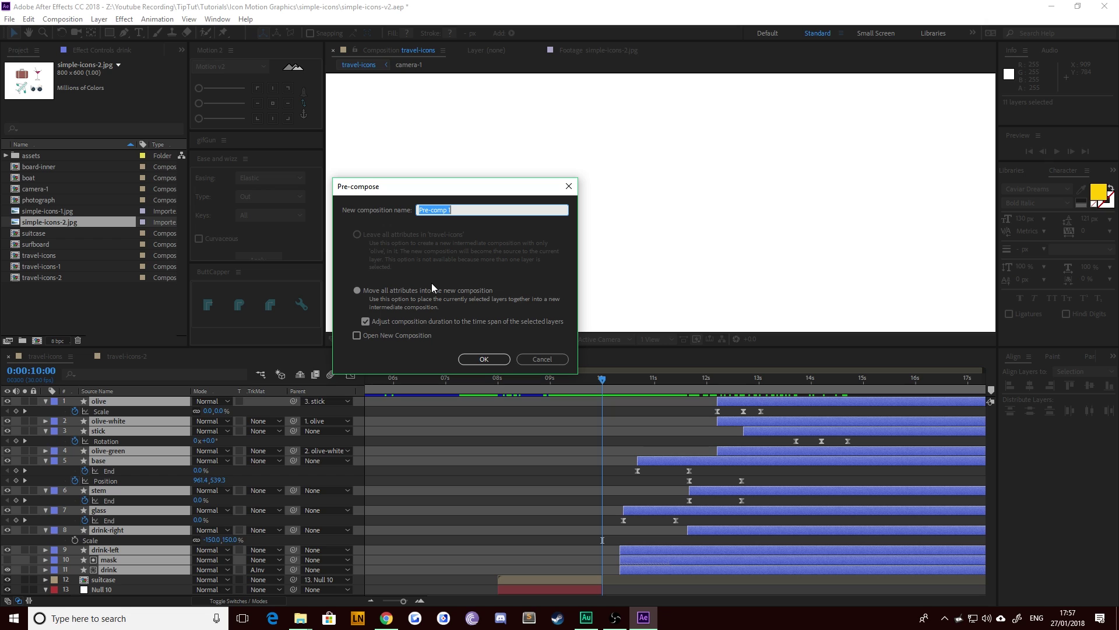
type("cocktail")
key("Return")
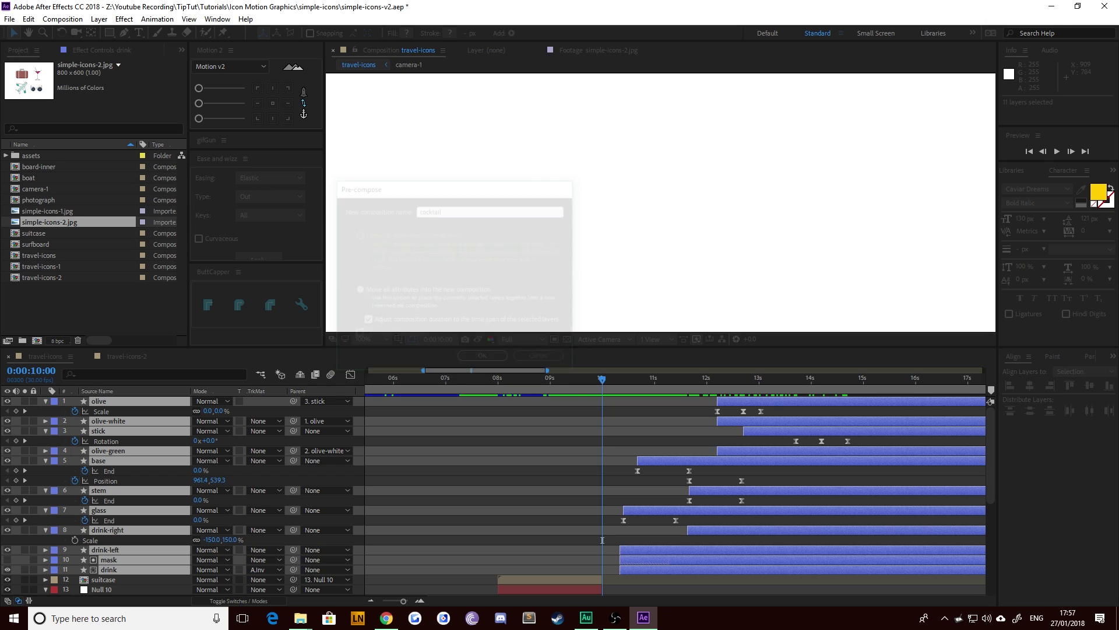
Step: Make the cocktail layer start at 0:00:10:00, where the suitcase layer ends
key("bracketleft")
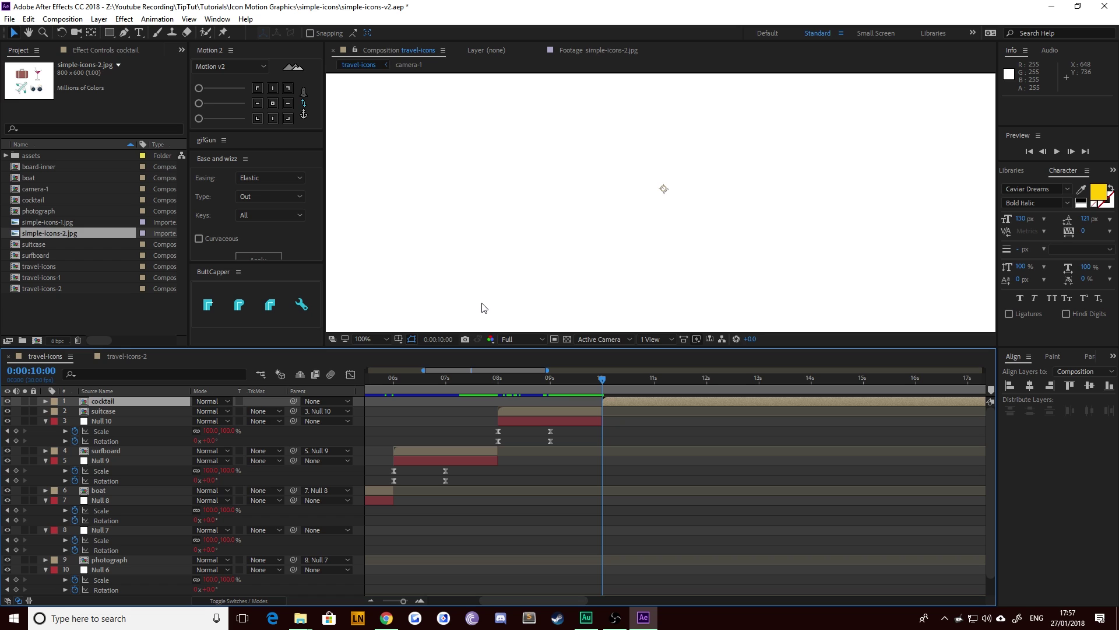
left_click_drag(505, 380, 616, 383)
left_click(514, 421)
left_click(646, 400)
key("i")
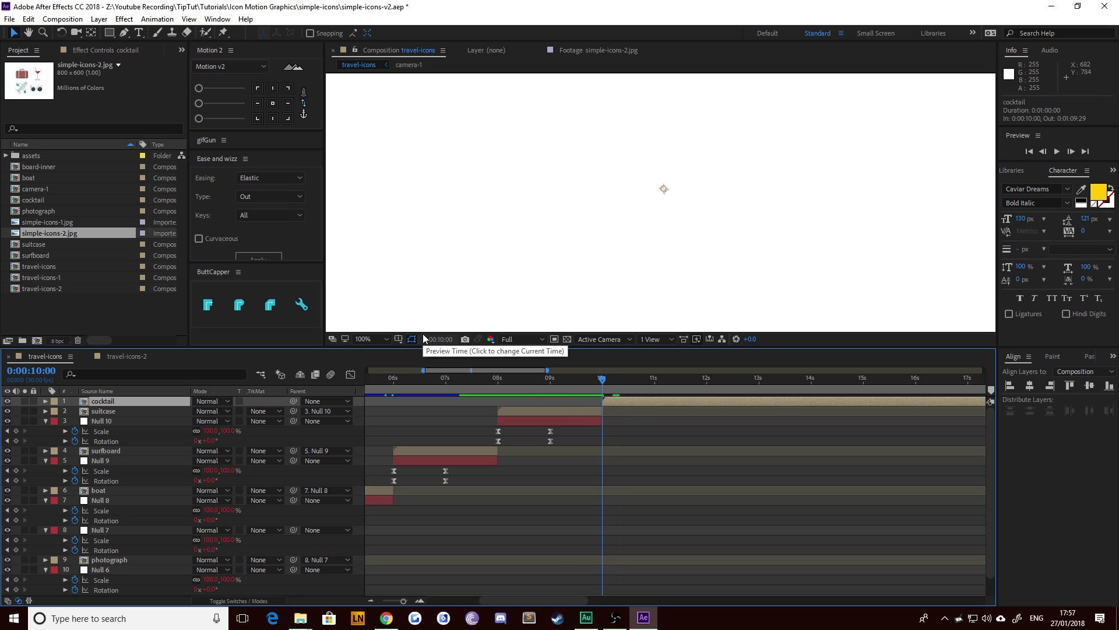
Step: Add a null object trimmed to start at 0:00:10:00, and collapse the keyframed properties of Null 10
key("ctrl+alt+shift+y")
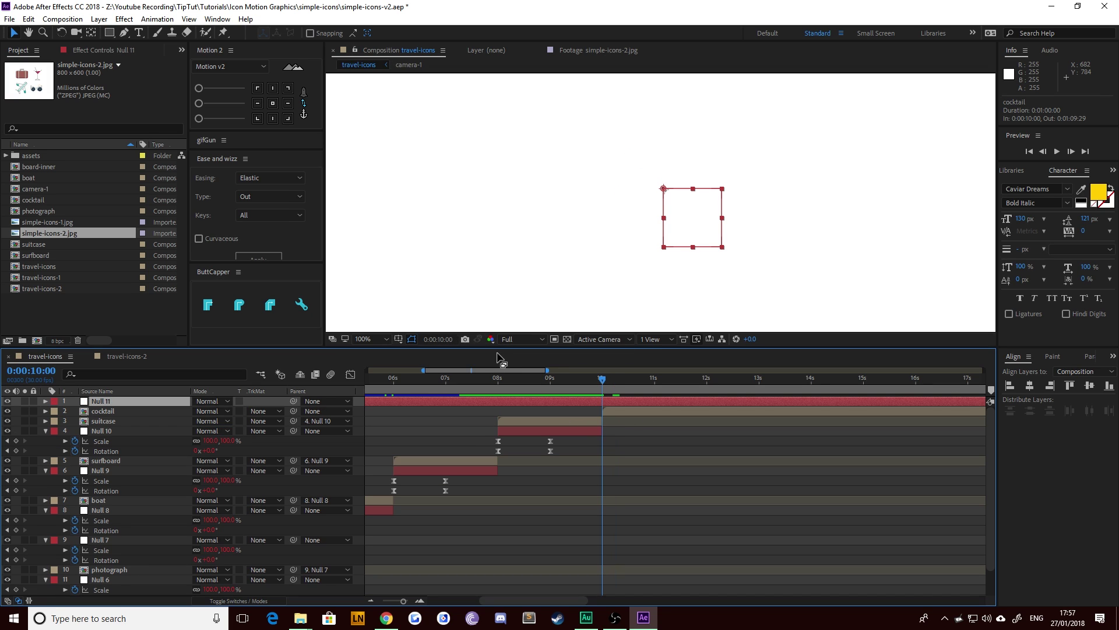
key("alt+bracketleft")
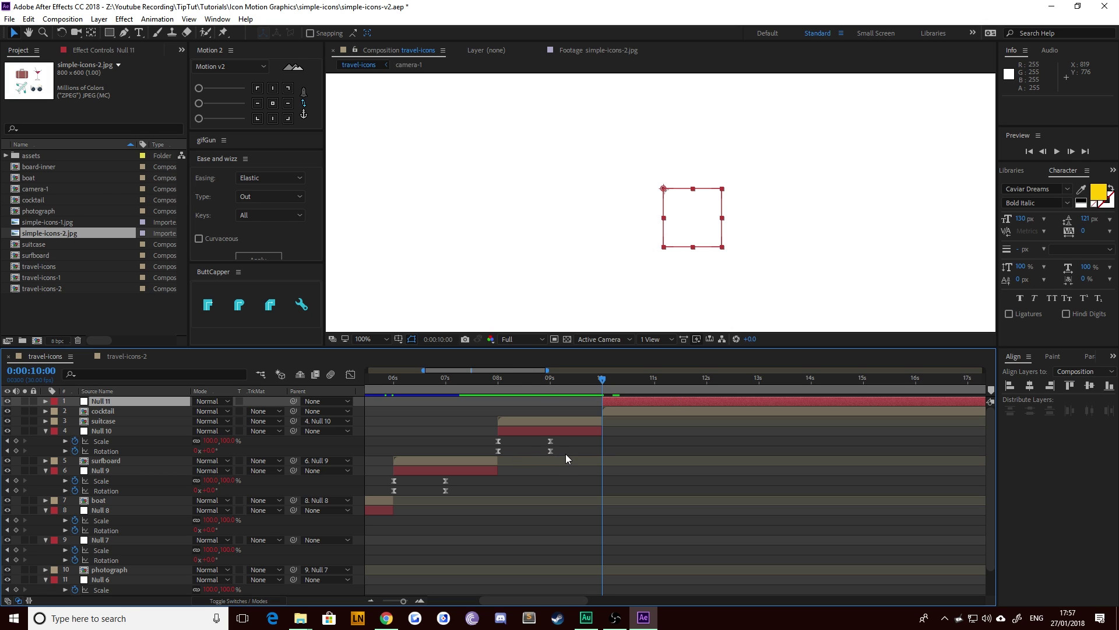
left_click_drag(566, 439, 484, 452)
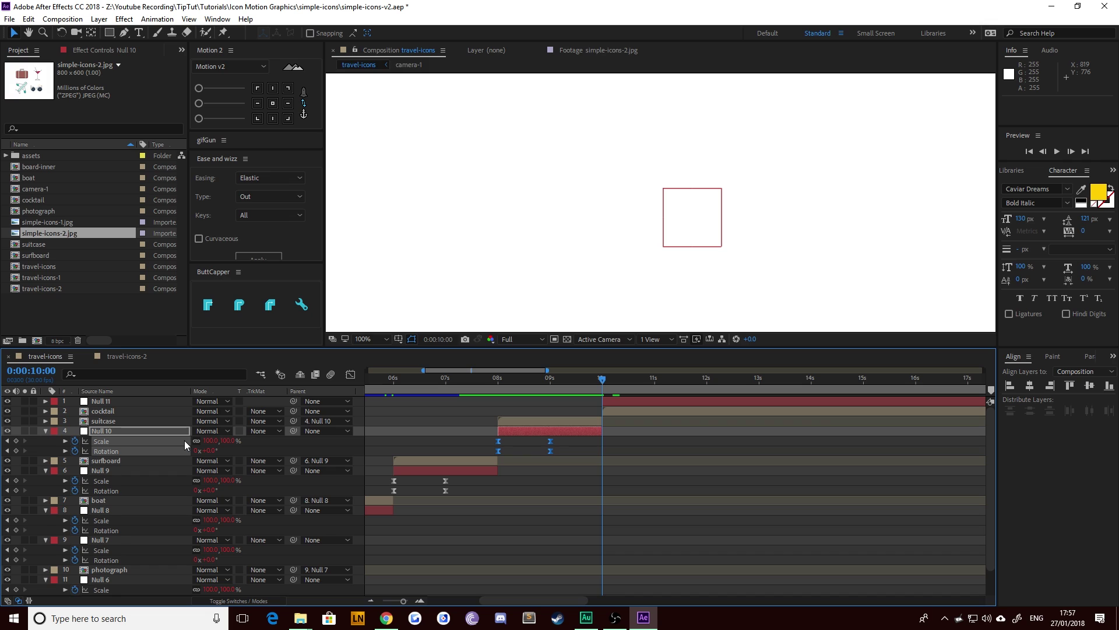
key("u")
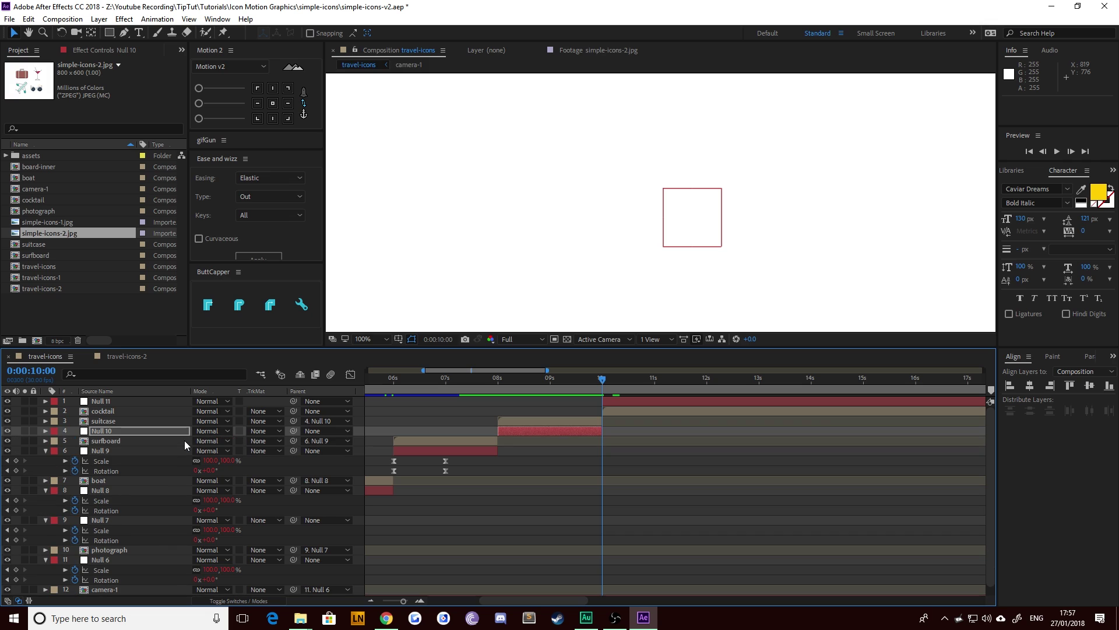
Step: Keyframe the scale and rotation of Null 11 at 0:00:10:00 and again at 0:00:11:00
left_click(113, 401)
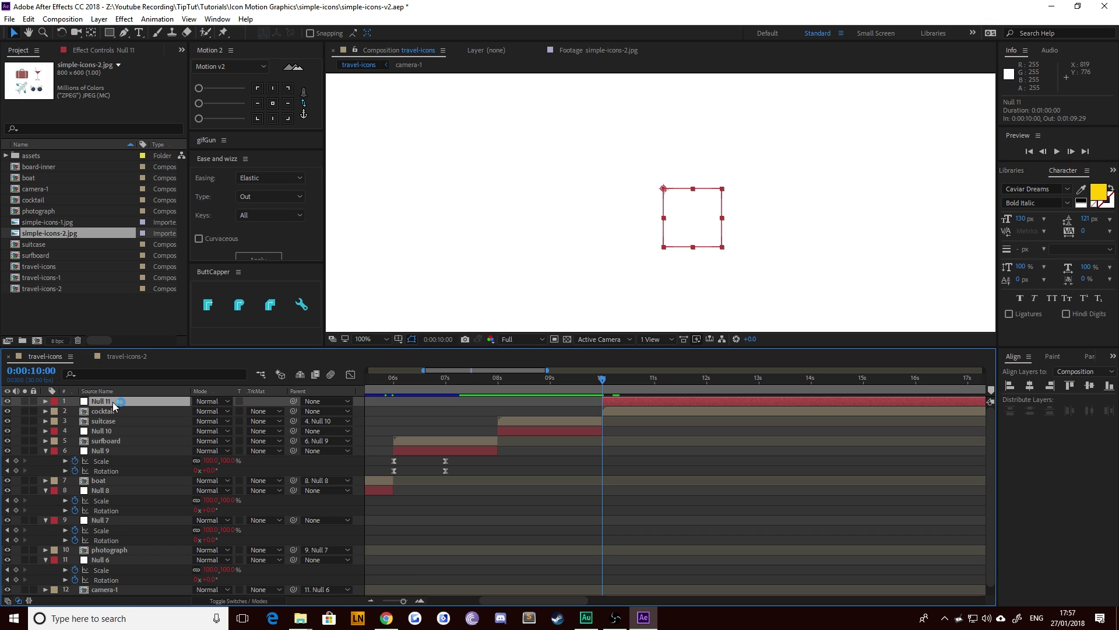
key("s")
key("shift+r")
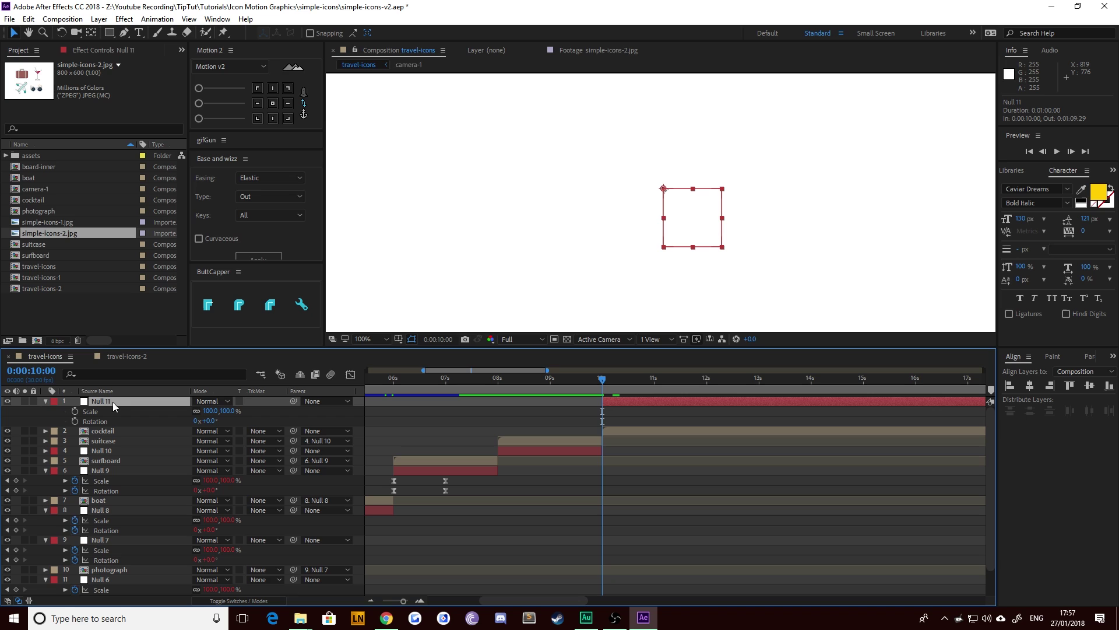
left_click(74, 421)
left_click(75, 411)
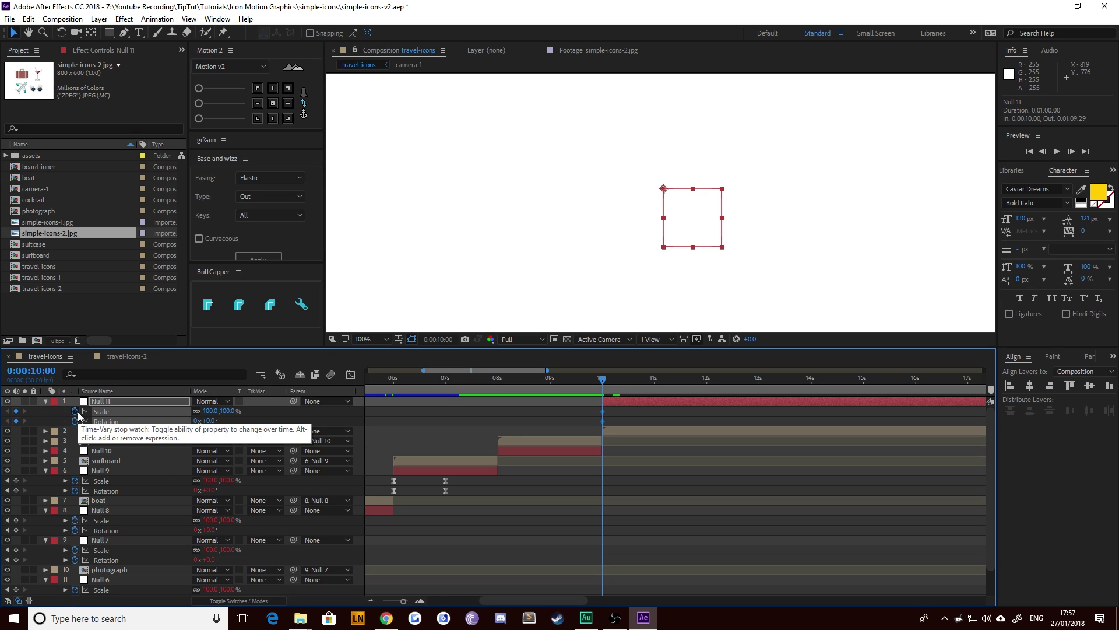
key("shift+Page_Down")
key("shift+Page_Down")
key("shift+Page_Down")
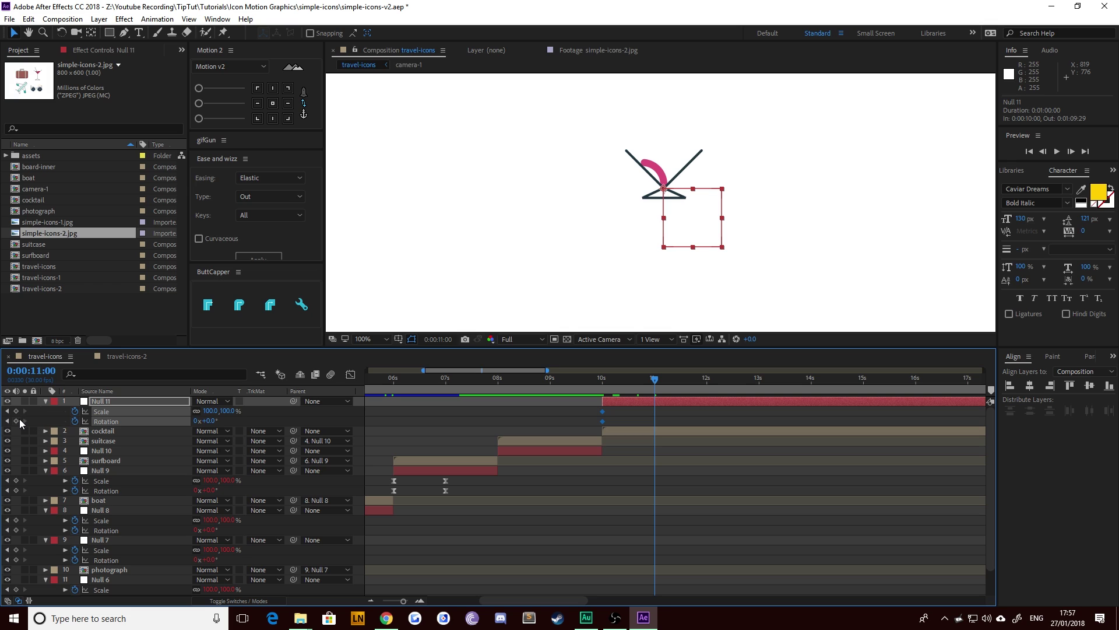
Step: Set Null 11's first keyframes at 0:00:10:00 to -45° rotation and 90% scale
key("j")
left_click(208, 421)
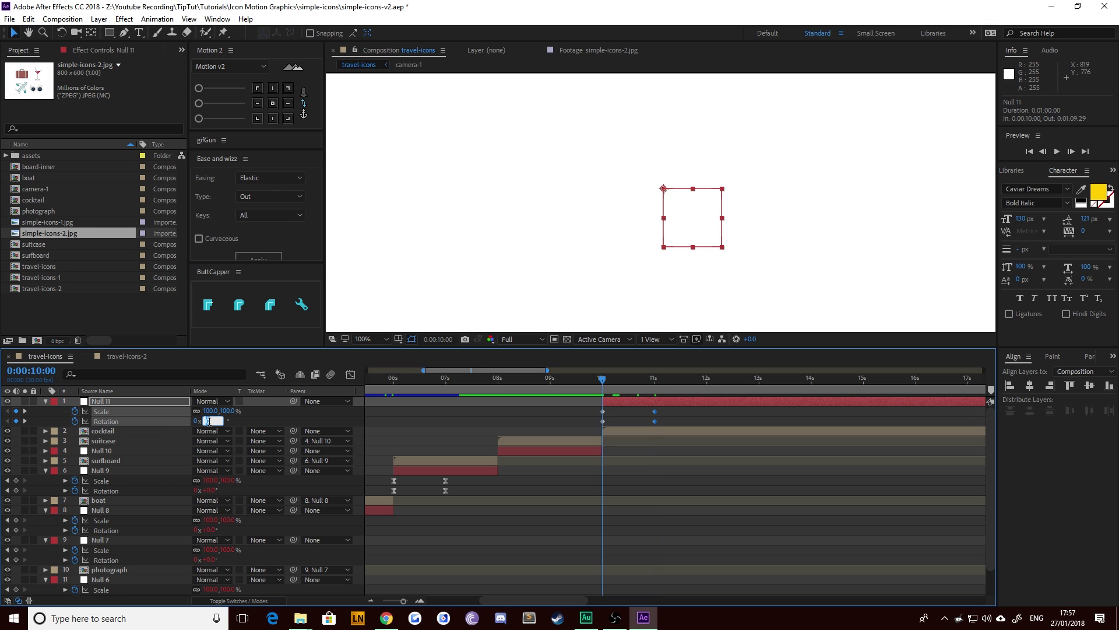
type("-45")
key("Return")
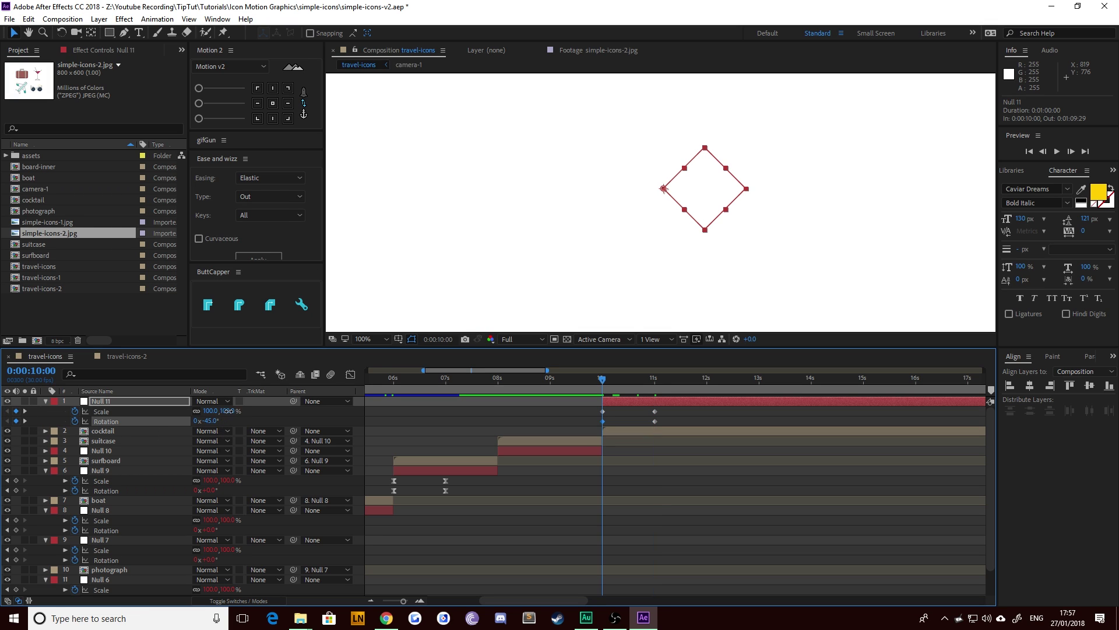
left_click(229, 410)
type("90")
key("Return")
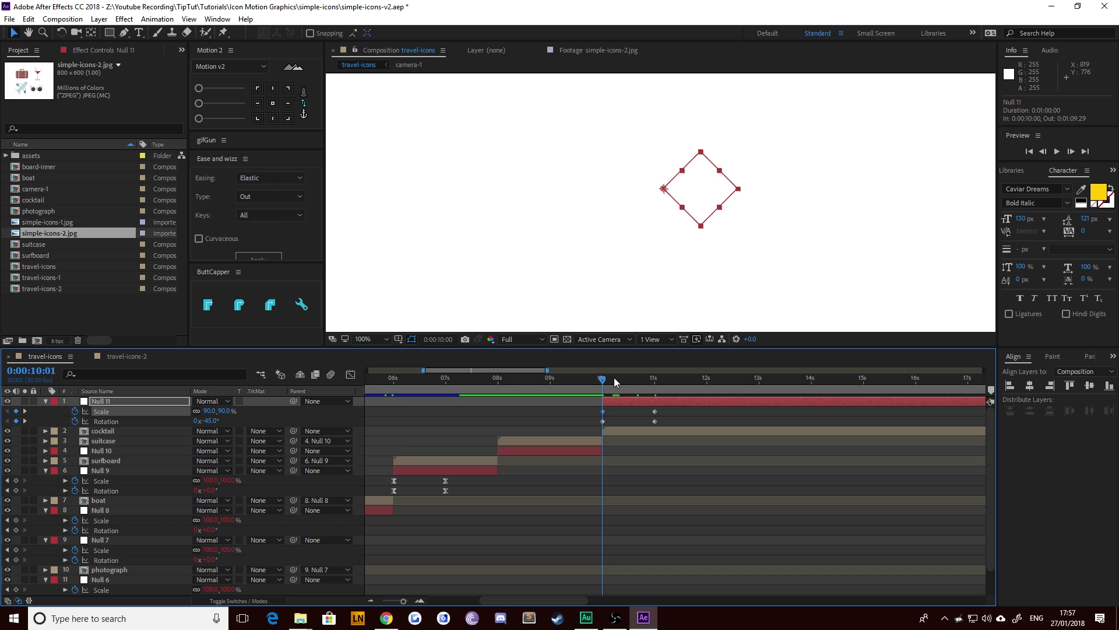
Step: Easy-ease Null 11's scale and rotation keyframes and shape their speed curves for a fast start and long, slow finish
mouse_move(614, 377)
left_mouse_down()
mouse_move(670, 386)
mouse_move(616, 387)
left_mouse_up()
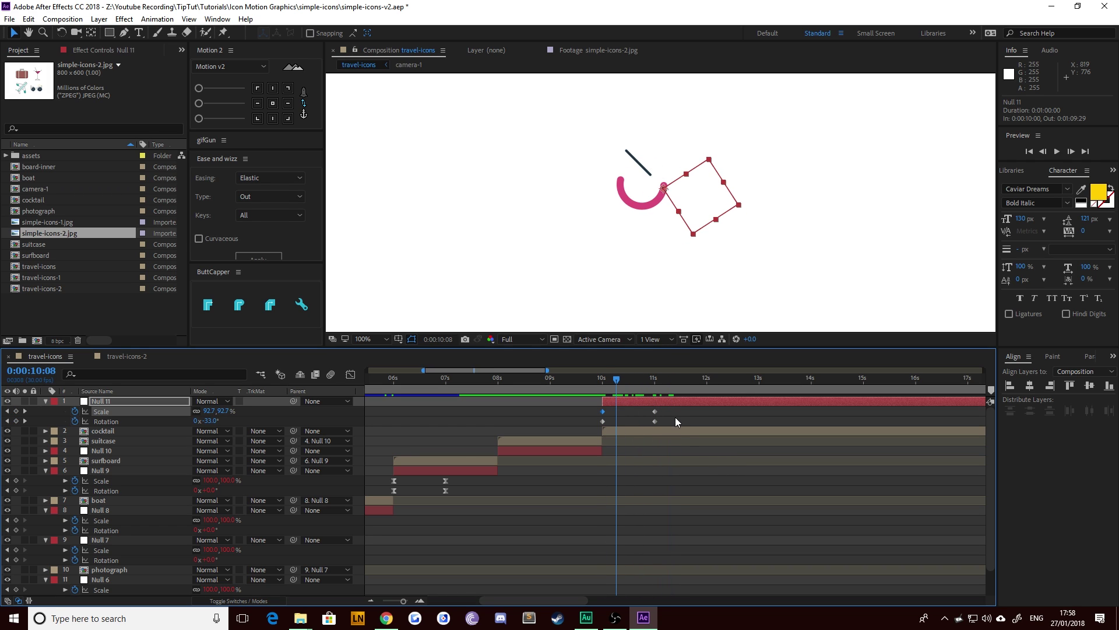
left_click_drag(675, 418, 604, 417)
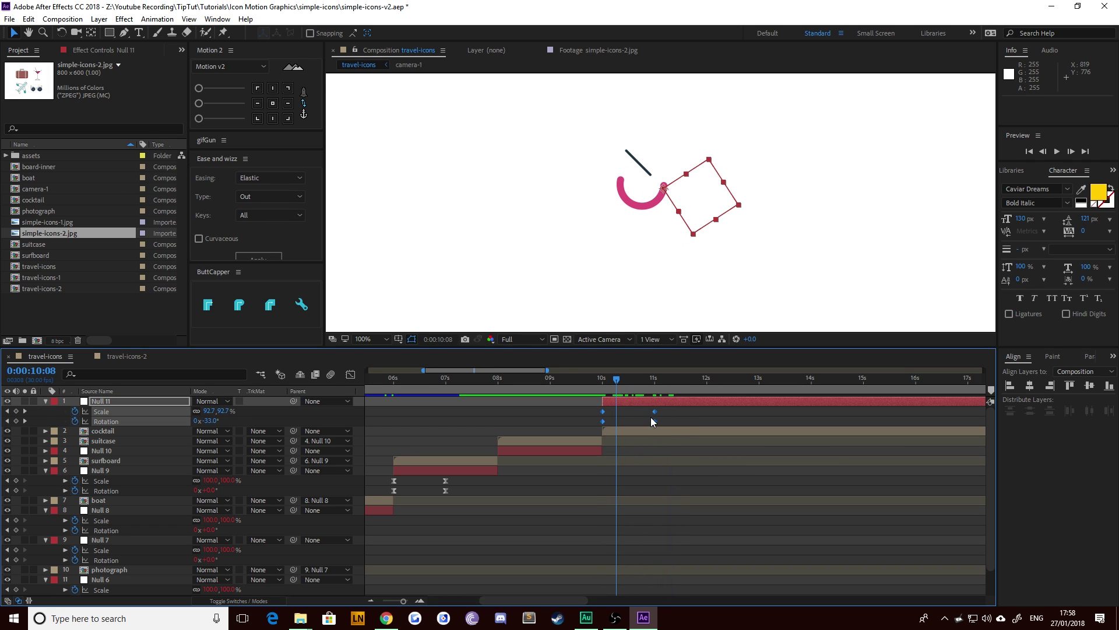
key("F9")
left_click(351, 375)
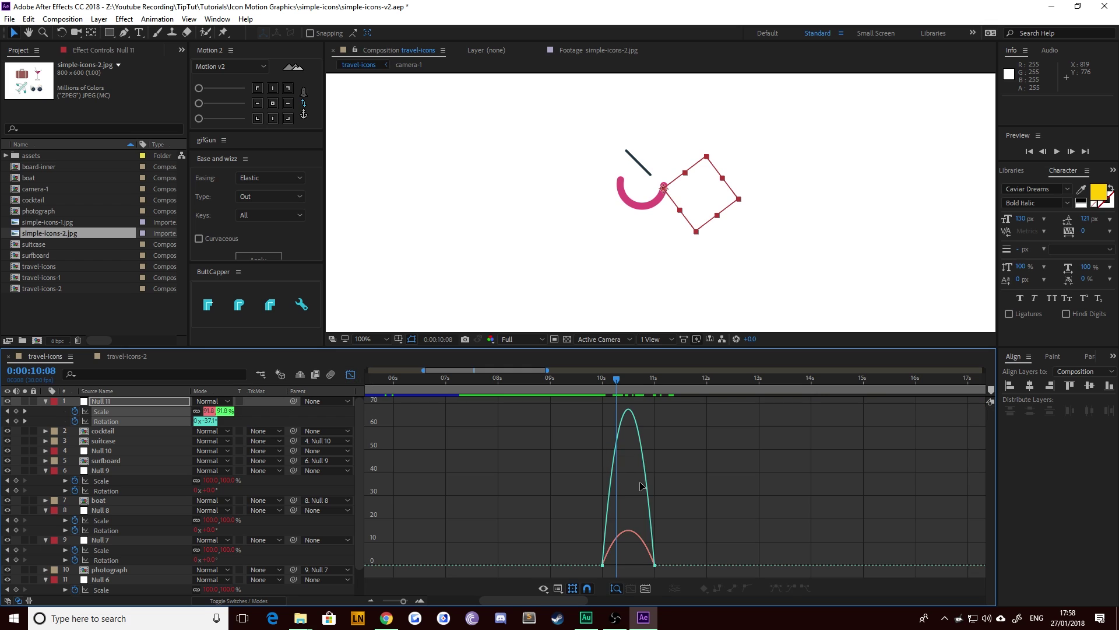
left_click_drag(537, 497, 717, 595)
left_click_drag(647, 561, 609, 561)
left_click(350, 375)
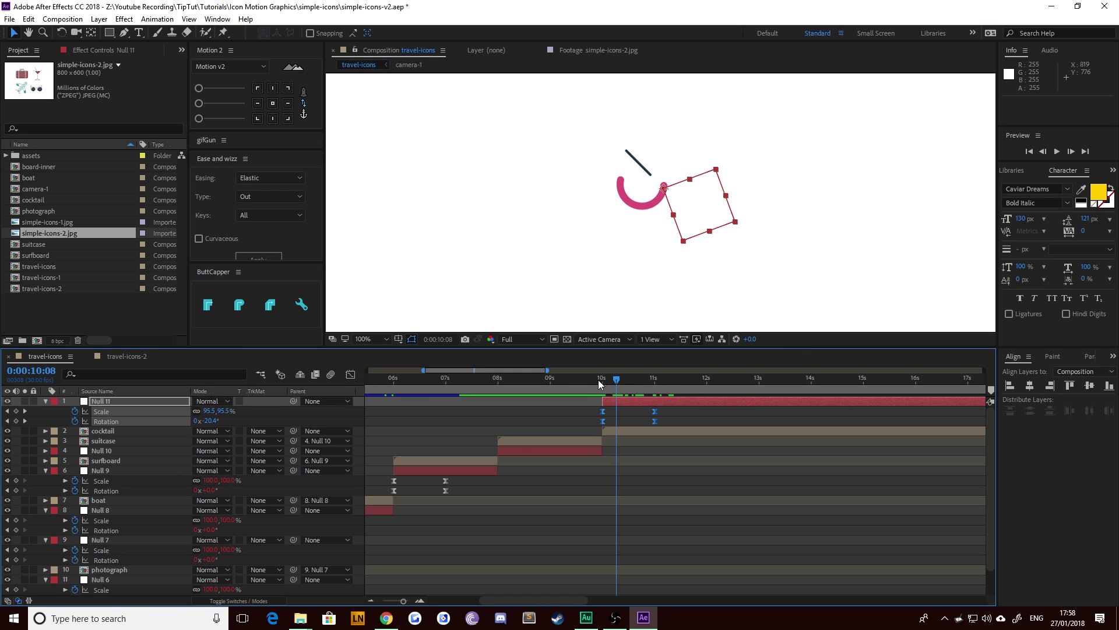
Step: Parent the cocktail layer to Null 11 and play back the entrance from around 0:00:10:02
left_click_drag(626, 381, 680, 397)
left_click(104, 428)
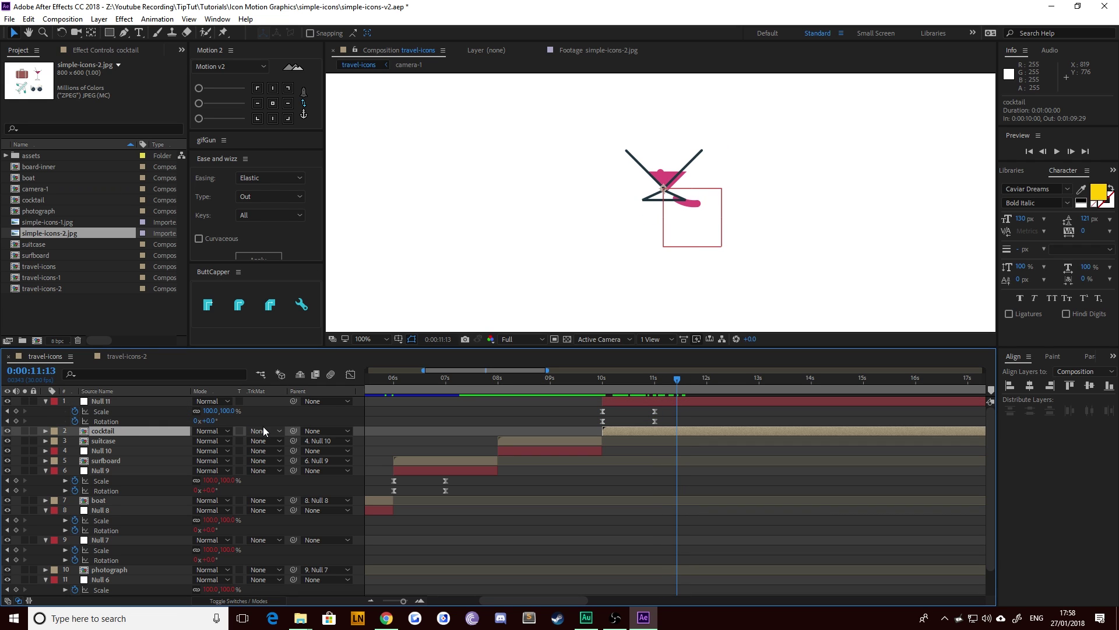
left_click_drag(294, 431, 134, 402)
left_click_drag(691, 386, 608, 388)
key("space")
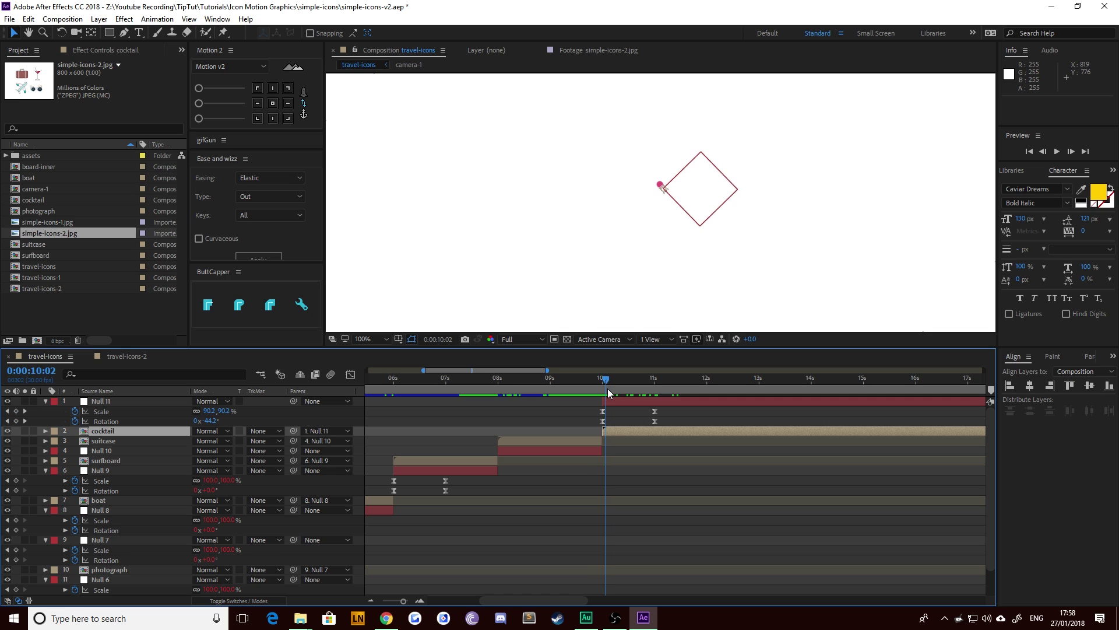
key("space")
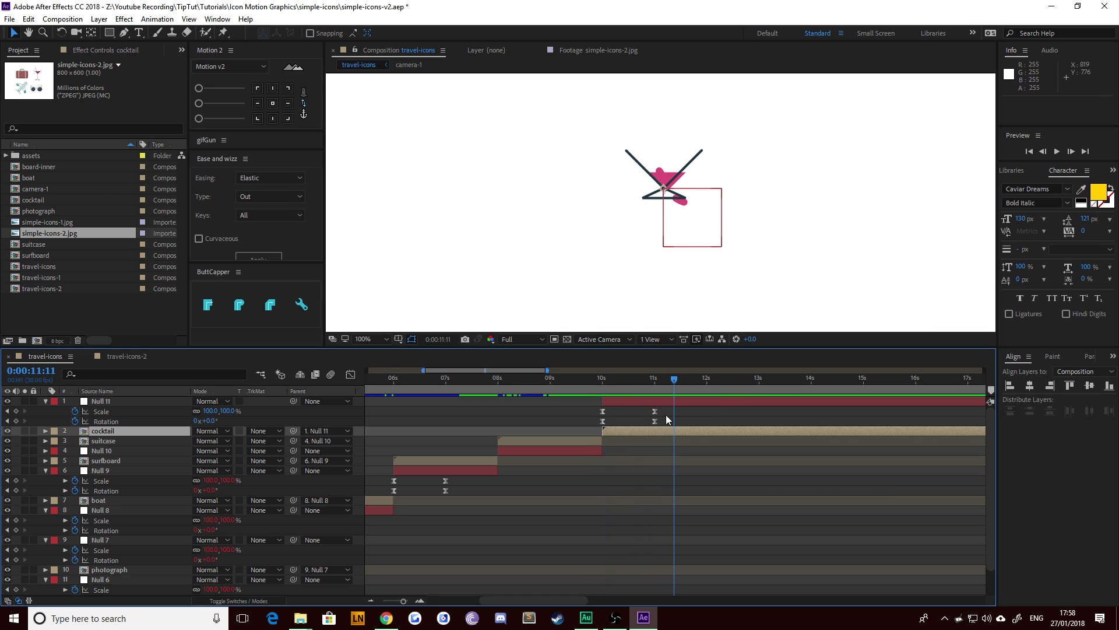
Step: Apply the Elastic Out easing to all of Null 11's scale and rotation keyframes and play back the result
left_click_drag(663, 410, 601, 426)
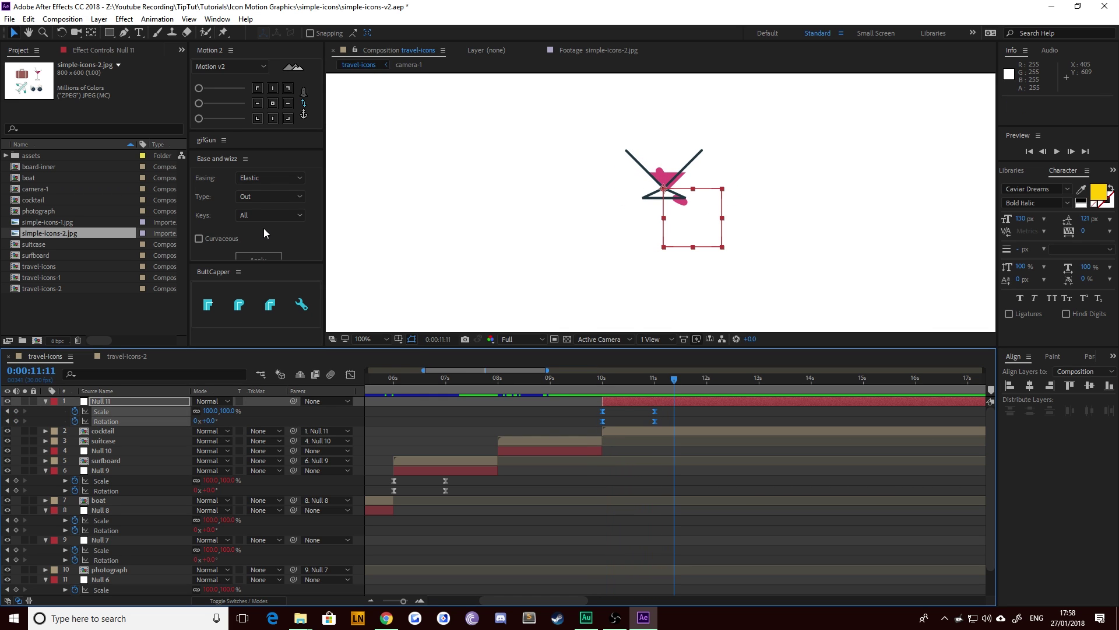
left_click(259, 256)
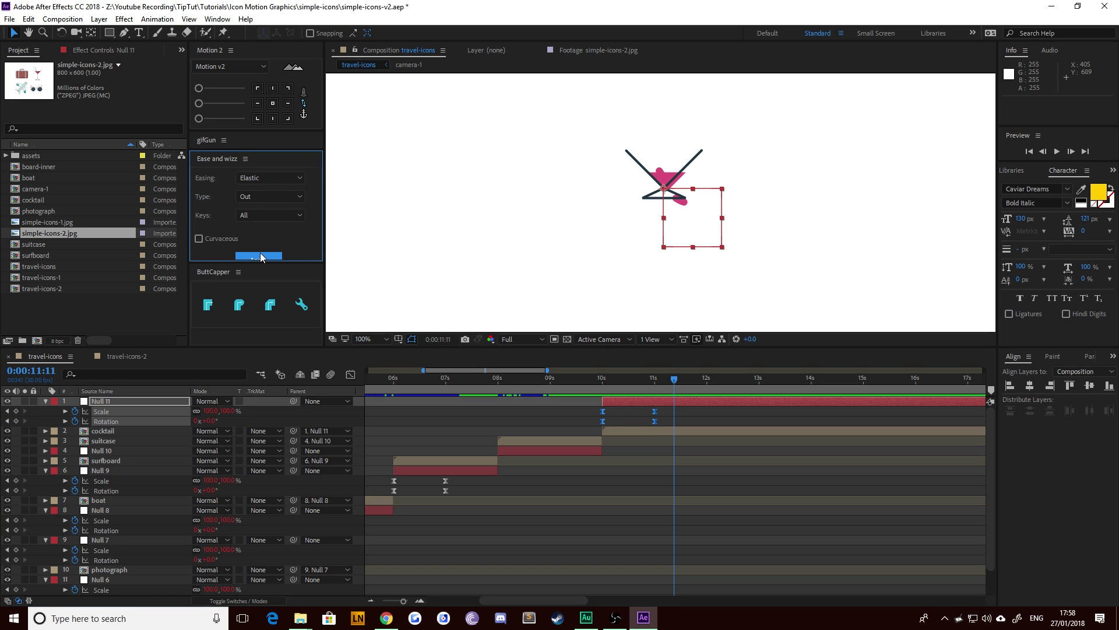
left_click(612, 383)
key("space")
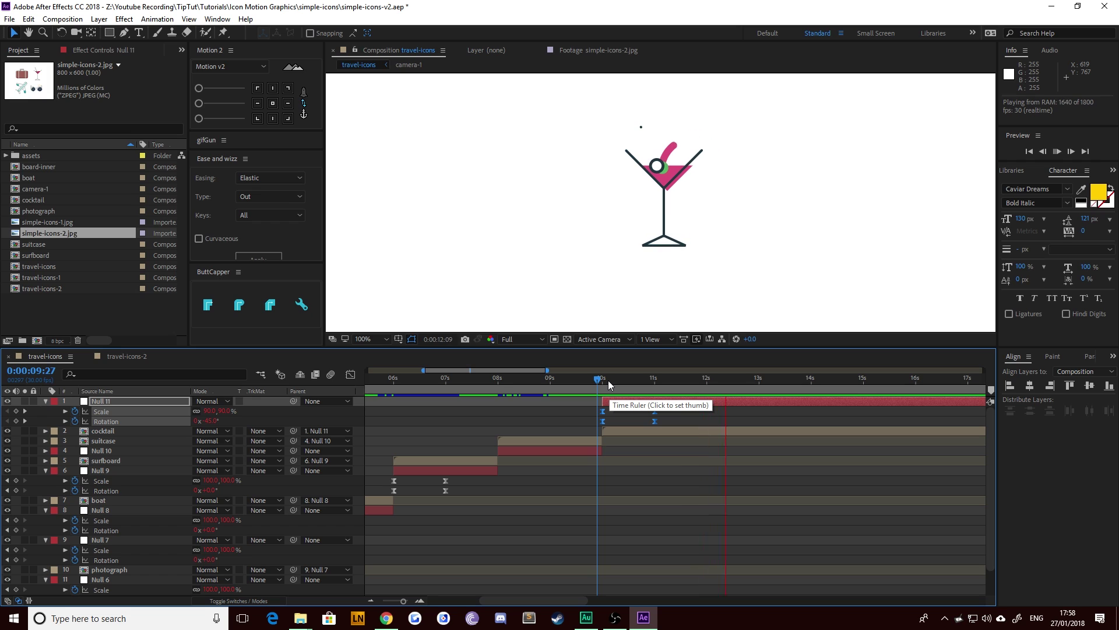
key("space")
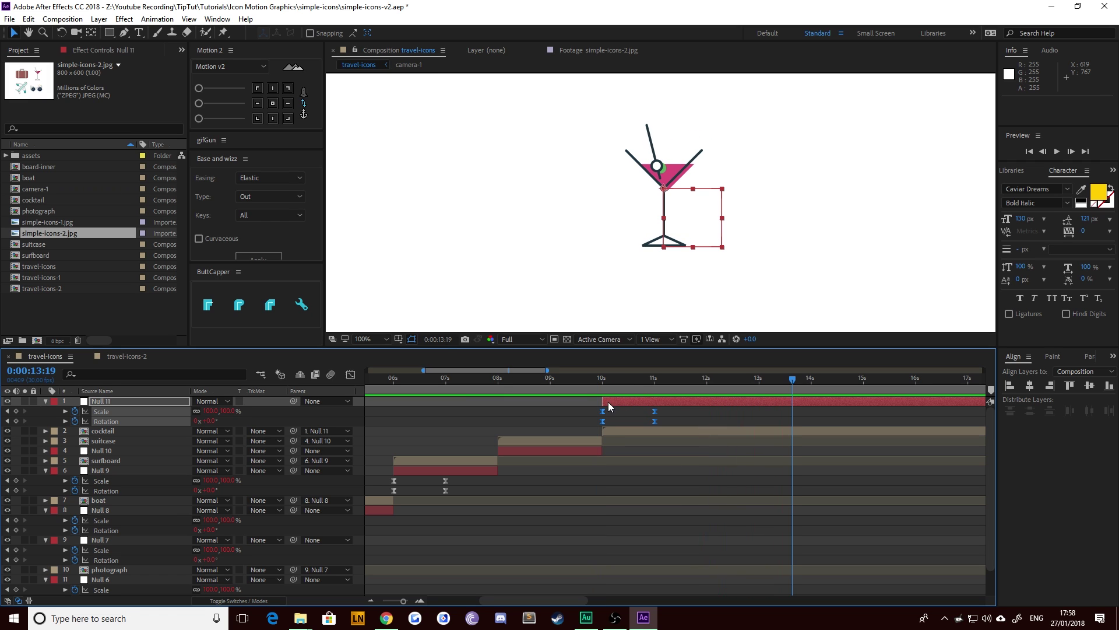
Step: Open the cocktail composition and reveal the keyframes of the drink-right, drink-left, mask and drink layers
double_click(108, 431)
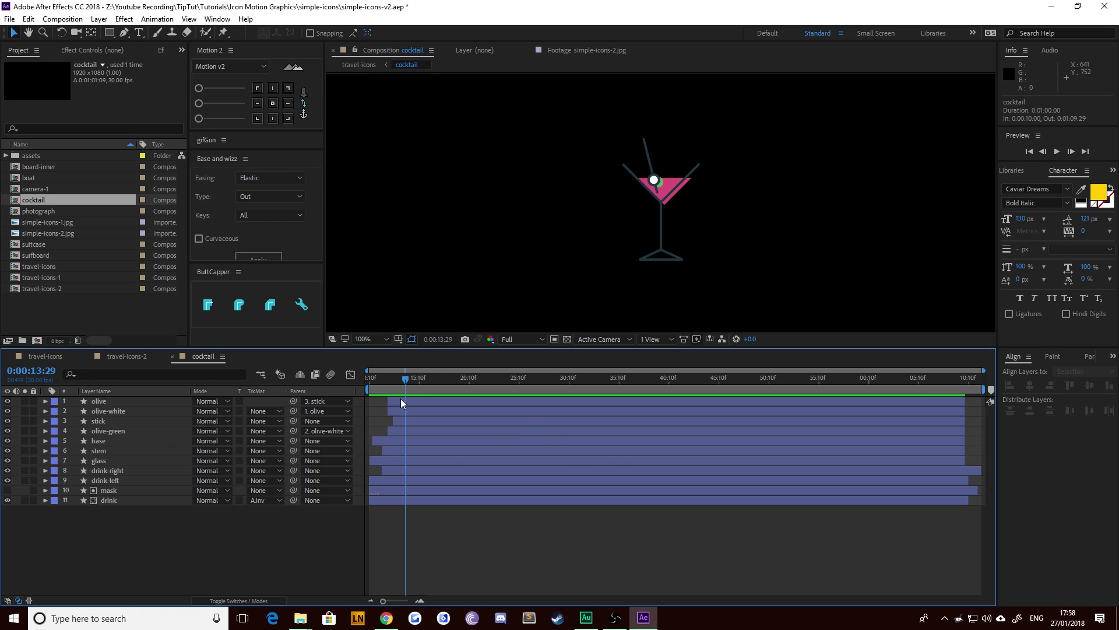
left_click_drag(382, 389, 390, 390)
left_click(680, 165)
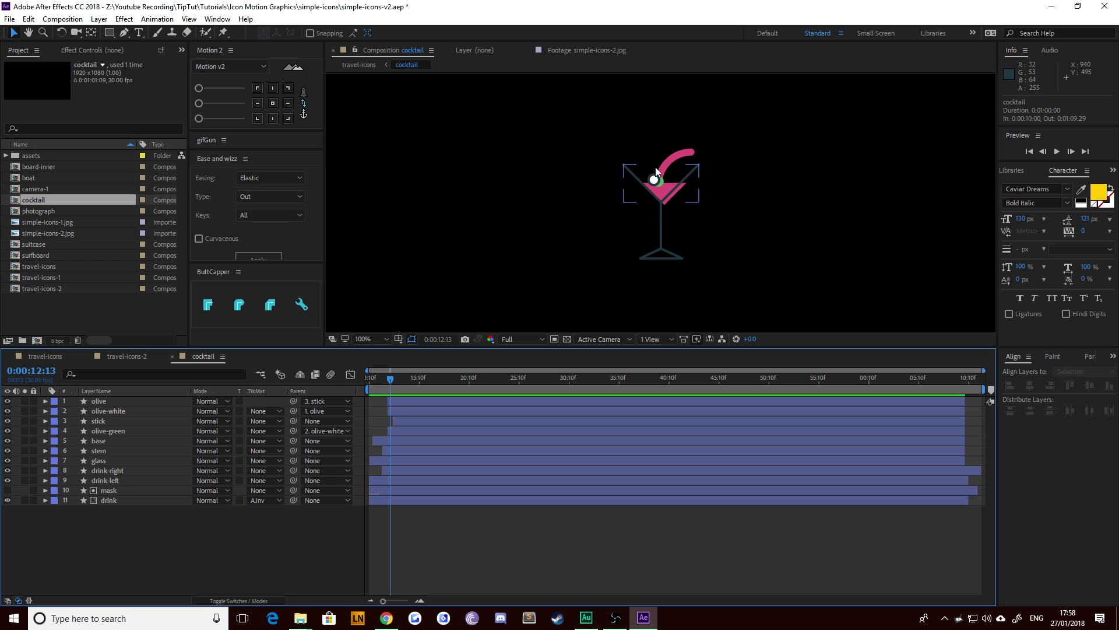
left_click(108, 500, "shift")
key("u")
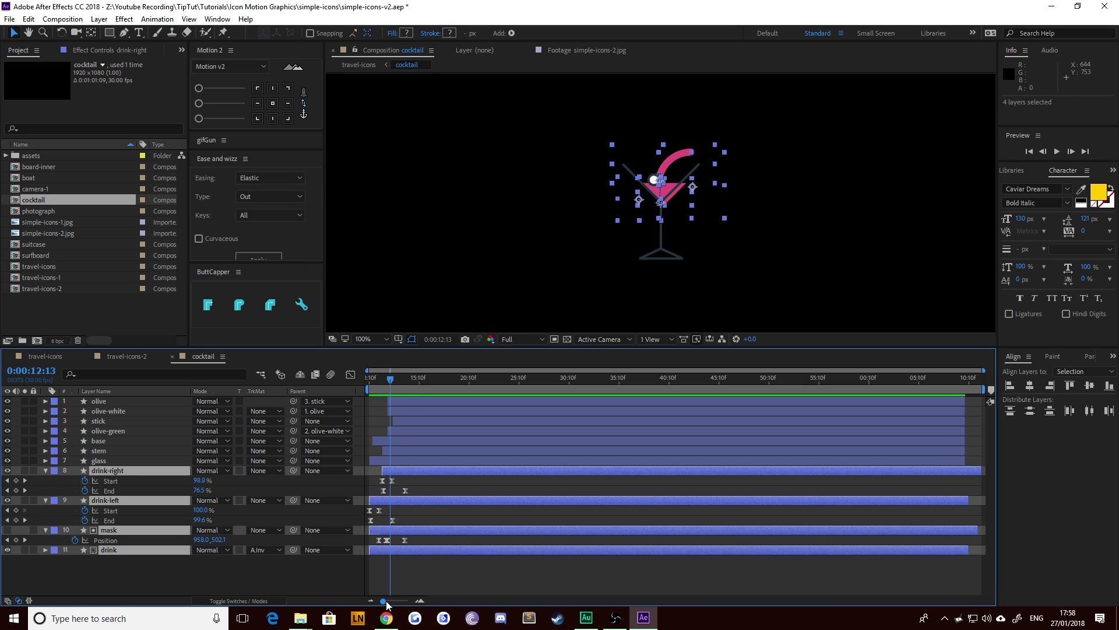
left_click_drag(387, 604, 406, 605)
Step: Move the drink-right layer 24 frames earlier so it starts at 0:00:10:25, and scrub through the overlap with drink-left
left_click(390, 389)
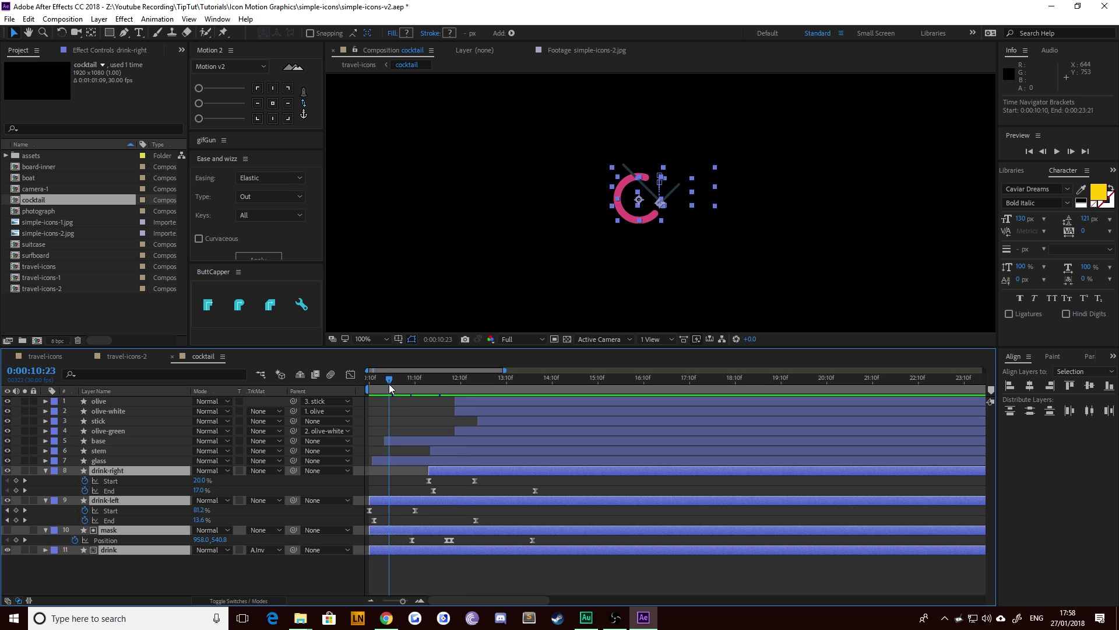
mouse_move(390, 389)
left_mouse_down()
mouse_move(376, 389)
mouse_move(408, 392)
left_mouse_up()
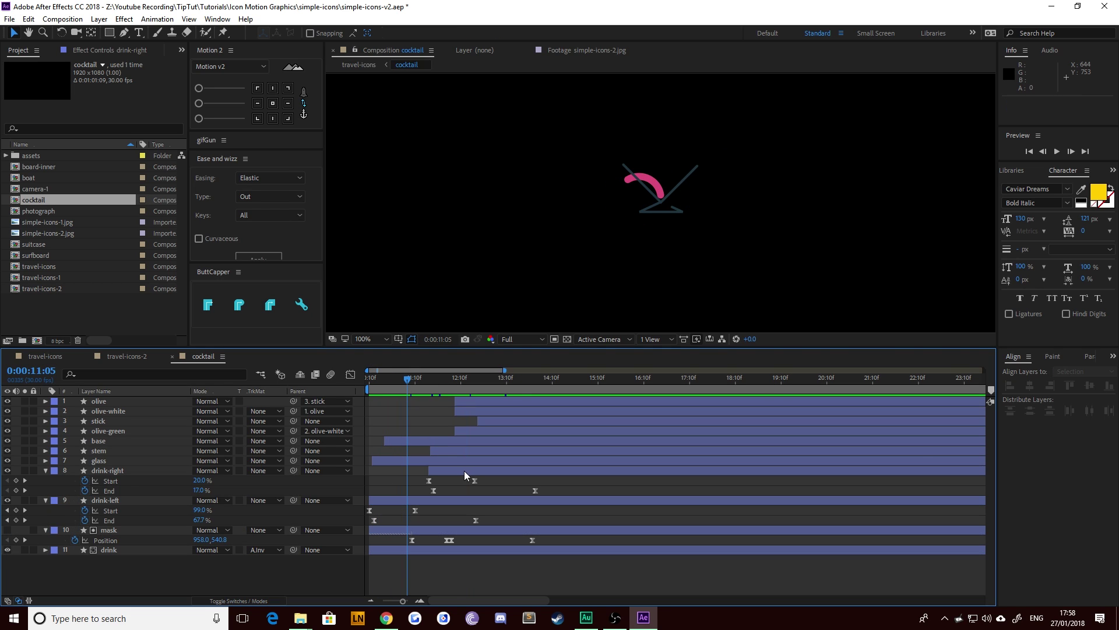
left_click_drag(465, 472, 427, 482)
left_click_drag(397, 383, 431, 400)
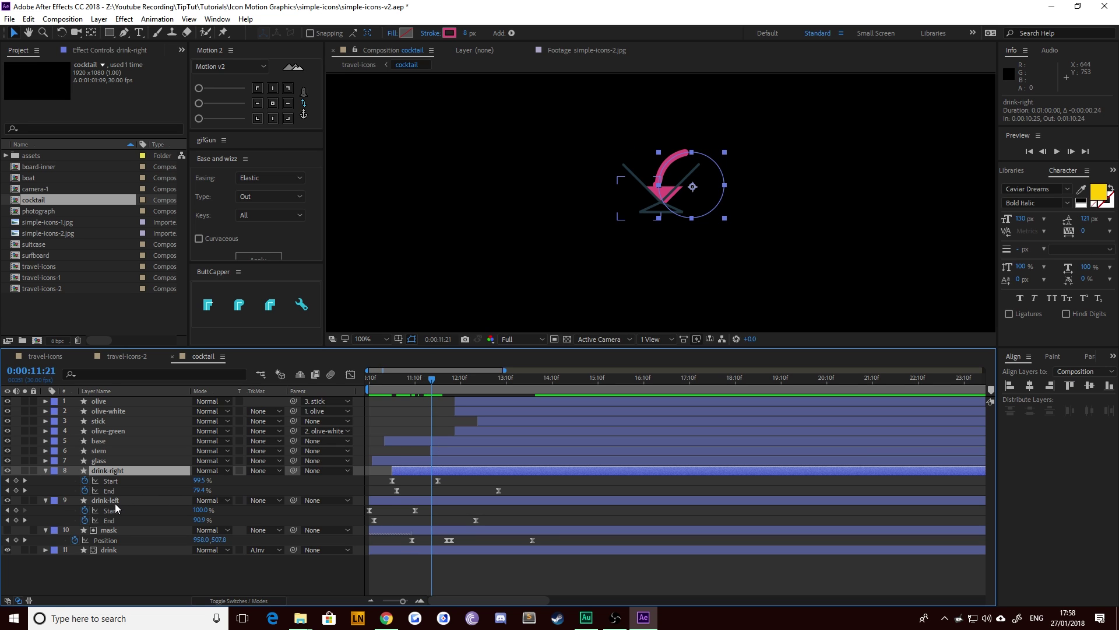
Step: Delete the last two position keyframes of the mask layer, keeping its first two
left_click(109, 530)
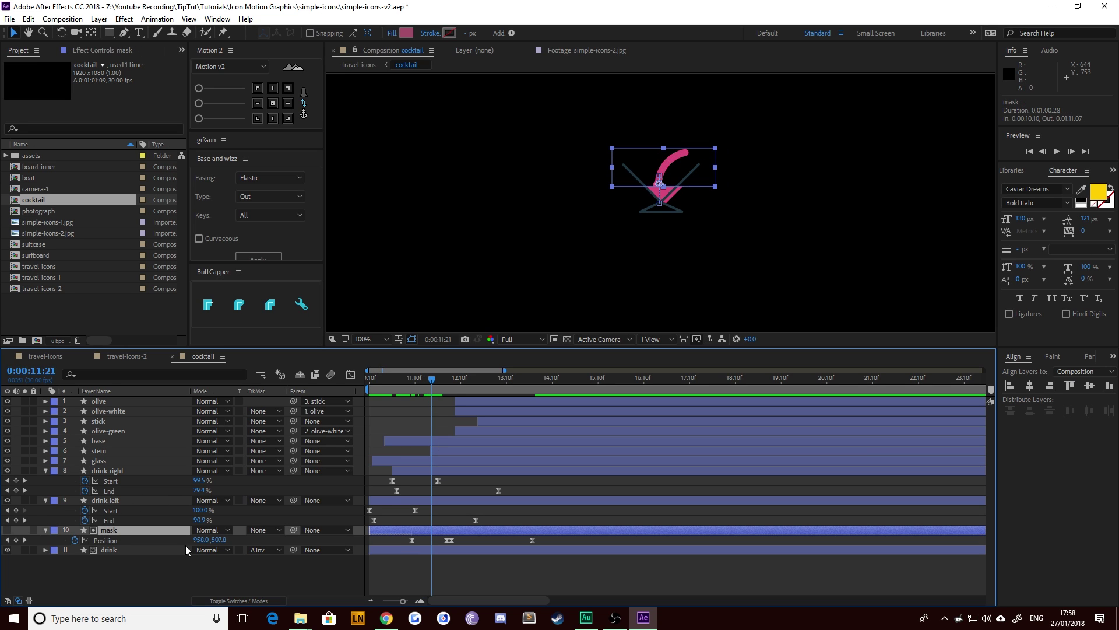
left_click(451, 541)
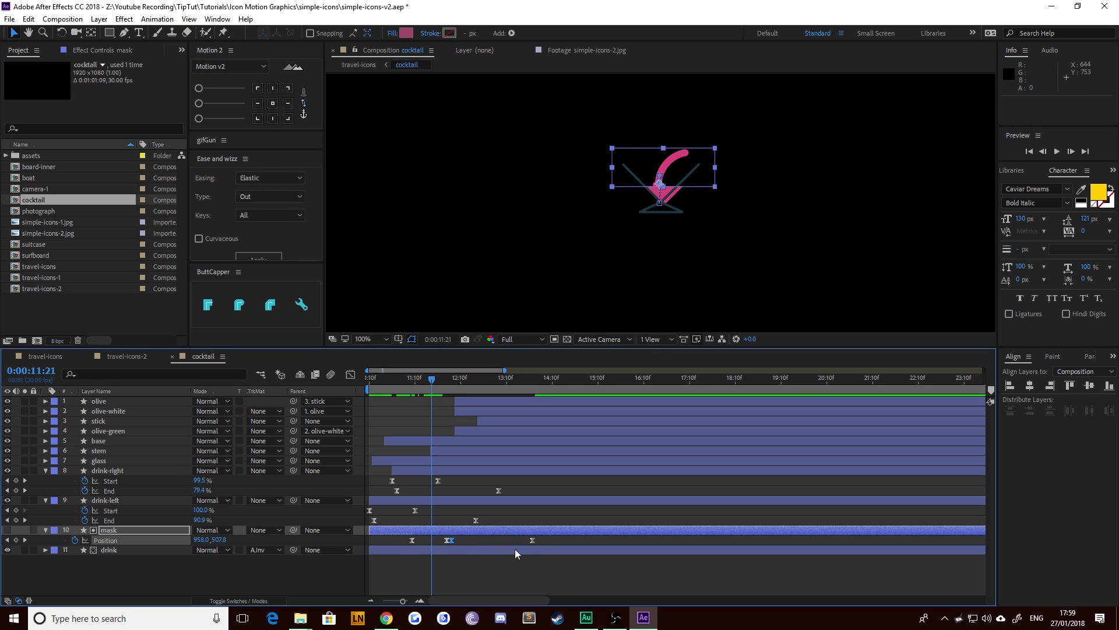
key("Delete")
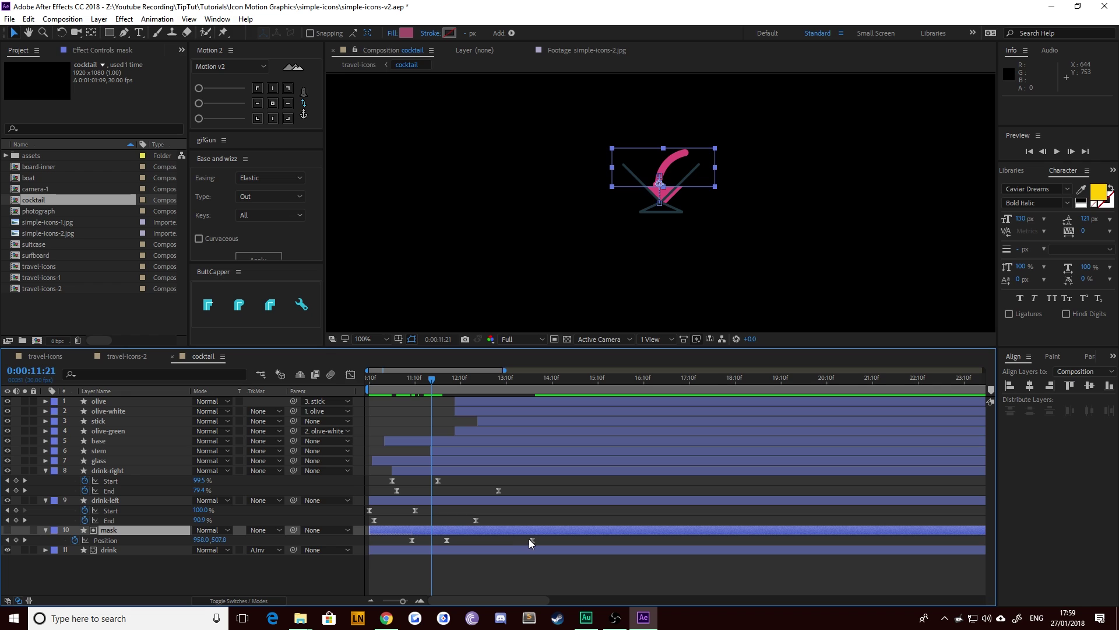
left_click(532, 541)
key("Delete")
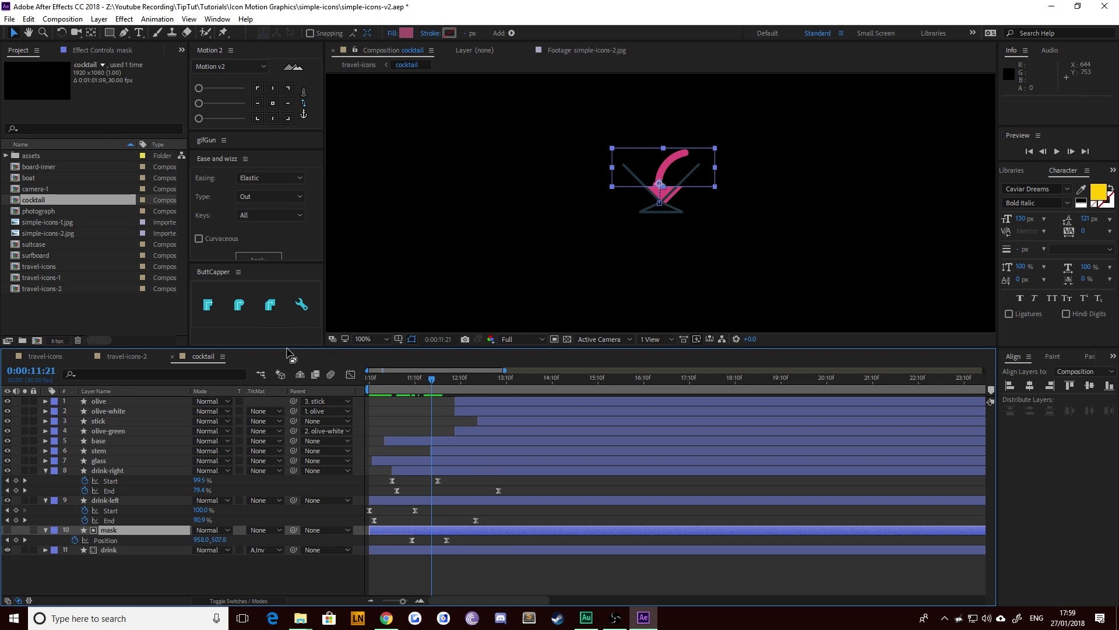
Step: Add a null object starting at 0:00:11:21 above the mask layer and parent the mask to it
key("ctrl+alt+shift+y")
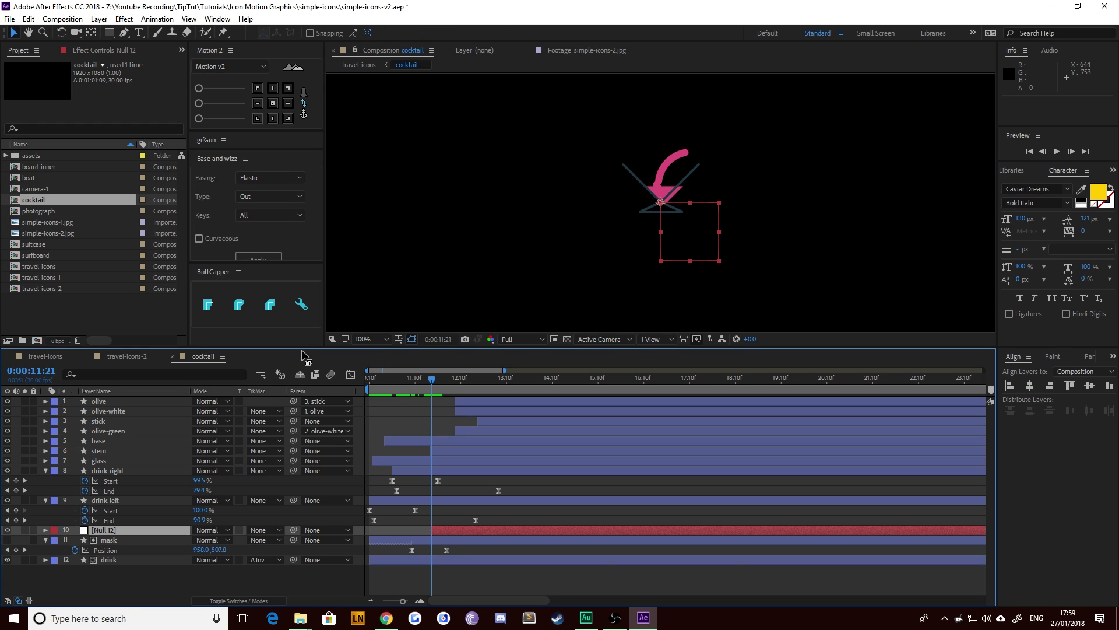
left_click(124, 541)
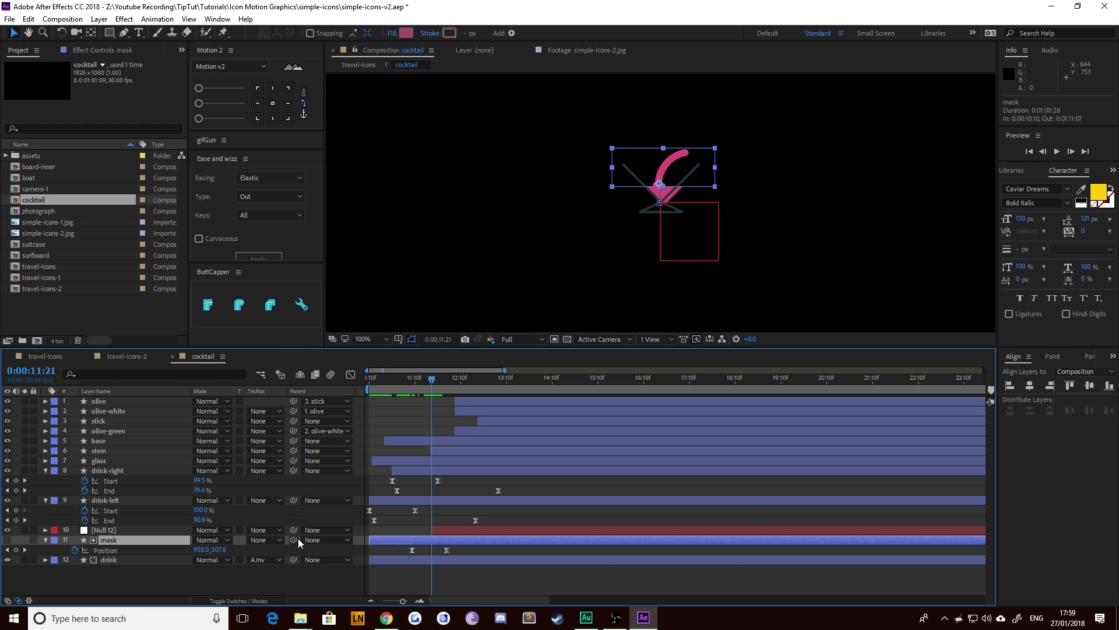
left_click_drag(297, 541, 132, 533)
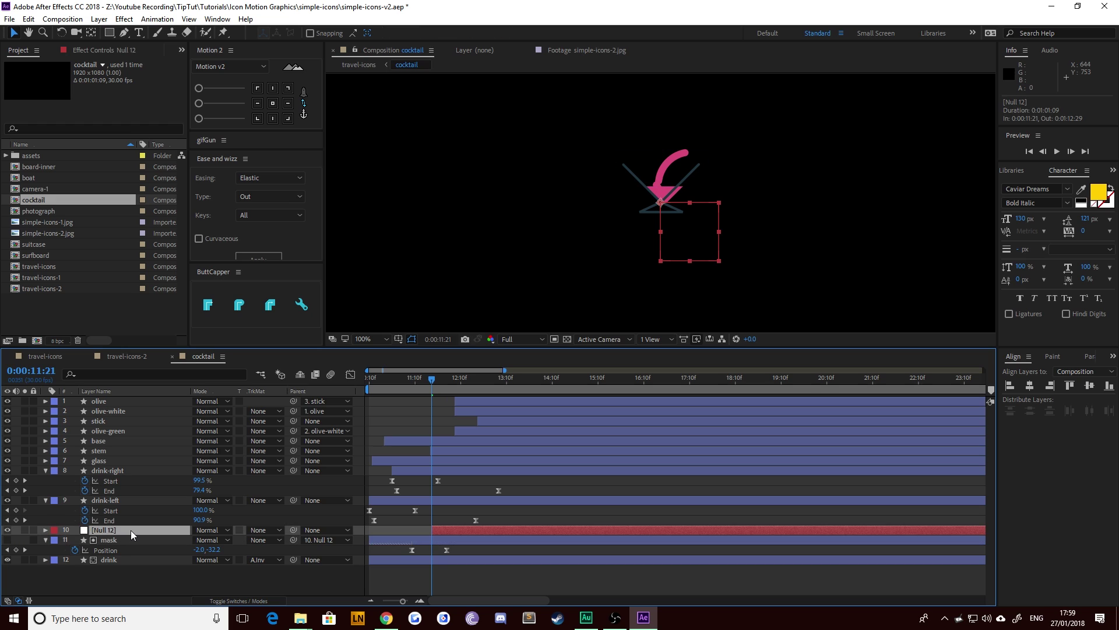
Step: Keyframe the new null's position at 0:00:11:21 and 0:00:12:21, raising it to 960, 529 at the second keyframe
key("p")
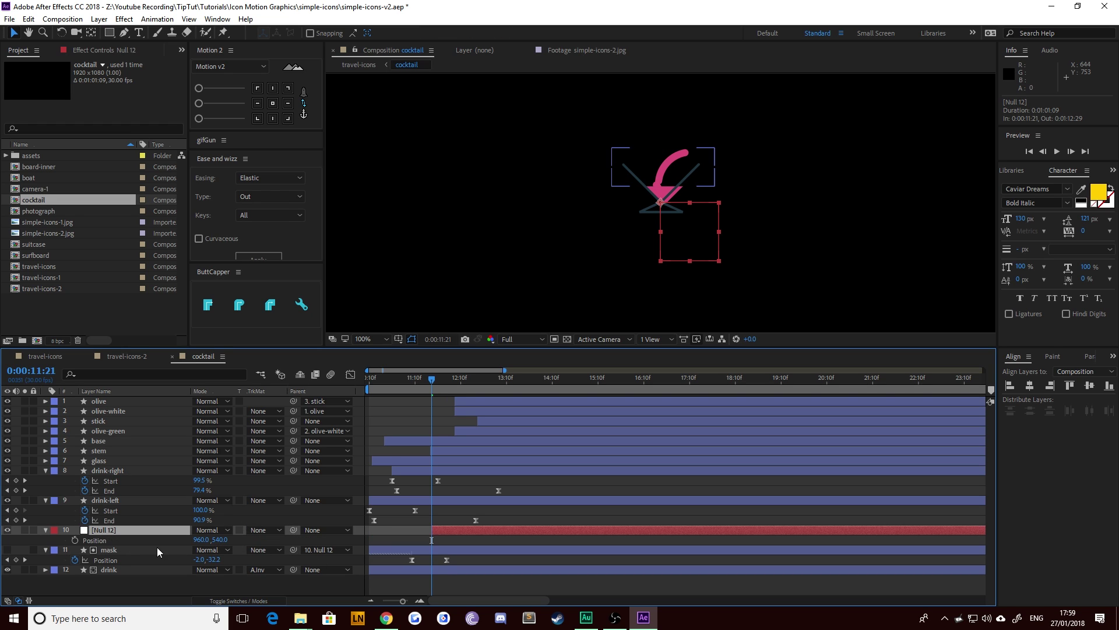
left_click(74, 540)
key("space")
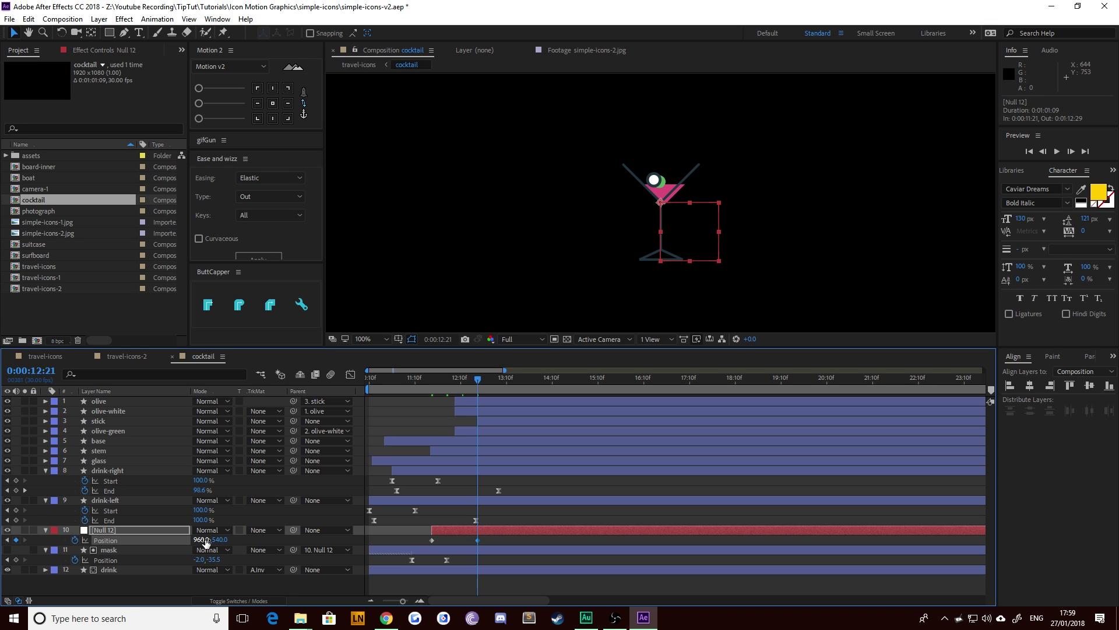
left_click_drag(206, 542, 217, 539)
key("ctrl+z")
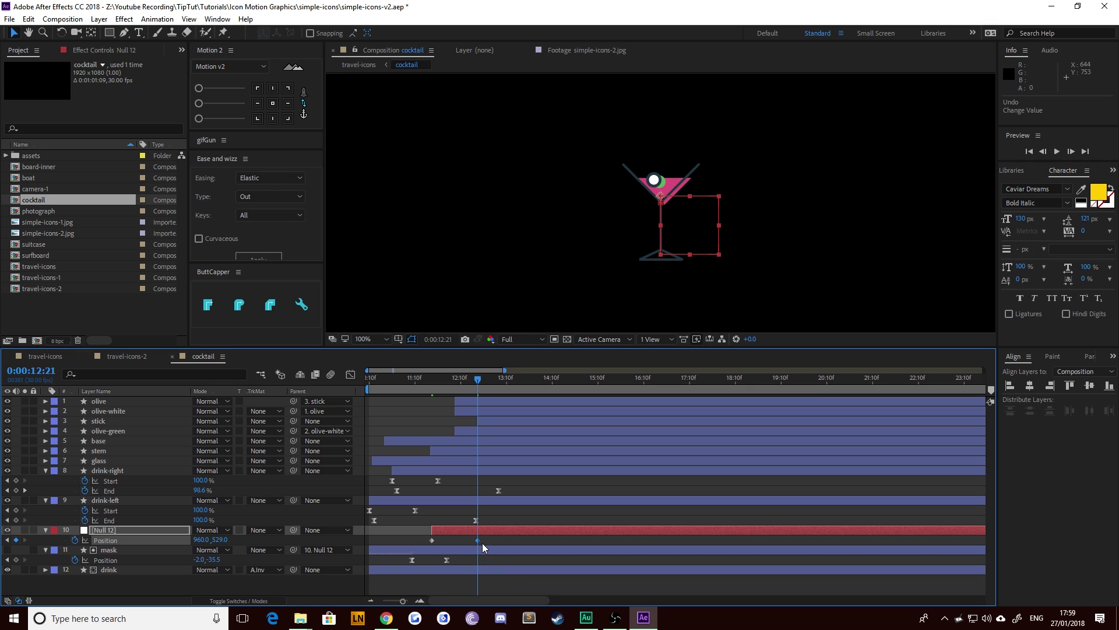
Step: Easy-ease both position keyframes of the null controlling the mask, and skew their speed curve to peak early with a long slow finish
left_click_drag(483, 547, 412, 535)
key("F9")
left_click(351, 374)
left_click_drag(589, 517, 402, 577)
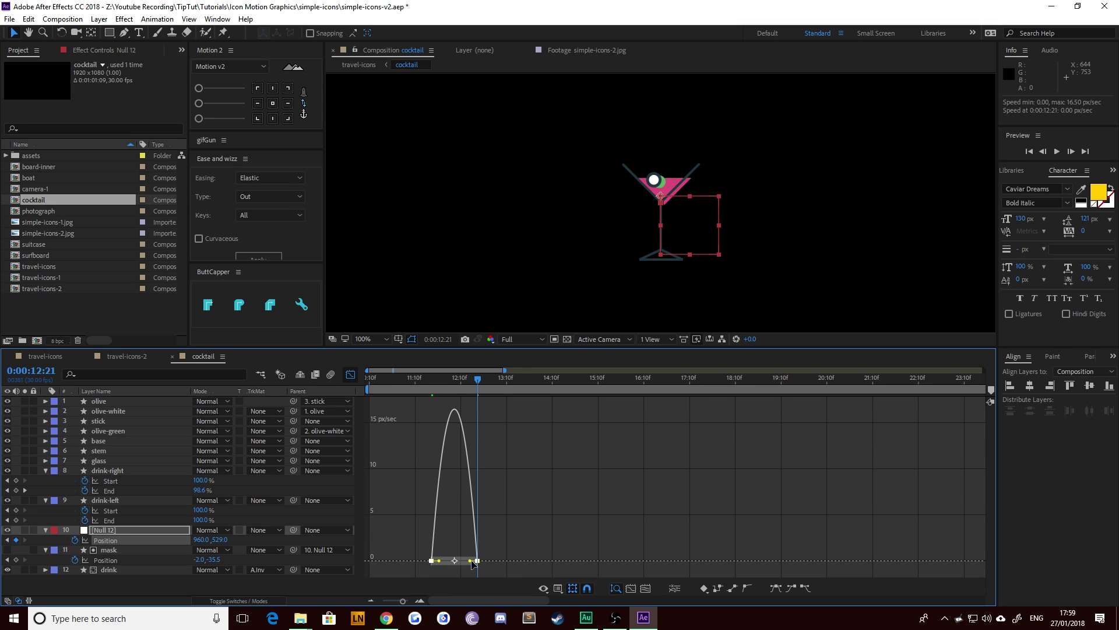
left_click_drag(472, 562, 433, 563)
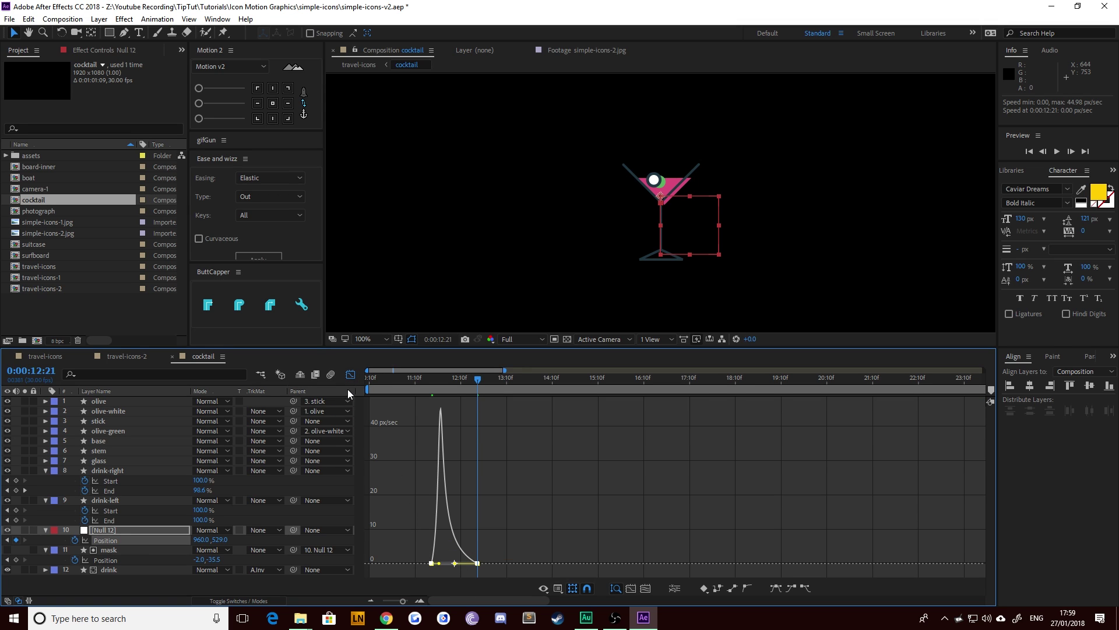
left_click(350, 375)
Step: Scrub and play the cocktail composition from 0:00:11:07 to review the drink filling the glass
left_click(413, 385)
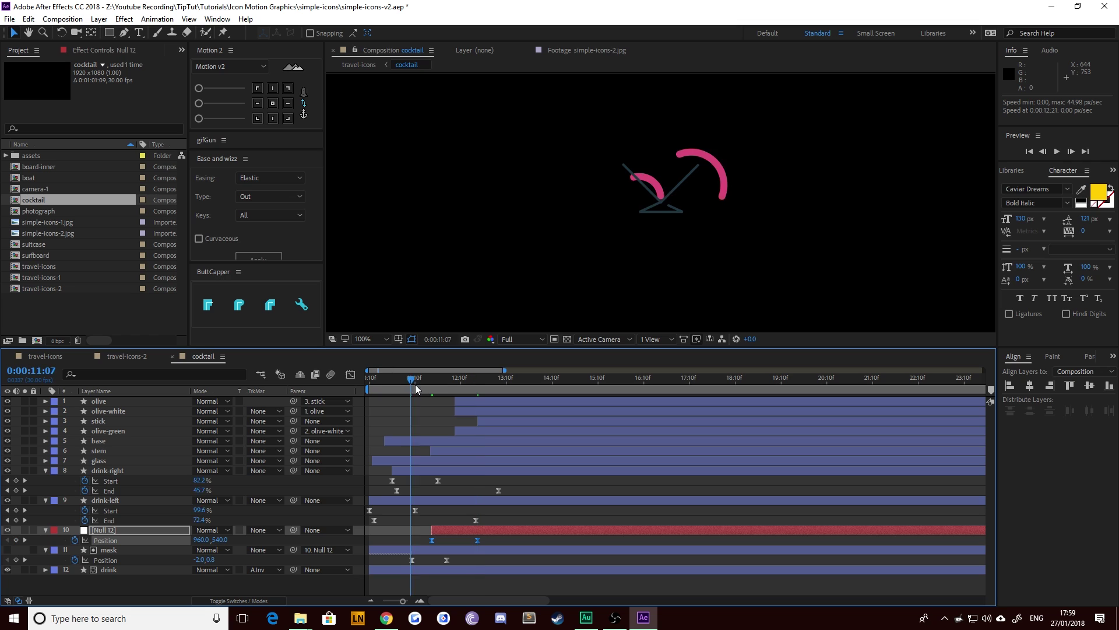
left_click_drag(416, 389, 457, 403)
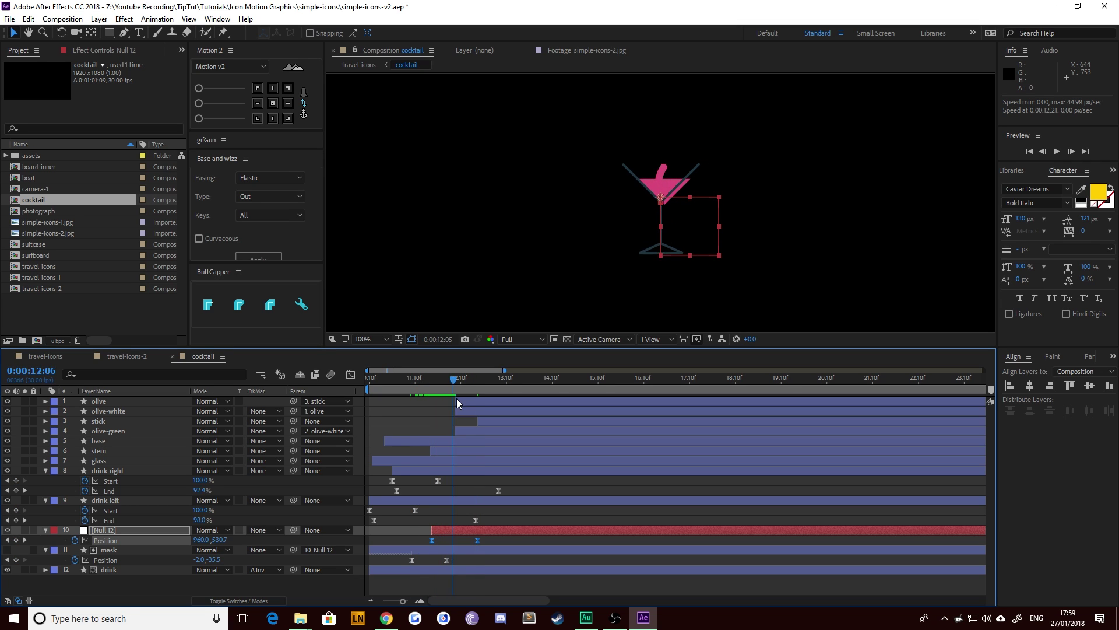
key("space")
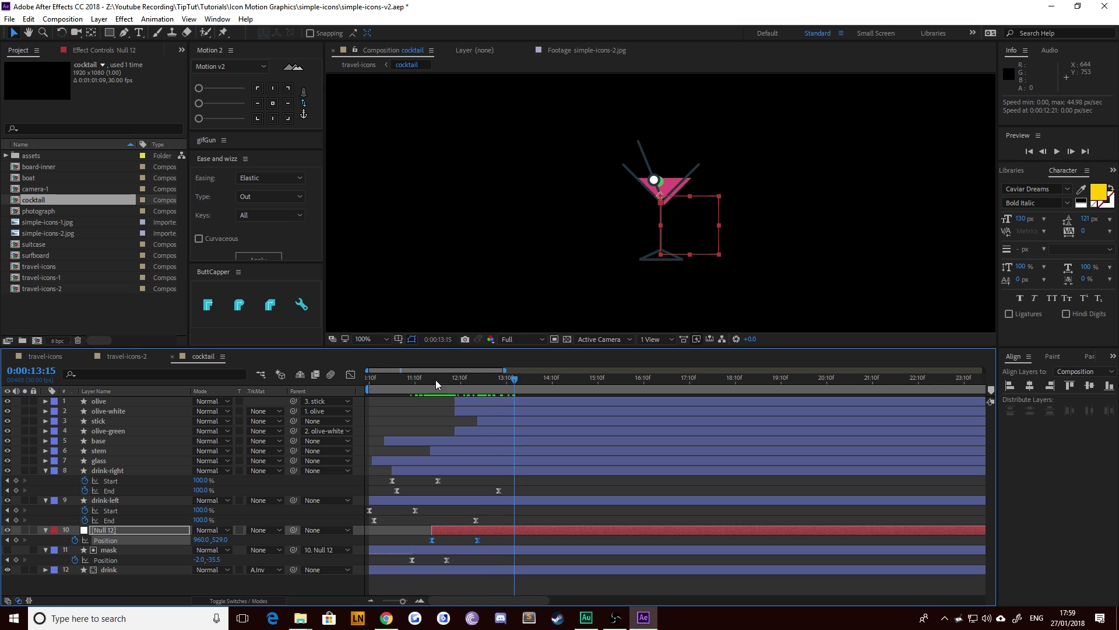
Step: Return to the travel-icons composition and play the cocktail animation from just before its entrance at 10 seconds
left_click(129, 358)
left_click(45, 356)
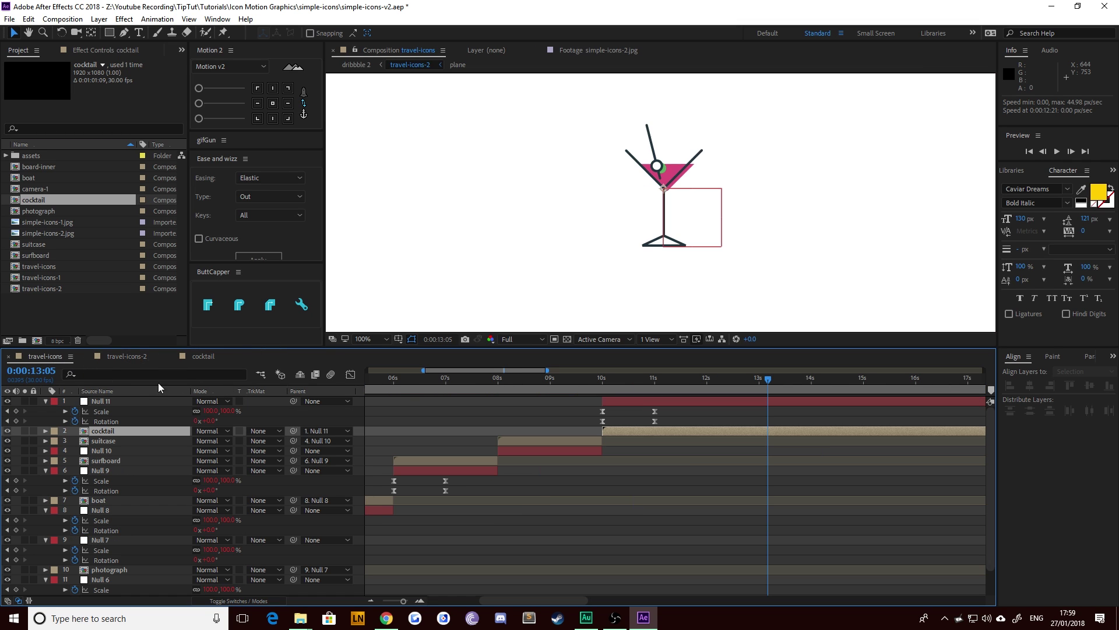
left_click_drag(601, 383, 590, 382)
key("space")
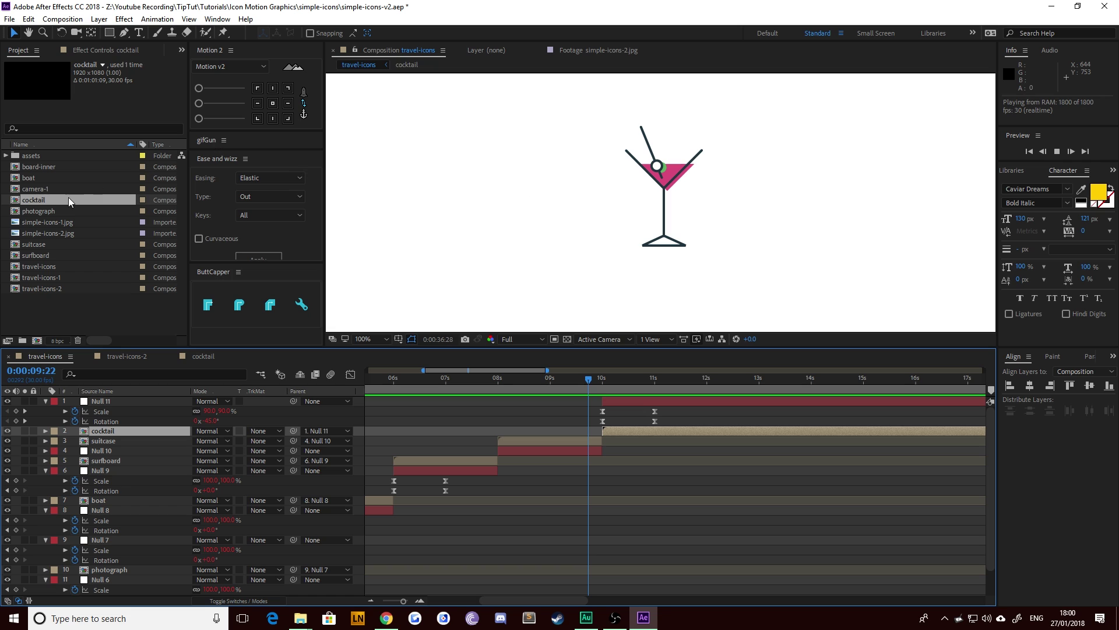
Step: View the simple-icons-2.jpg reference image, and go back to the suitcase-to-cocktail changeover near 10 seconds in travel-icons
double_click(50, 234)
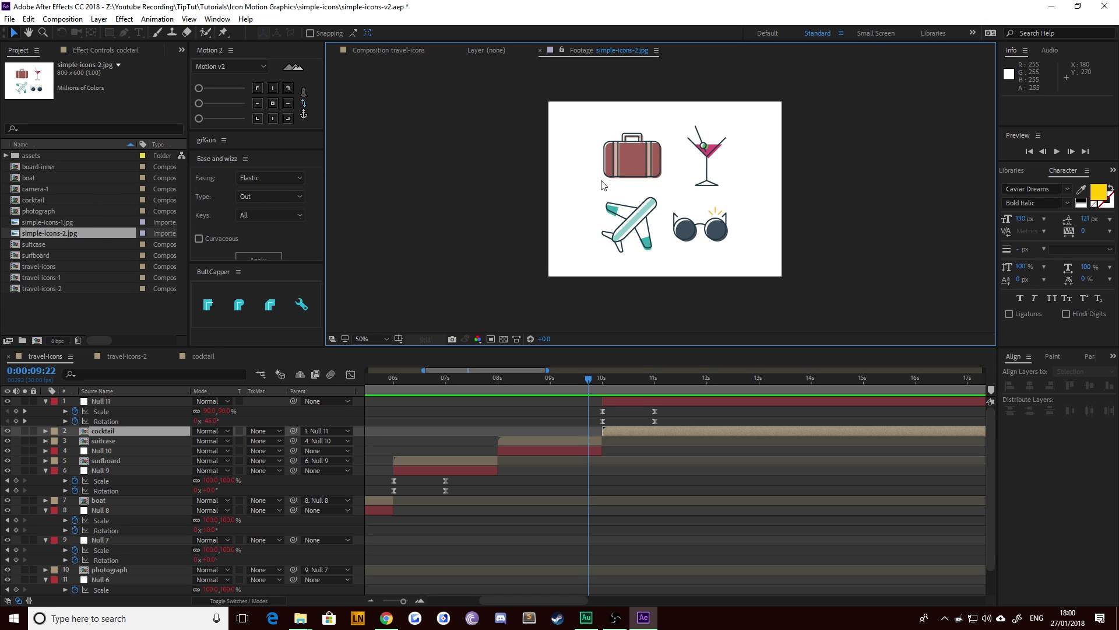
mouse_move(600, 380)
left_mouse_down()
mouse_move(642, 380)
mouse_move(575, 384)
left_mouse_up()
scroll(600, 204, "down", 4)
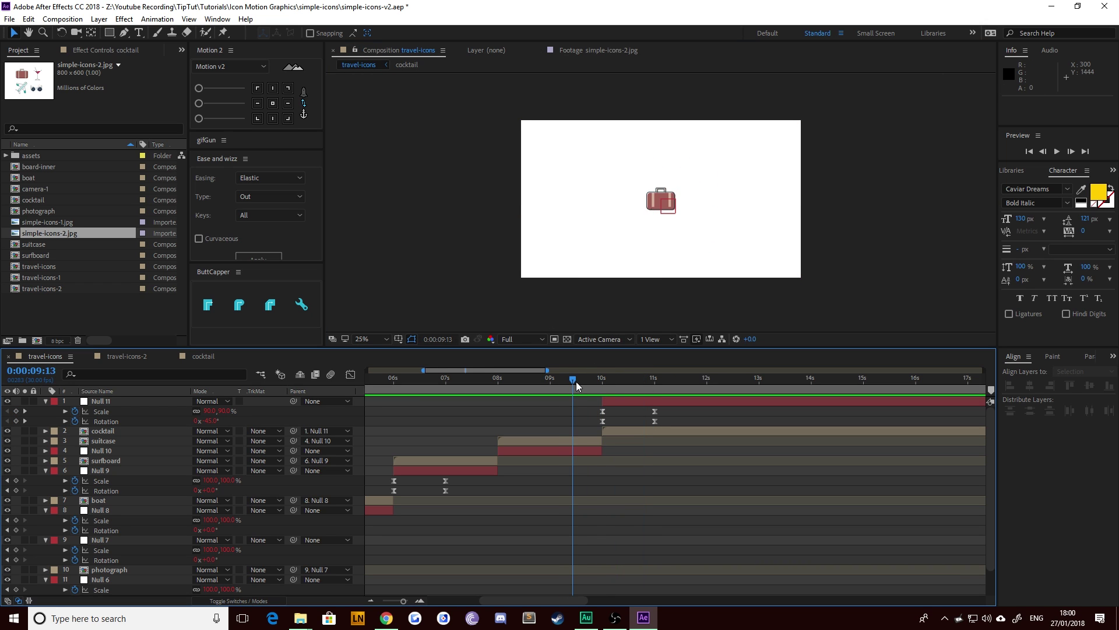
left_click(601, 386)
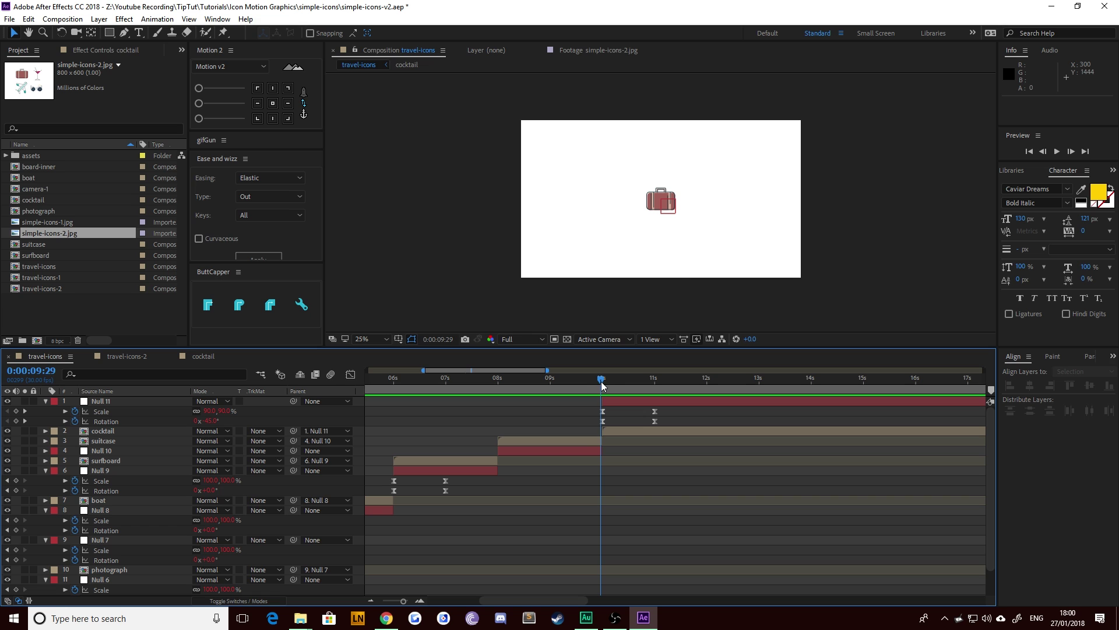
left_click(602, 385)
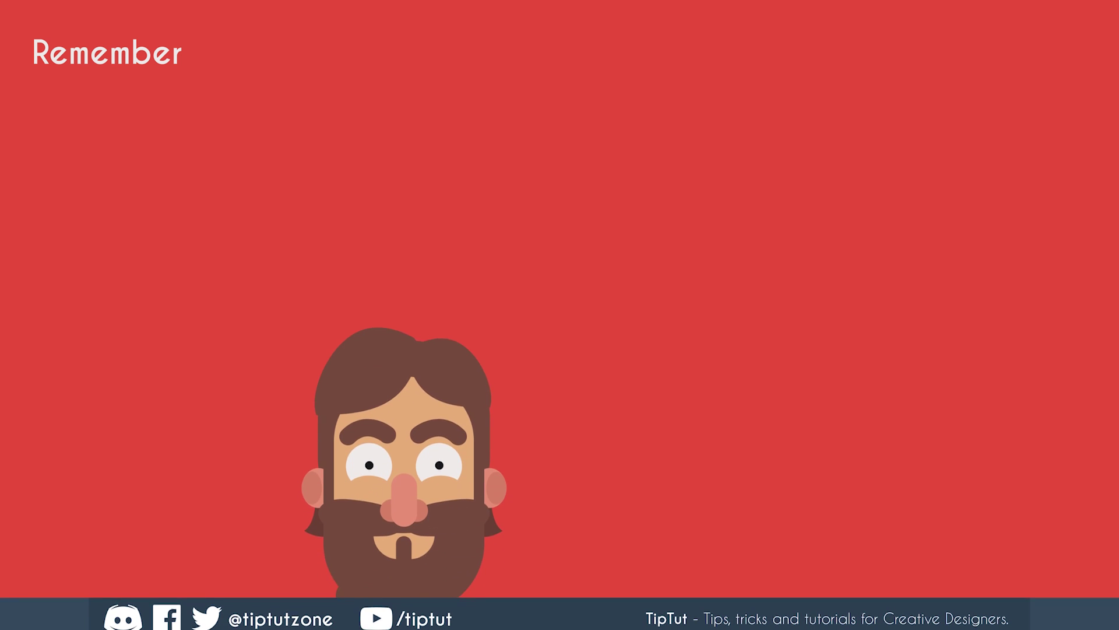